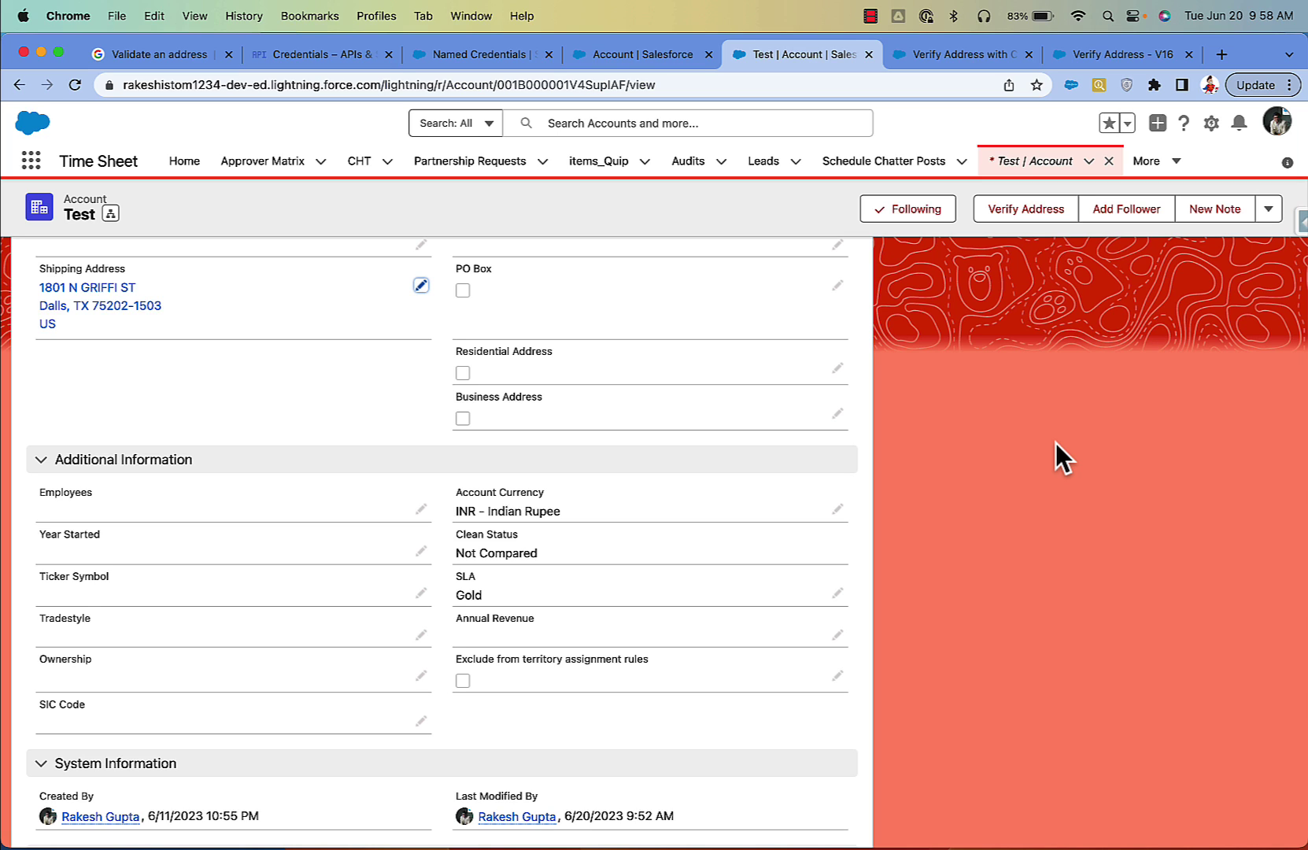
Step: Trim the Test account's shipping zip code from 75202-1503 to 75202 and save
scroll(1055, 443, "up", 1)
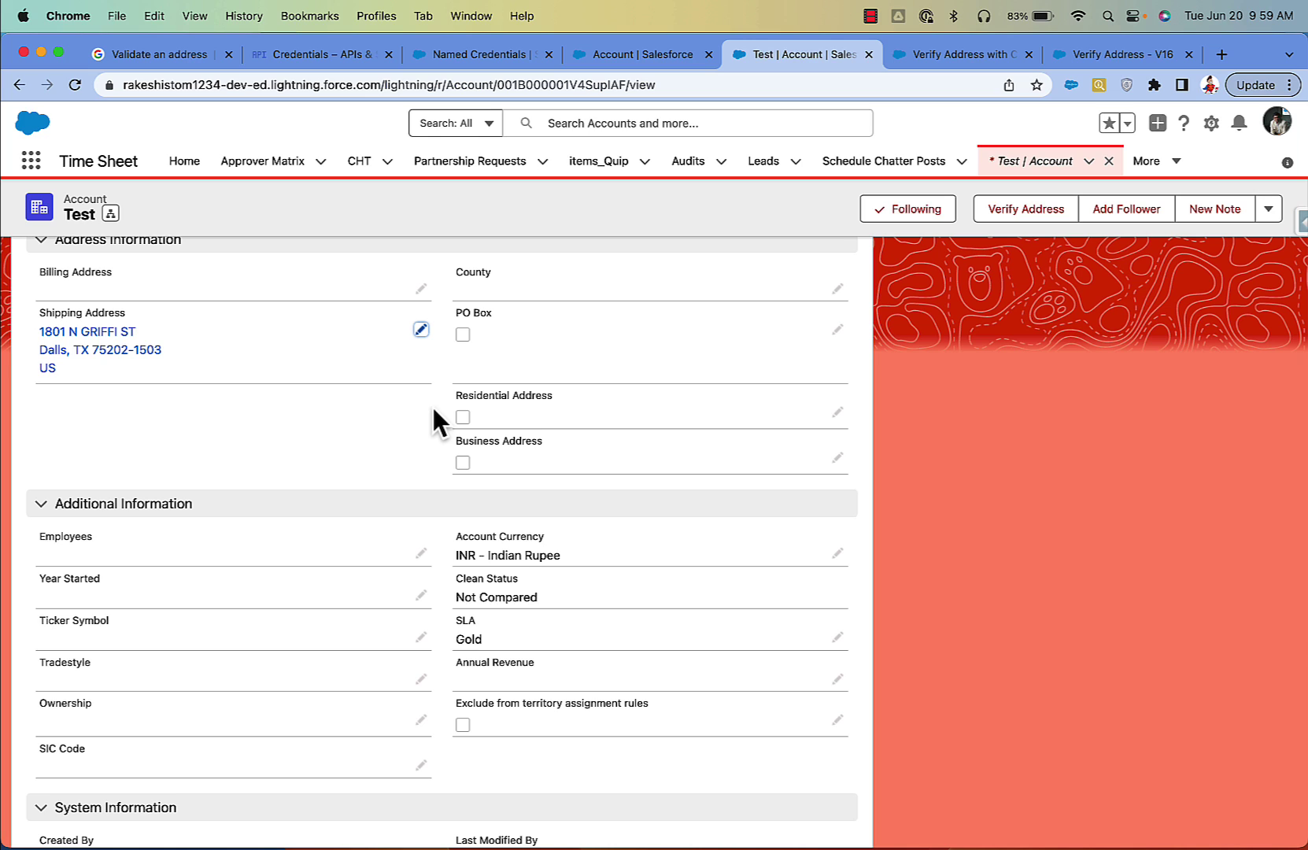
scroll(432, 407, "up", 1)
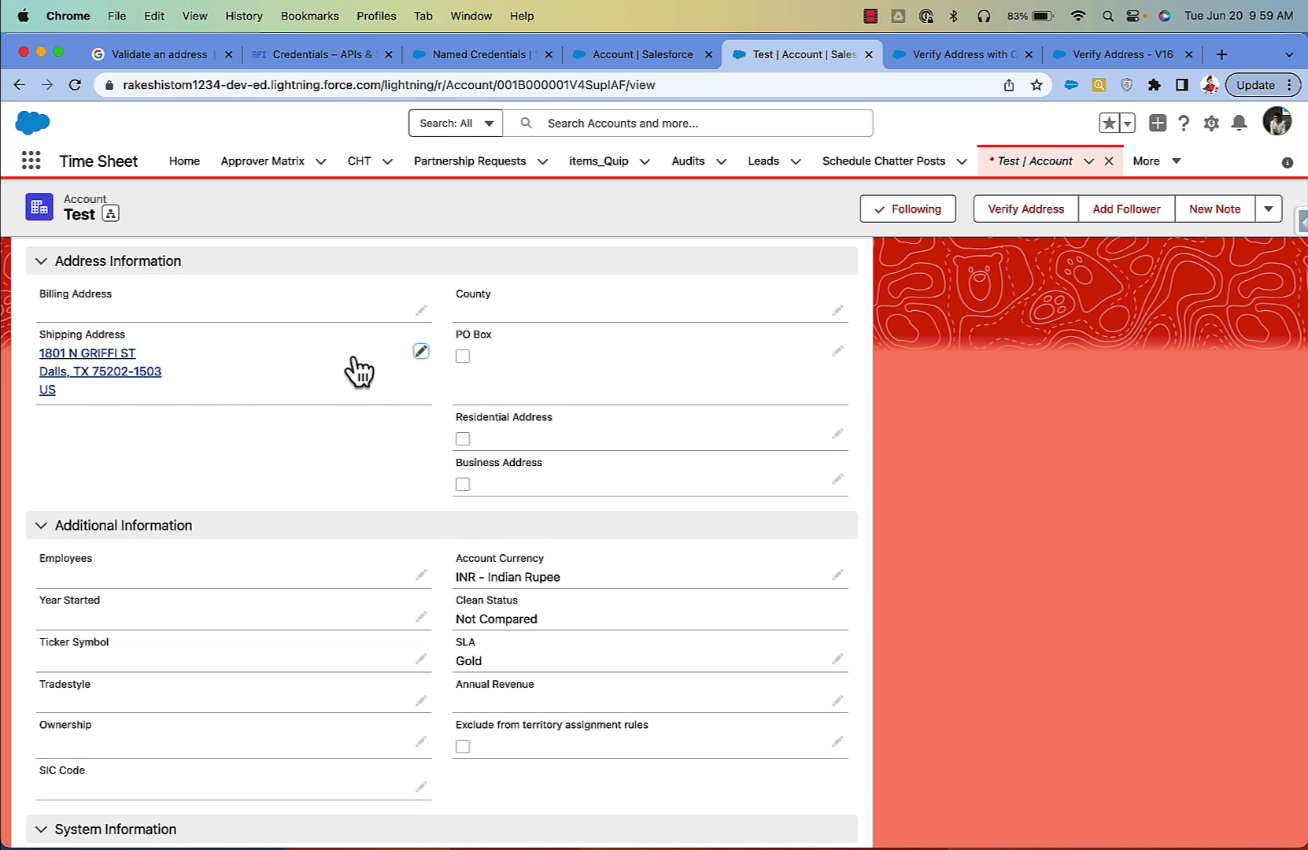
left_click(421, 352)
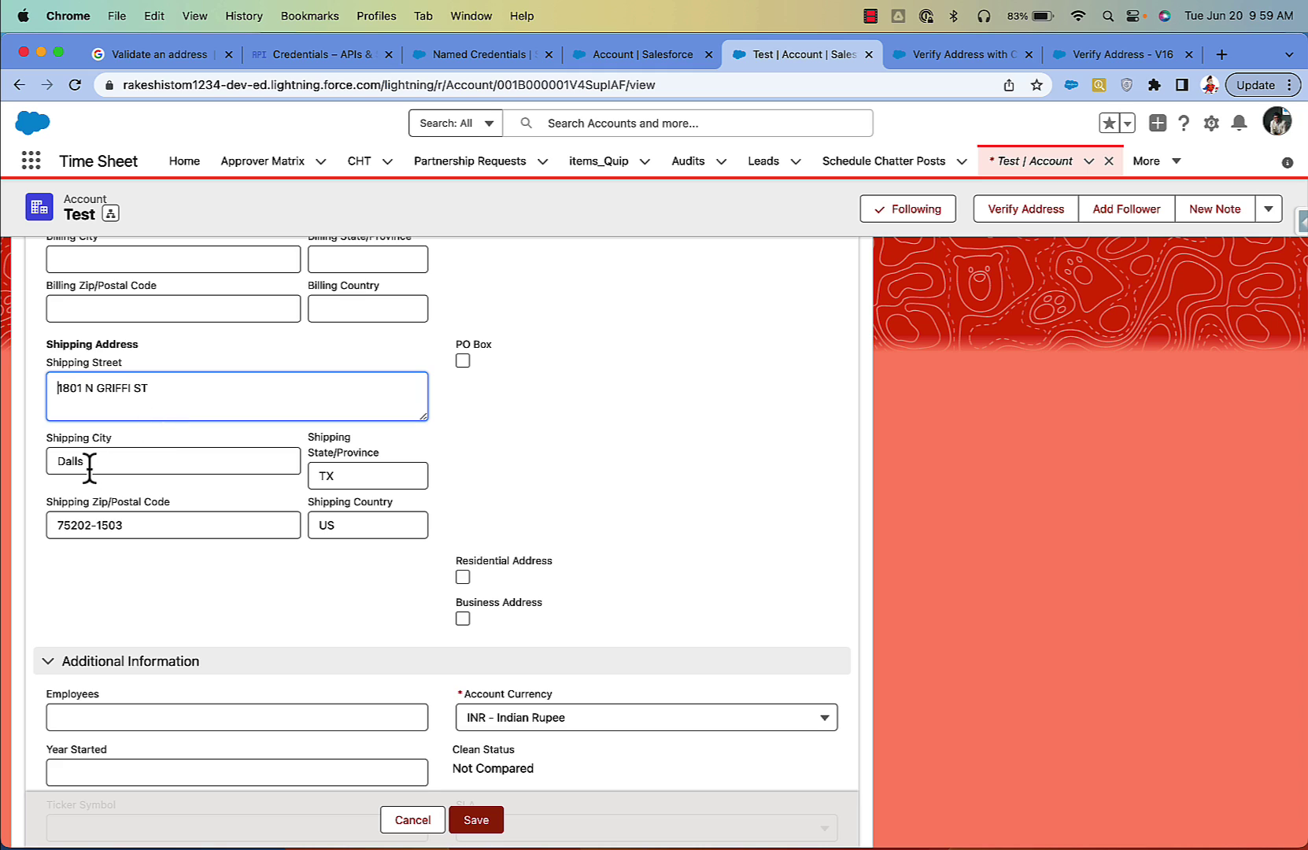
left_click_drag(95, 460, 41, 458)
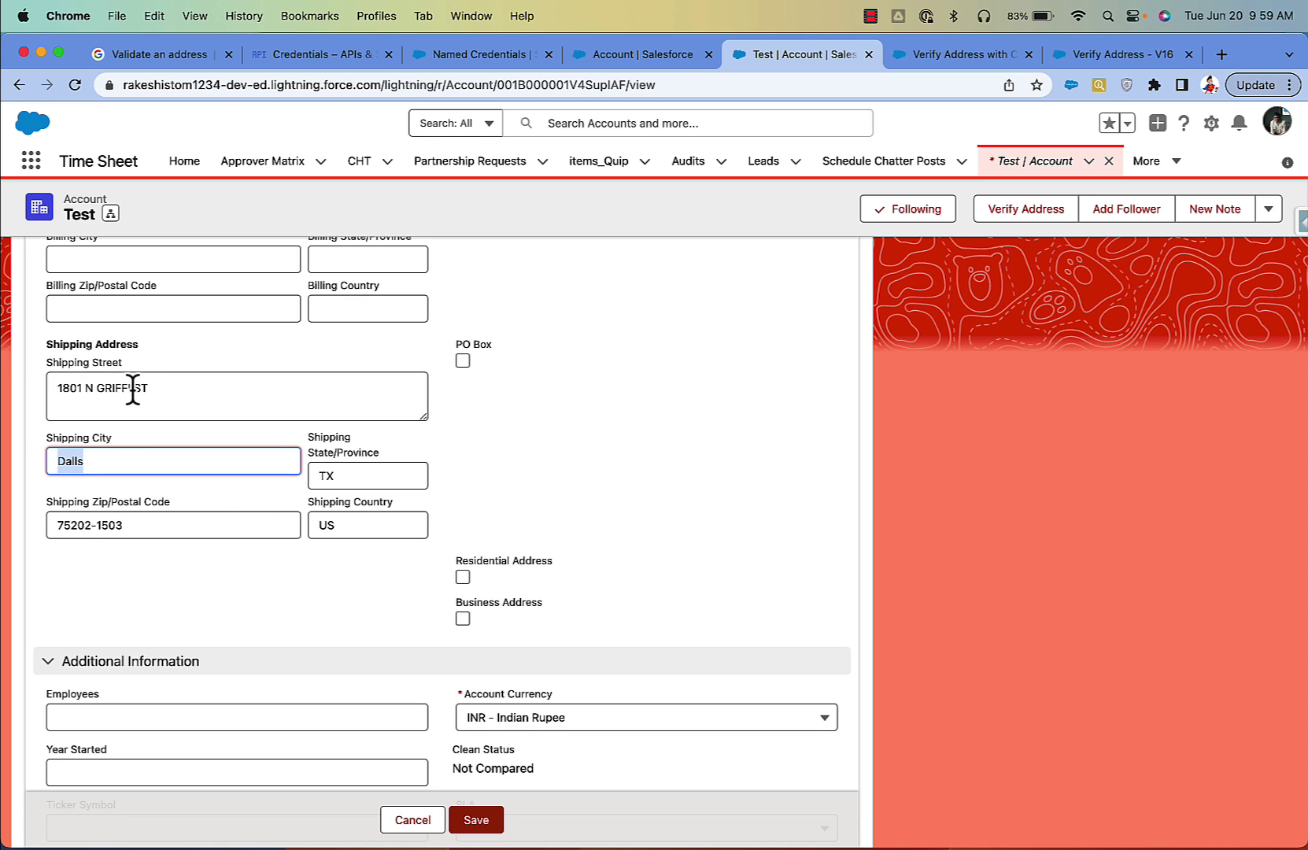
left_click(195, 535)
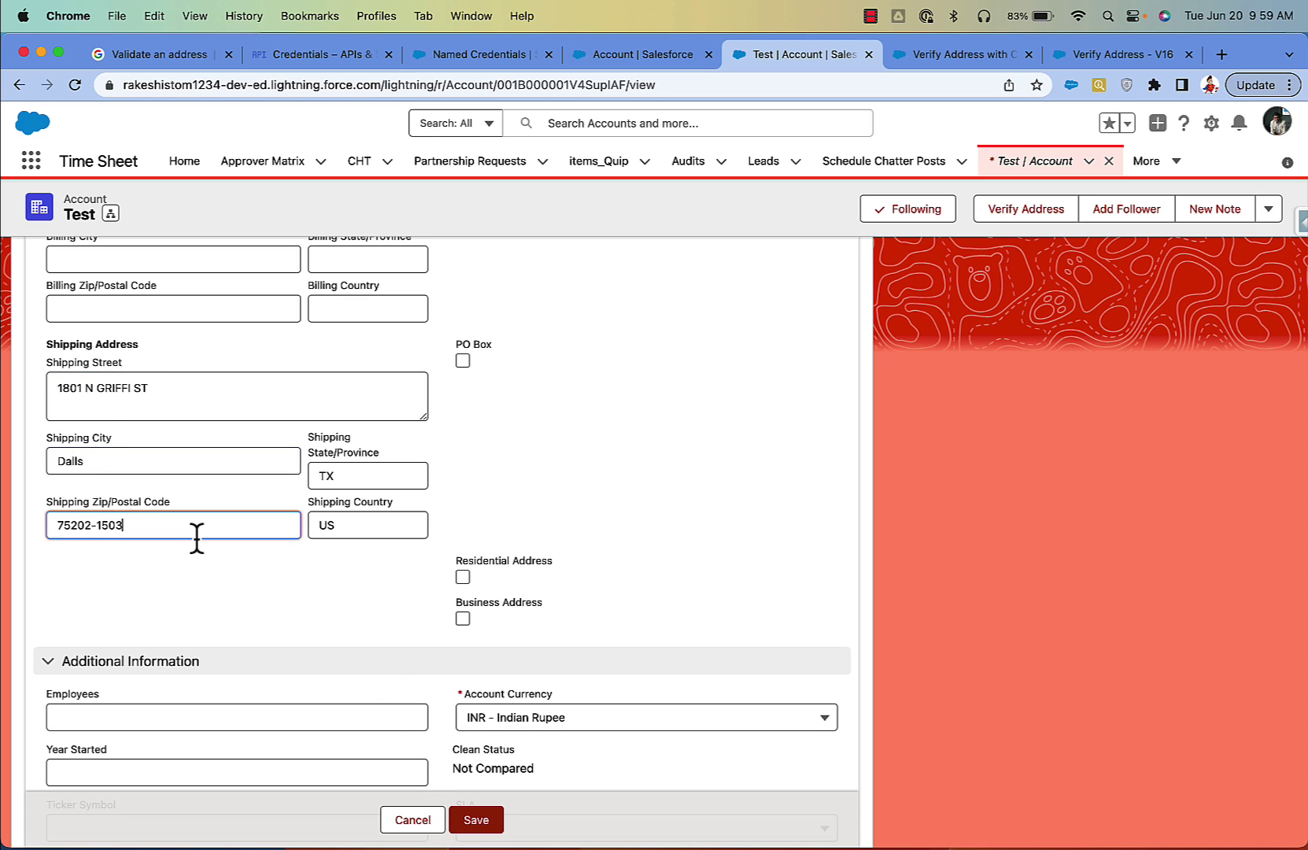
key("BackSpace")
key("BackSpace")
key("BackSpace")
key("BackSpace")
key("BackSpace")
left_click(476, 819)
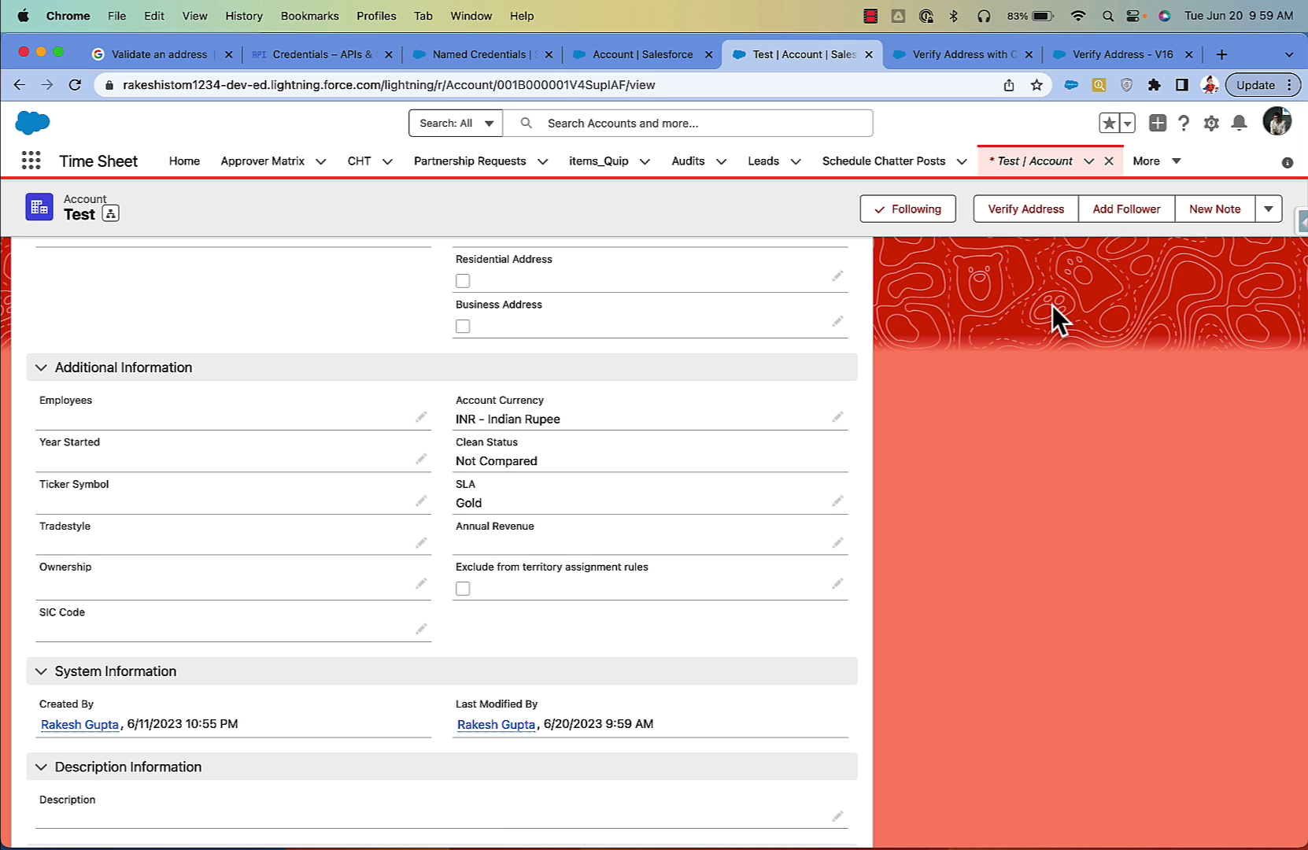
left_click(1015, 209)
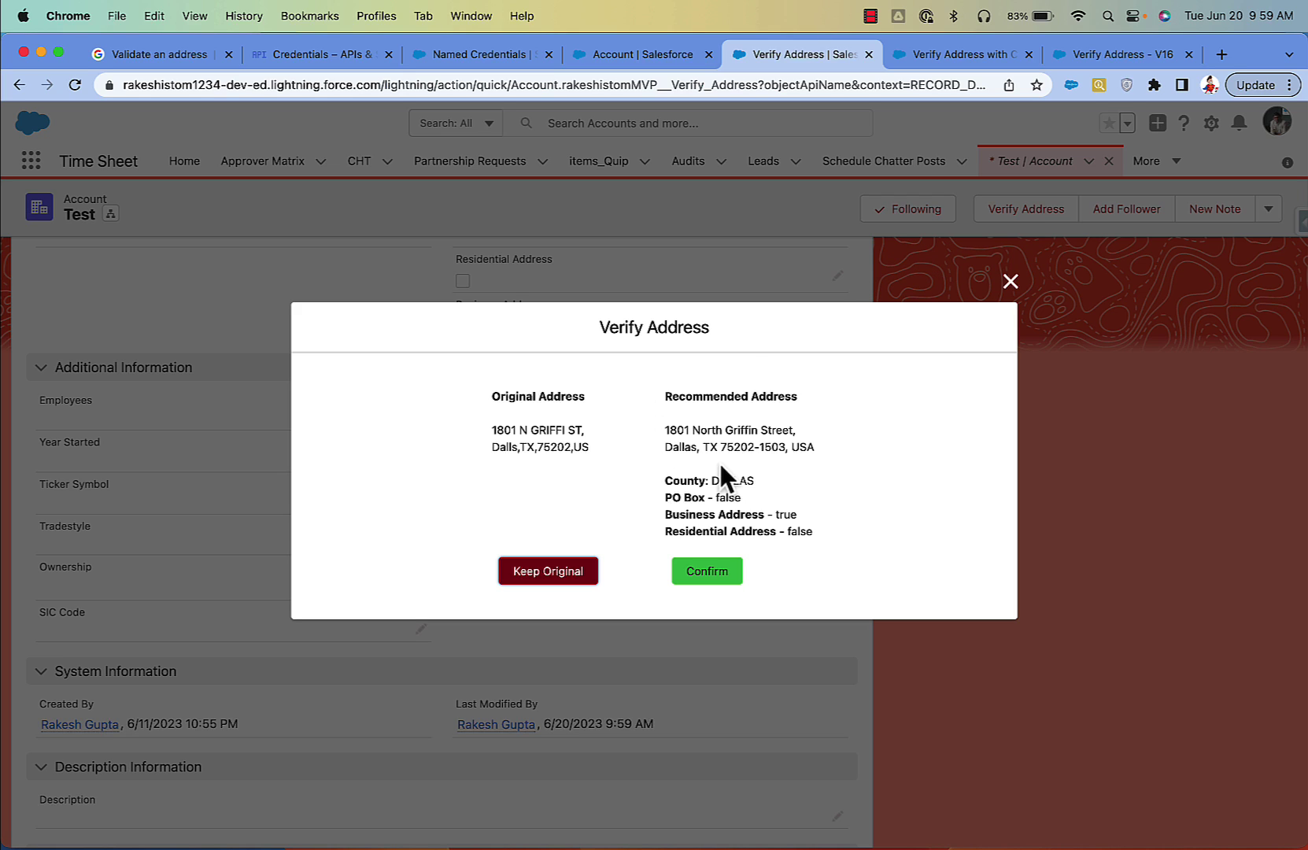
left_click_drag(796, 429, 663, 430)
left_click(785, 431)
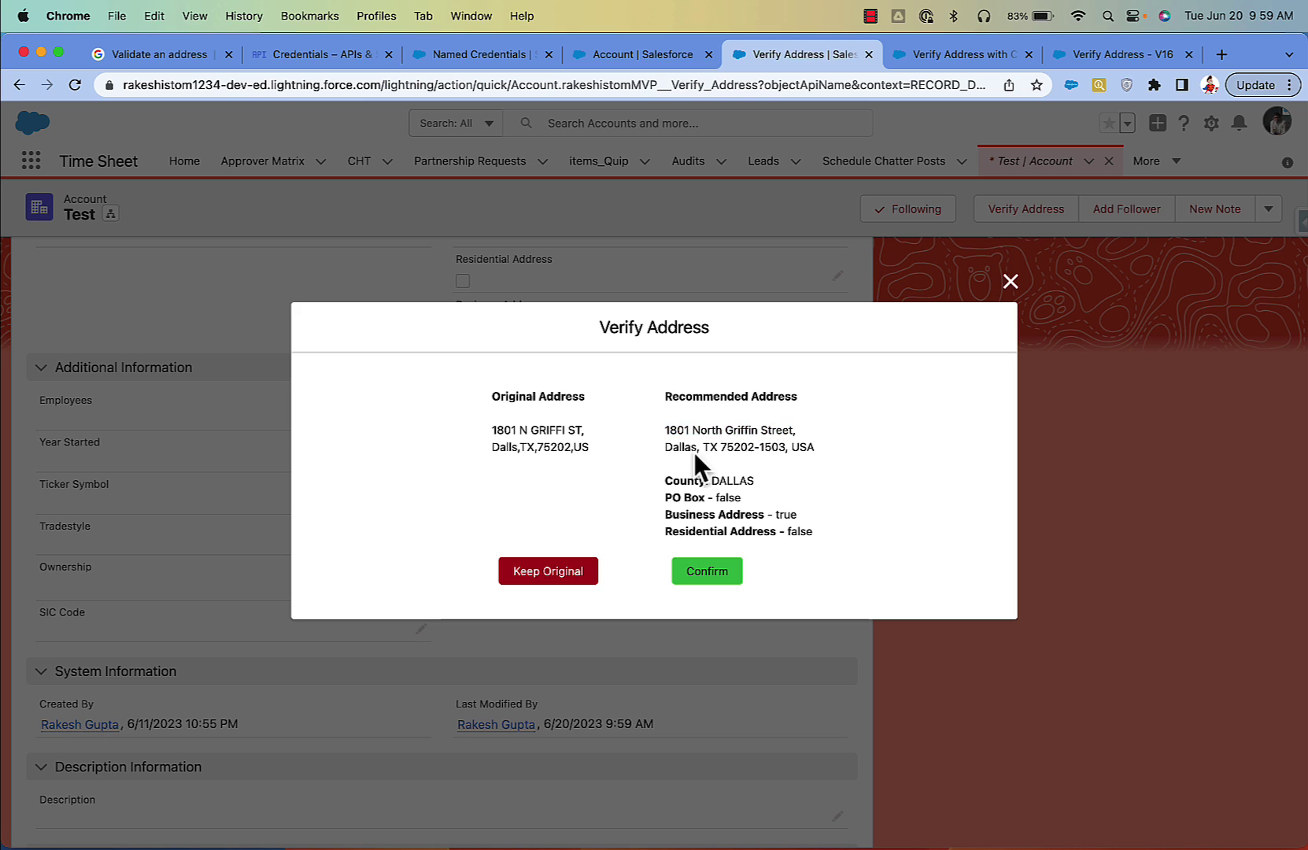
double_click(677, 447)
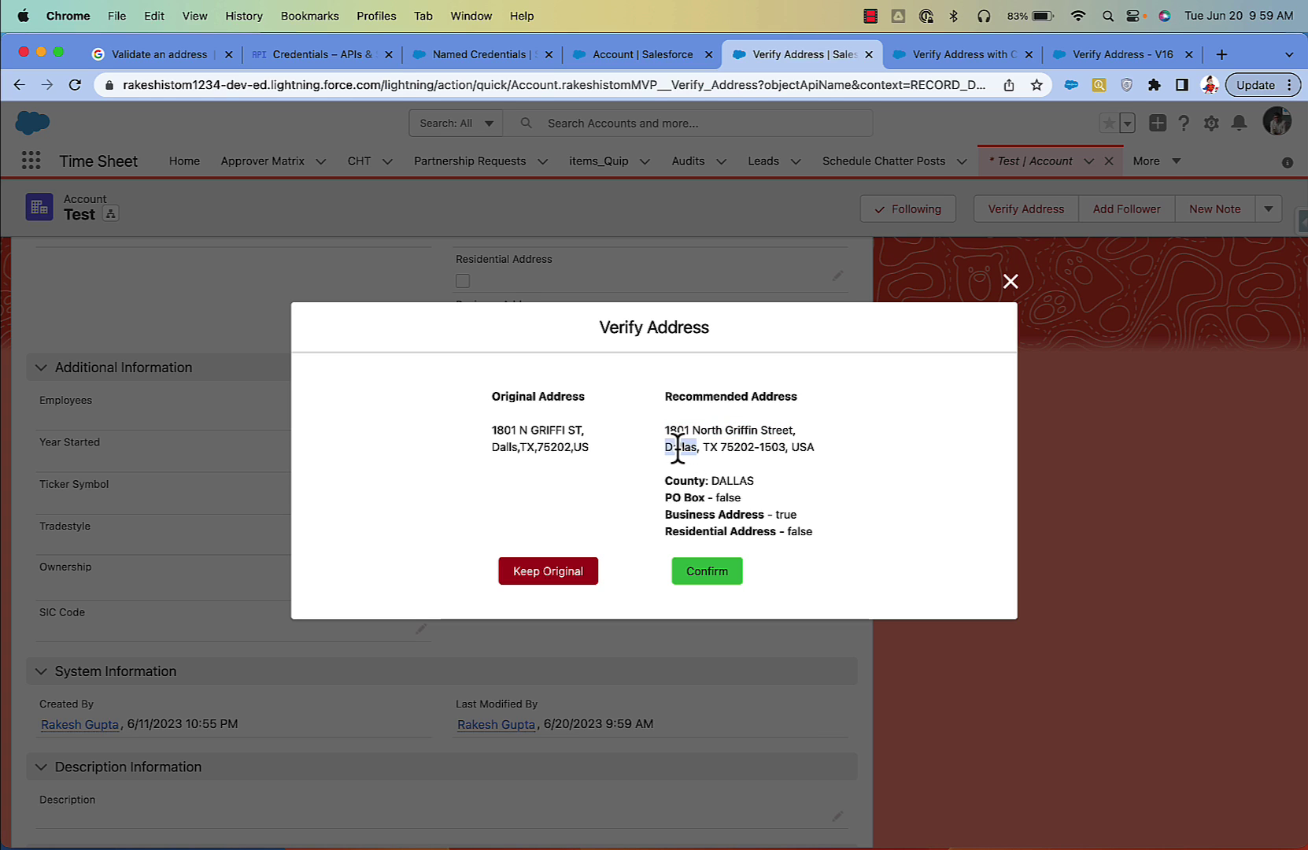
left_click_drag(785, 447, 725, 448)
left_click_drag(815, 532, 673, 480)
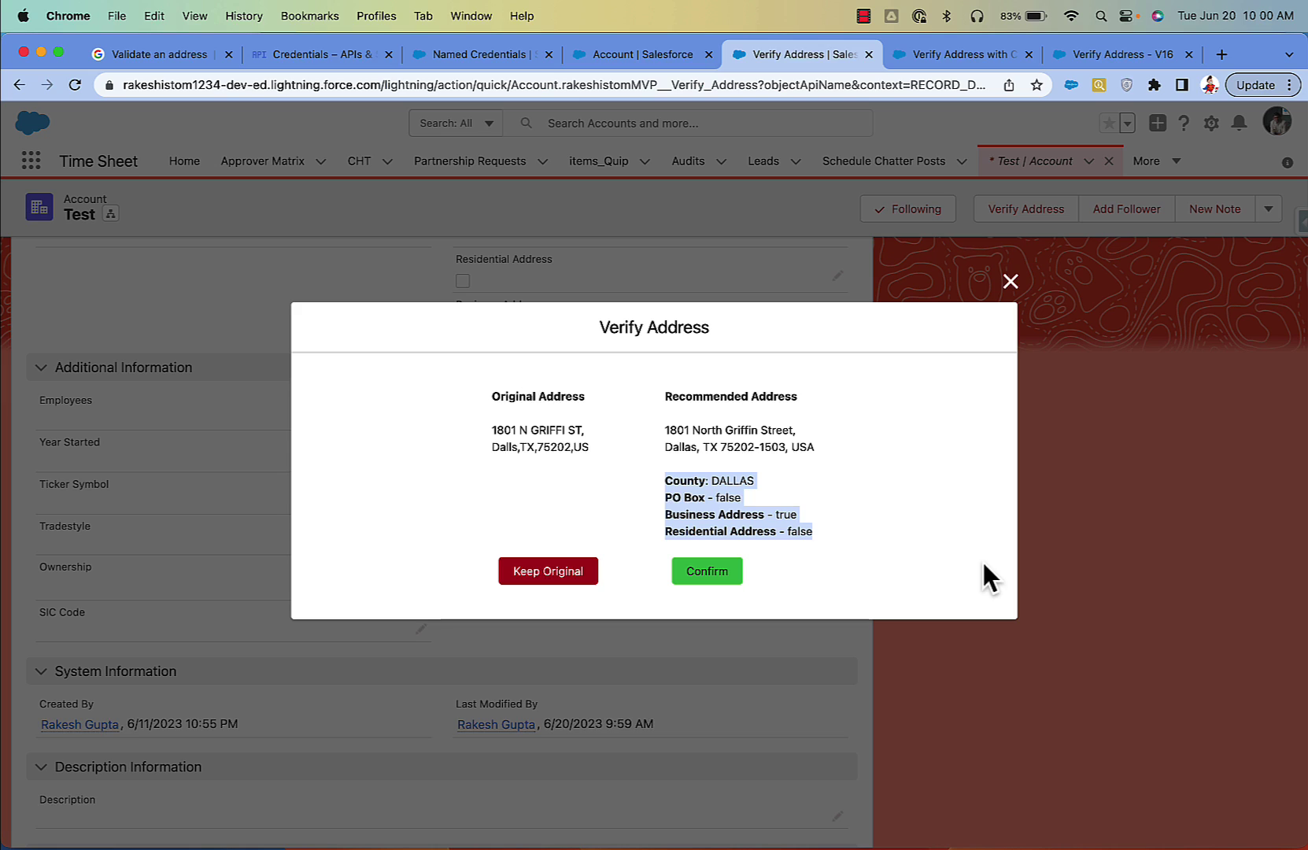
left_click(866, 511)
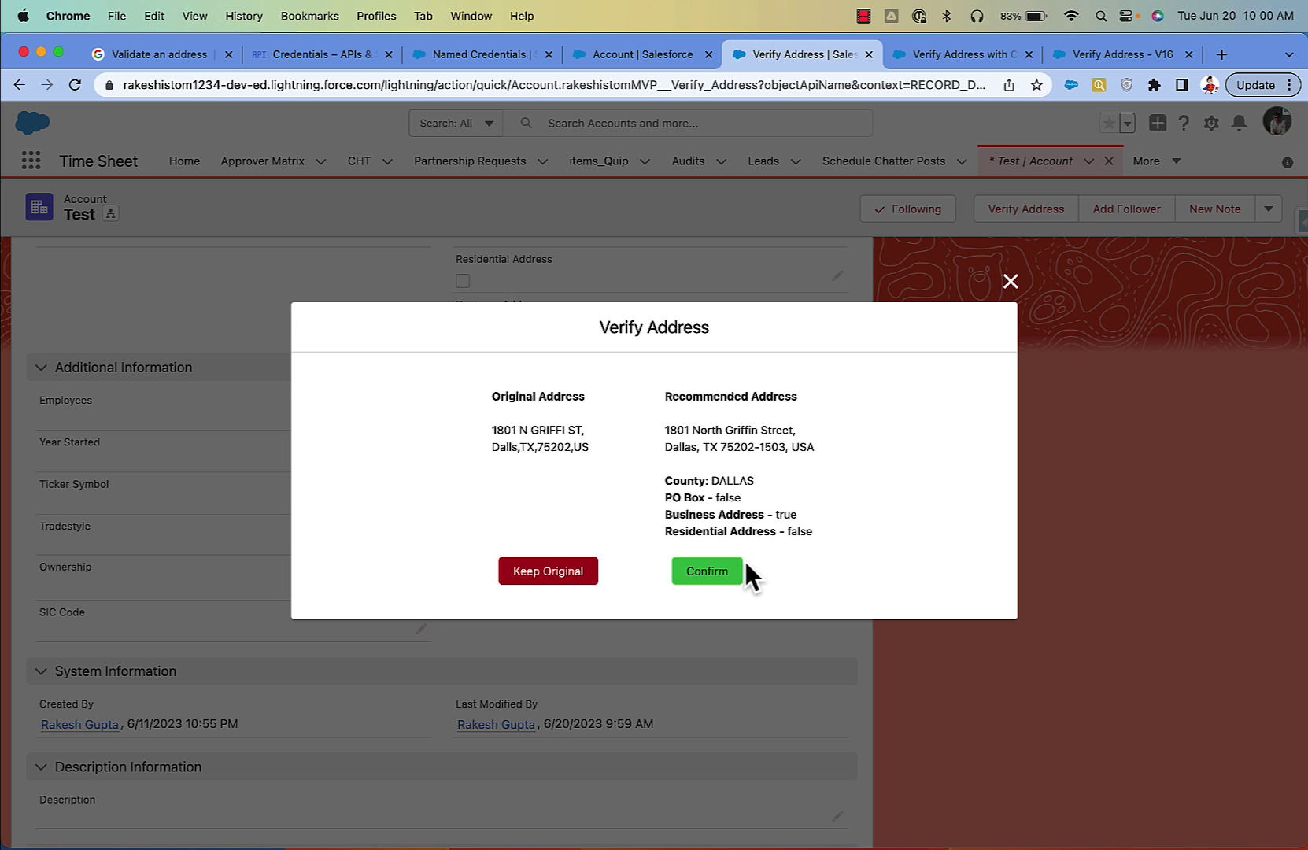
left_click(720, 569)
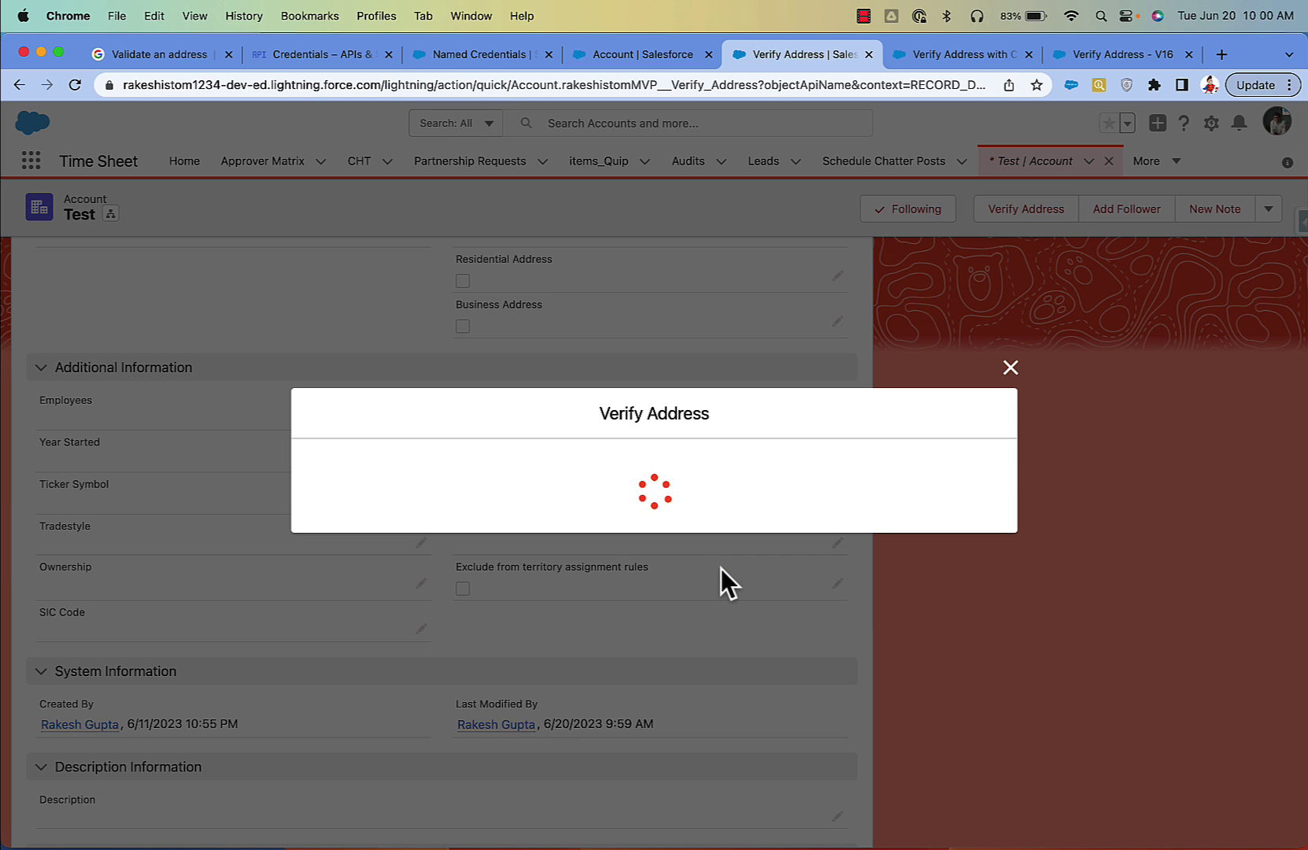
scroll(716, 564, "down", 1)
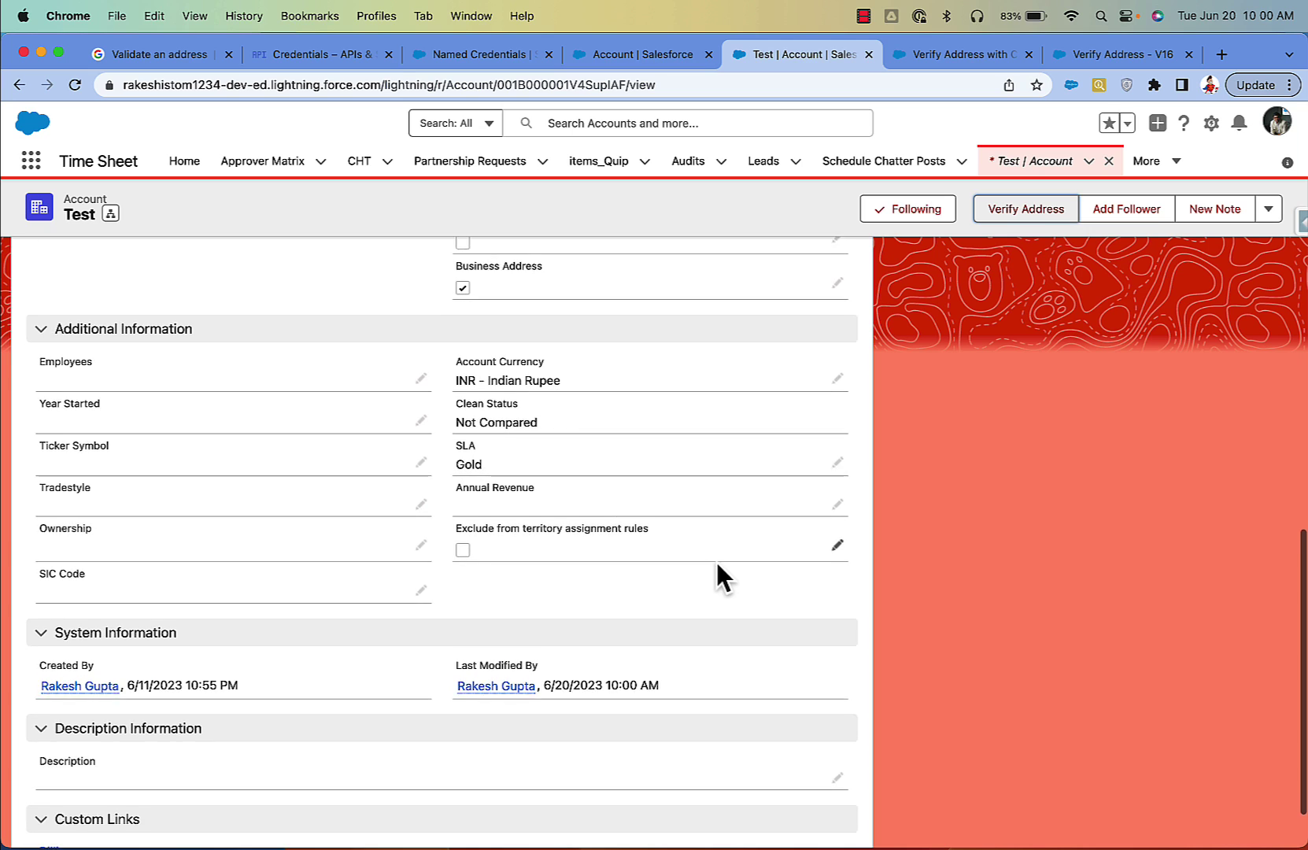
scroll(716, 565, "up", 5)
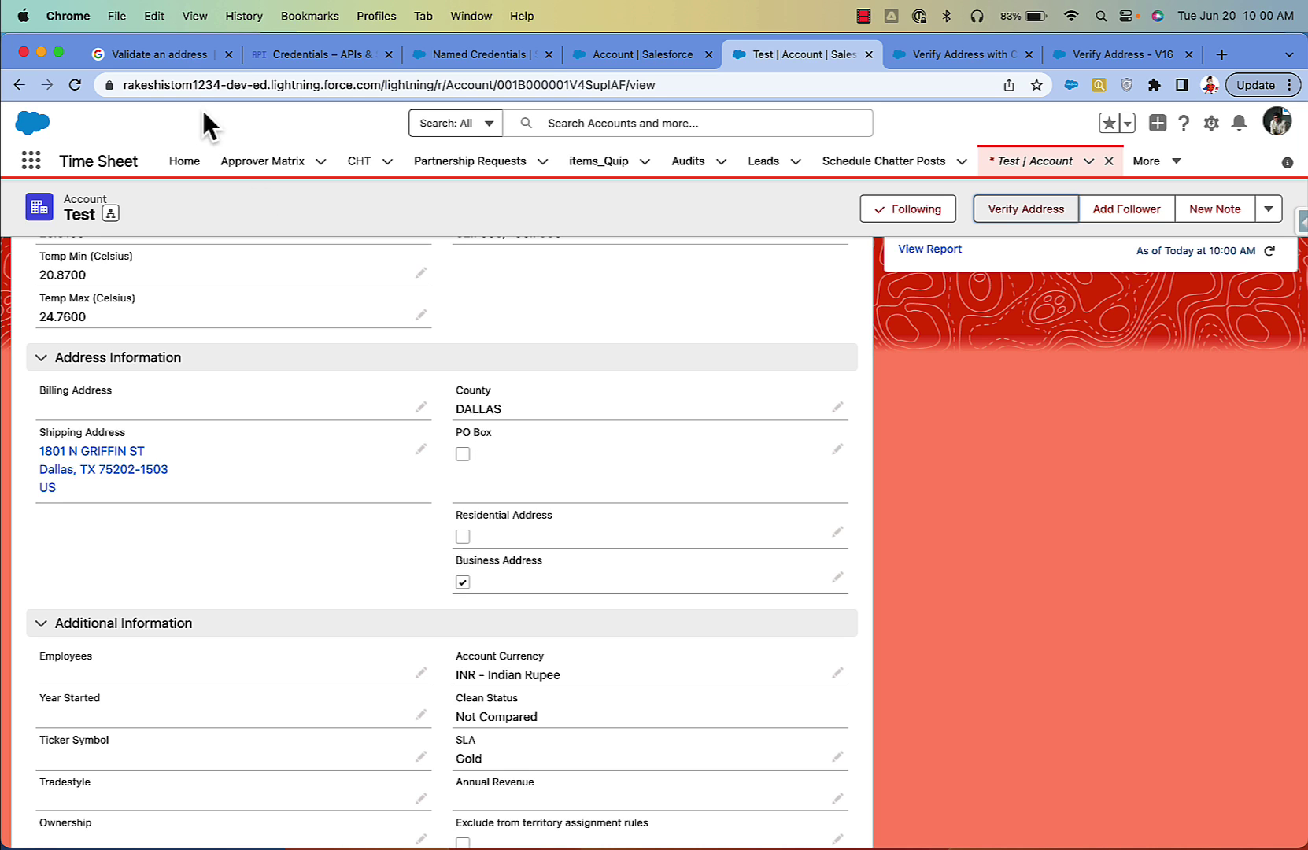
left_click(168, 54)
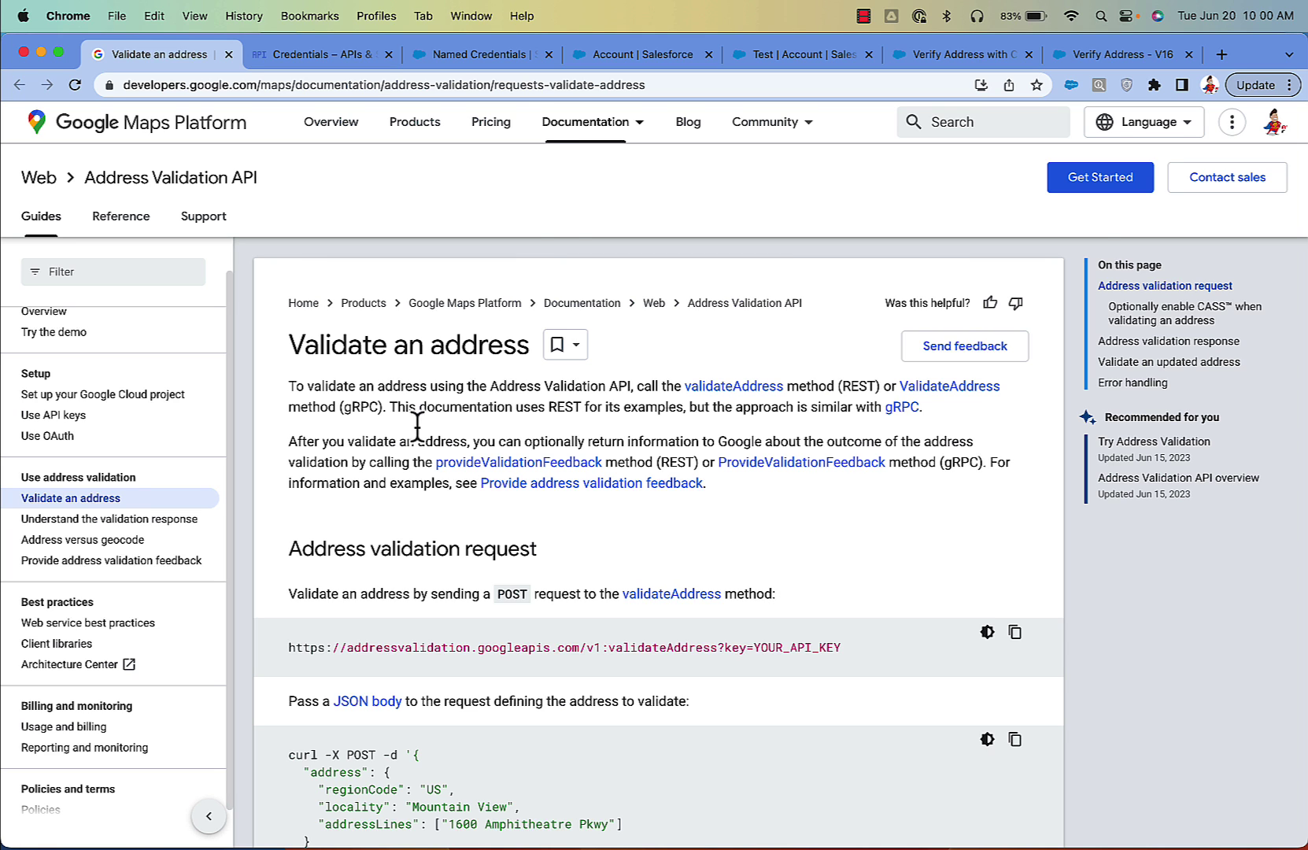
Step: Read the validateAddress request and response examples, then go to the Google Cloud Credentials page
mouse_move(586, 122)
scroll(937, 637, "down", 4)
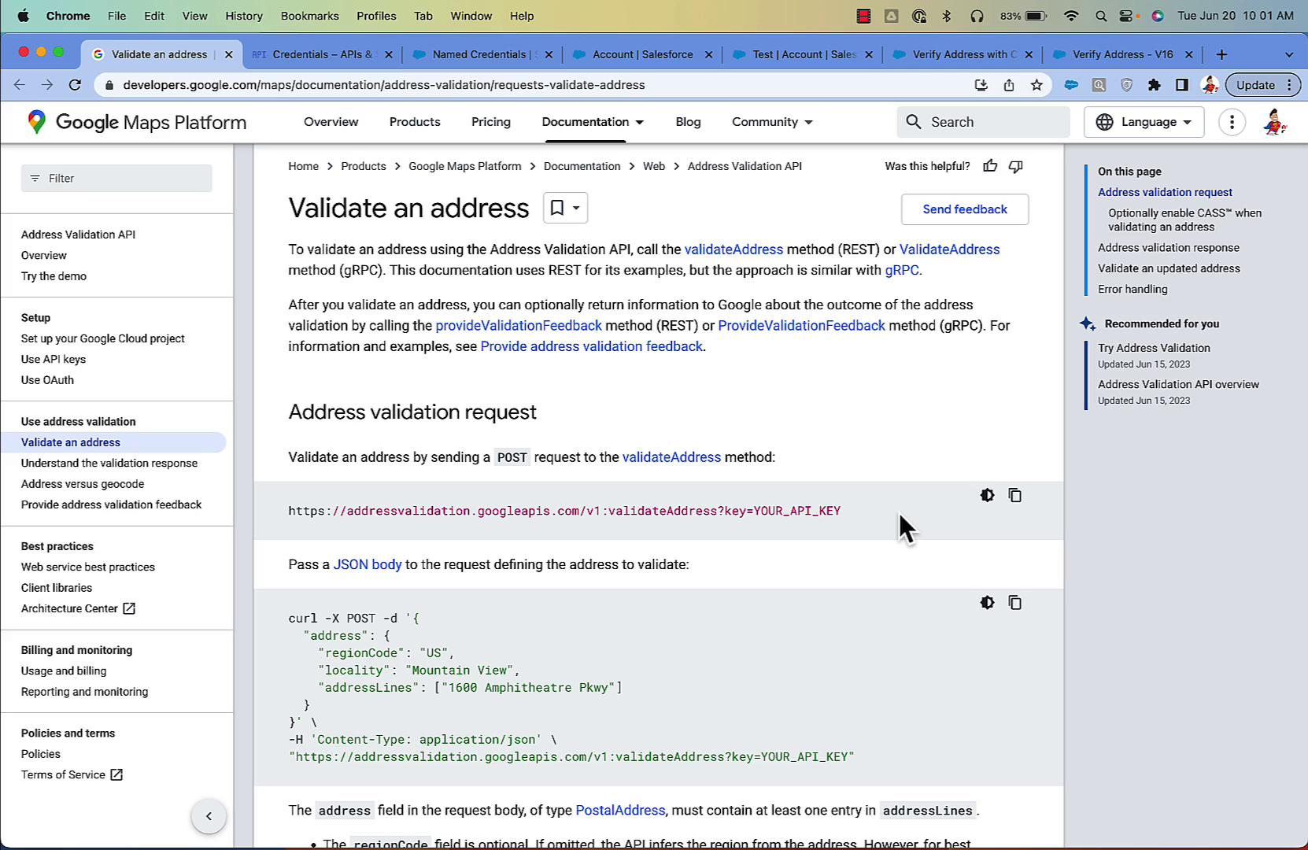
scroll(899, 515, "down", 15)
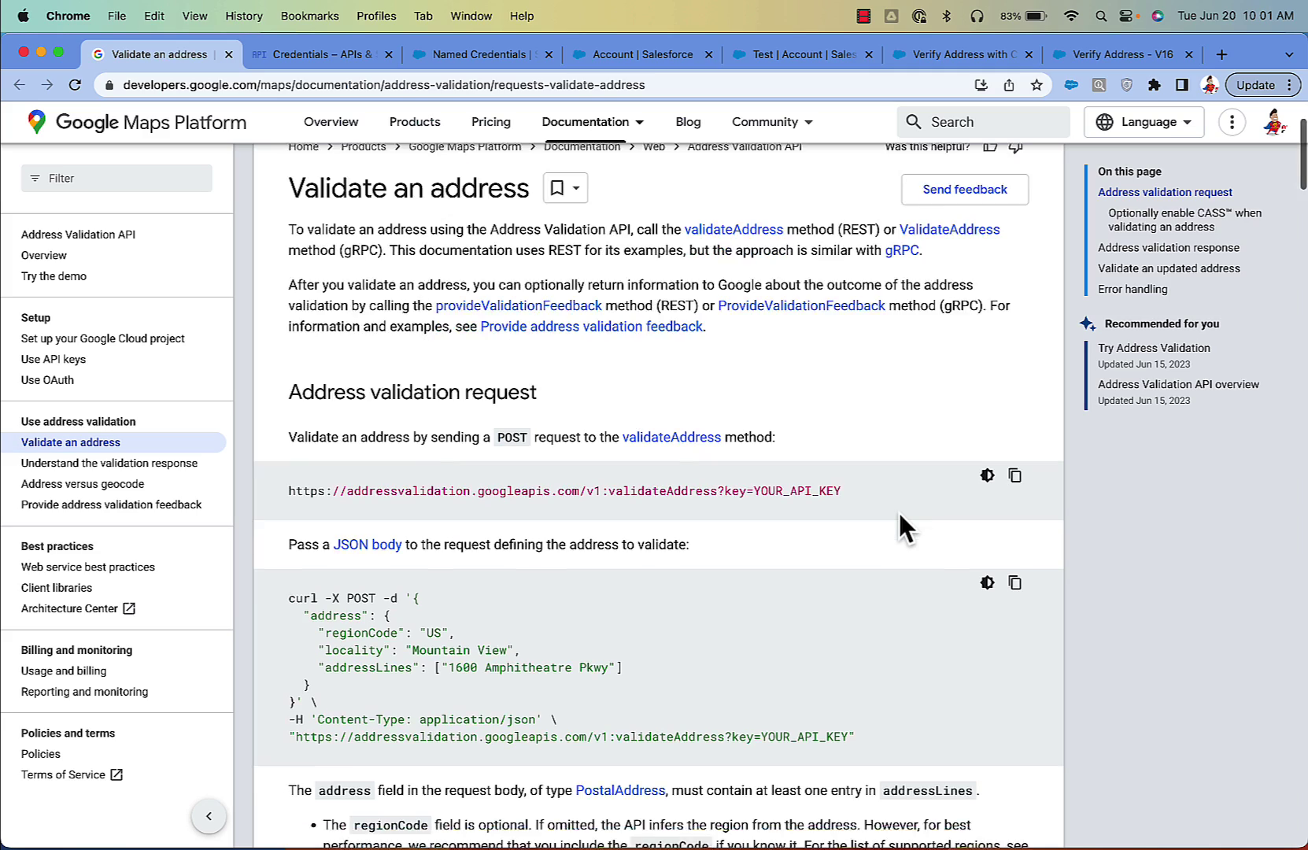
scroll(900, 515, "down", 10)
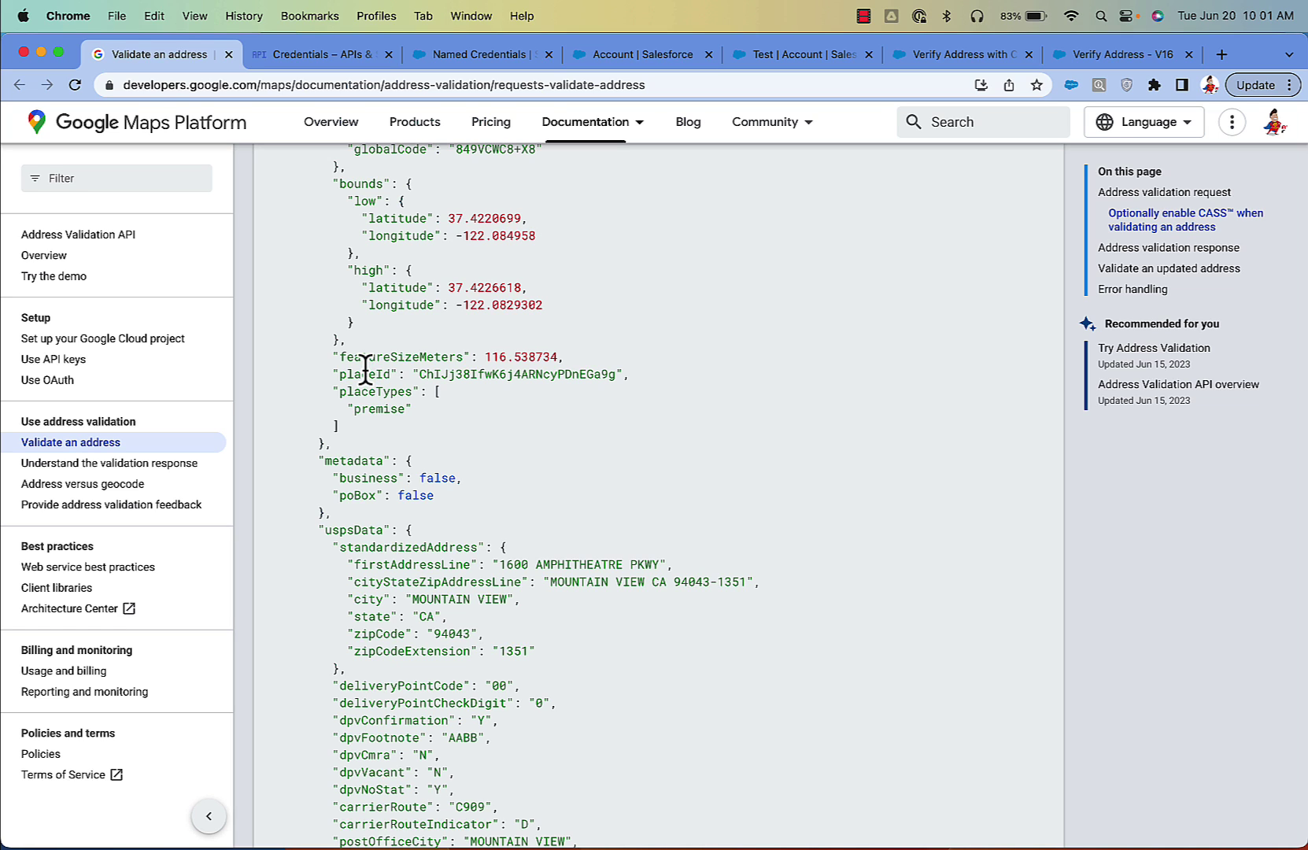
left_click(322, 57)
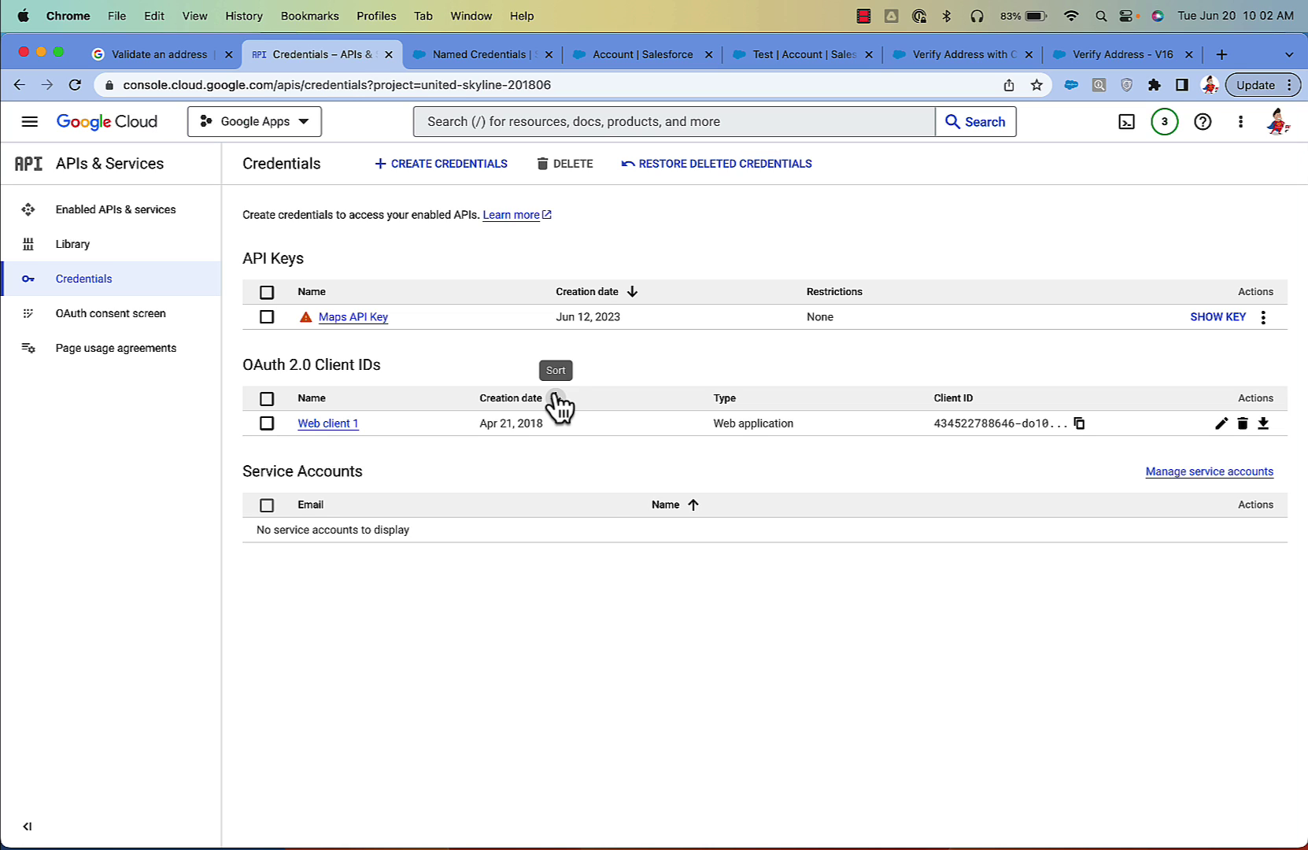
left_click(303, 125)
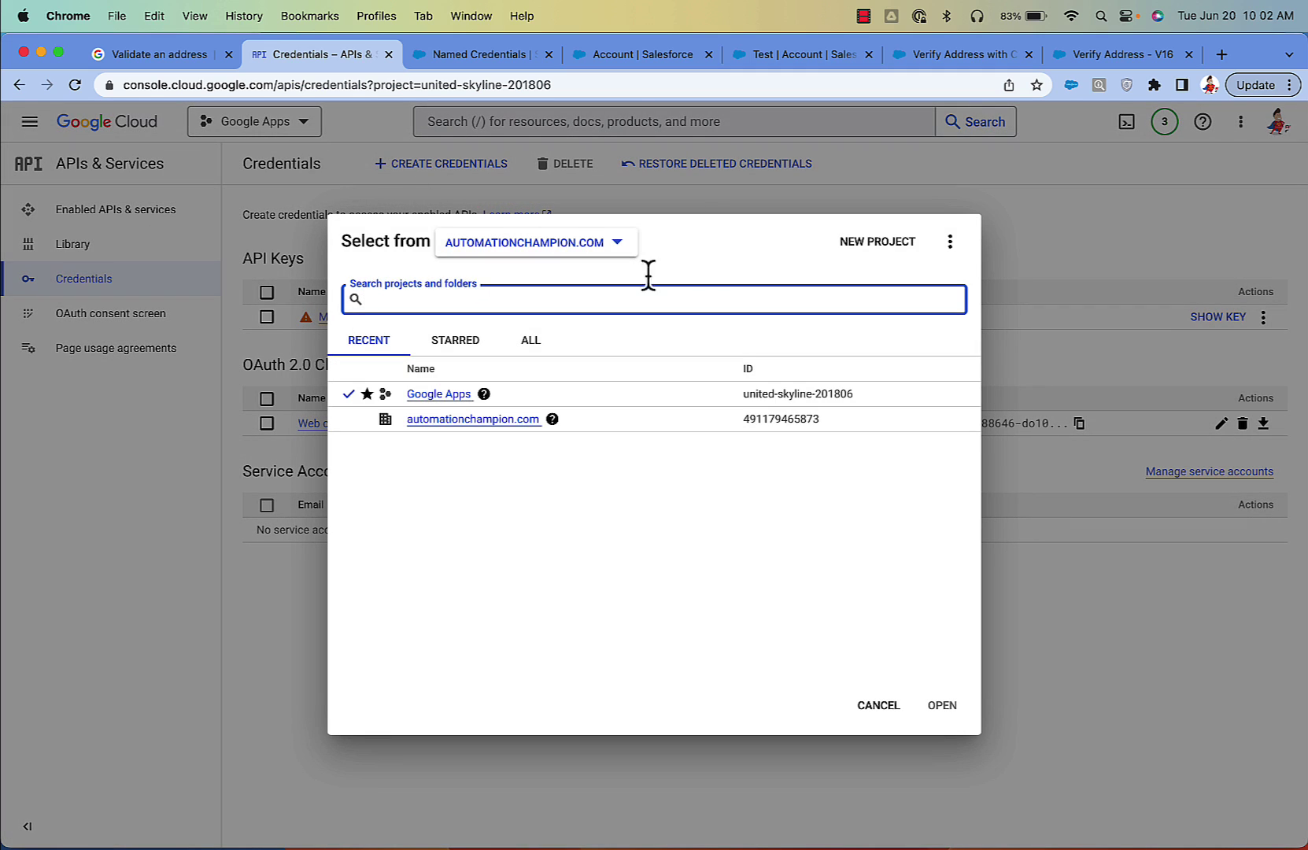
left_click(1000, 196)
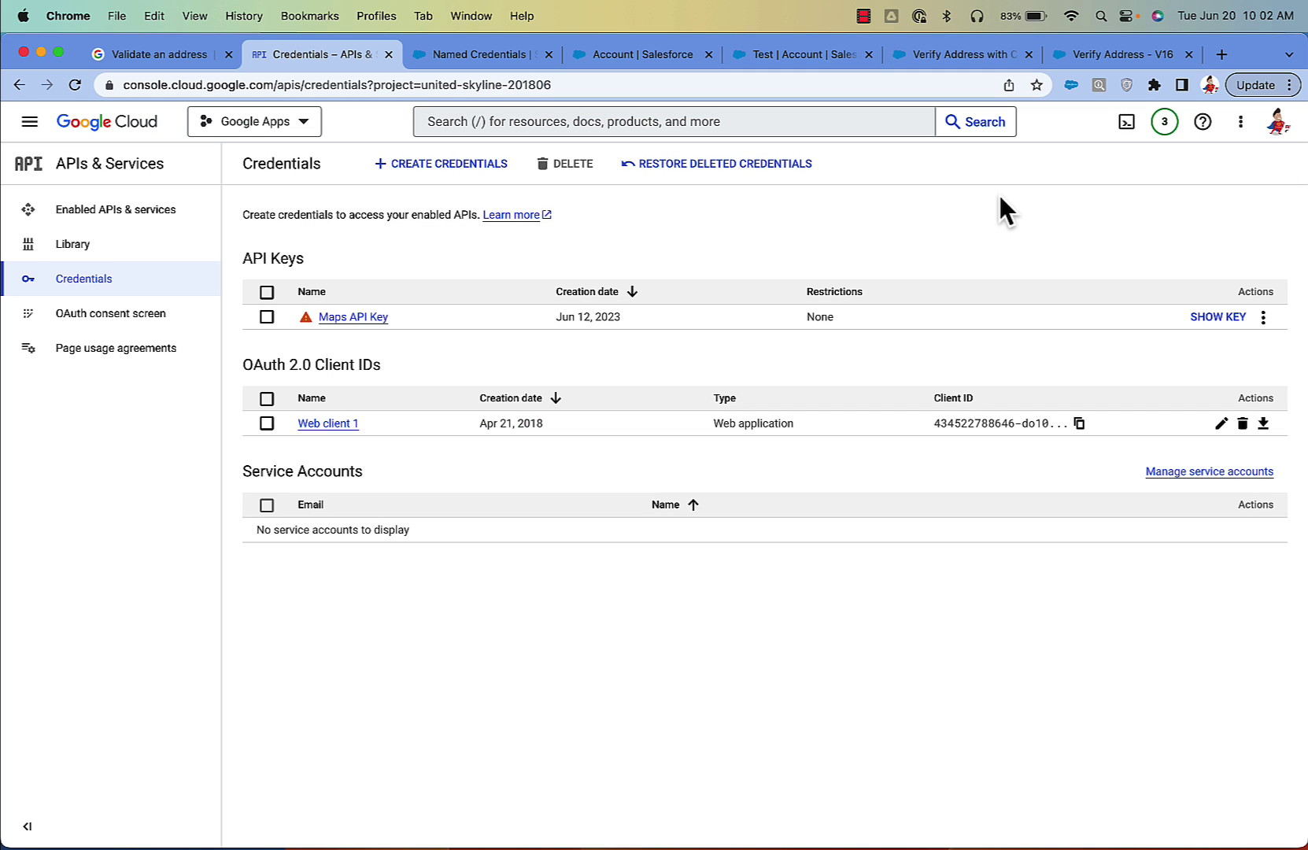
left_click(484, 165)
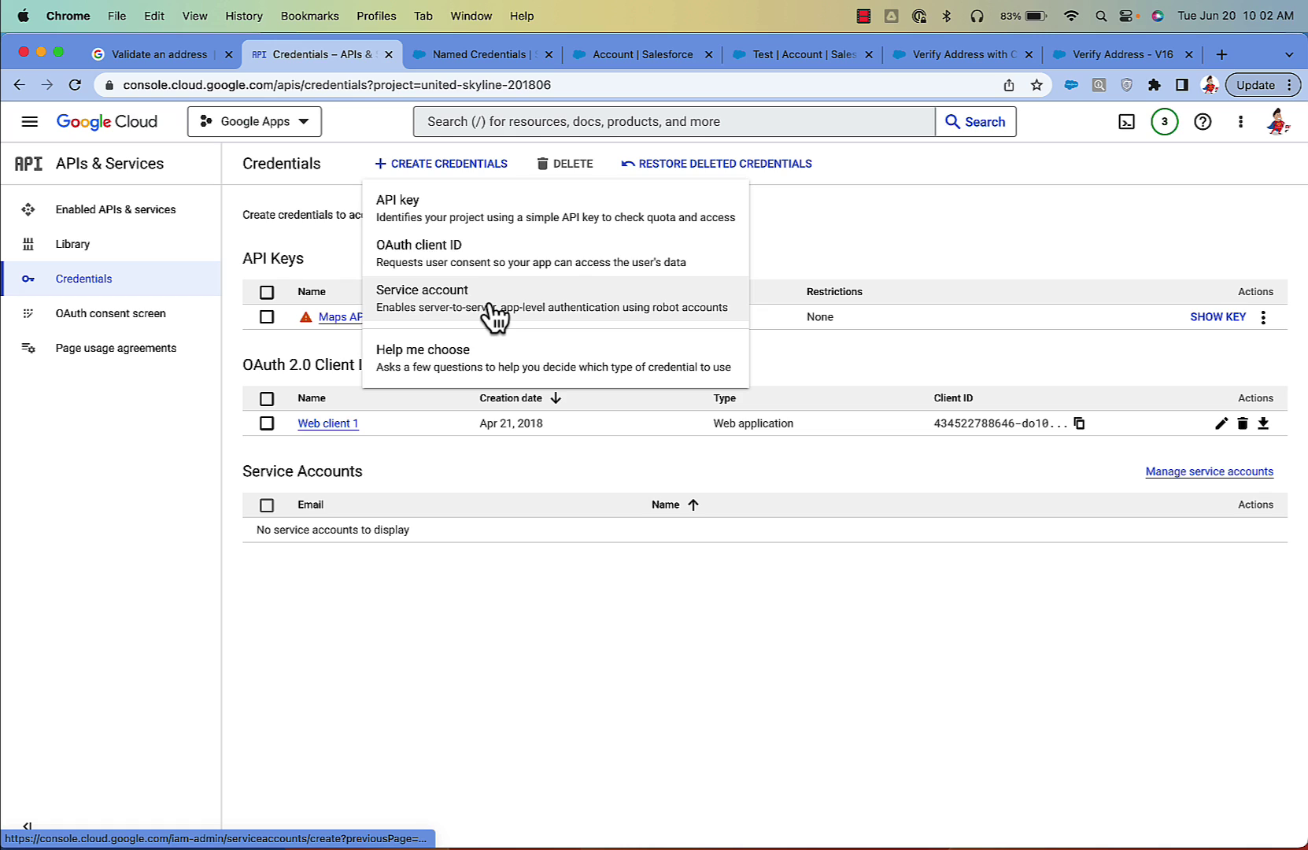
left_click(789, 233)
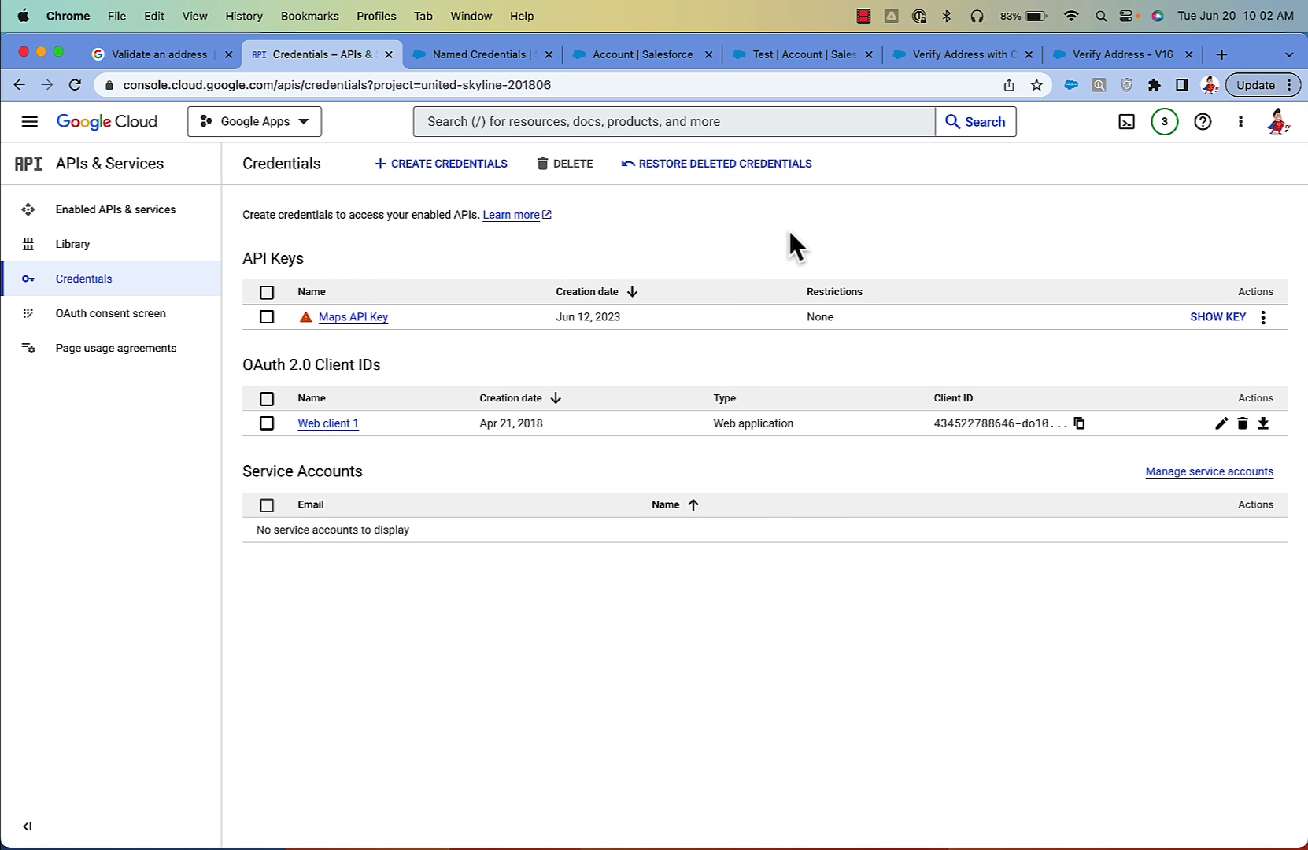
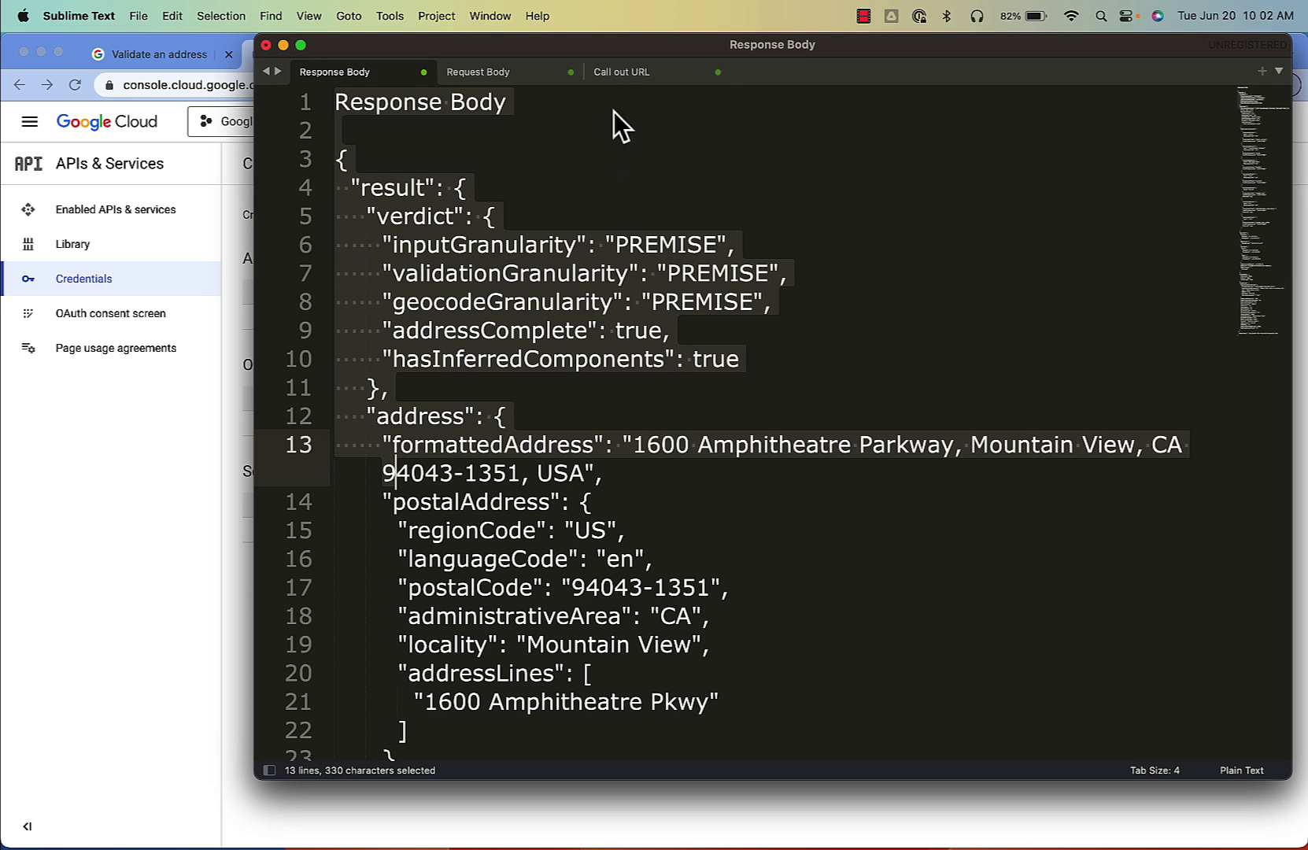
Step: Review the saved Call out URL, Request Body and Response Body notes in Sublime Text
left_click(641, 75)
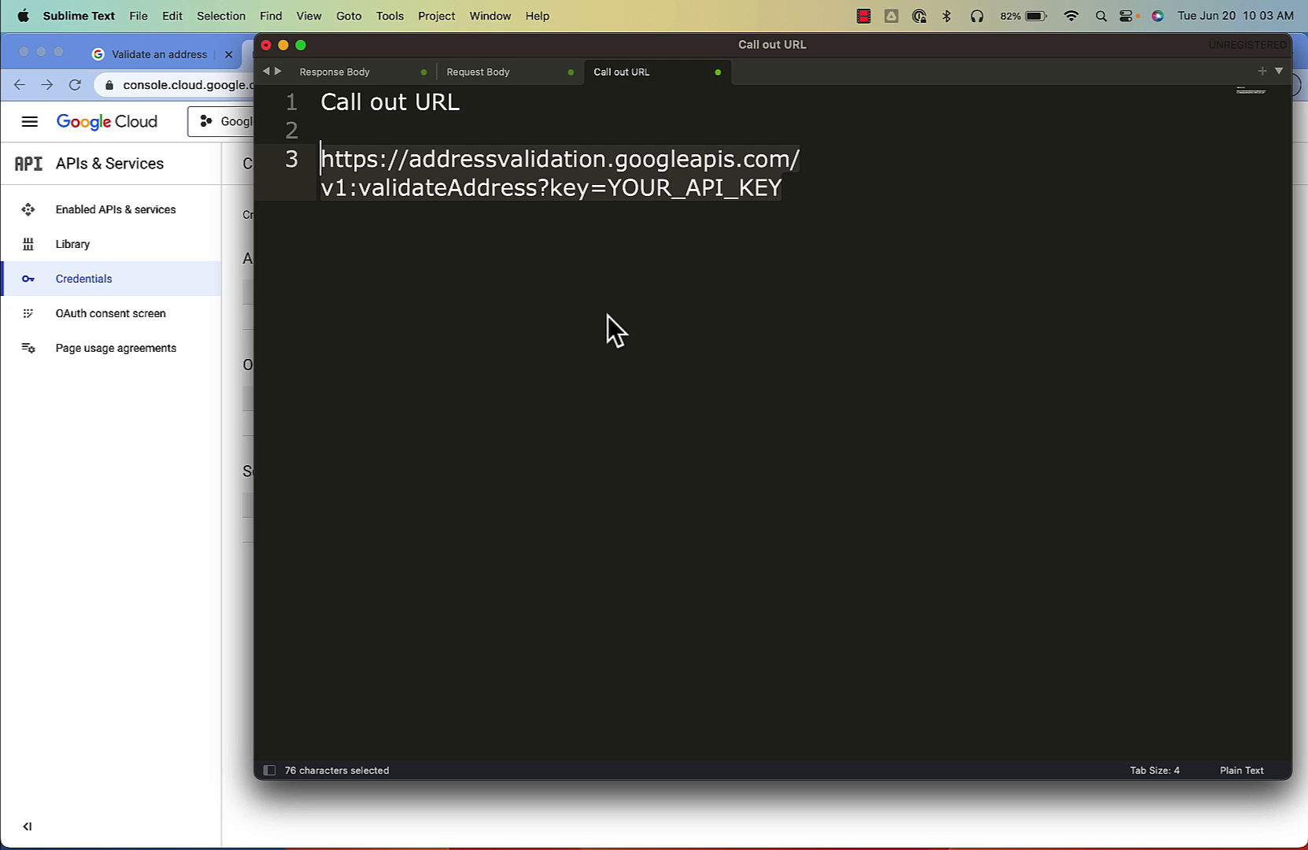
left_click(486, 73)
left_click(542, 509)
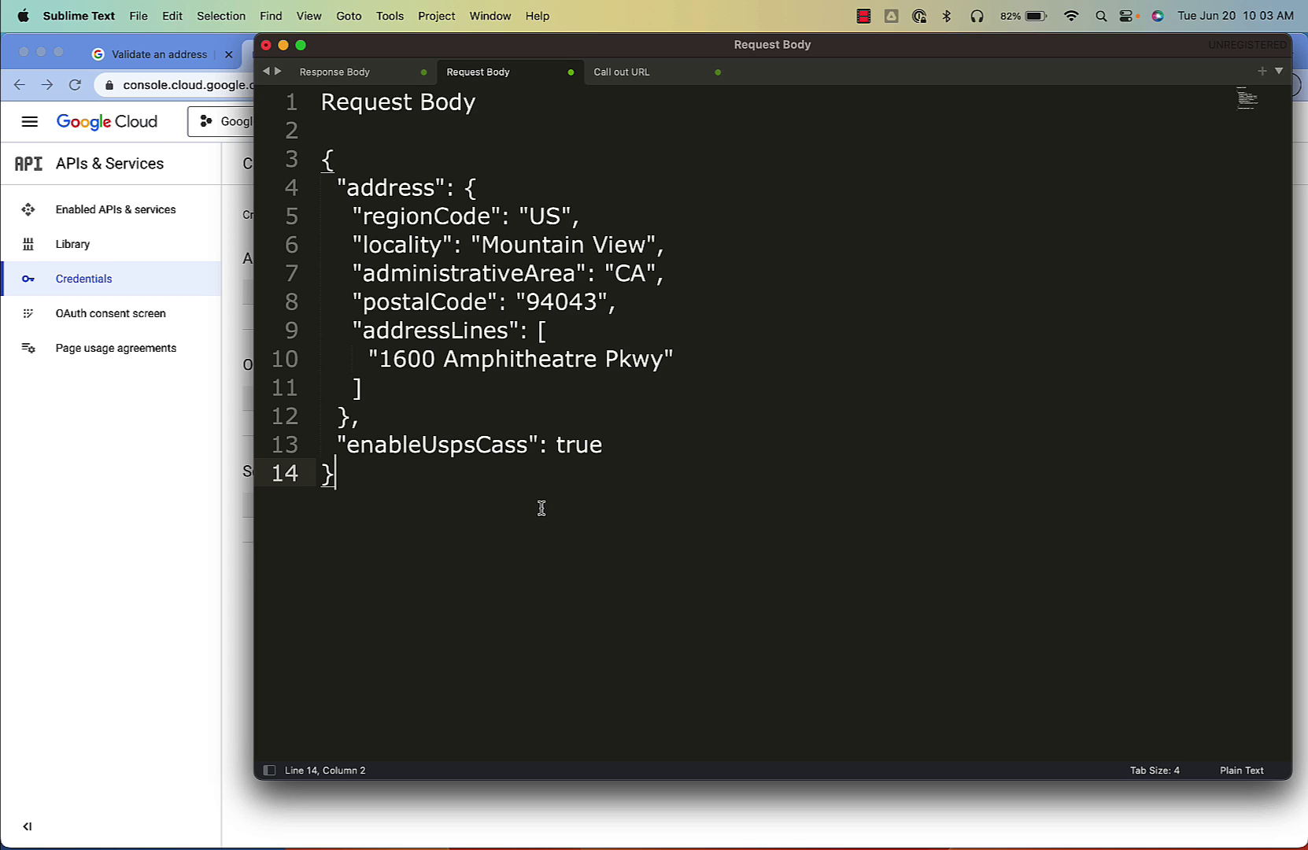
left_click(364, 73)
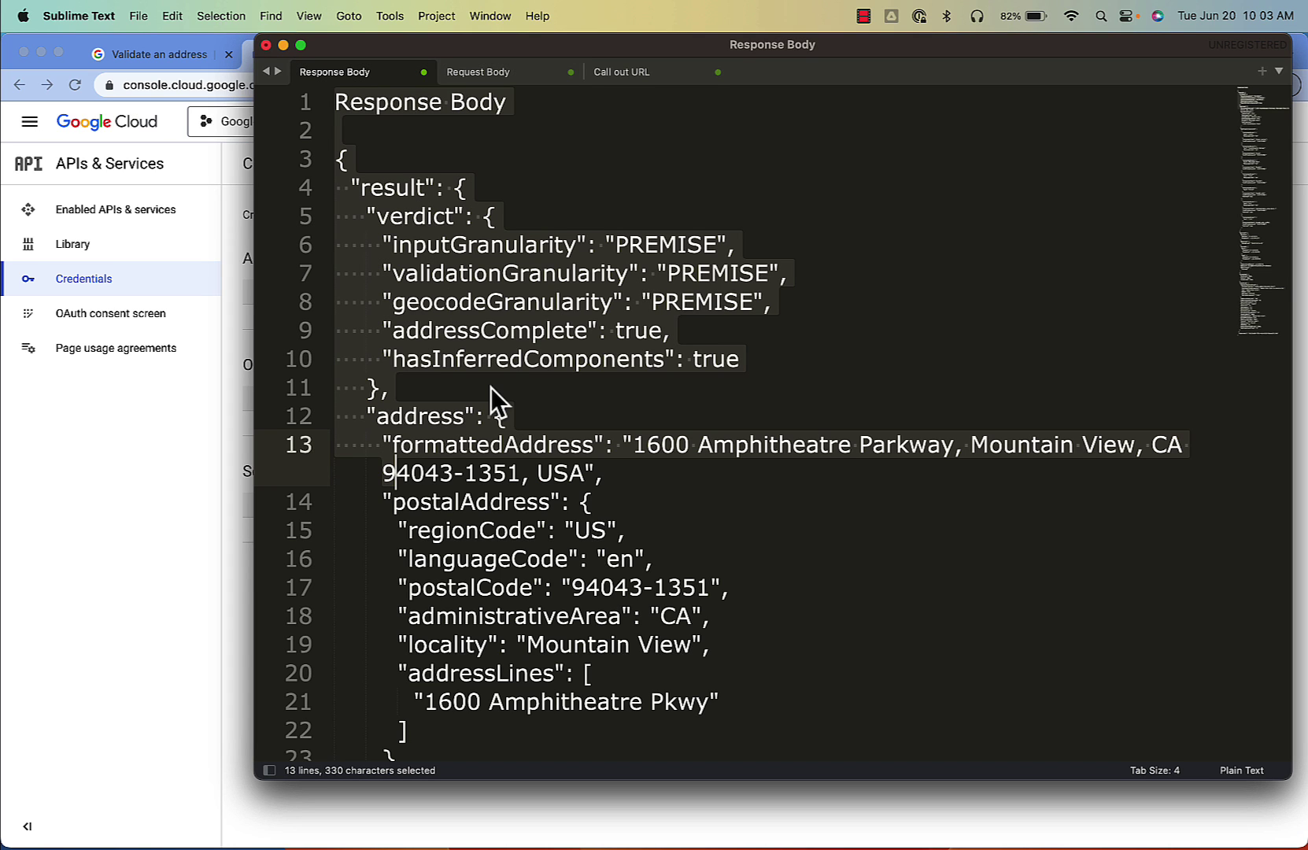
Step: Leave Google Cloud Credentials for the Salesforce Account fields and the Test account record
left_click(235, 309)
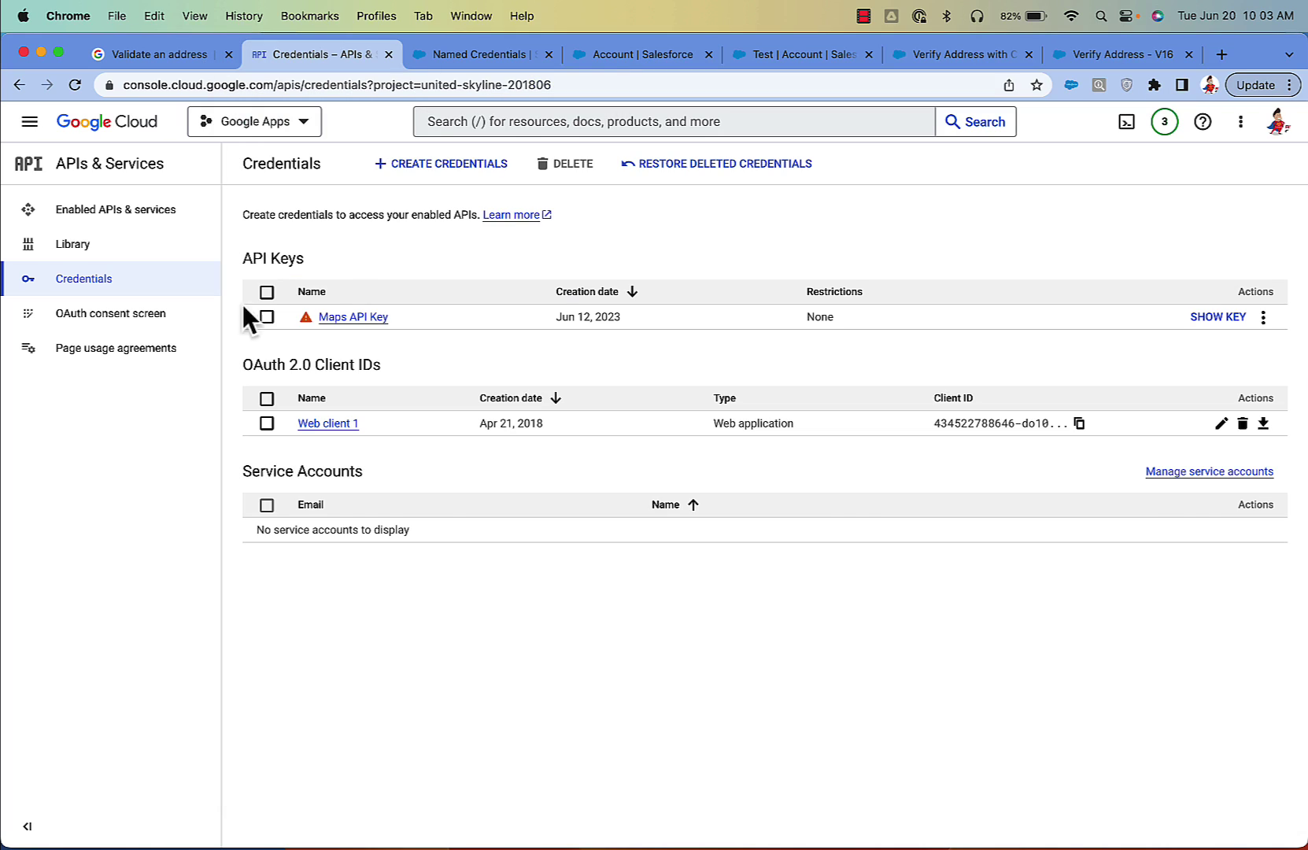
left_click(638, 55)
left_click(749, 54)
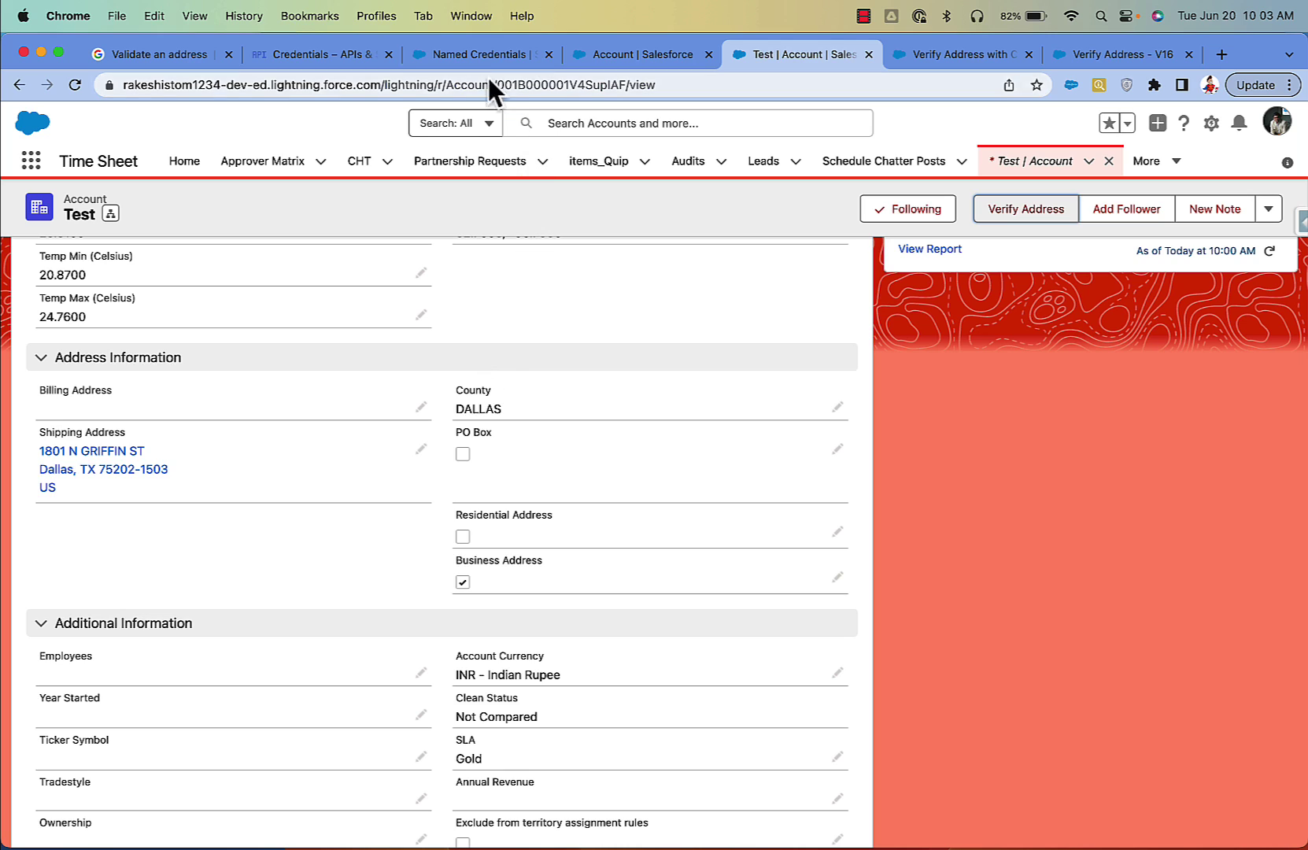
Step: Compare the Address Validation API named credential URL with the callout URL's base address
left_click(481, 53)
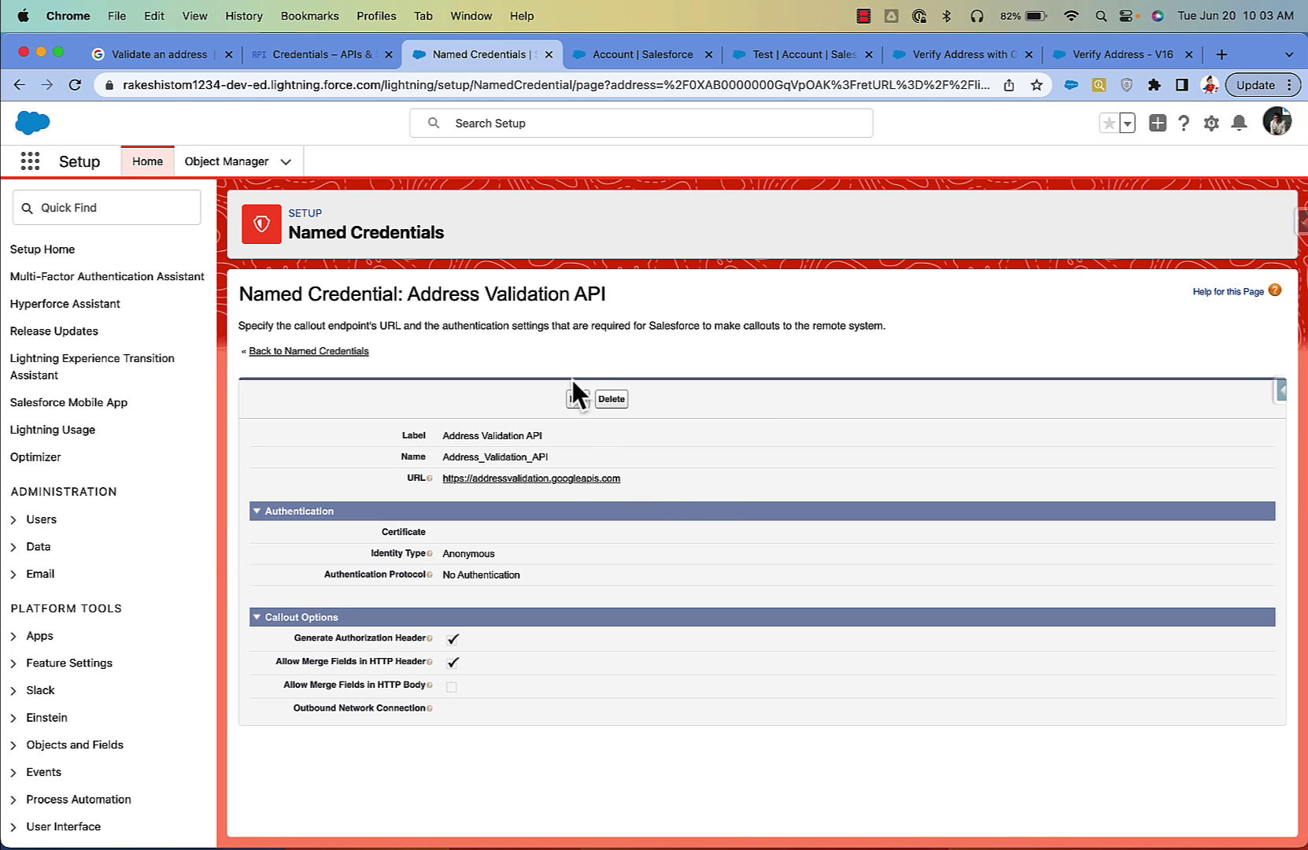
mouse_move(913, 837)
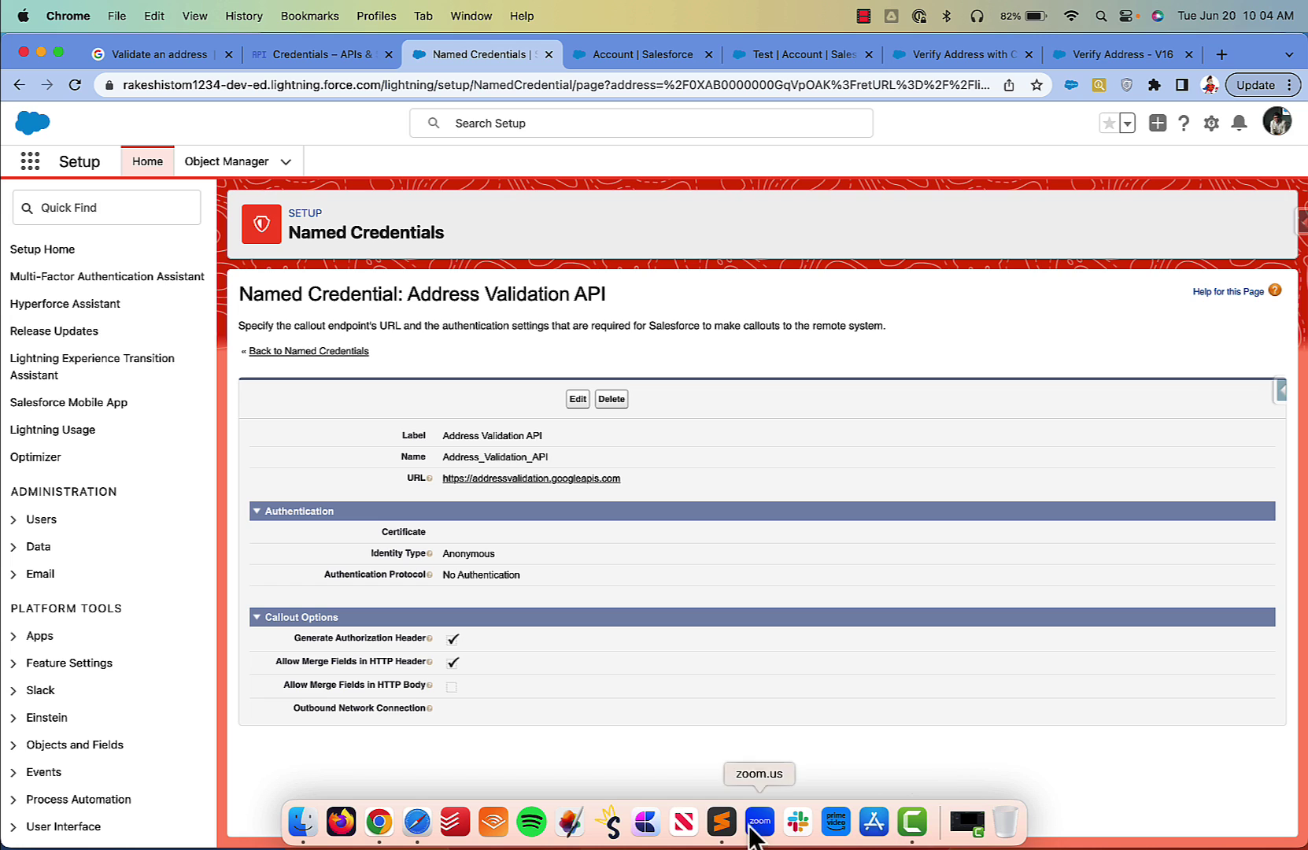
left_click(721, 822)
left_click(646, 70)
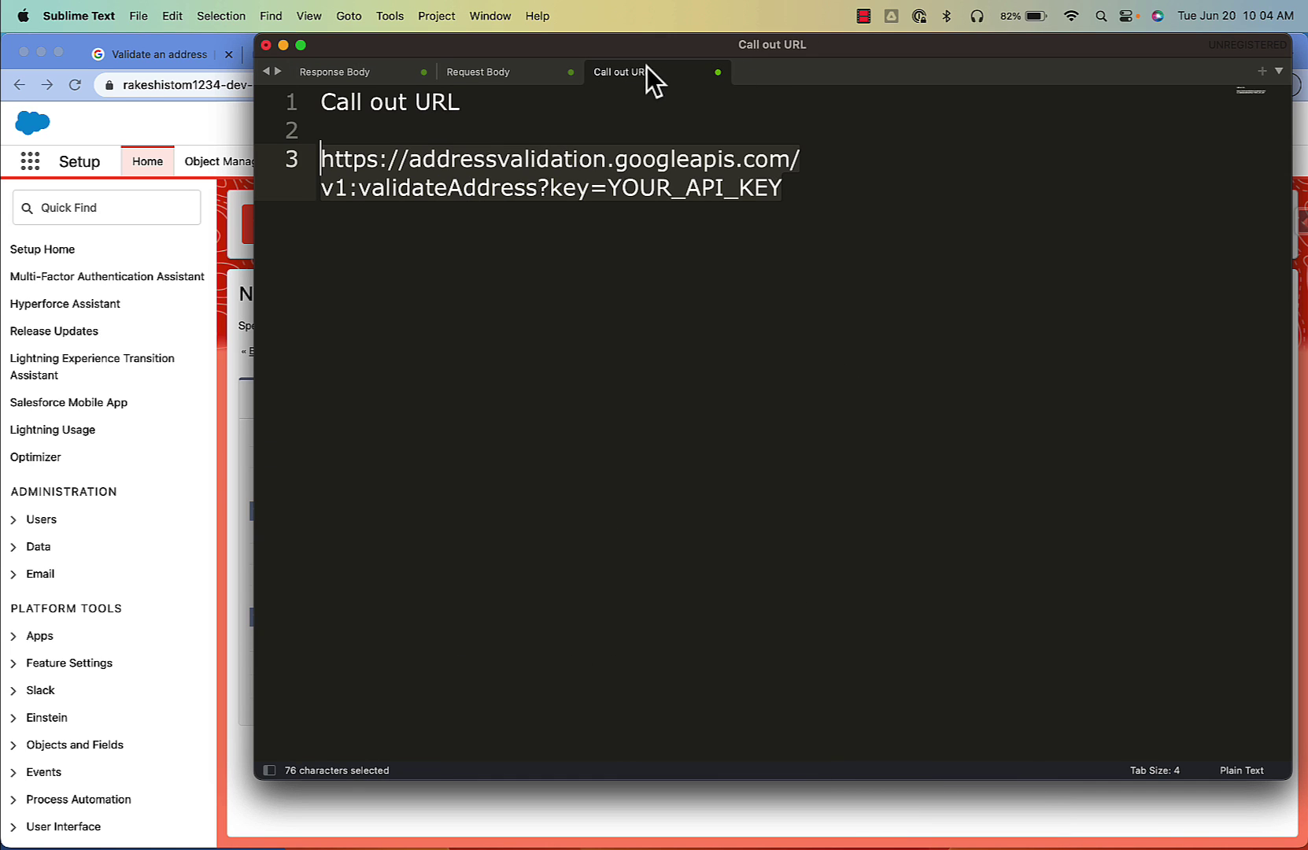
left_click(702, 189)
left_click_drag(820, 160, 312, 160)
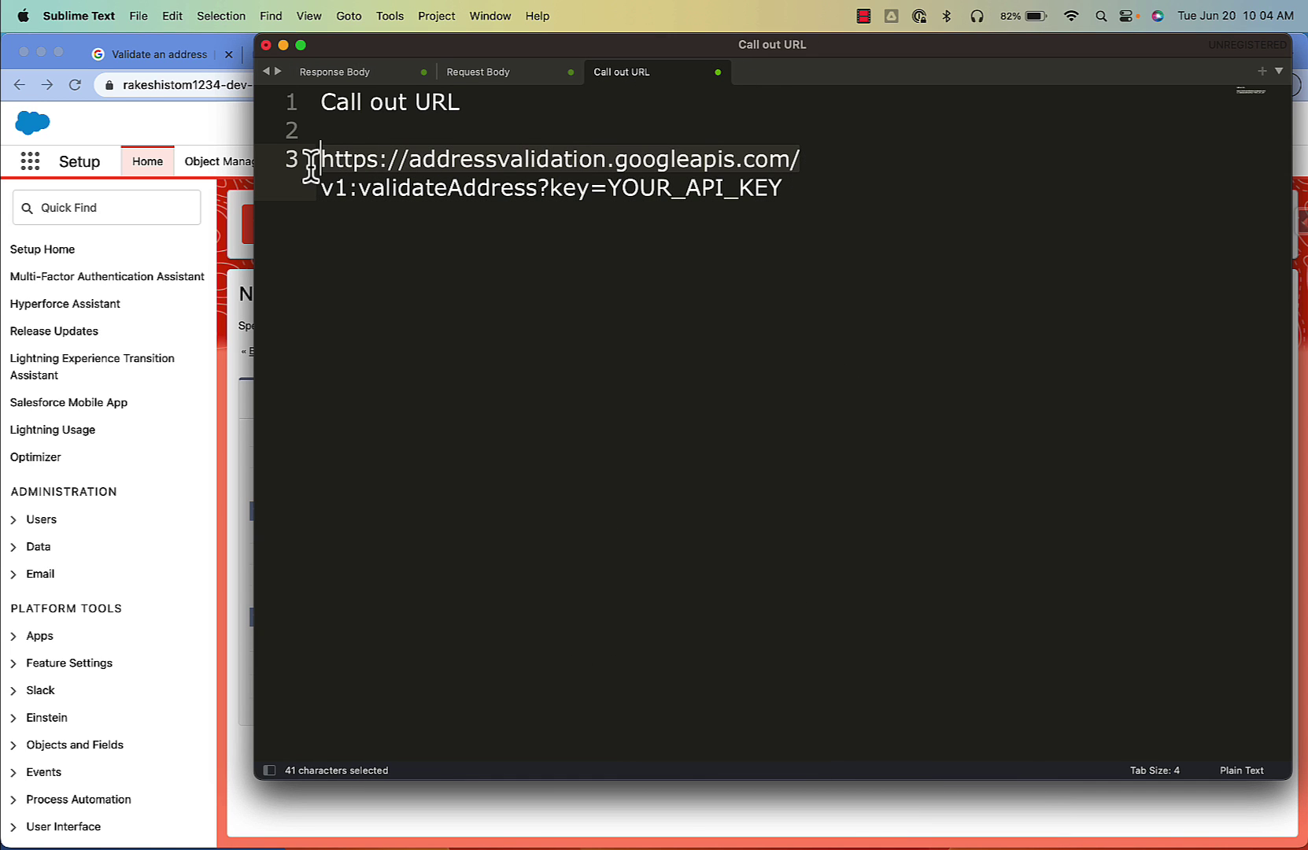
left_click(228, 408)
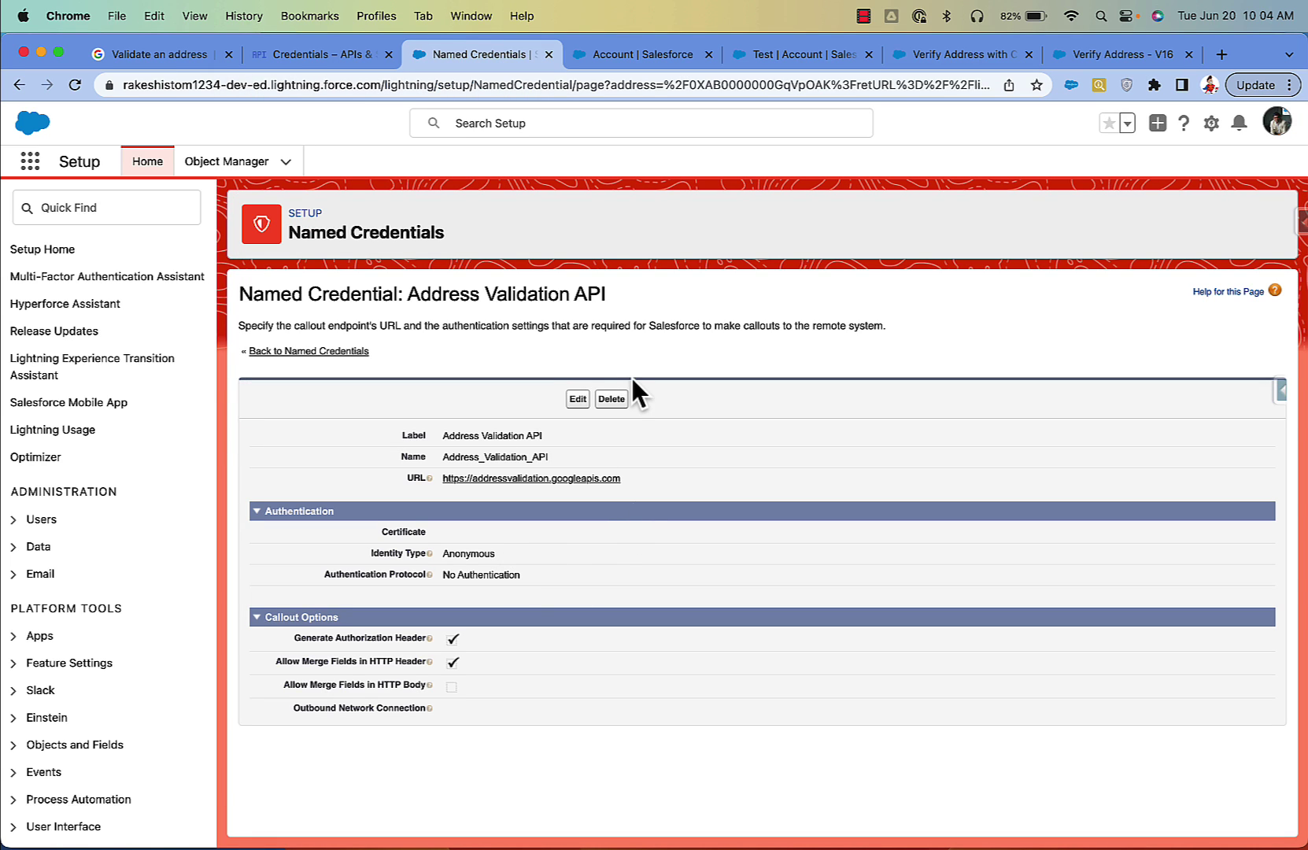
left_click(637, 55)
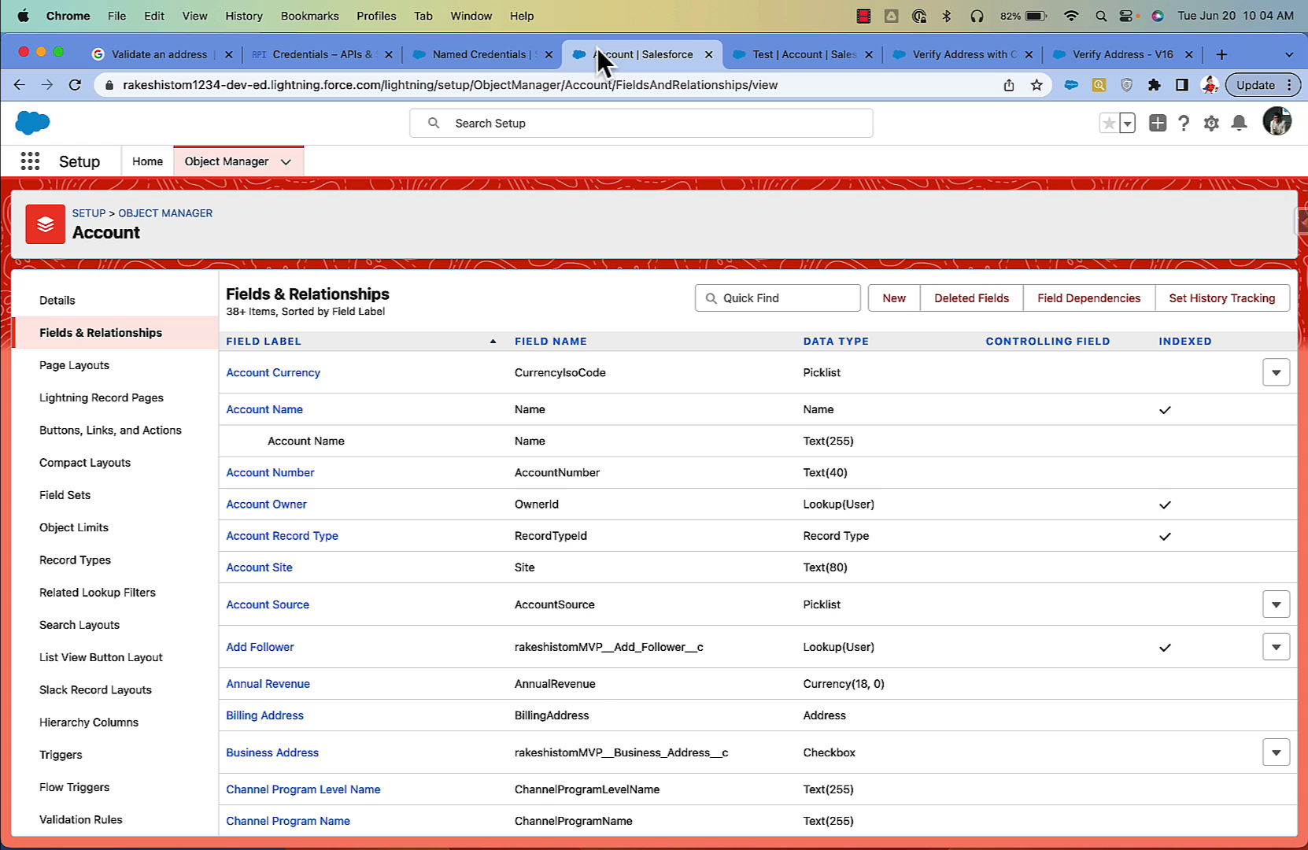
Step: Scroll through the Account Fields & Relationships list, then open the Verify Address with Checkbox flow
scroll(594, 668, "down", 5)
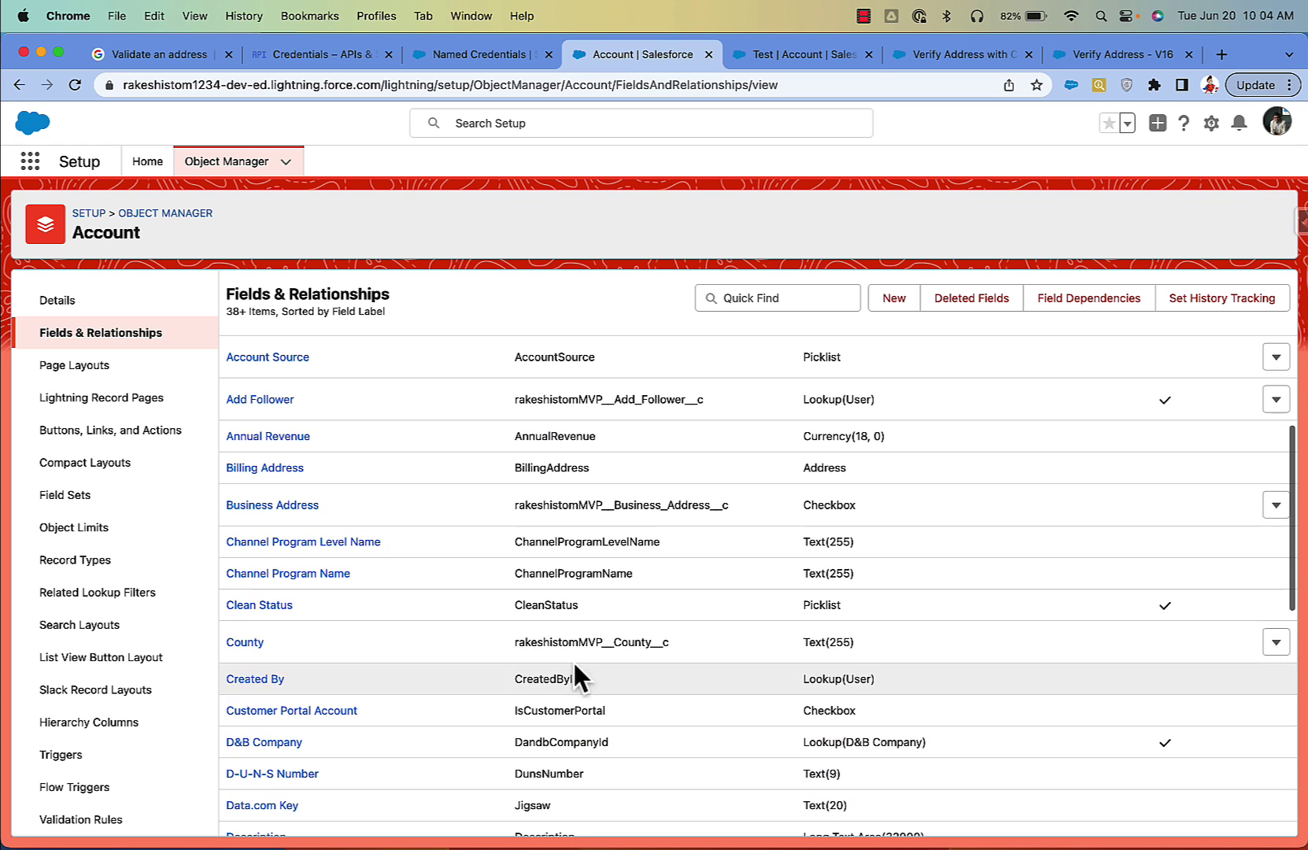
scroll(672, 641, "down", 14)
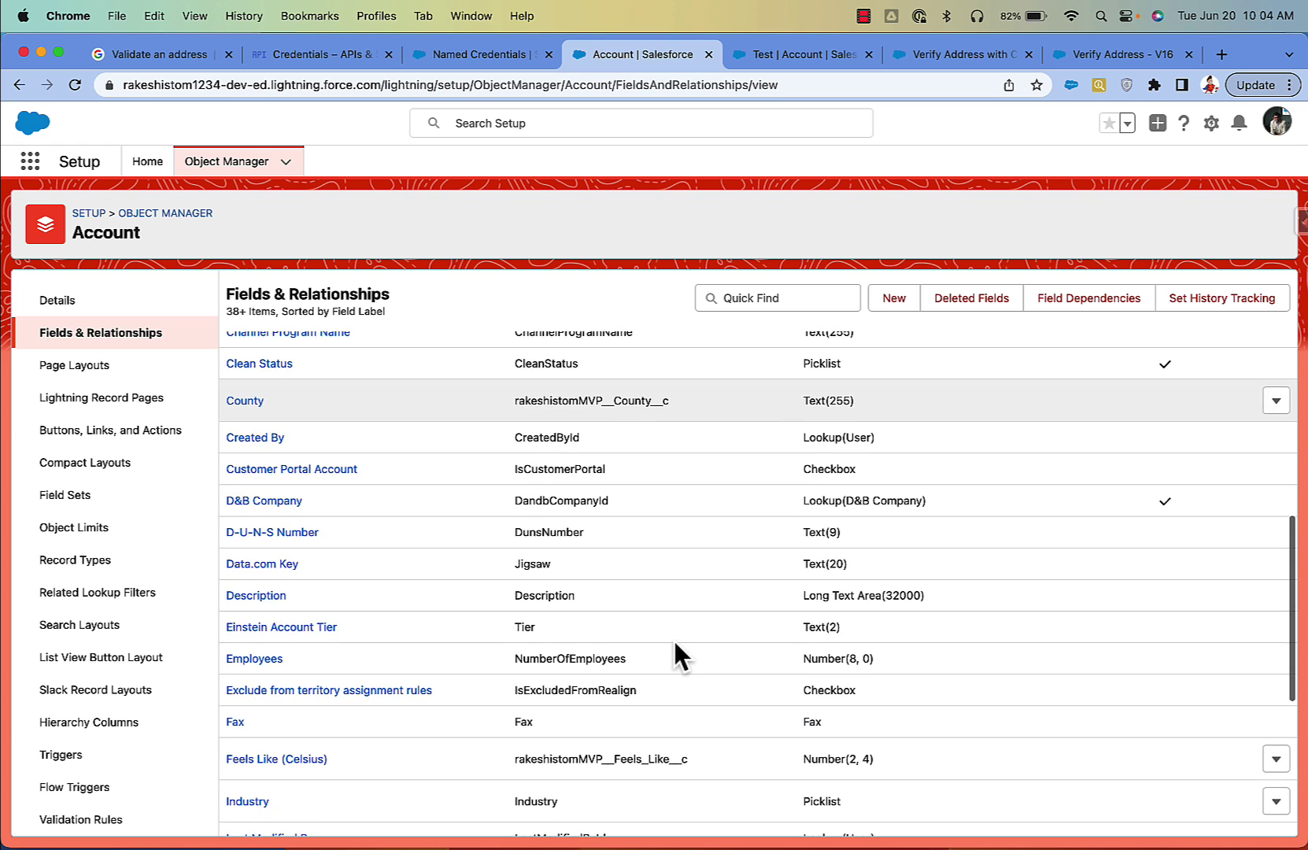
scroll(675, 645, "down", 4)
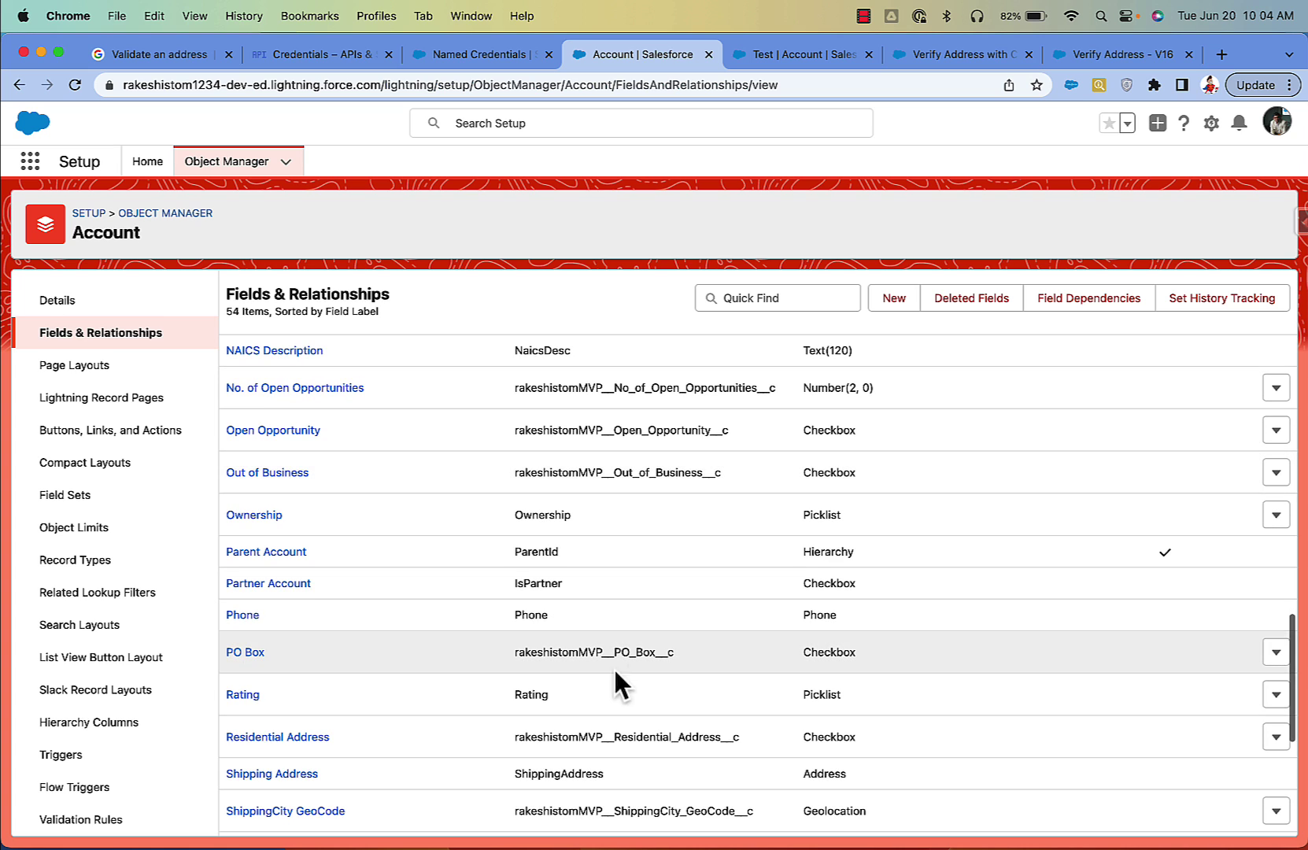
scroll(807, 676, "down", 1)
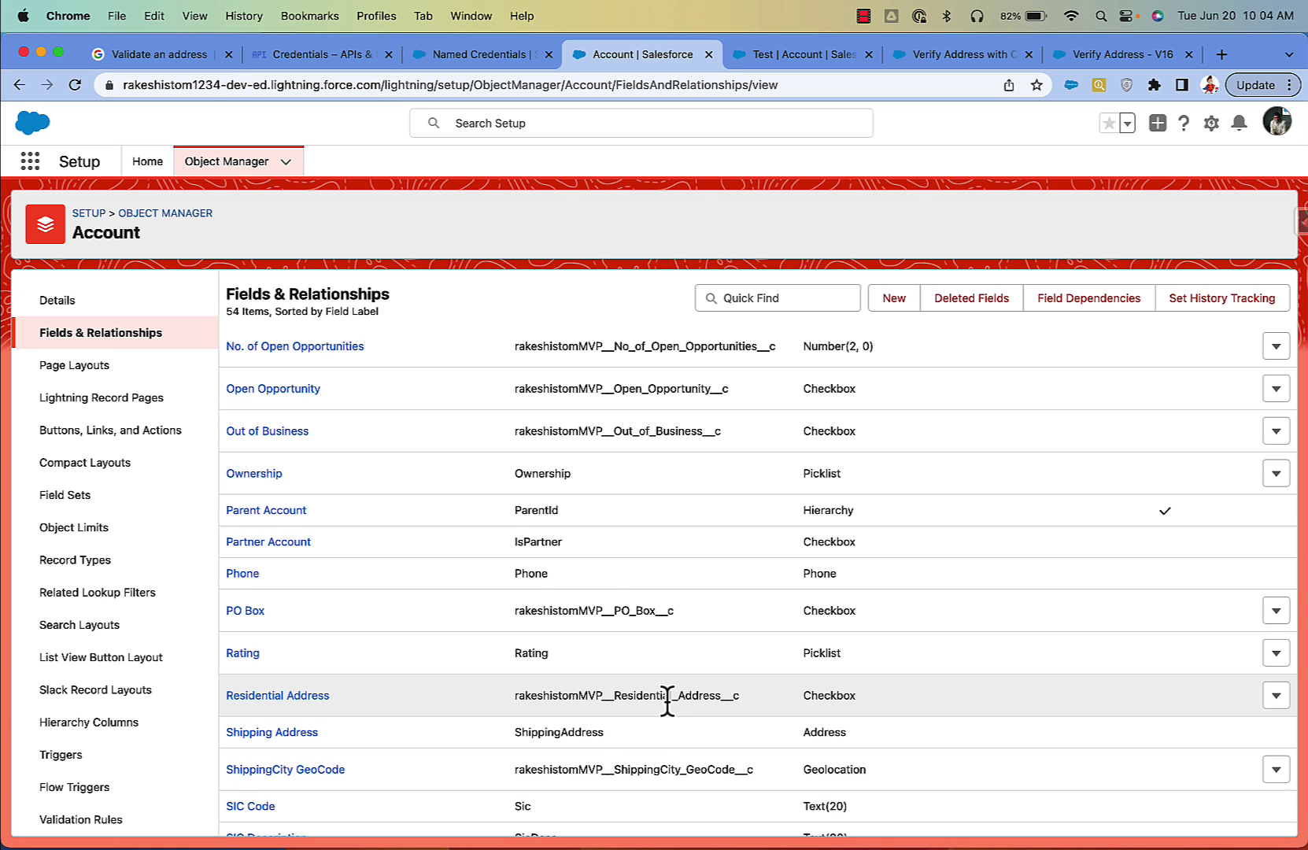
scroll(665, 697, "up", 20)
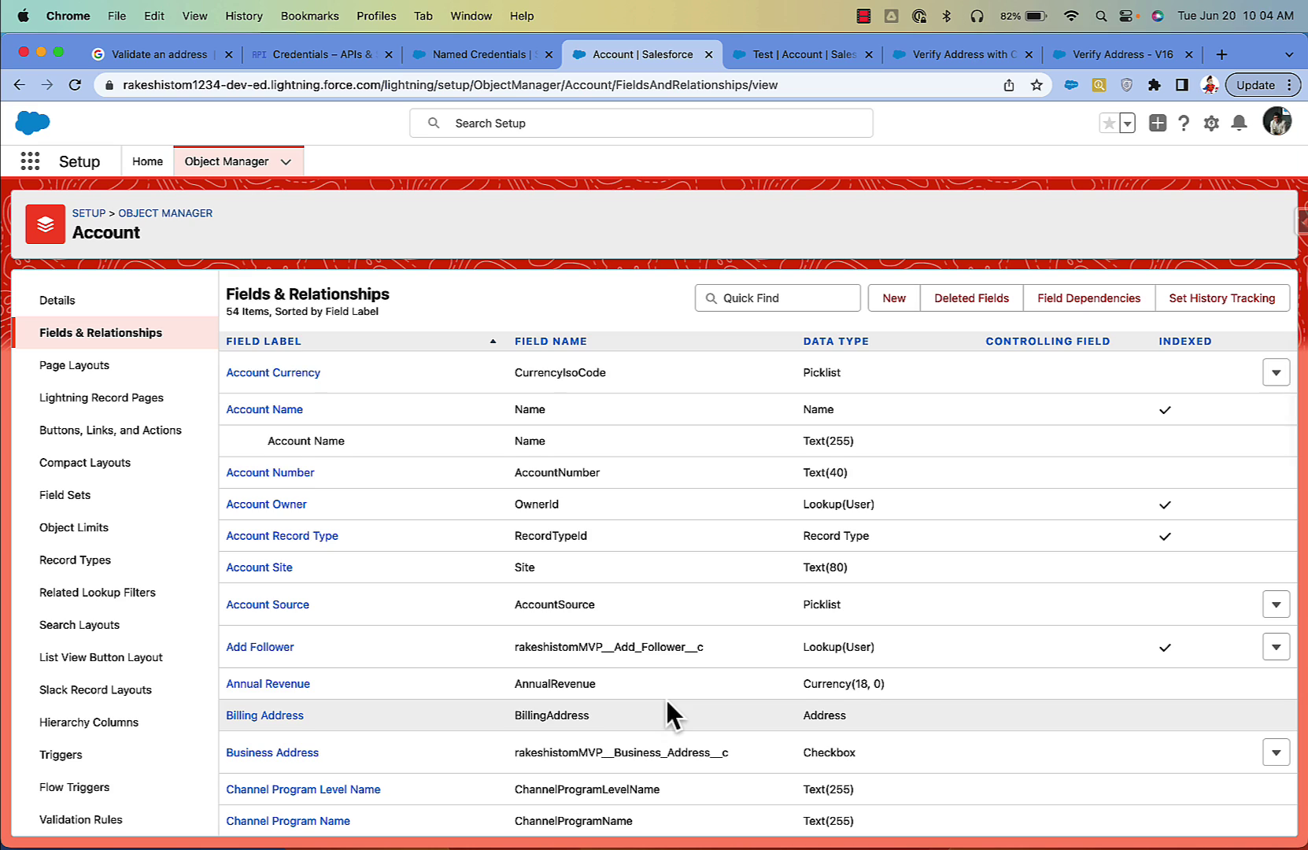
scroll(665, 697, "down", 1)
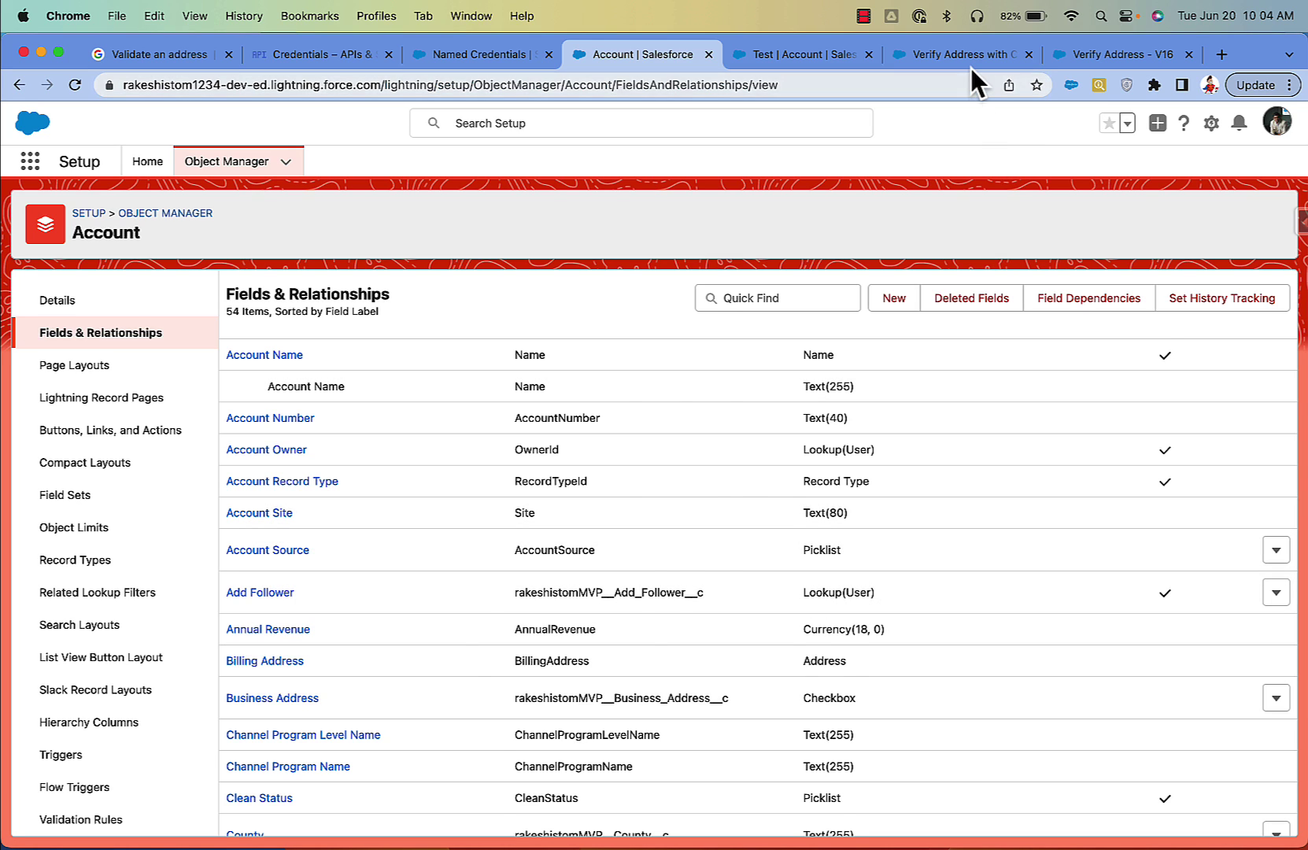
left_click(969, 65)
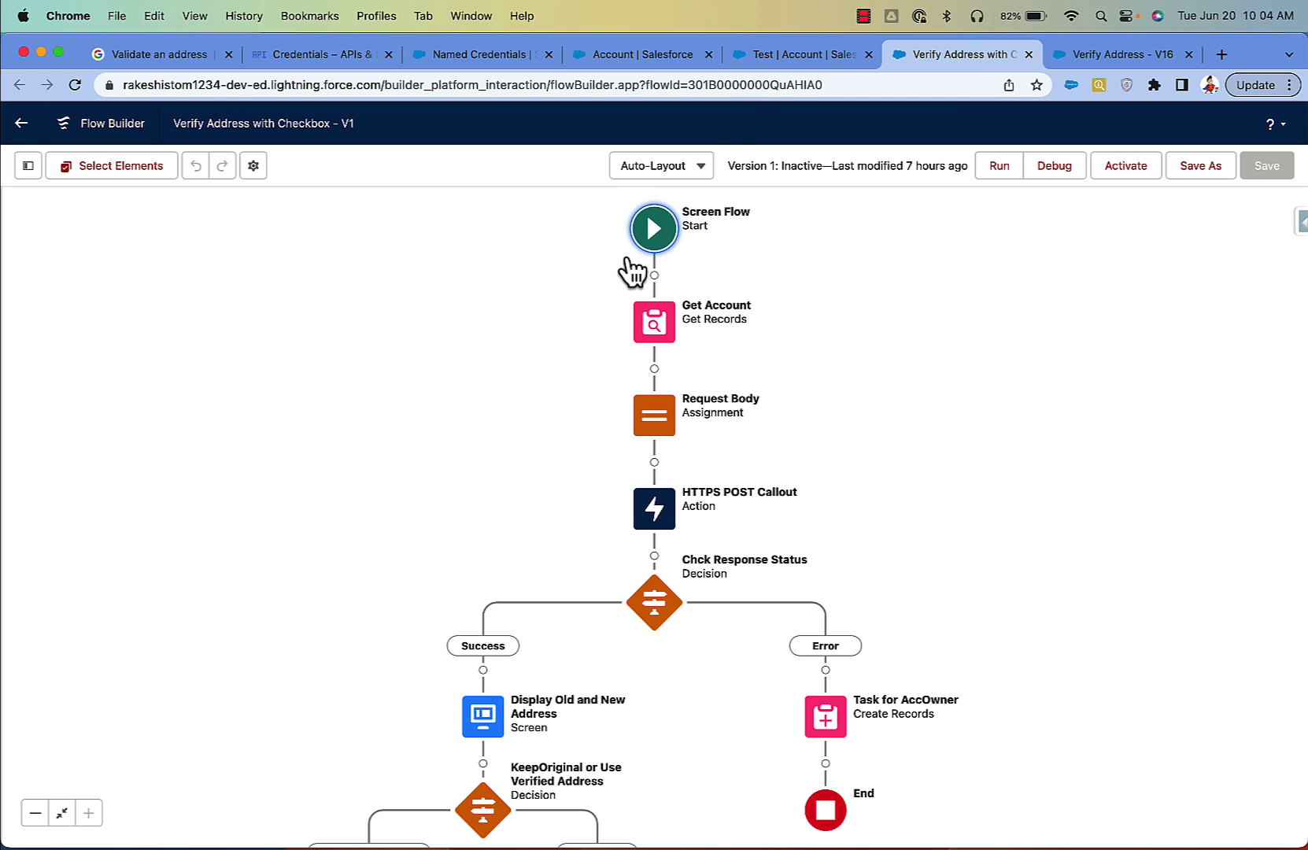
Step: Check the Test account record, then pan the flow to view the KeepOriginal and Use Verified Address branches
left_click(763, 54)
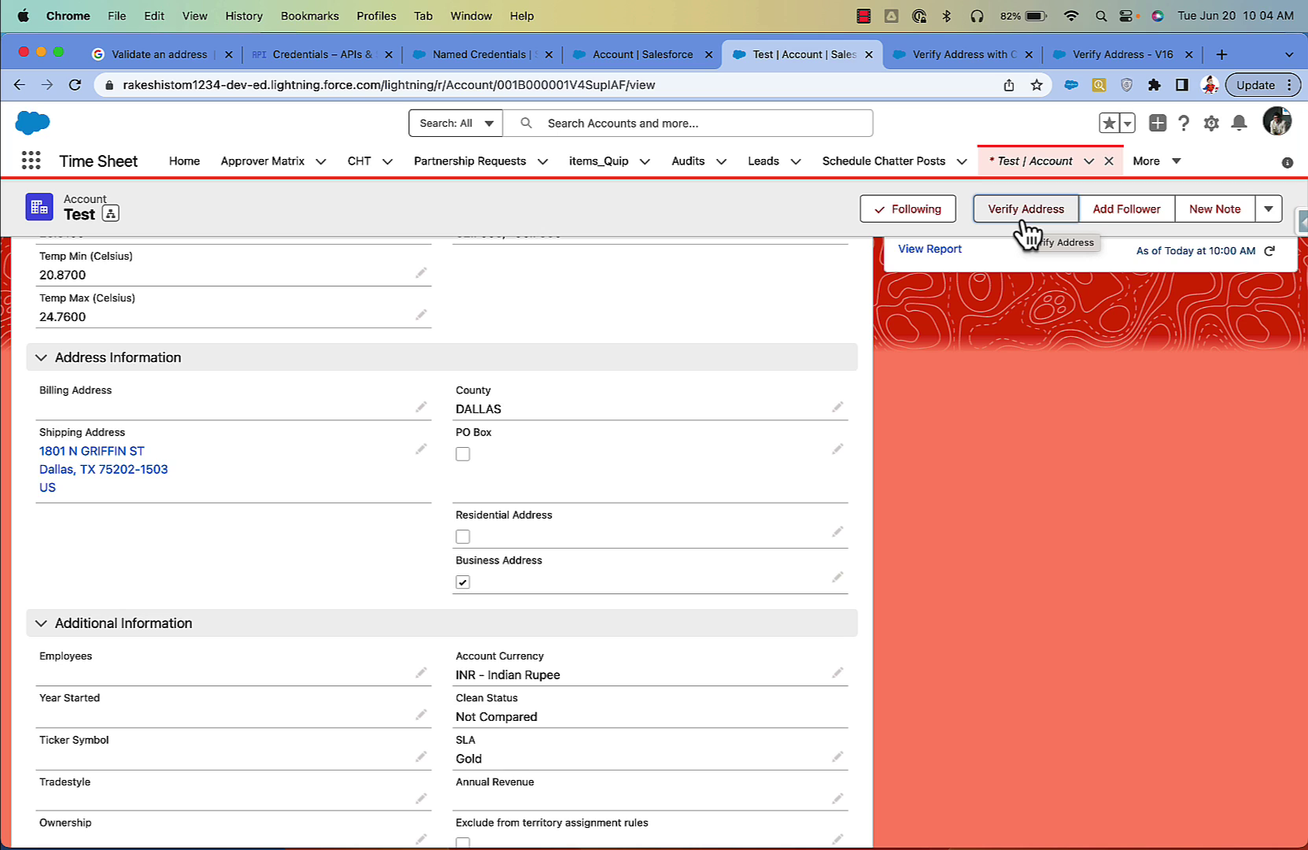
left_click(958, 52)
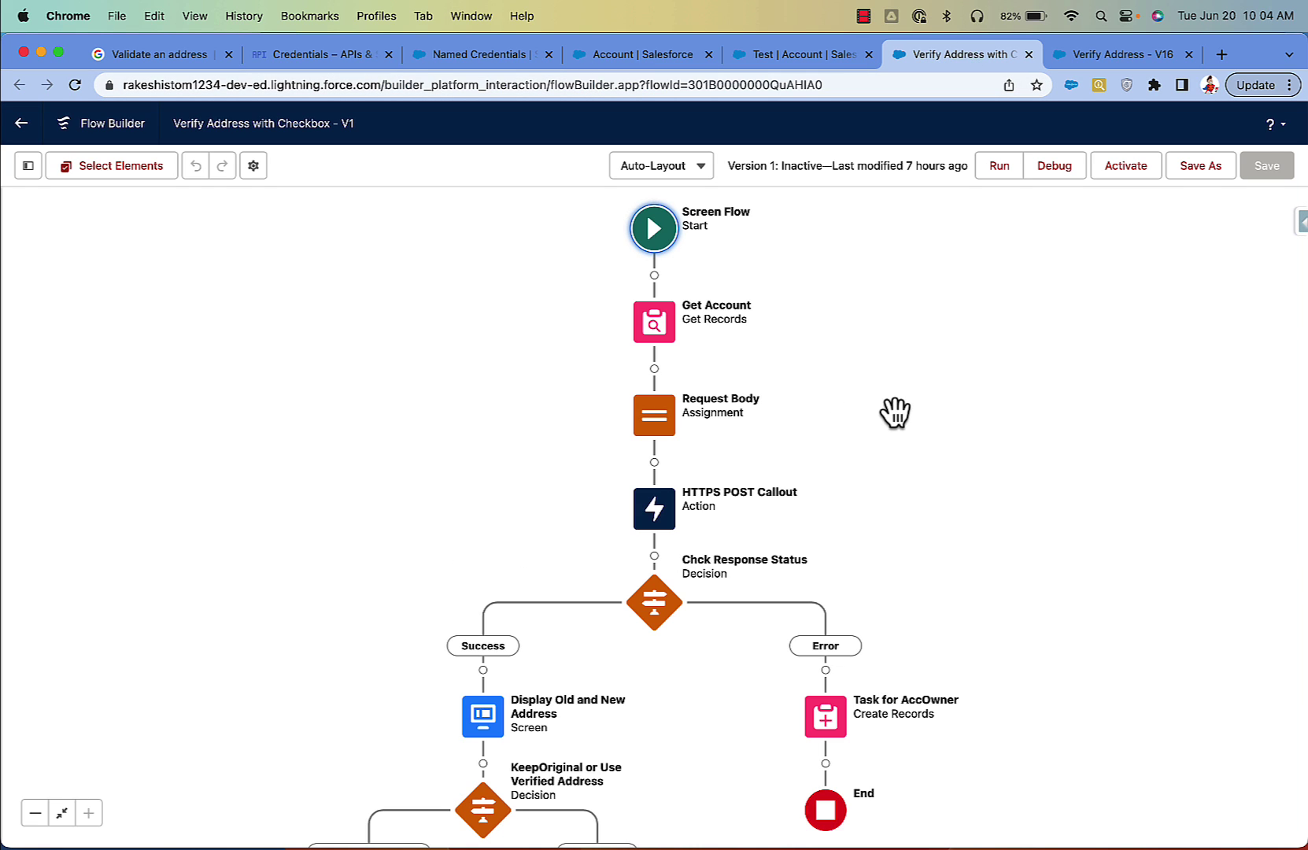
left_click_drag(919, 525, 919, 452)
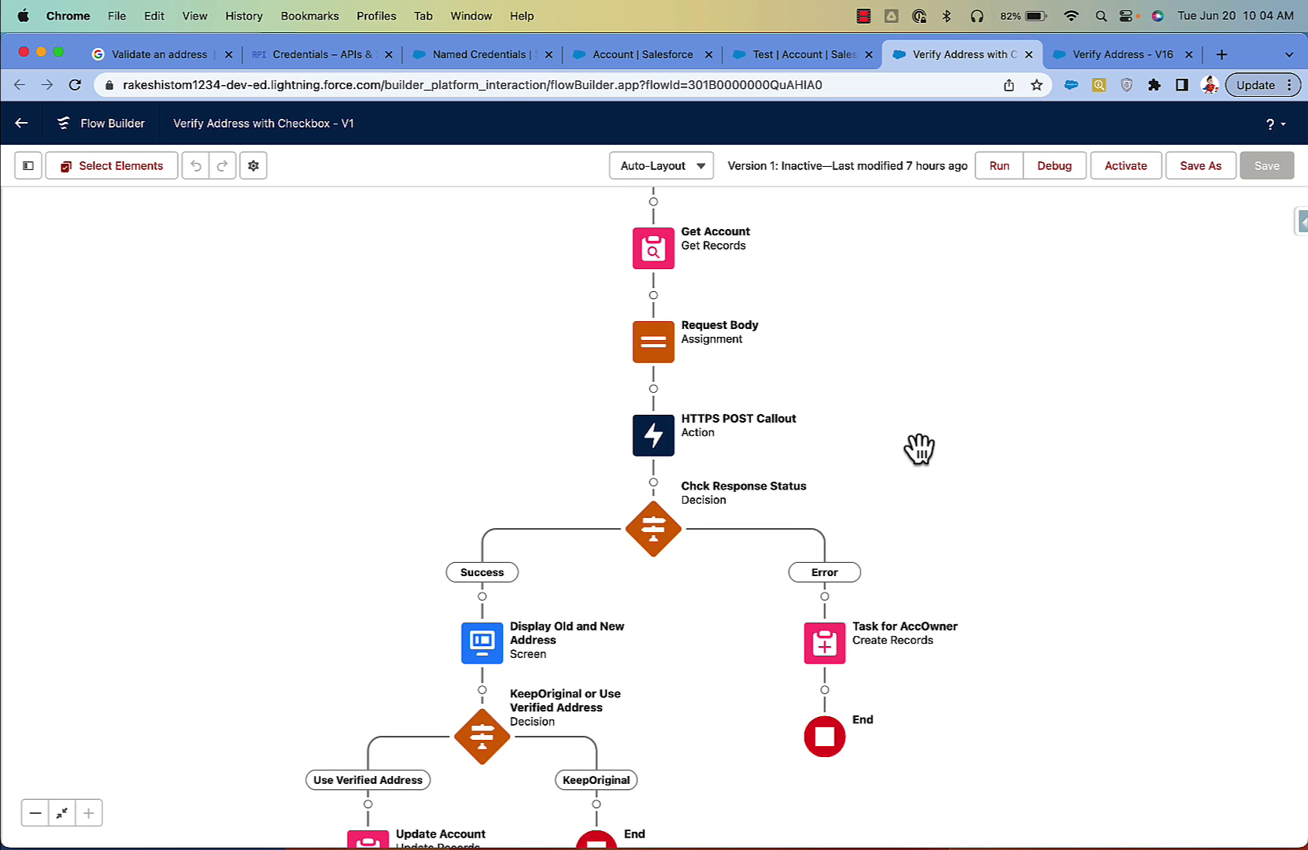
left_click_drag(919, 448, 918, 529)
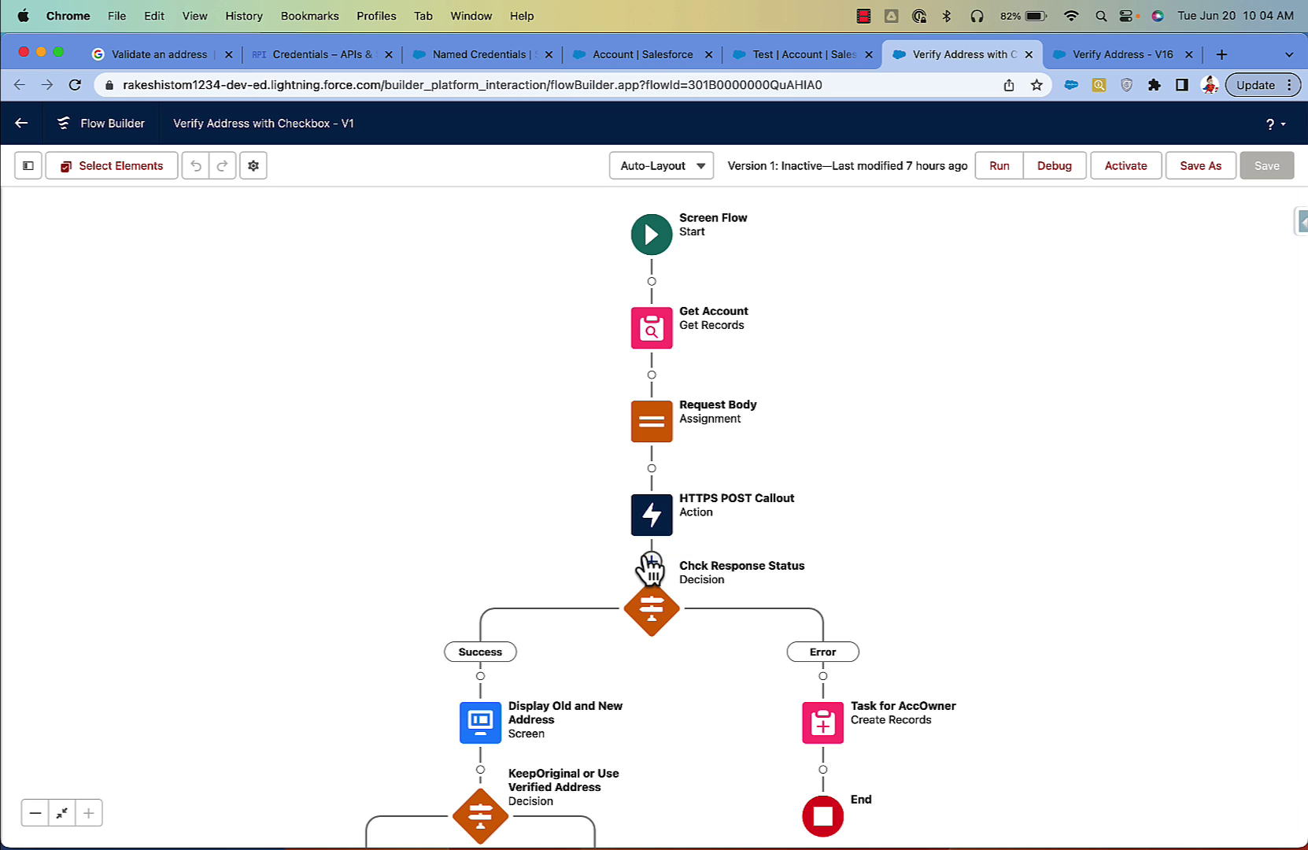
Step: Inspect the recordId variable in the Toolbox, cancel unchanged, and open the Get Account element
left_click(28, 166)
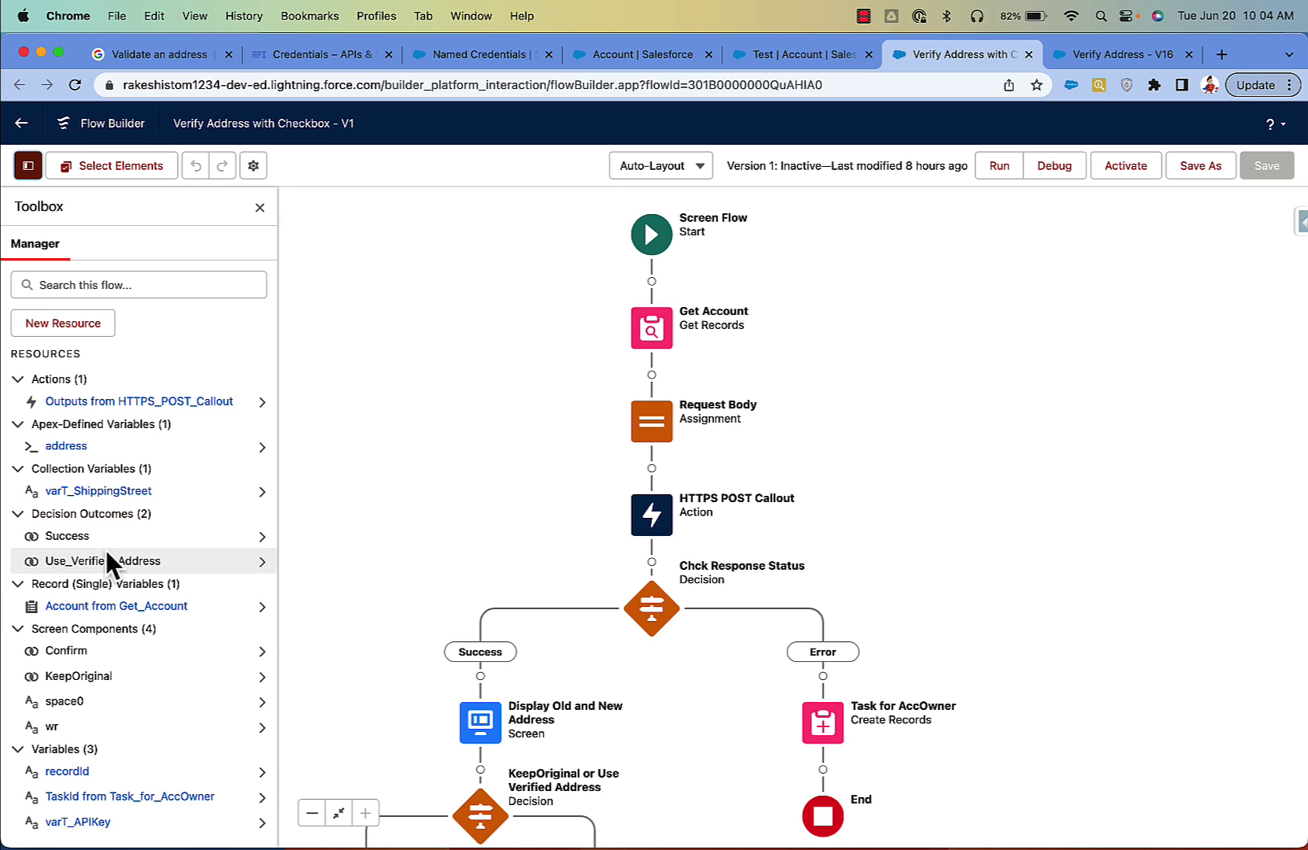
scroll(105, 550, "down", 3)
left_click(76, 674)
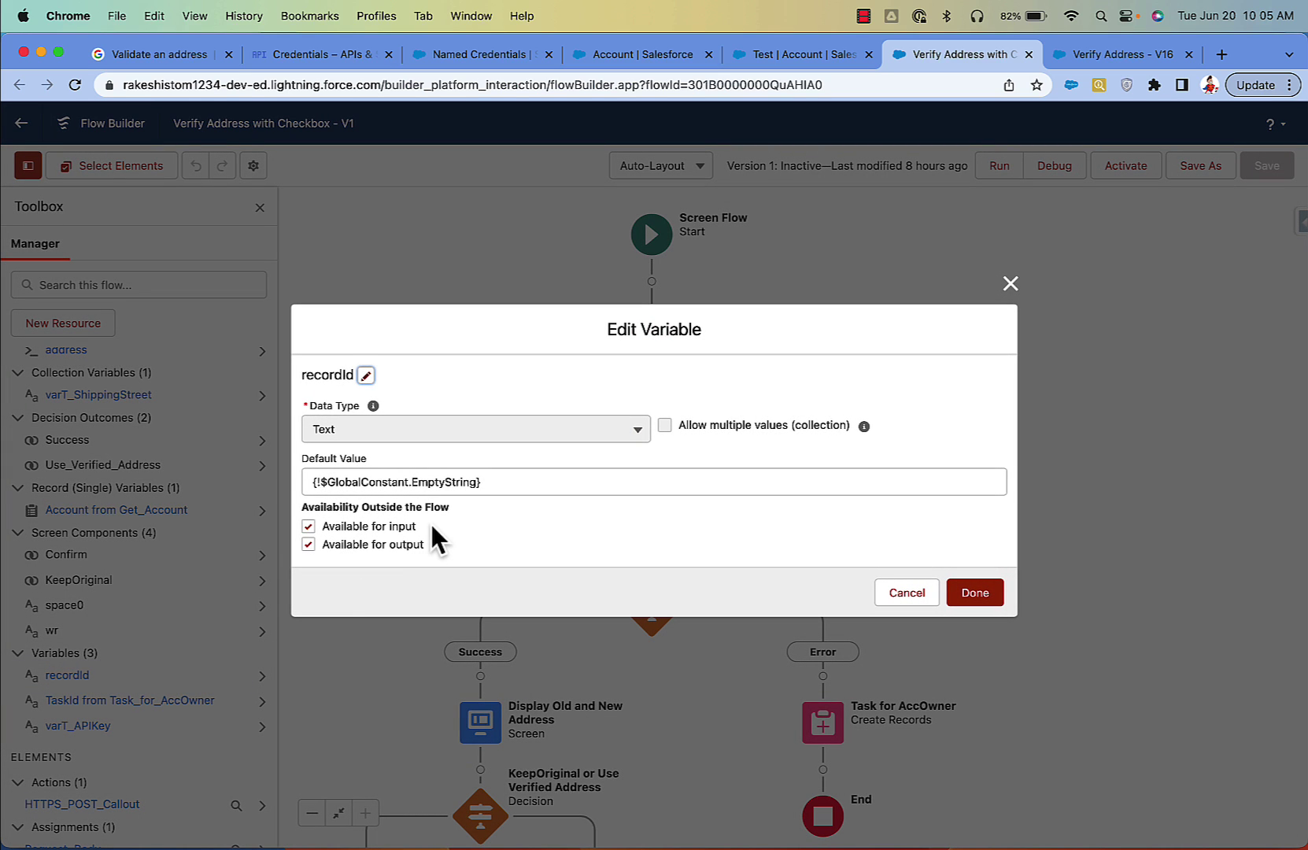
left_click(787, 54)
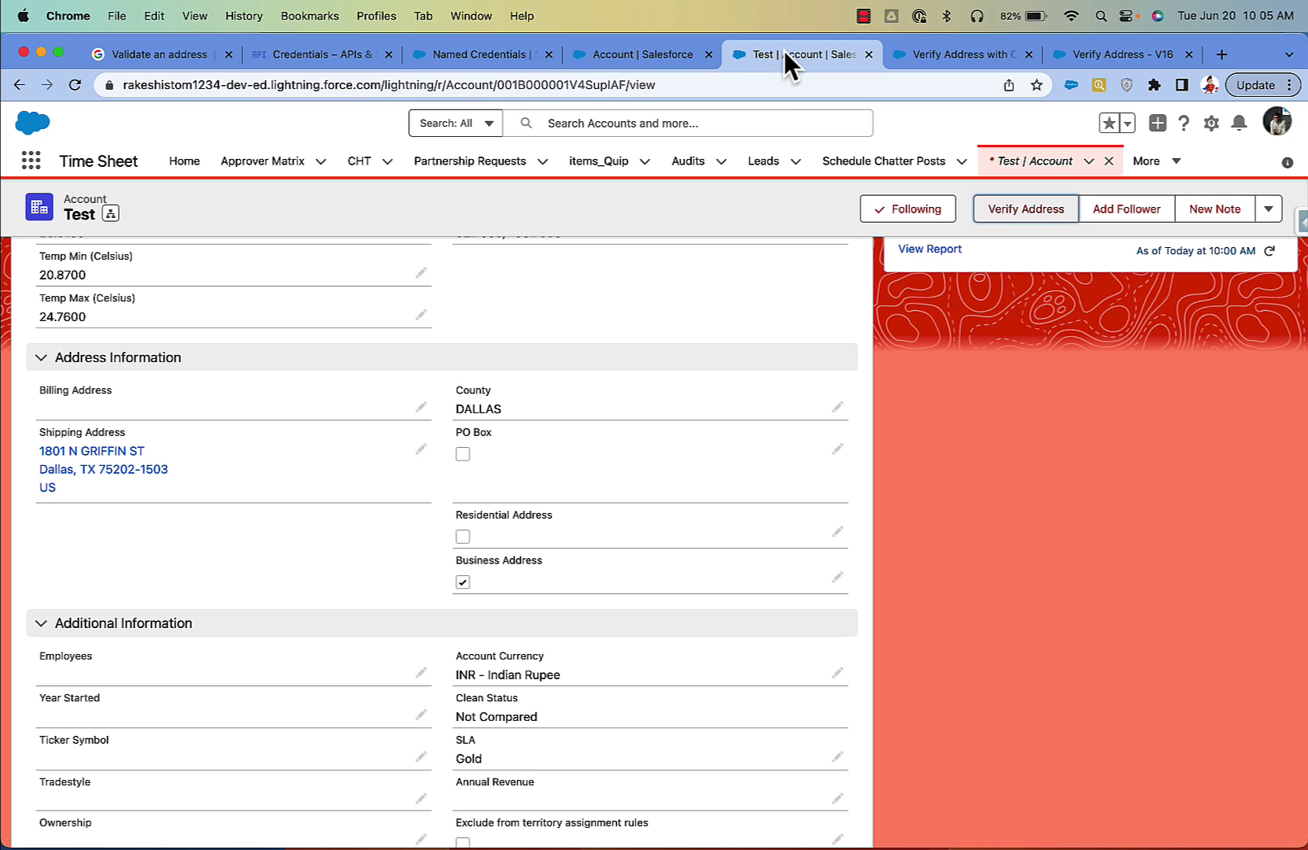
left_click(913, 54)
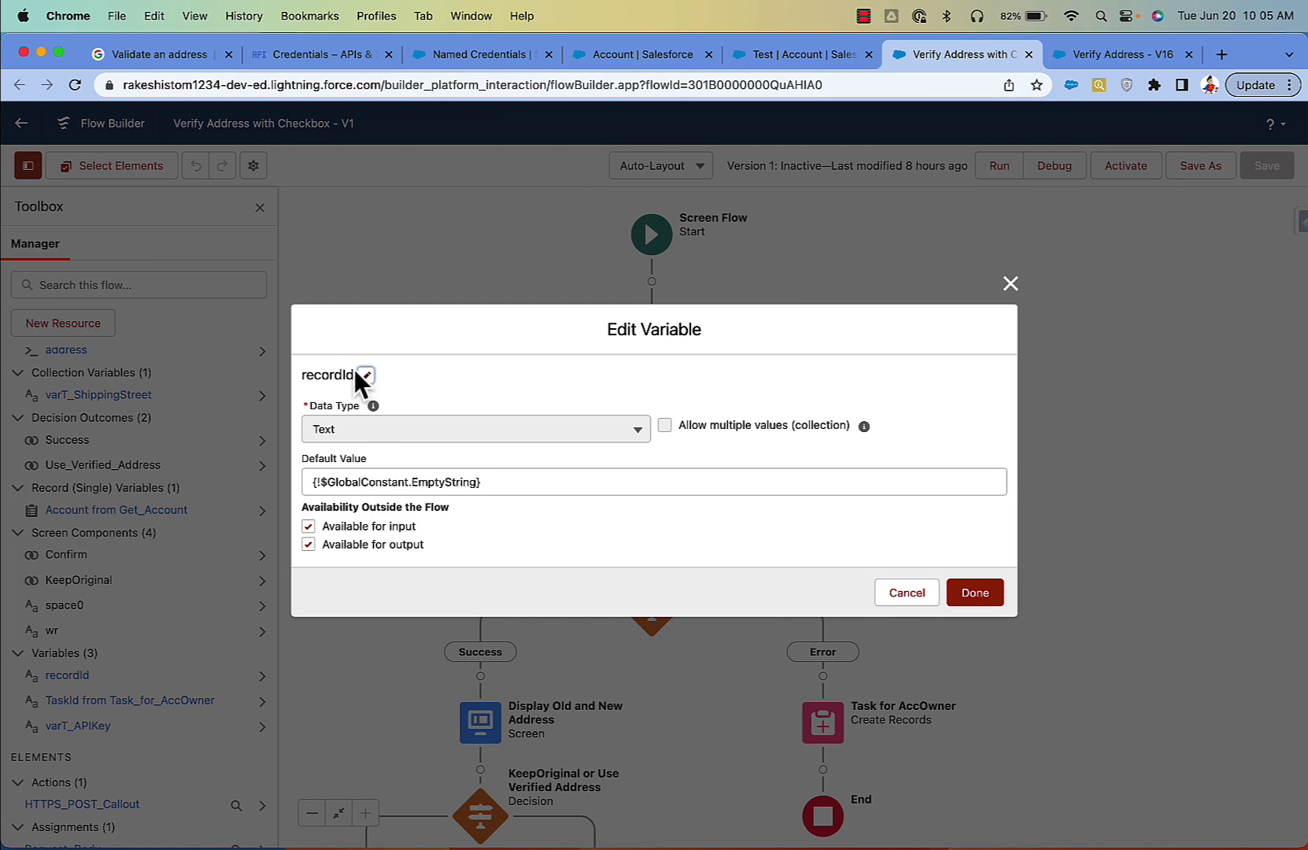
left_click(889, 596)
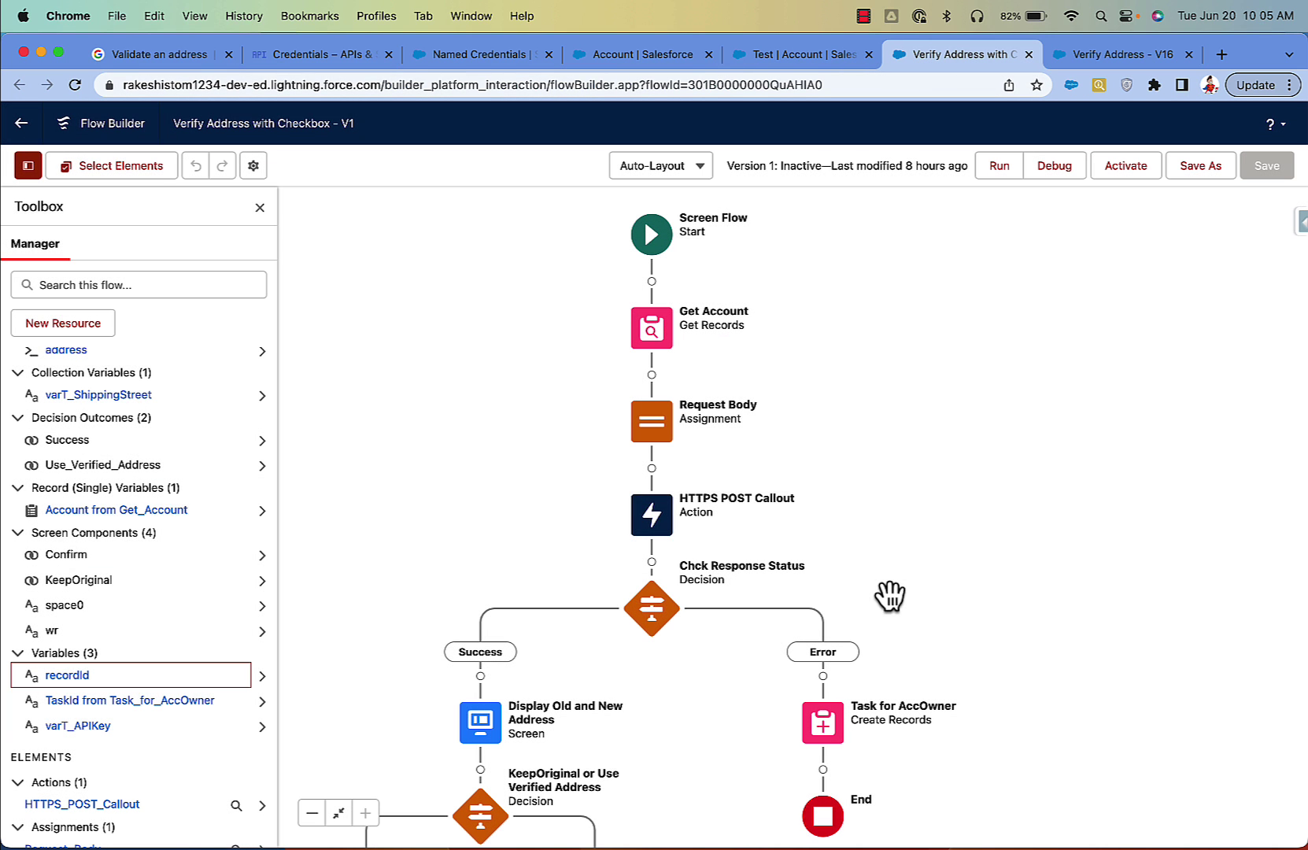
double_click(652, 327)
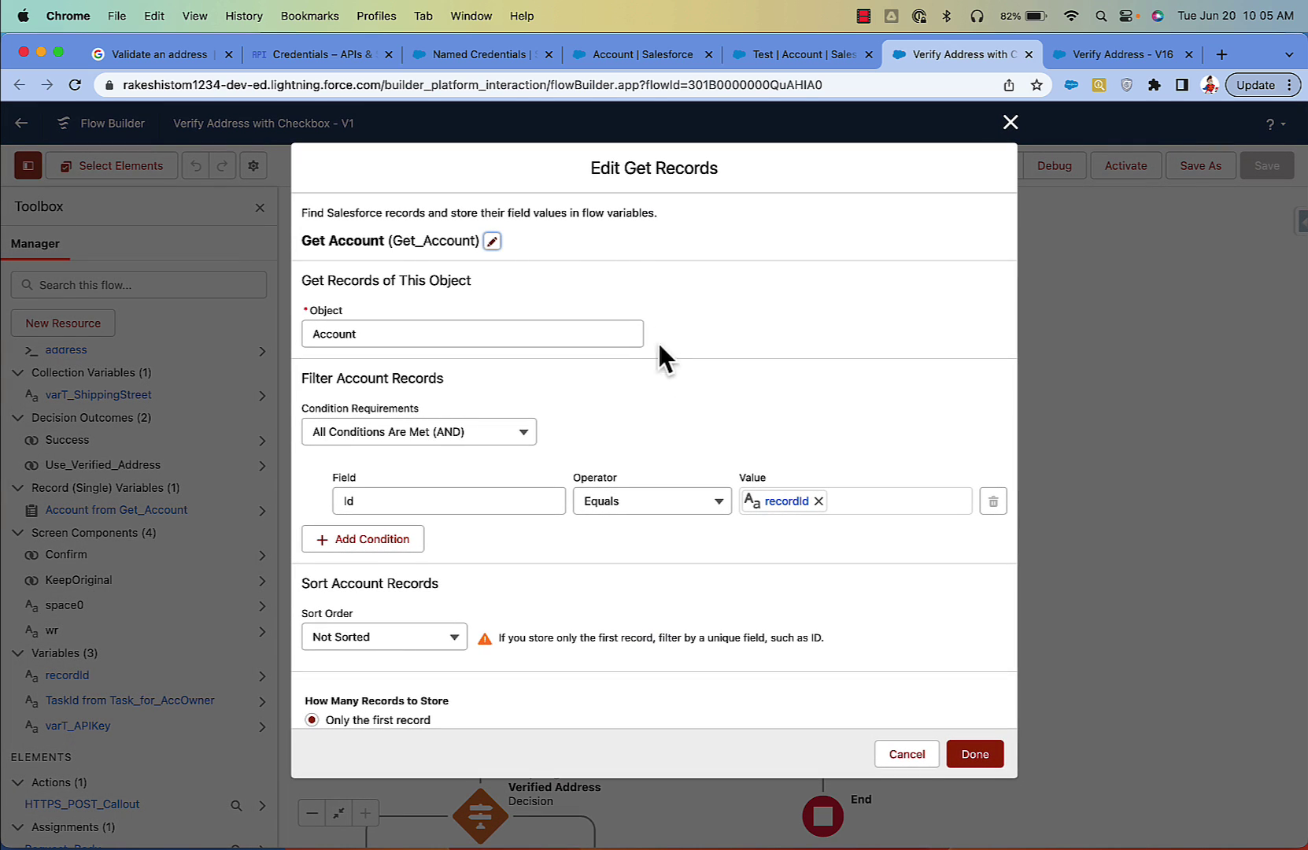
Step: Review the Get Account lookup (Account Id equals recordId) and cancel without changes
left_click(492, 241)
scroll(554, 425, "down", 5)
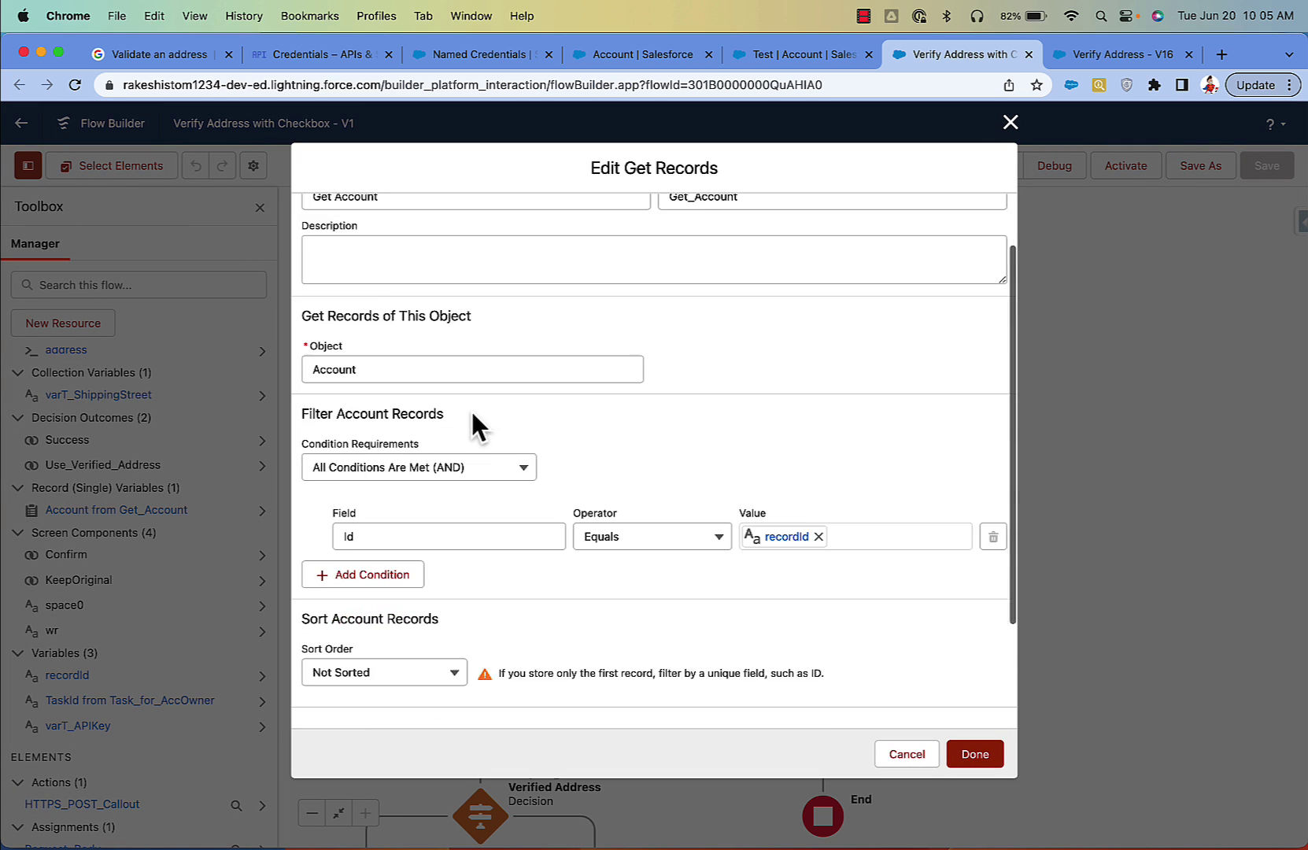
scroll(757, 488, "down", 1)
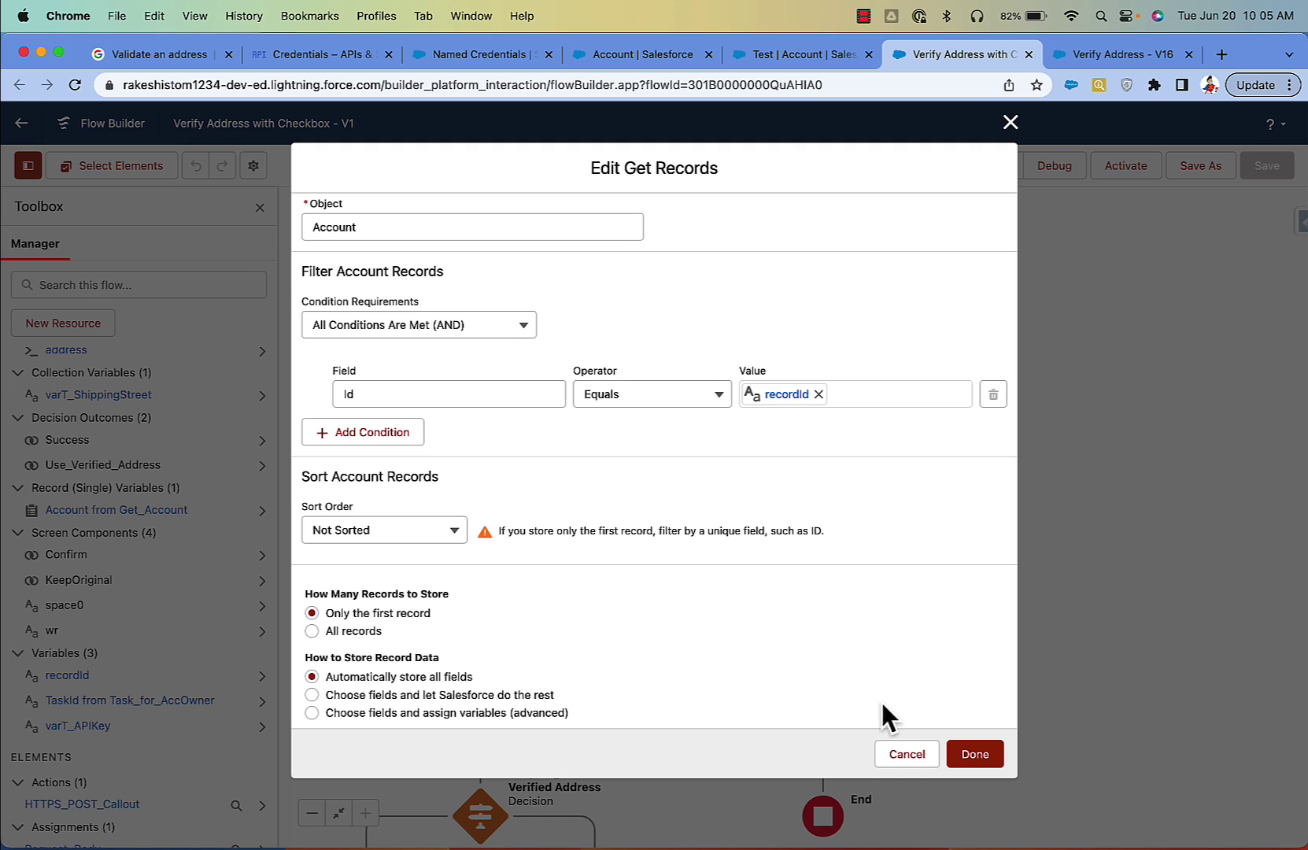
left_click(906, 754)
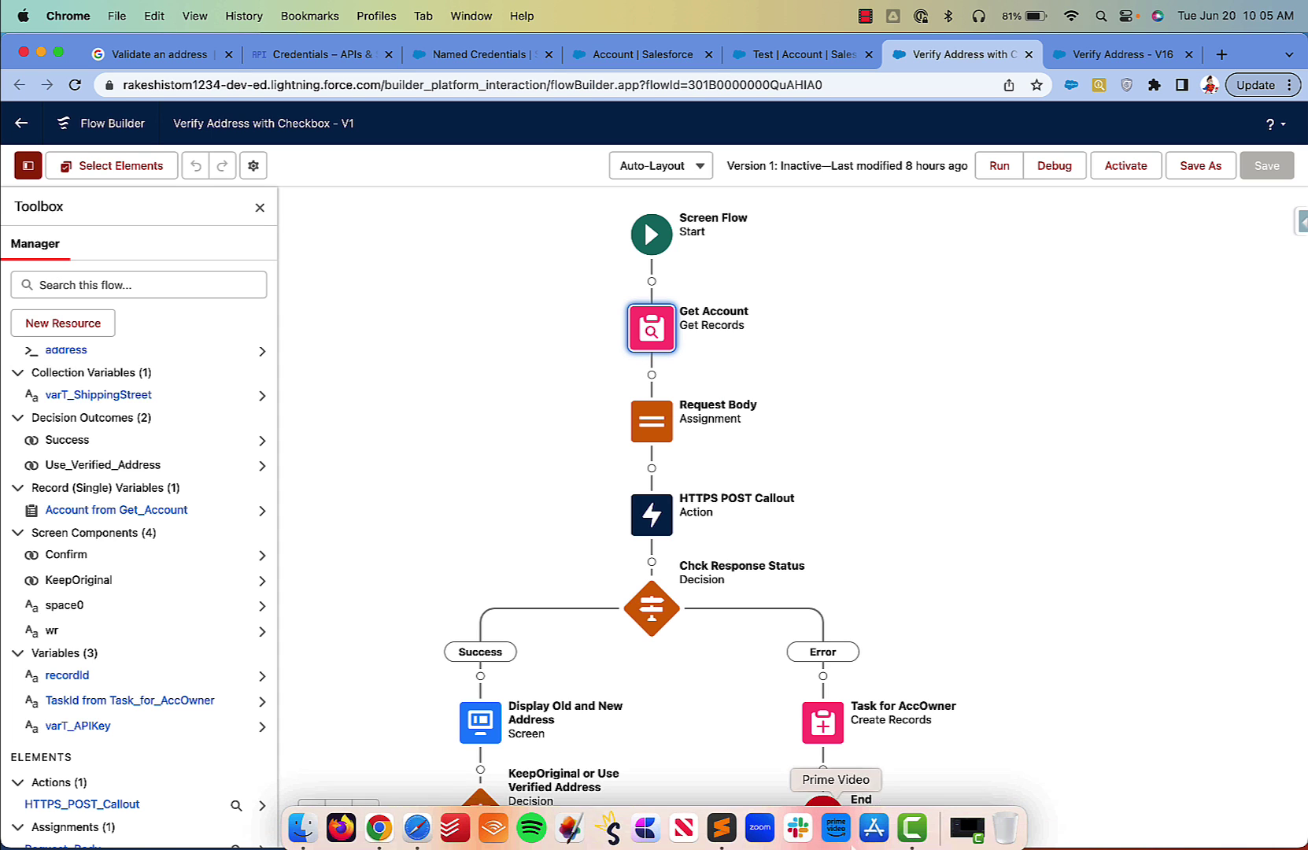
Step: Add an HTTP callout action after Get Account named GoogleAddressValidationAPi using the Address Validation API credential
left_click(722, 832)
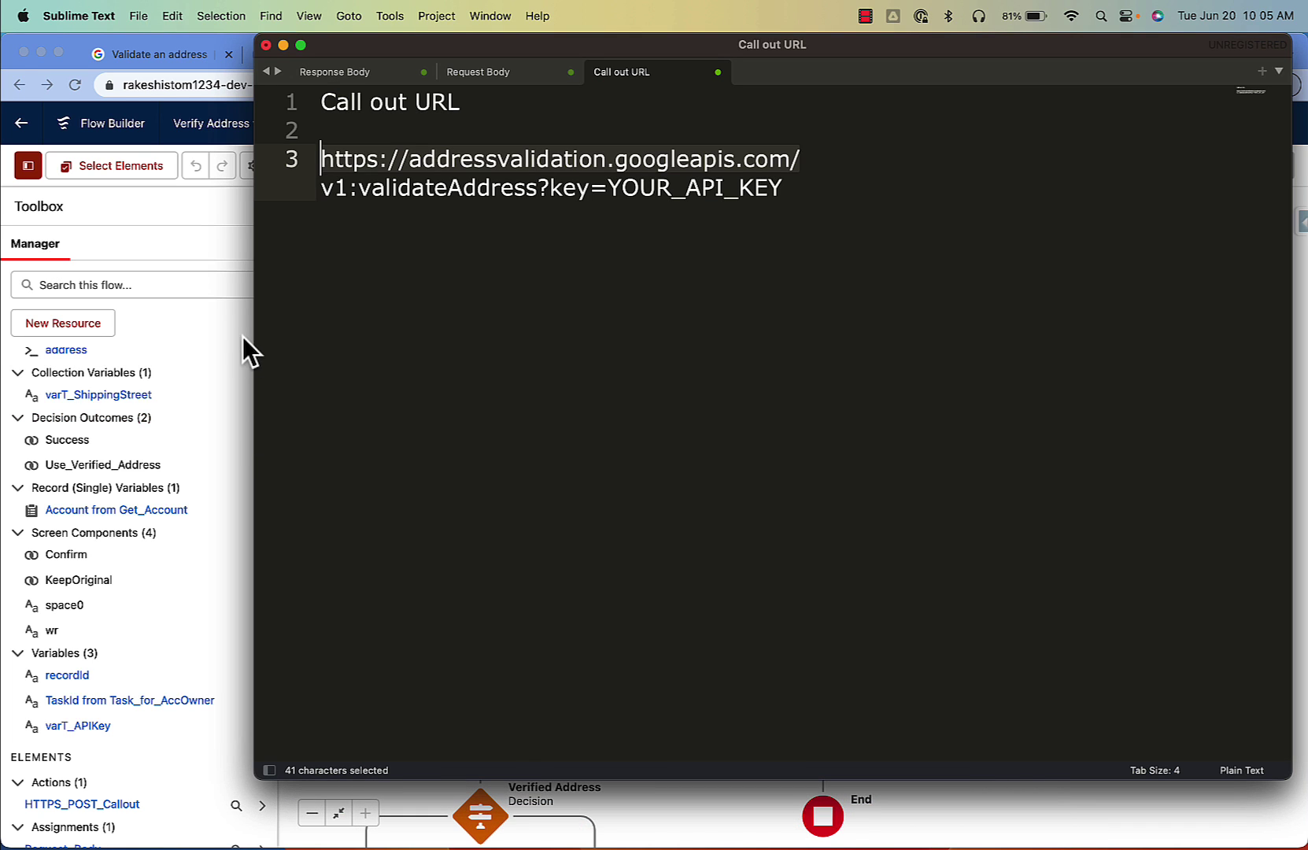
left_click(236, 327)
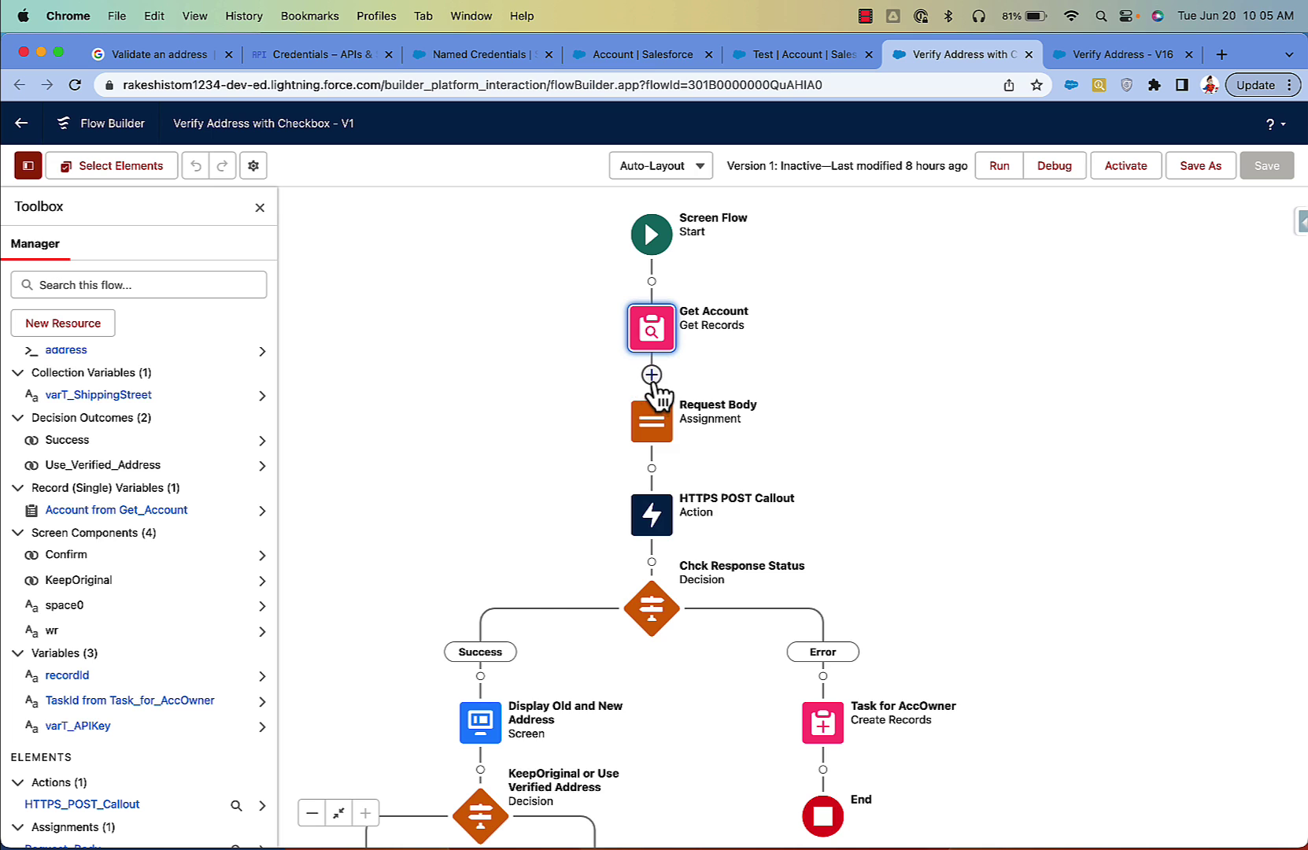
left_click(652, 374)
left_click(620, 537)
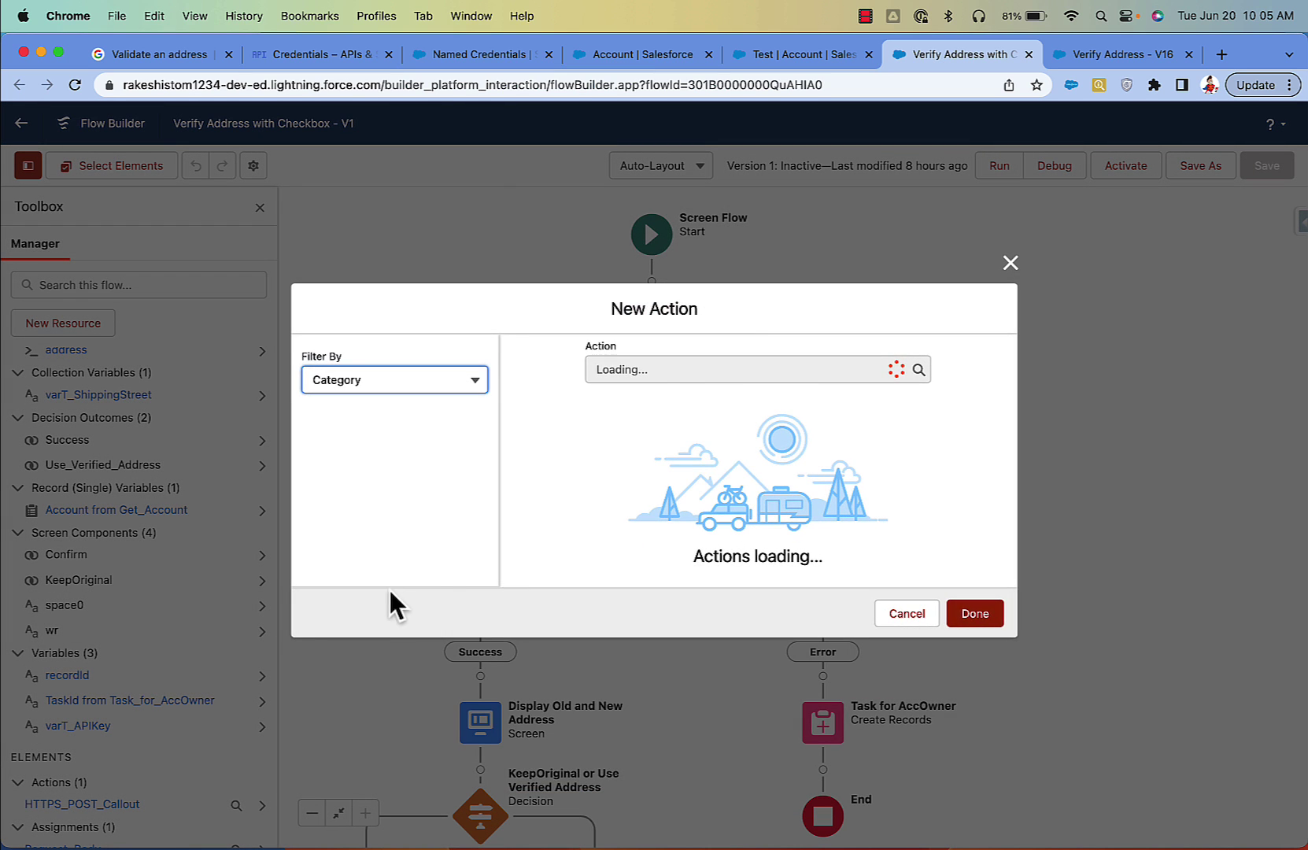
left_click(386, 651)
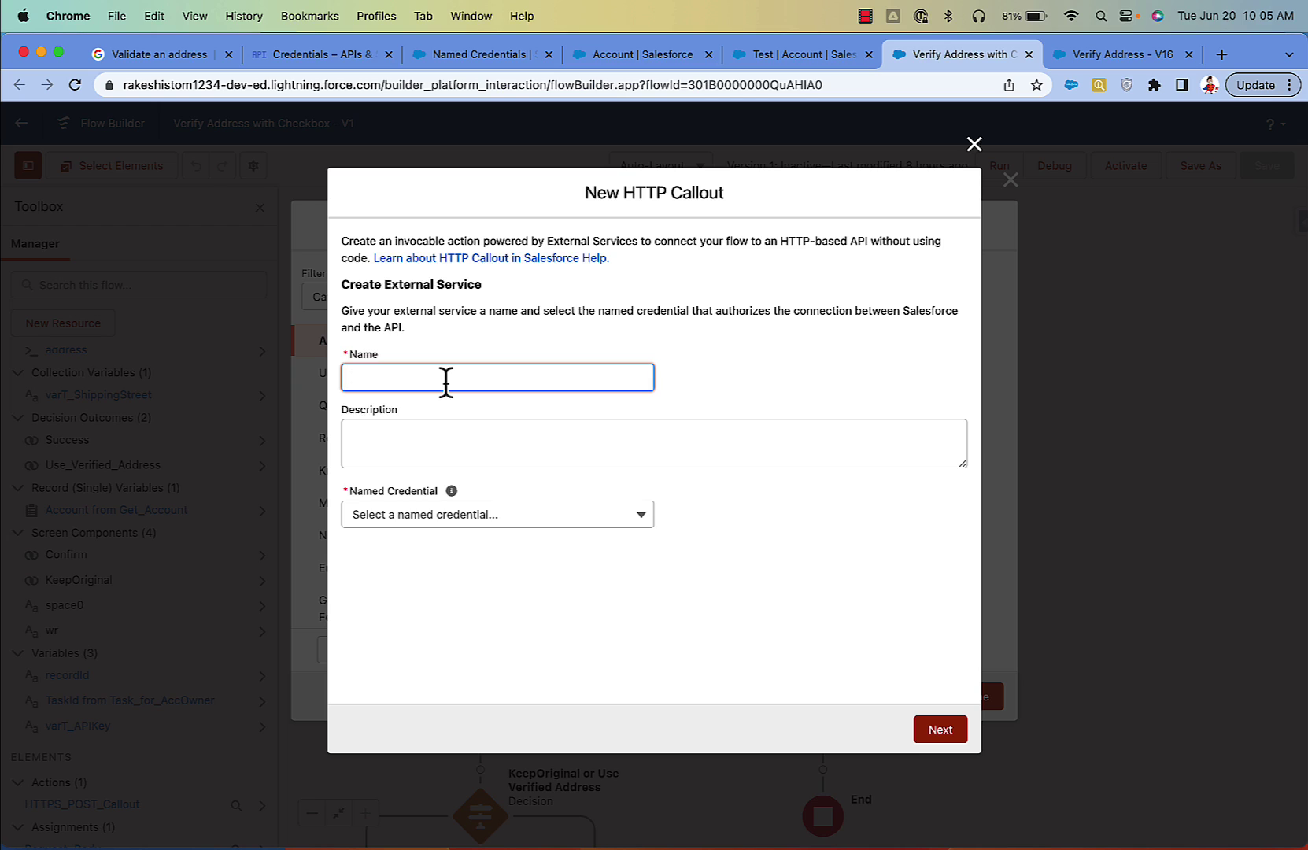
type("GoogleAddressValid")
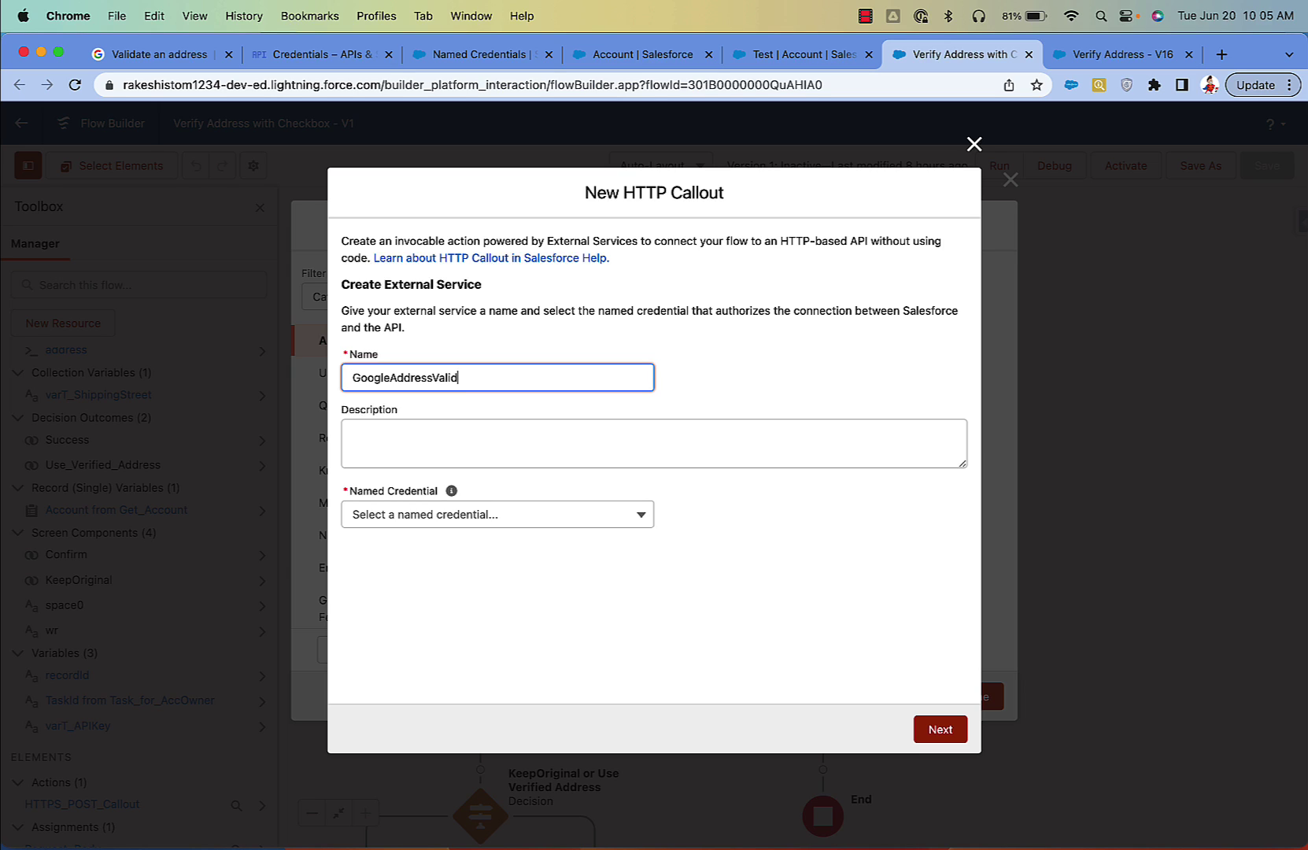
type("ationAPi")
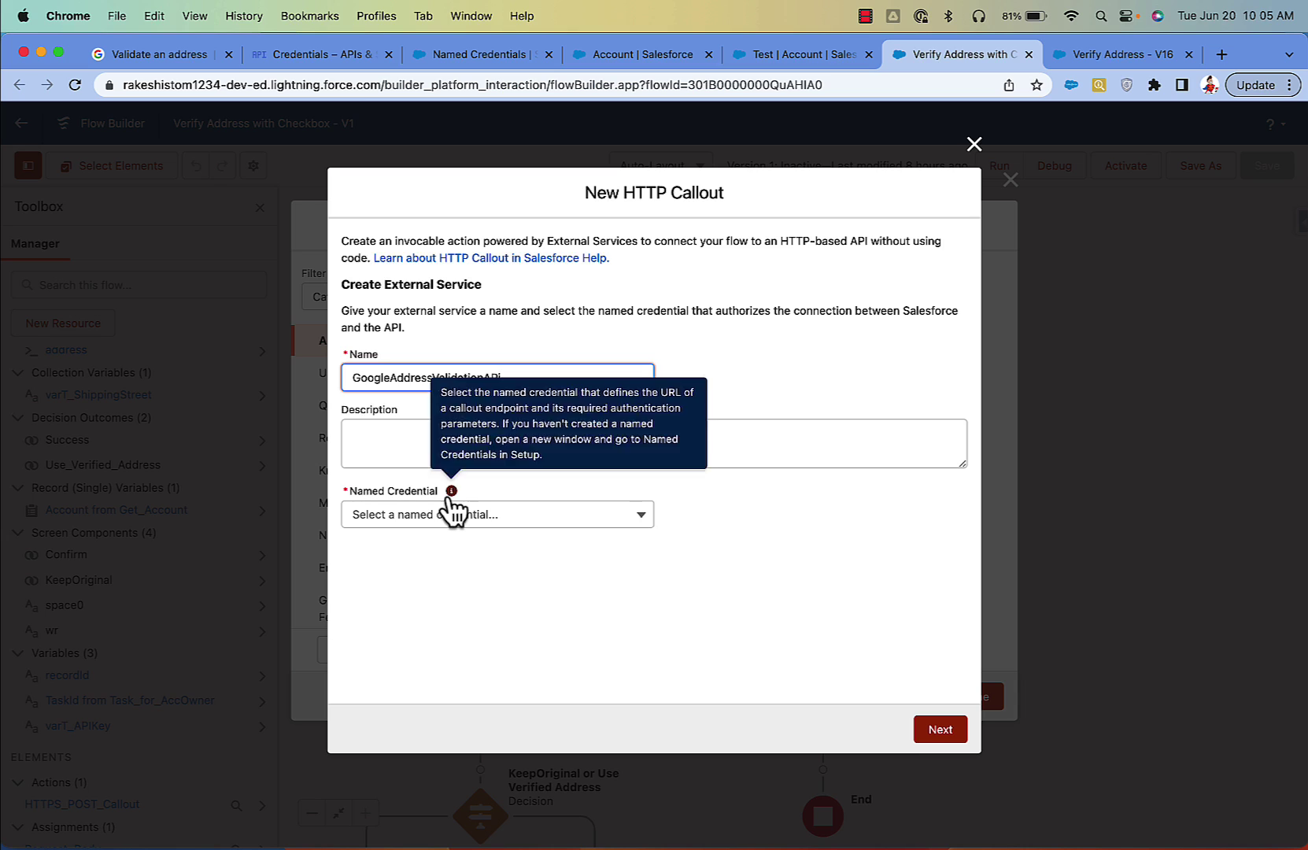
left_click(453, 516)
left_click(480, 548)
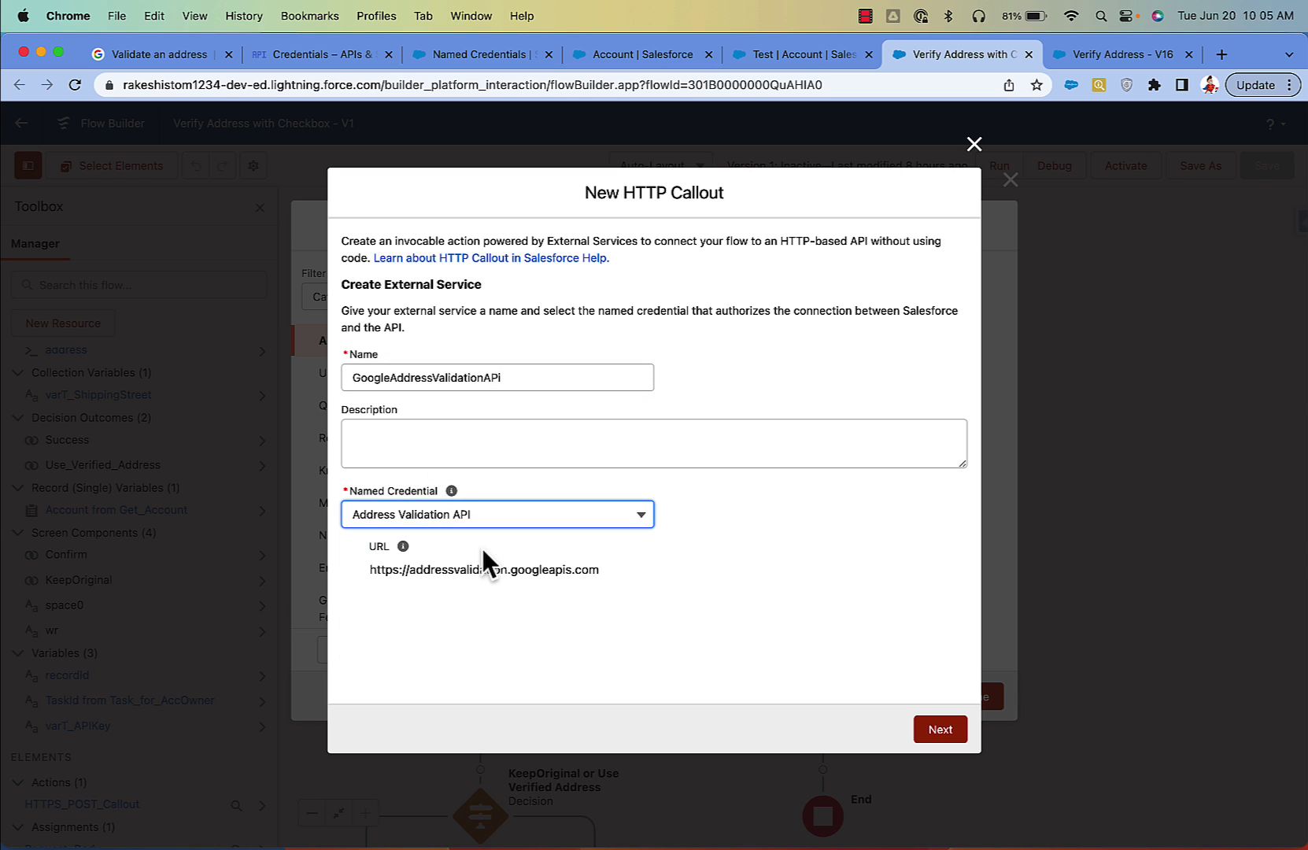
left_click(940, 732)
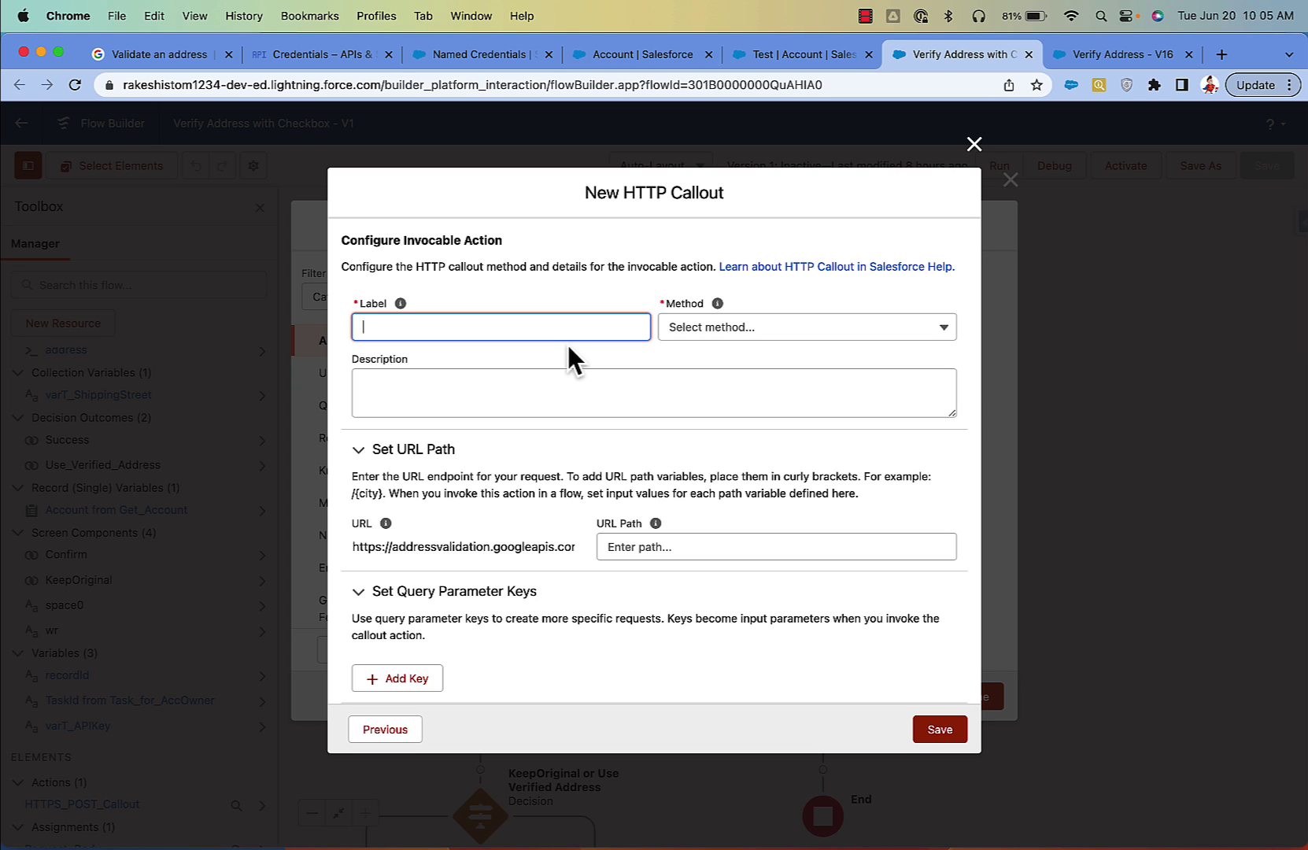
Step: Label the callout Verify Address, with method POST and URL path /v1:validateAddress
type("Verify Address")
left_click(725, 329)
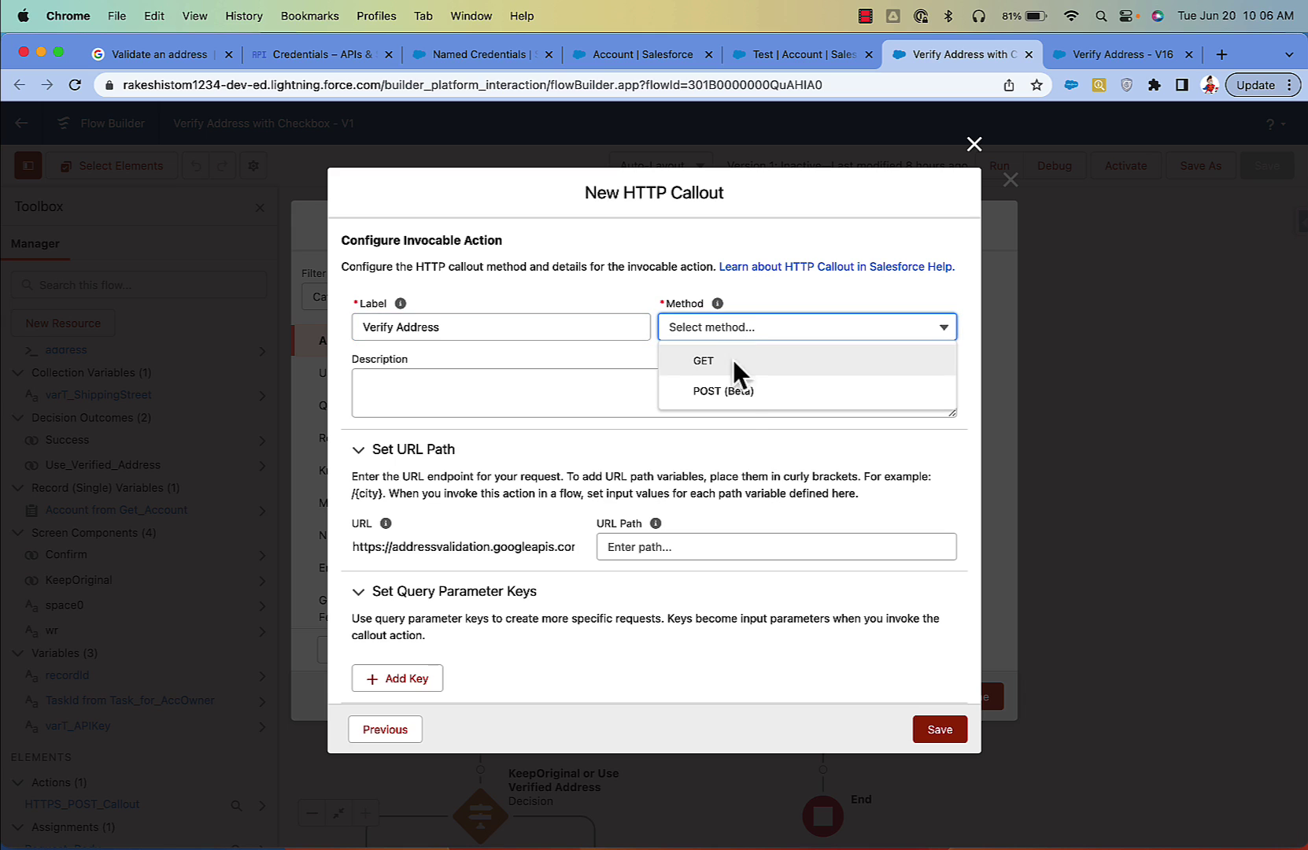
left_click(740, 397)
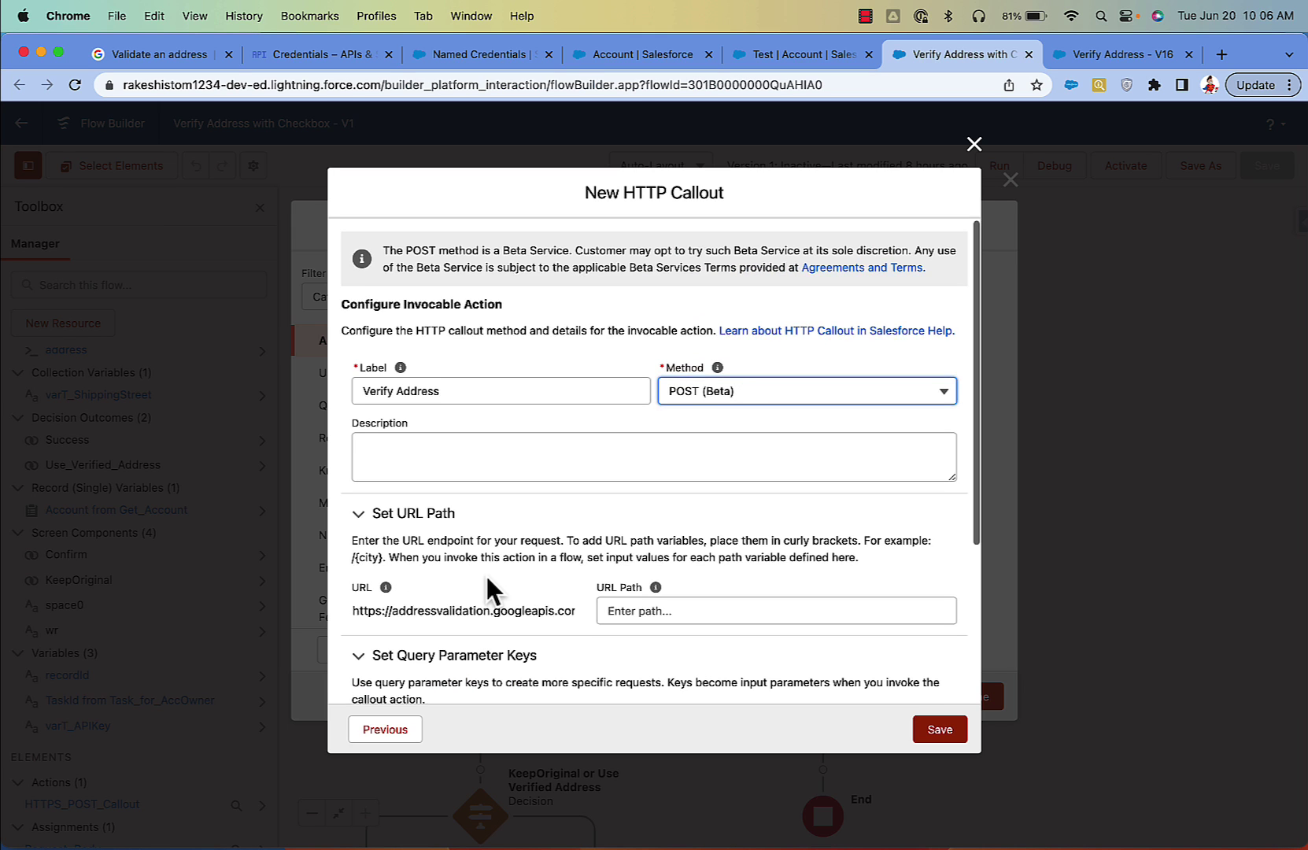
scroll(485, 580, "down", 5)
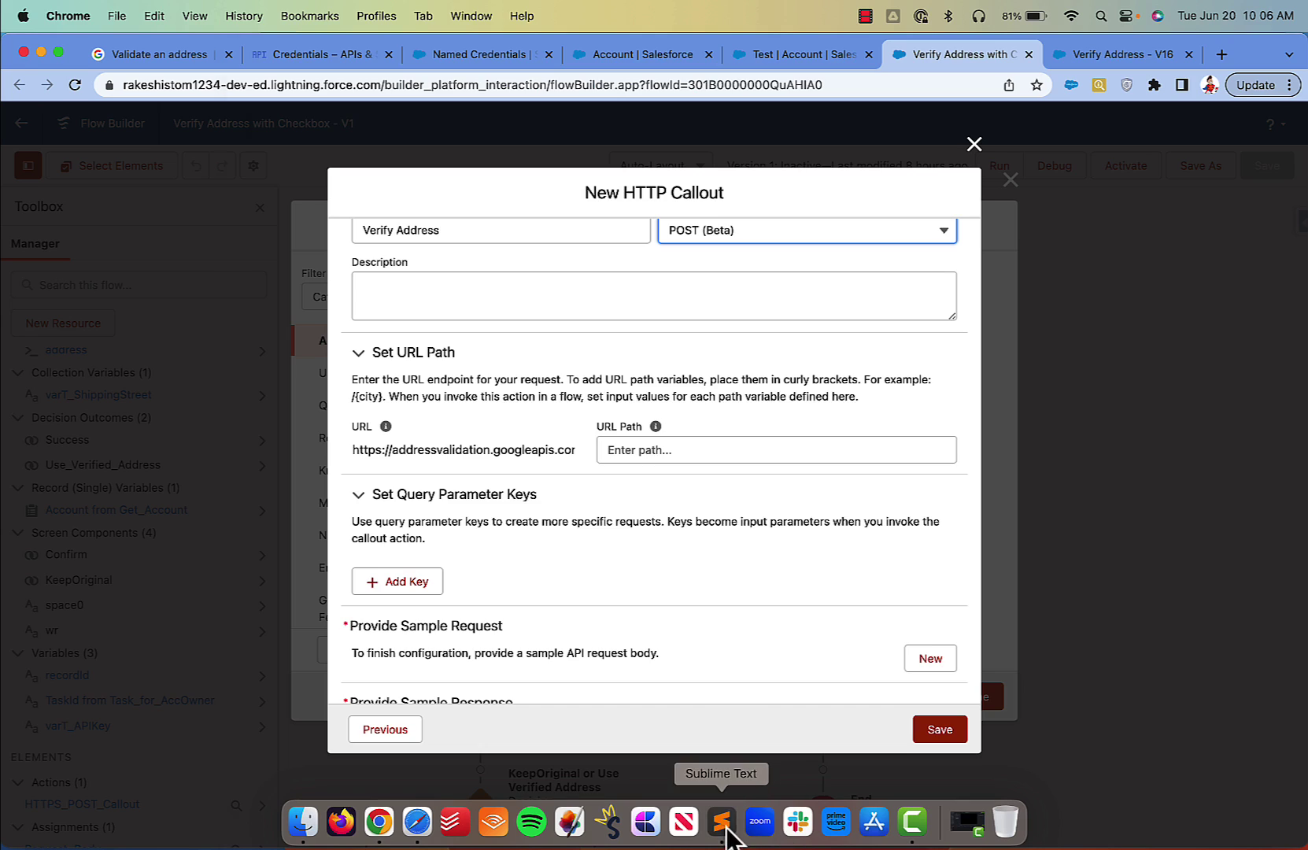
left_click(734, 835)
left_click(761, 393)
left_click_drag(788, 157, 535, 187)
key("super+c")
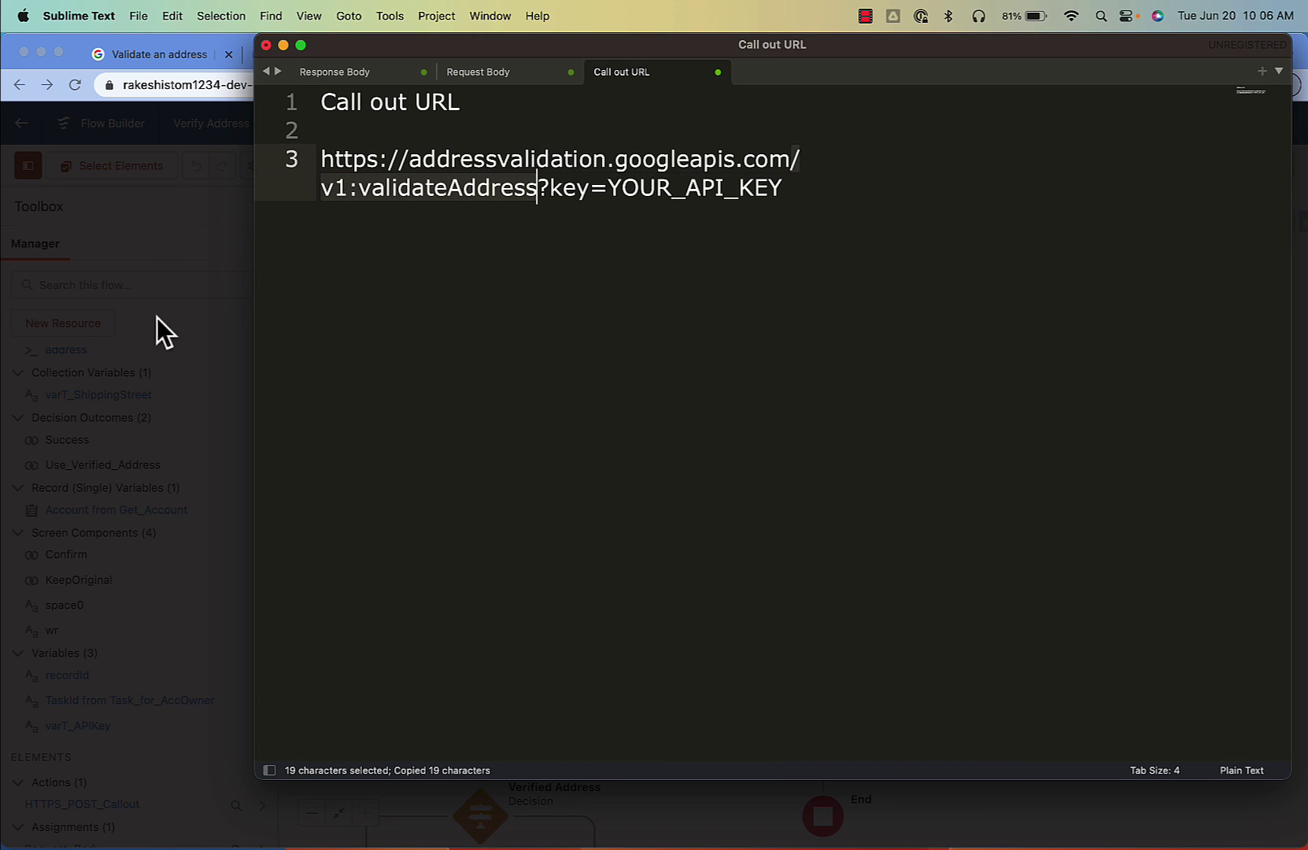
left_click(157, 330)
left_click(650, 449)
key("super+v")
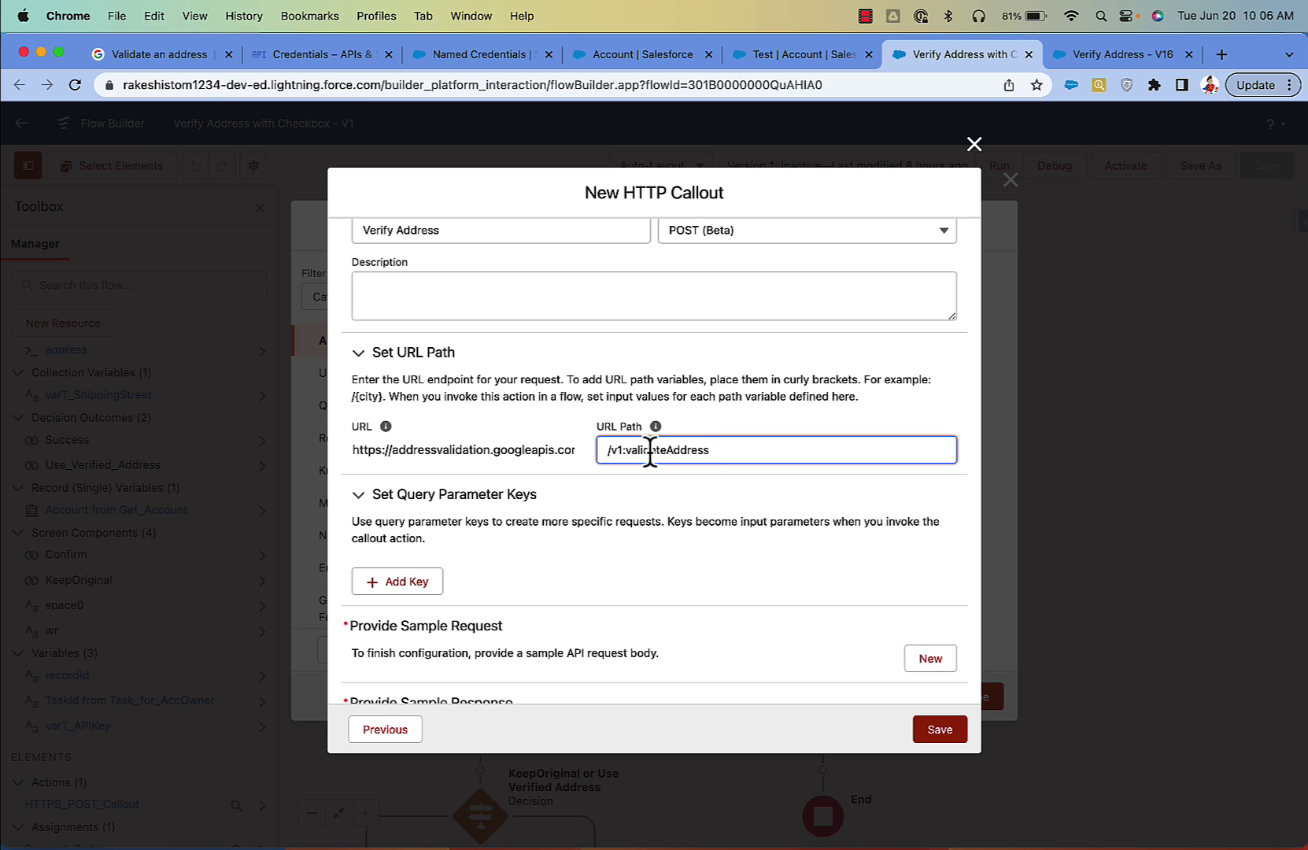
scroll(519, 554, "down", 2)
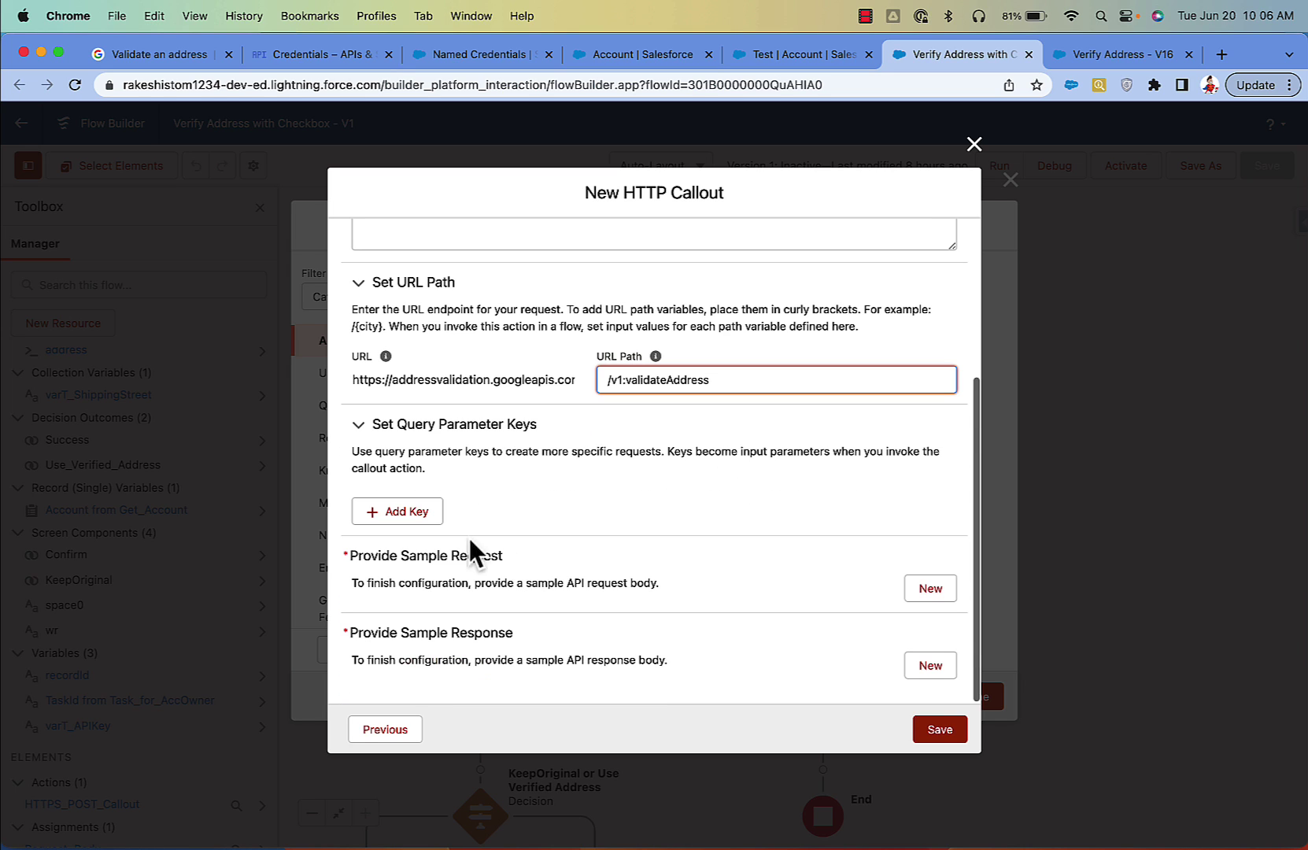
Step: Add a required String query parameter named key
left_click(417, 511)
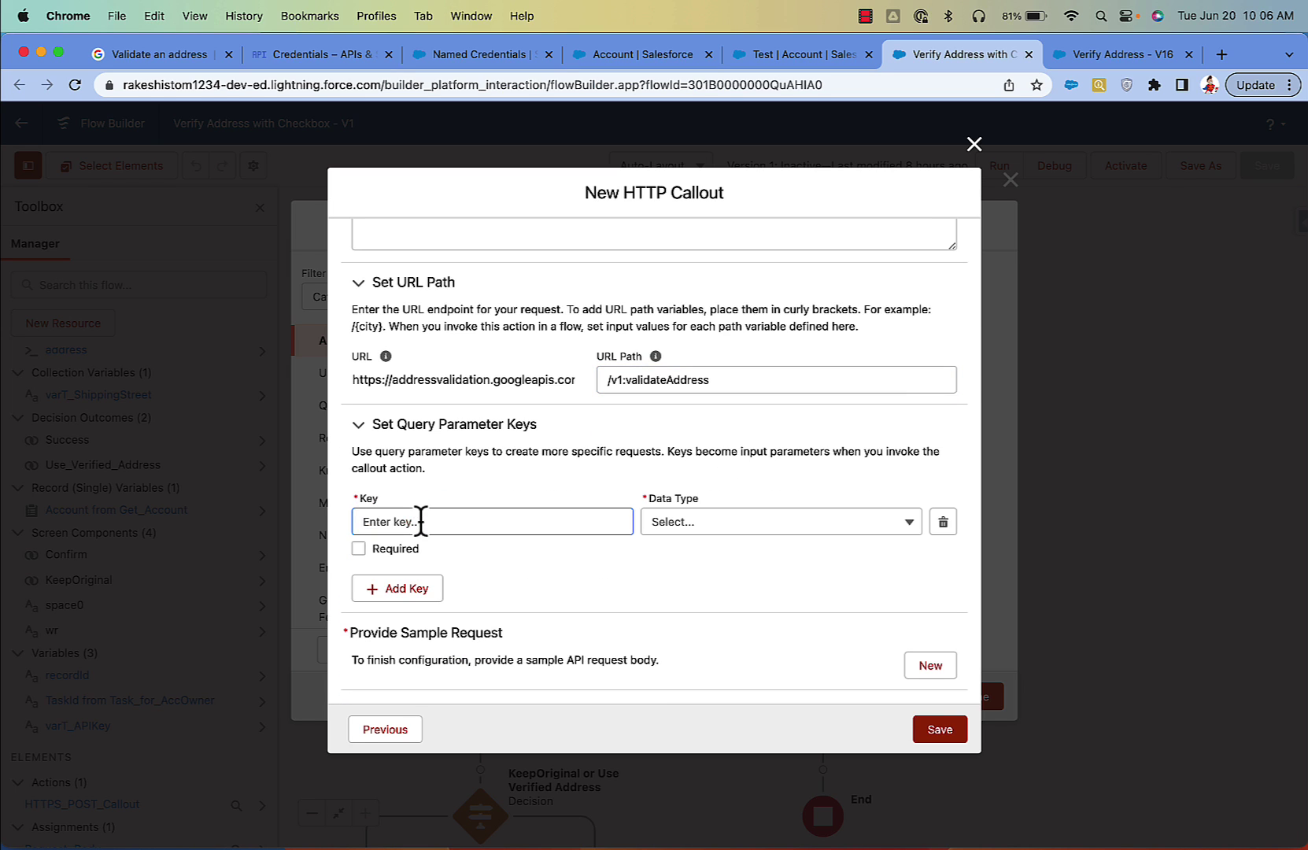
left_click(739, 836)
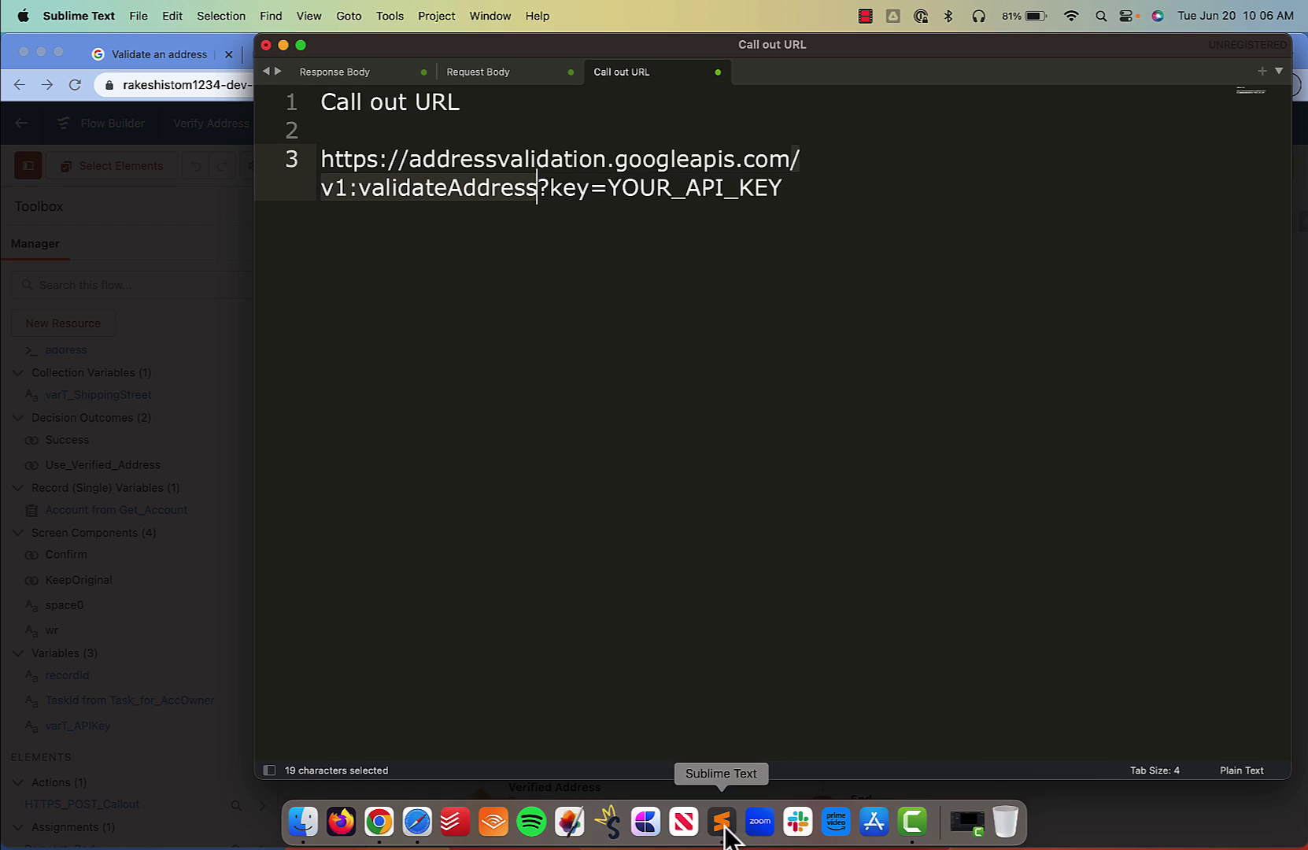
double_click(568, 193)
key("super+c")
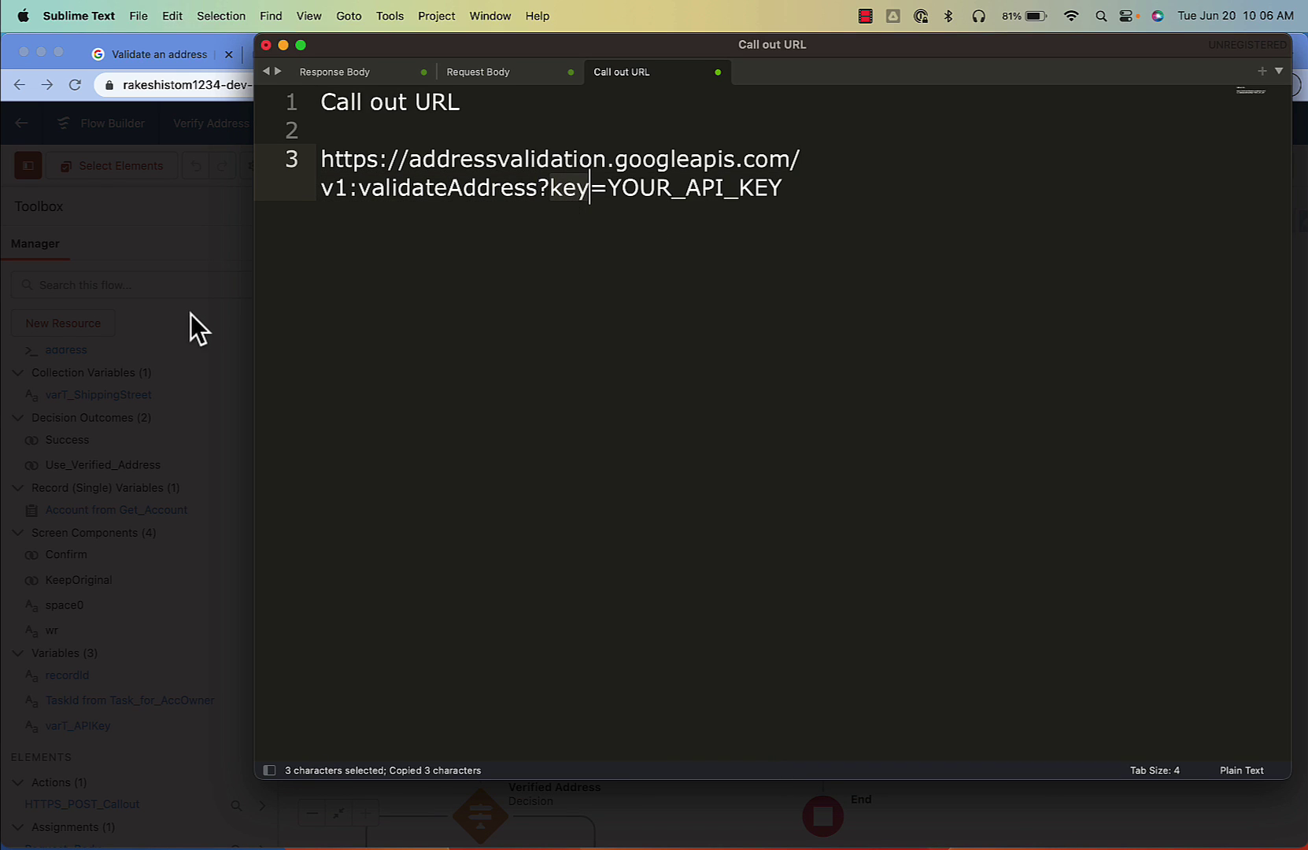
left_click(191, 314)
key("super+v")
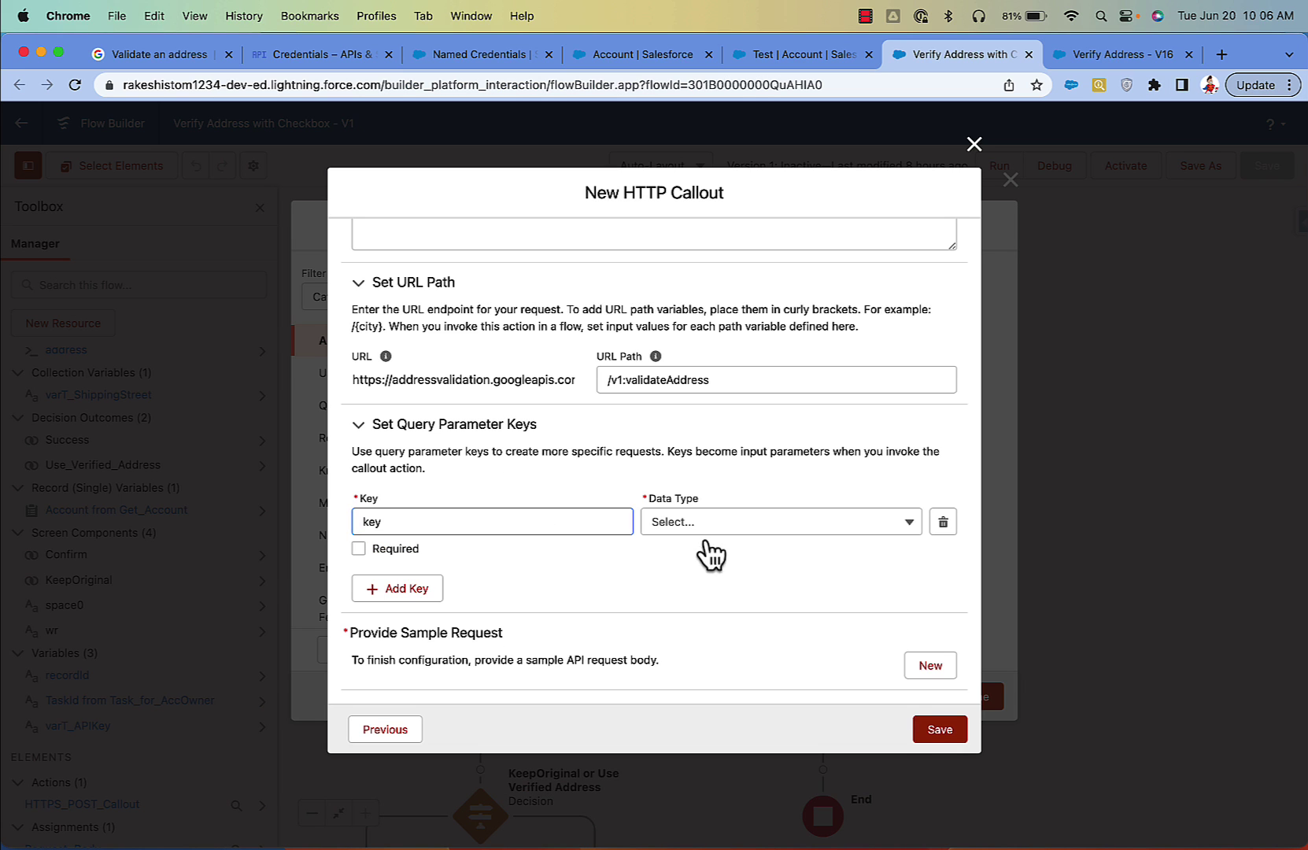
left_click(702, 529)
left_click(725, 710)
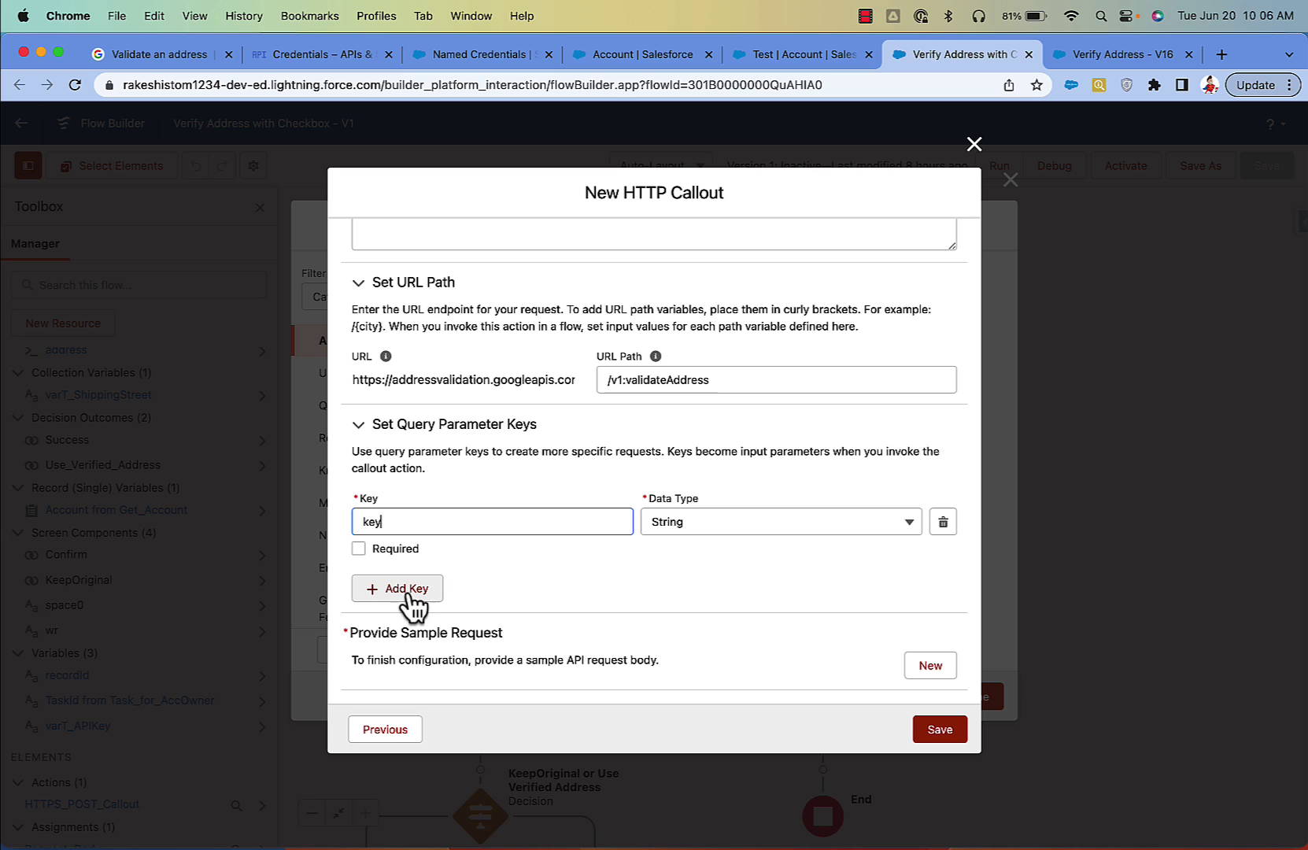
left_click(358, 548)
scroll(564, 598, "down", 2)
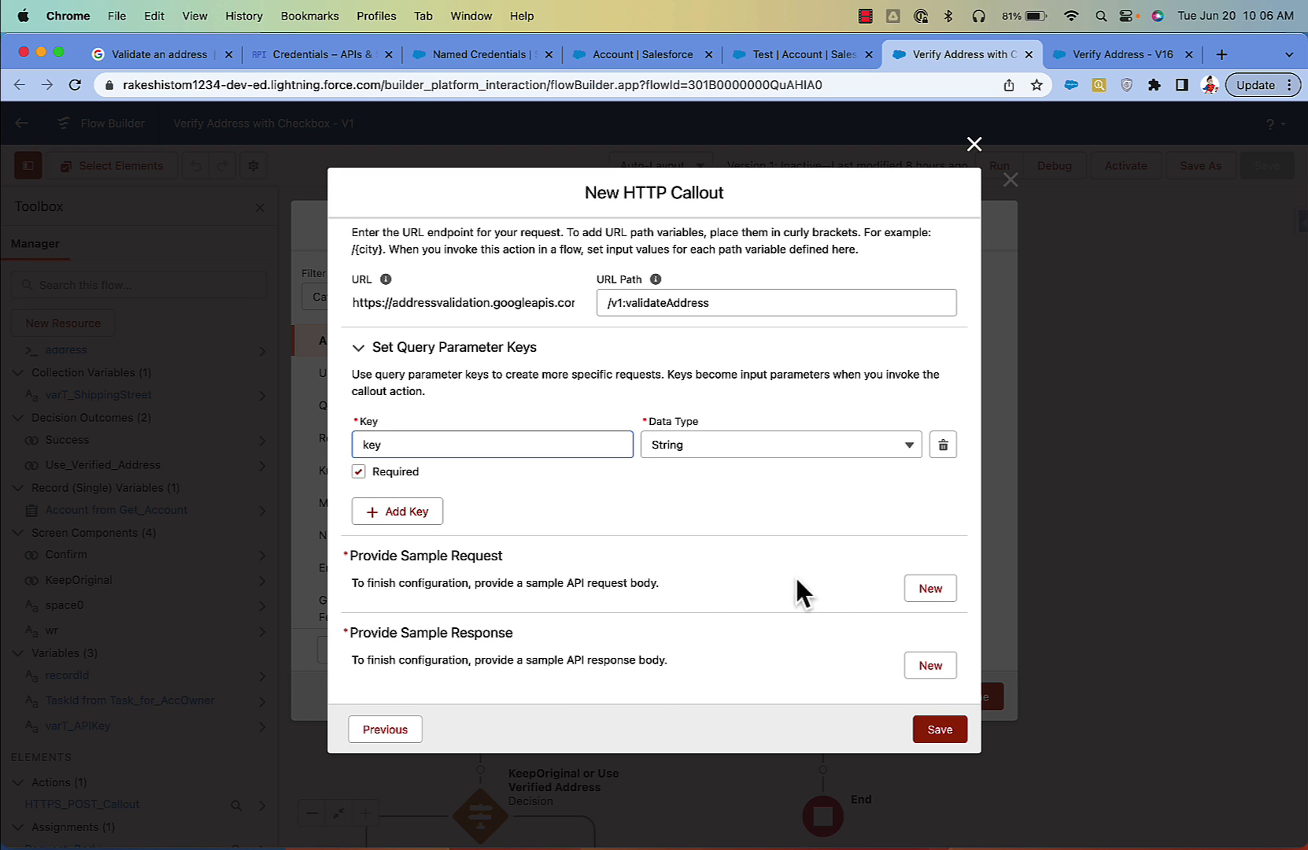
Step: Paste the Request Body address JSON, minus its heading lines, as the sample request
left_click(930, 587)
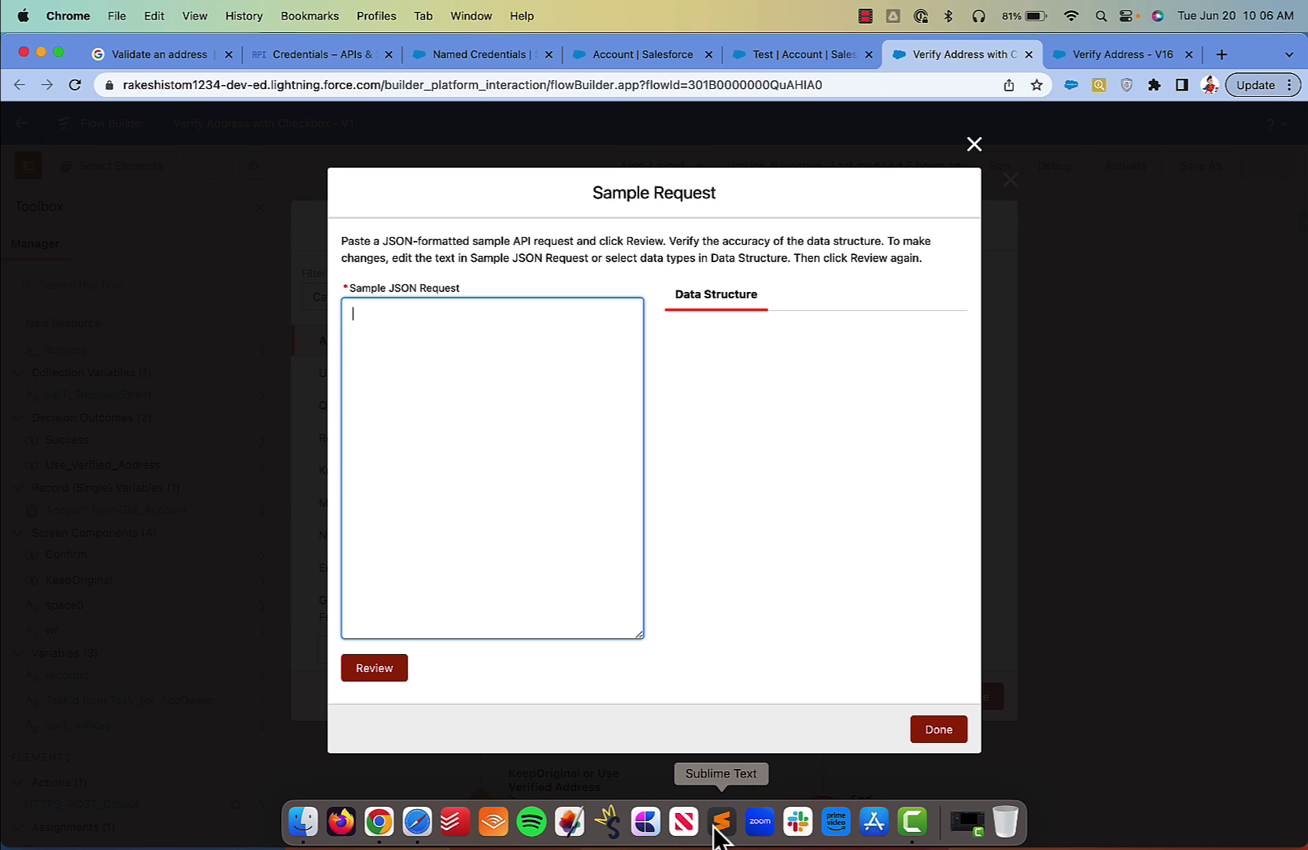
left_click(714, 823)
left_click(477, 76)
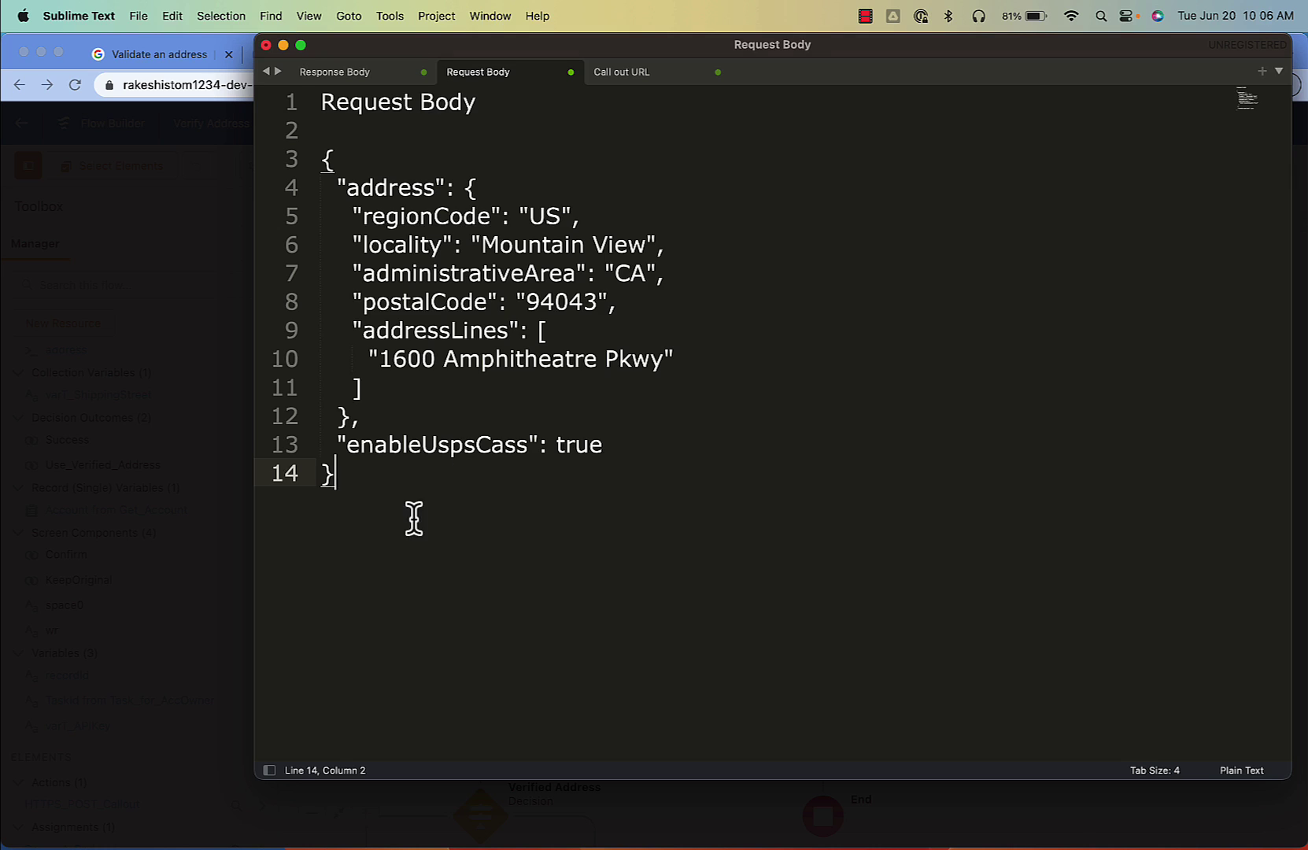
left_click_drag(383, 465, 250, 14)
key("super+c")
left_click(209, 252)
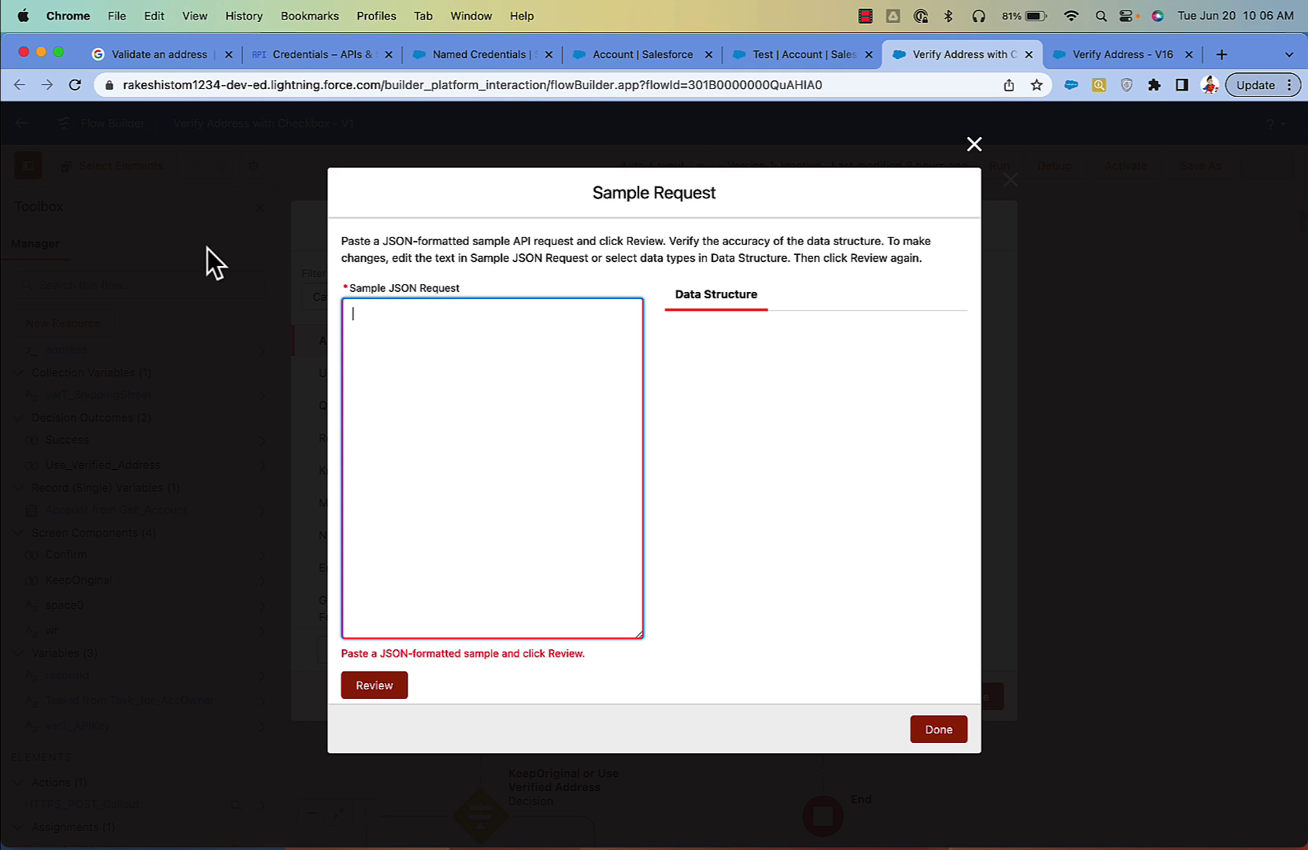
left_click(521, 464)
key("super+v")
left_click(376, 666)
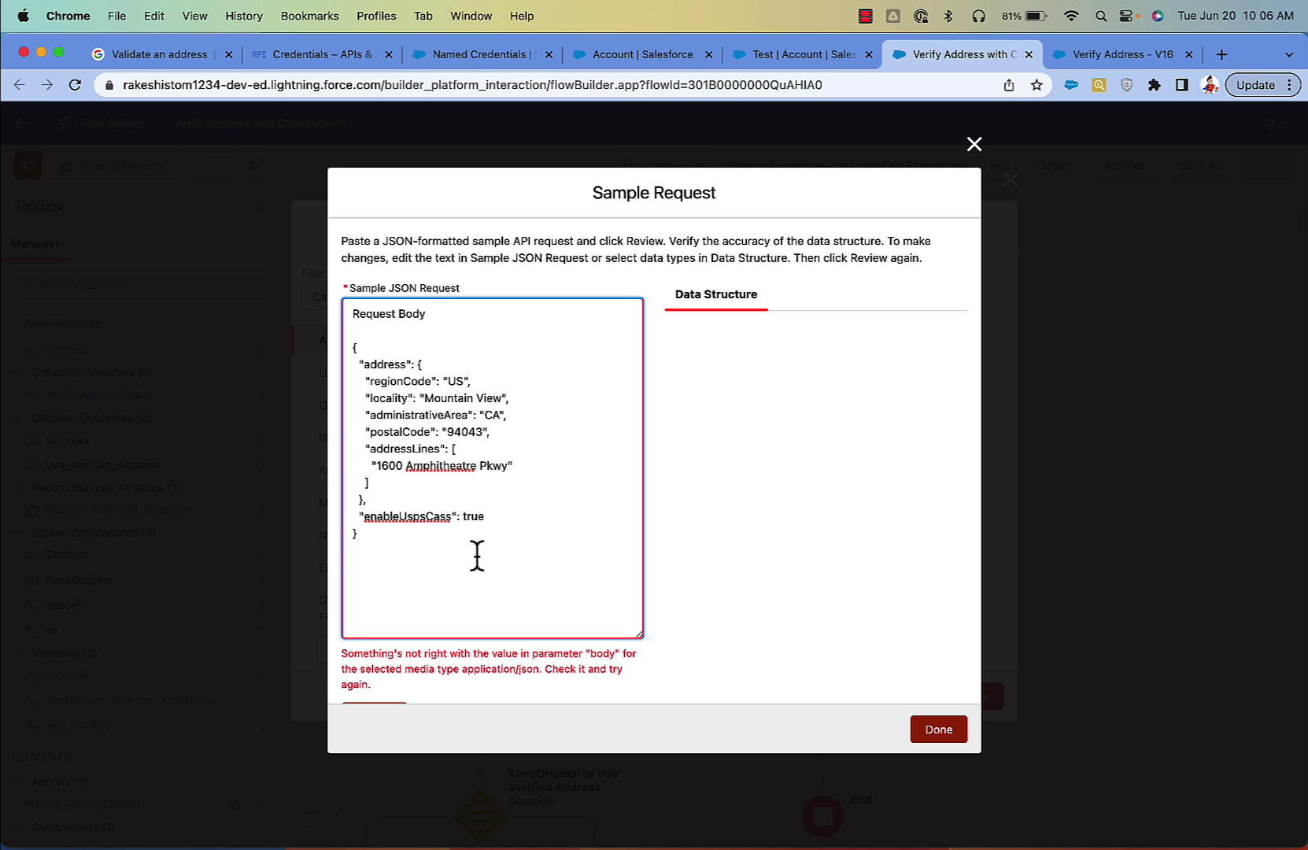
left_click_drag(350, 353, 346, 297)
key("BackSpace")
left_click(379, 670)
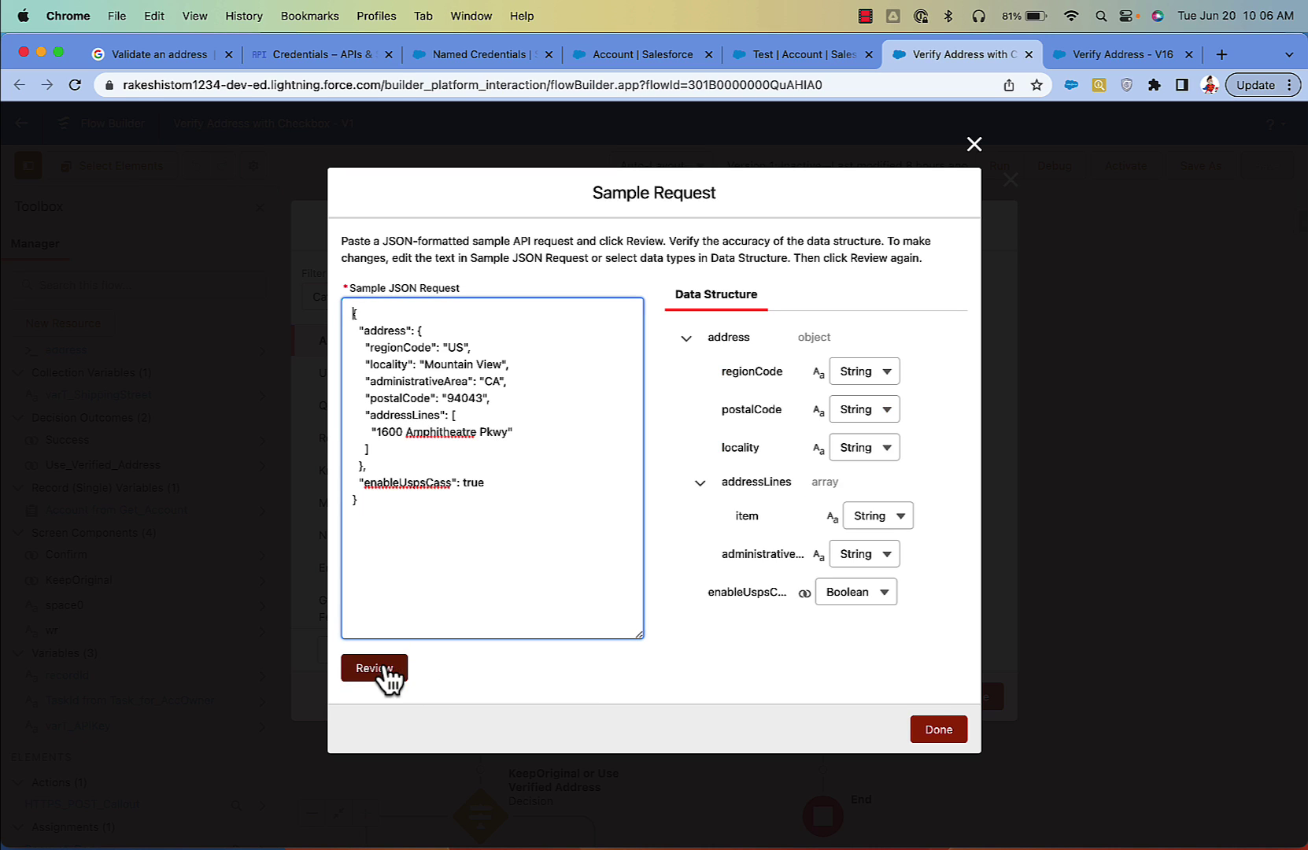
left_click(939, 731)
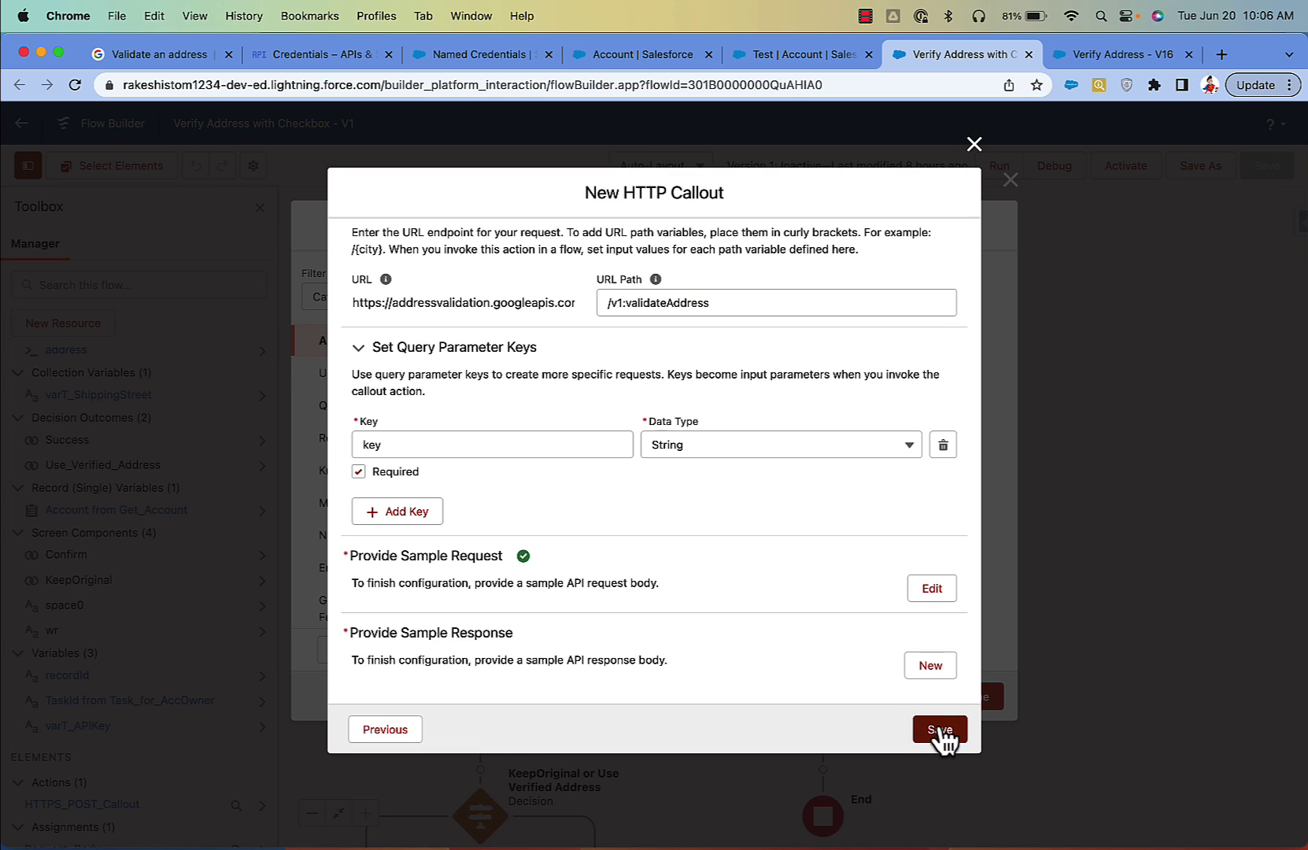
Step: Paste the Response Body JSON, headings removed, as the sample response and confirm it
left_click(926, 667)
left_click(725, 824)
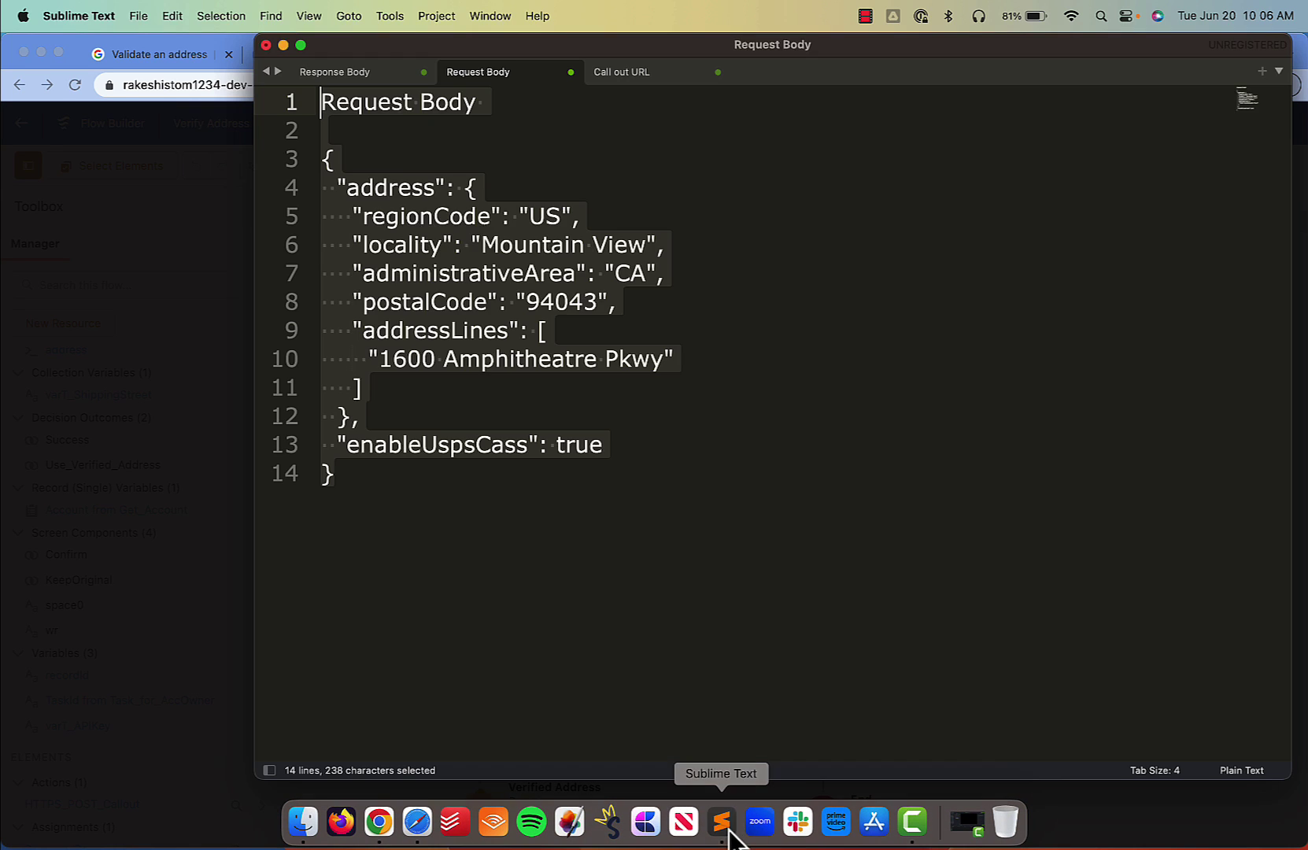
left_click(371, 71)
left_click(345, 159)
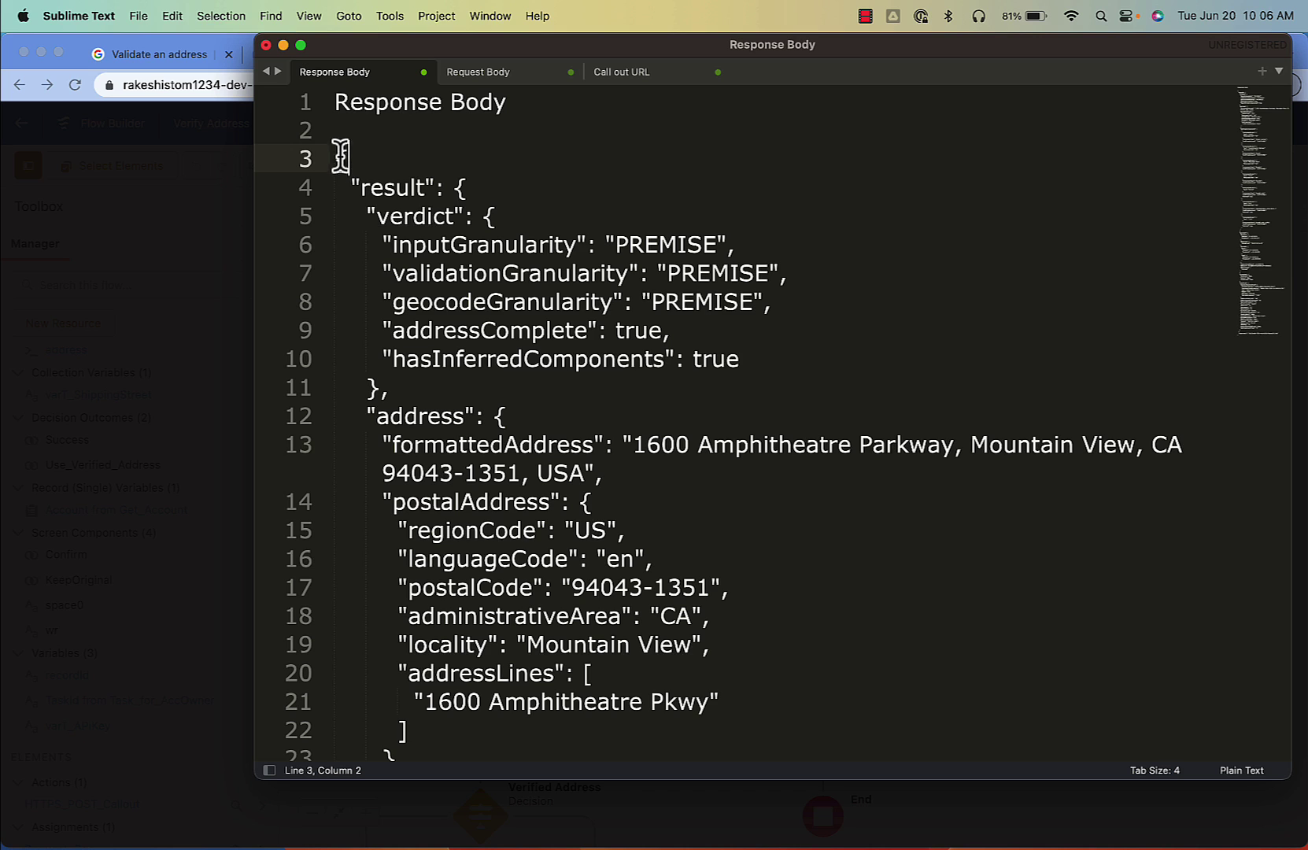
left_click_drag(336, 157, 334, 104)
key("BackSpace")
key("super+a")
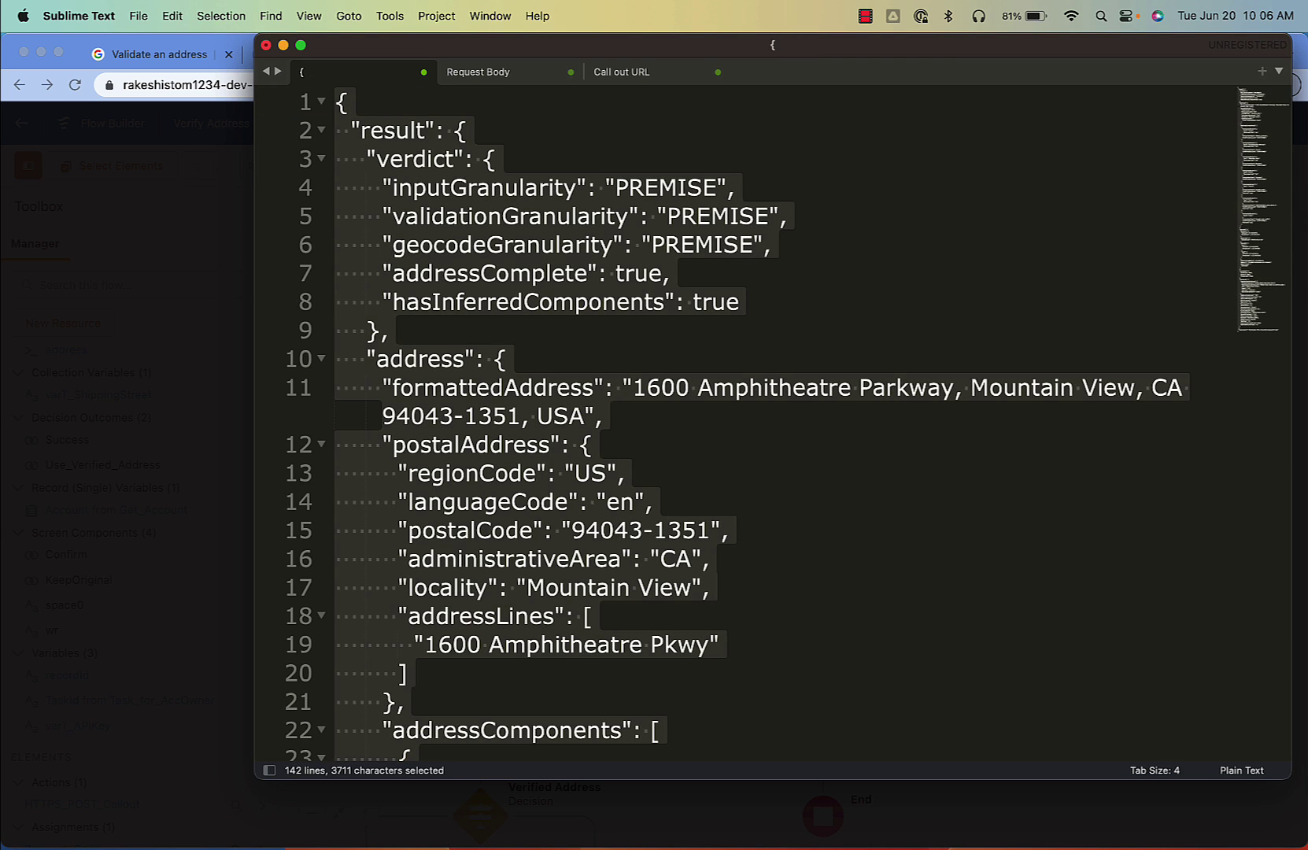
key("super+c")
left_click(150, 264)
key("super+v")
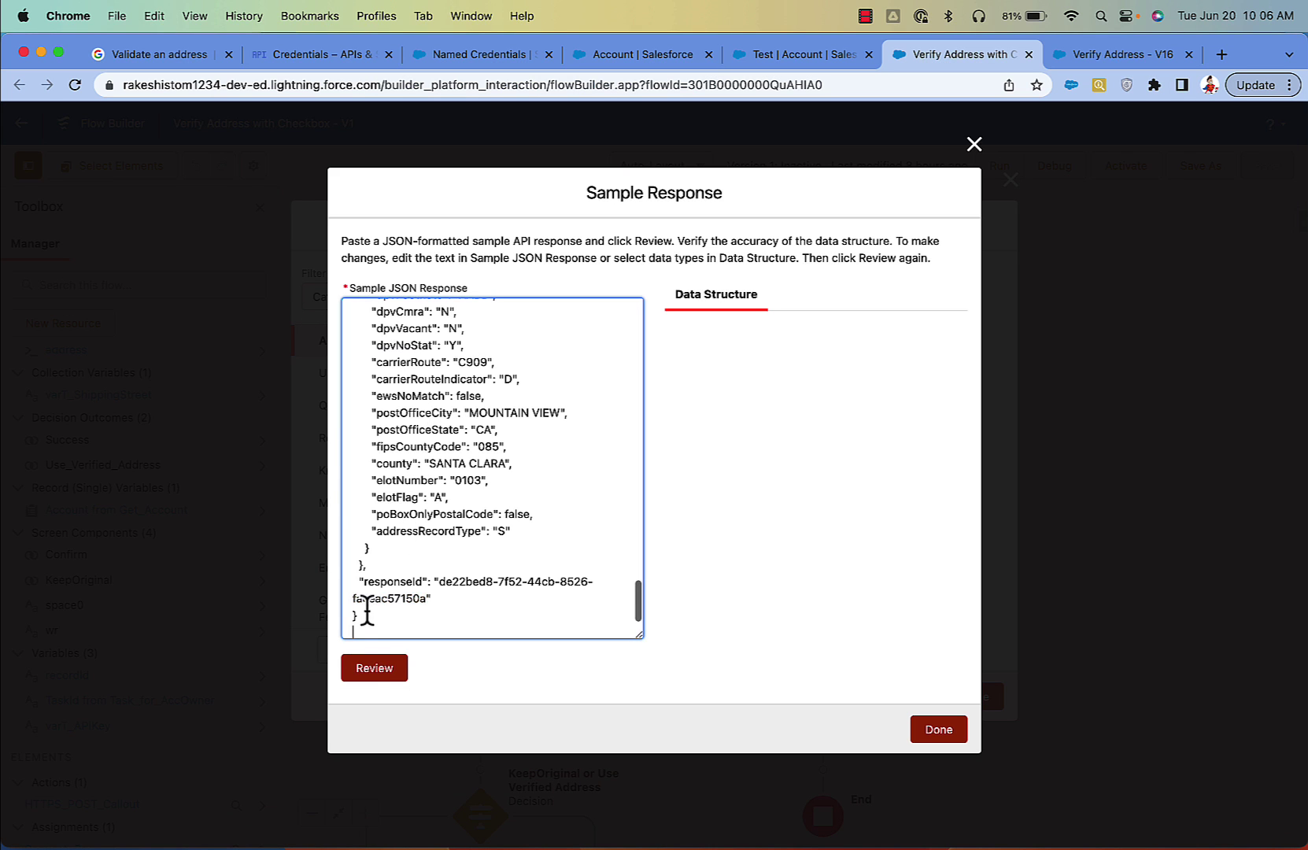
left_click(366, 667)
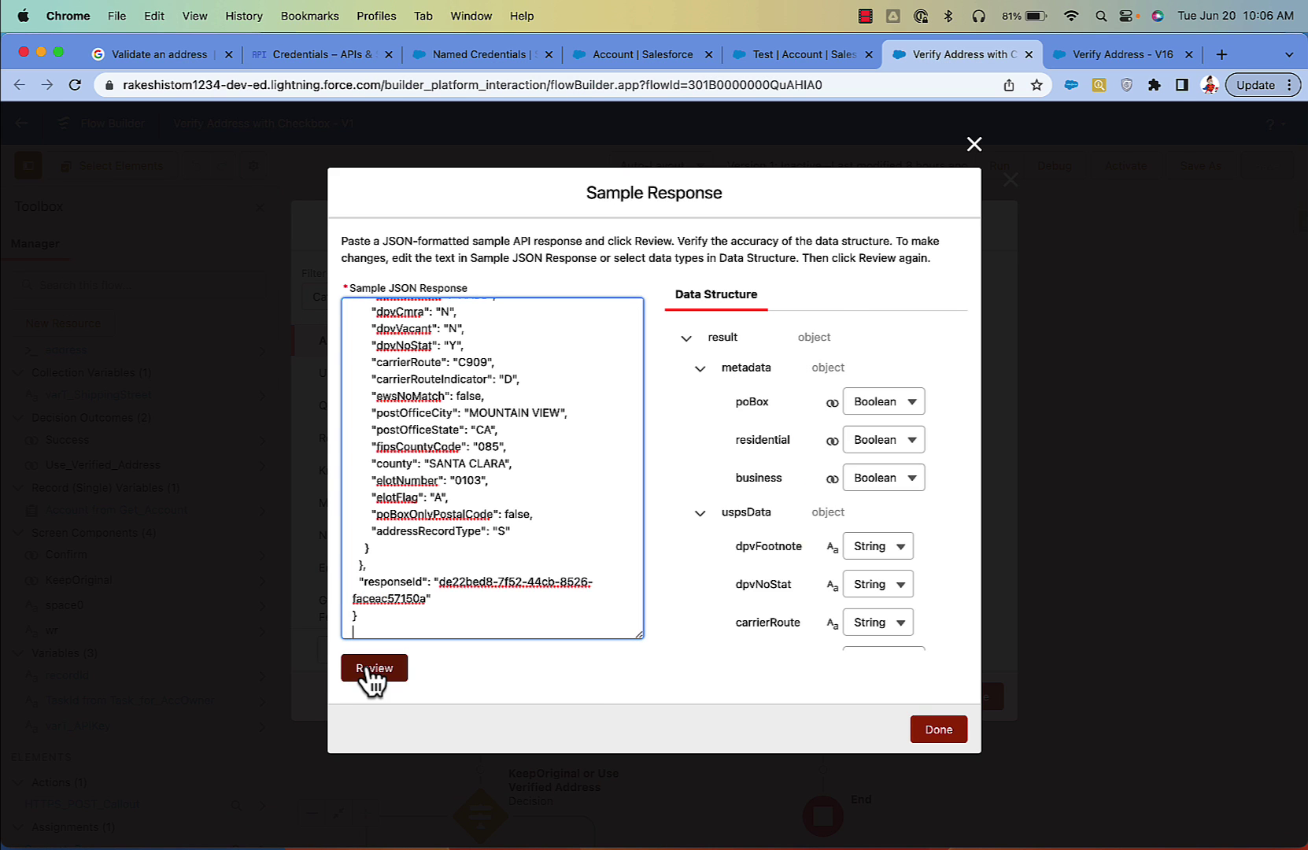
left_click(929, 732)
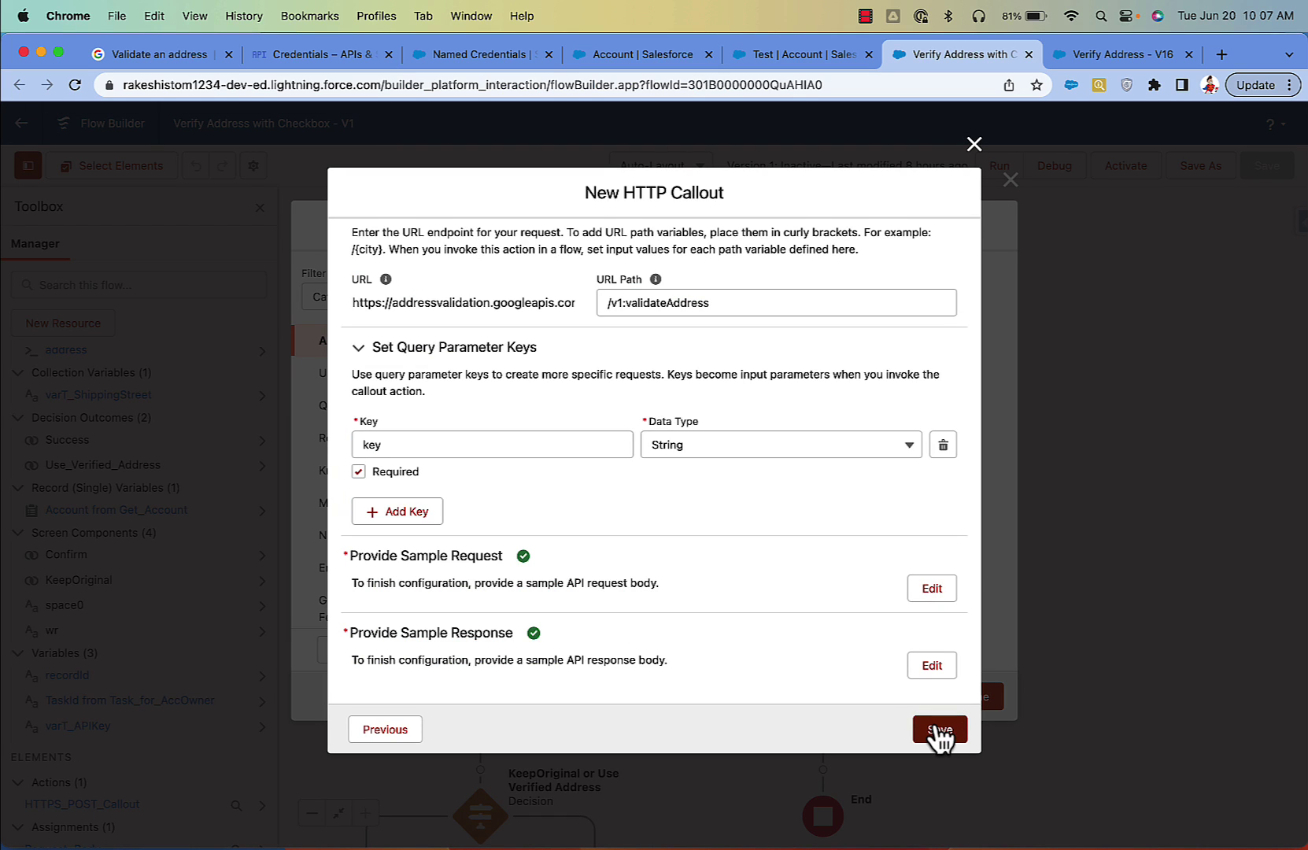
Step: Close the unsaved callout and action dialogs, then review the addressLines array in the Request Body JSON
left_click(971, 145)
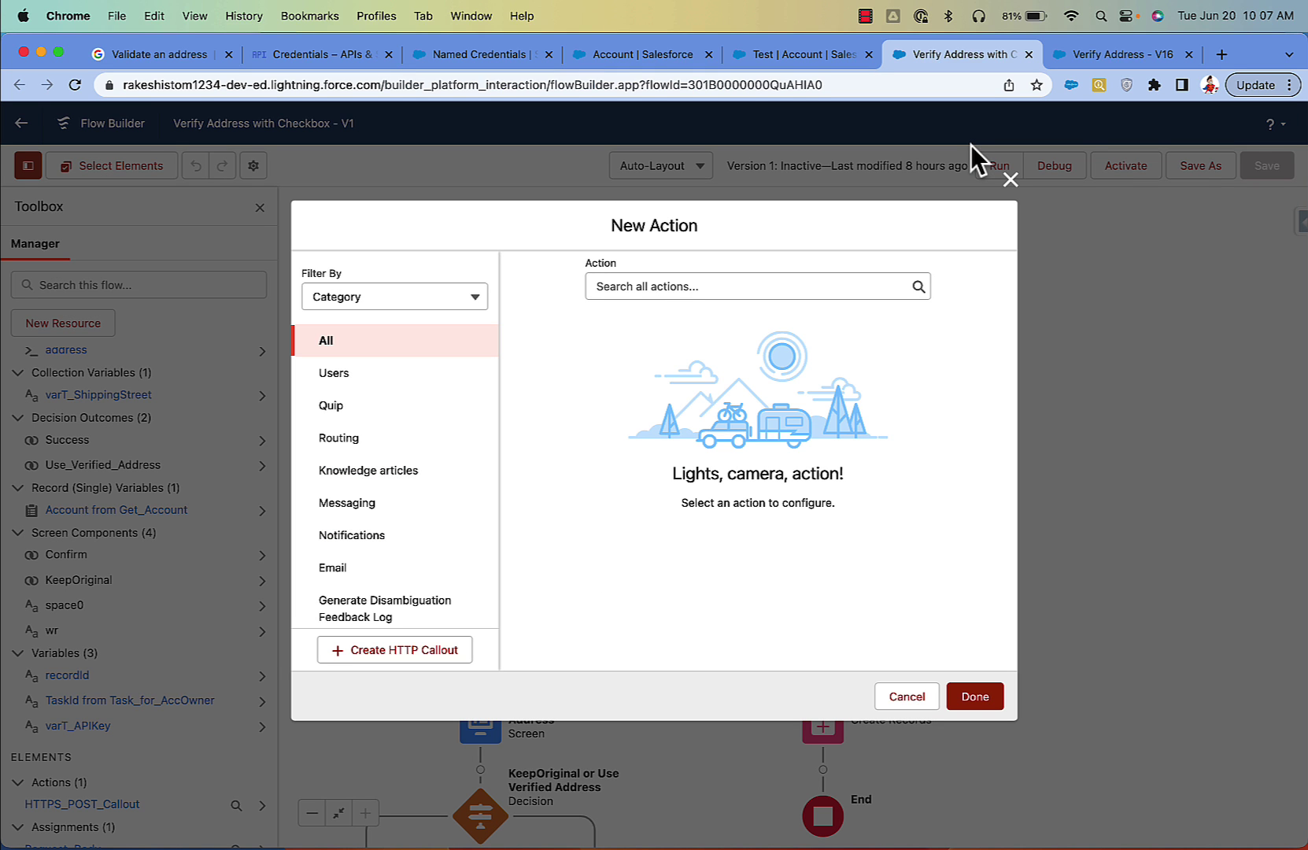
left_click(1011, 180)
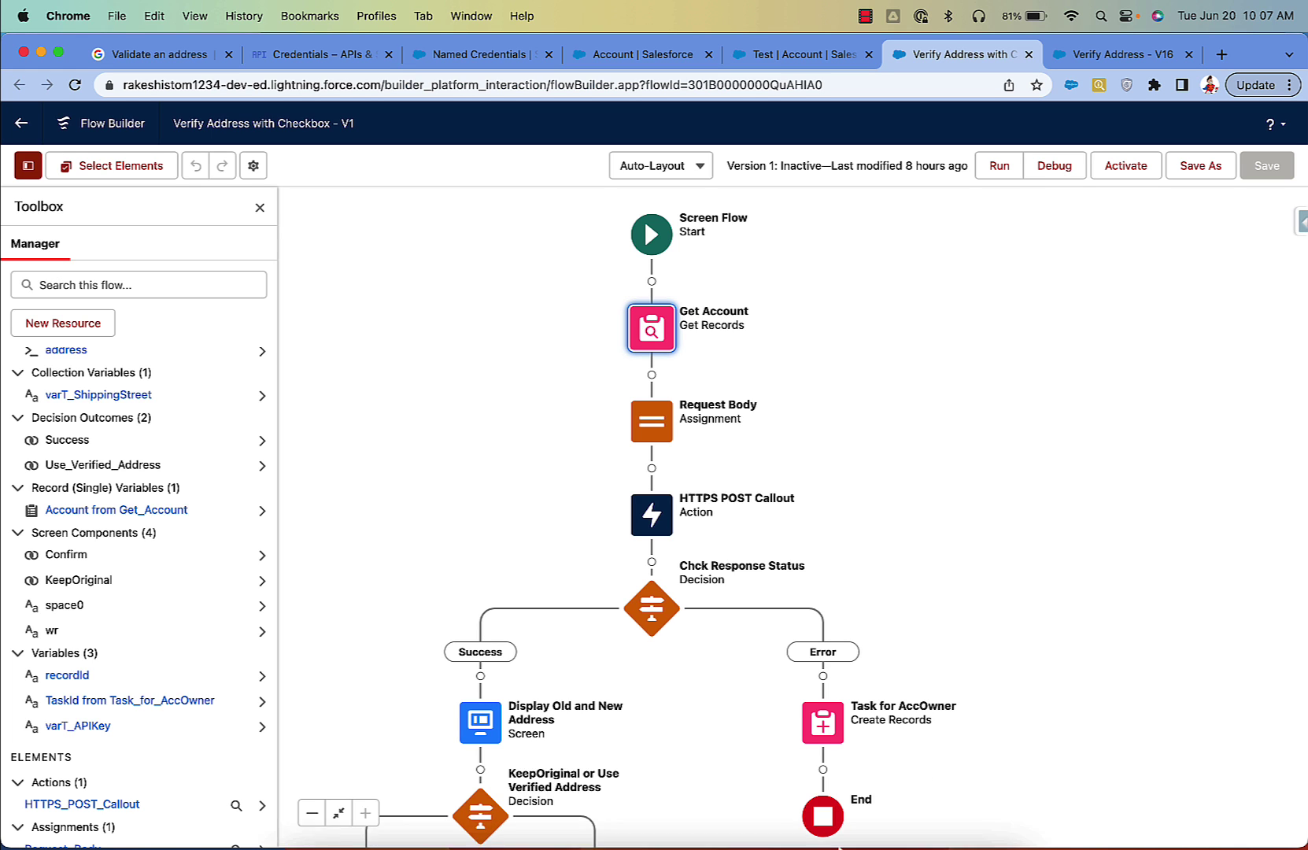
left_click(727, 824)
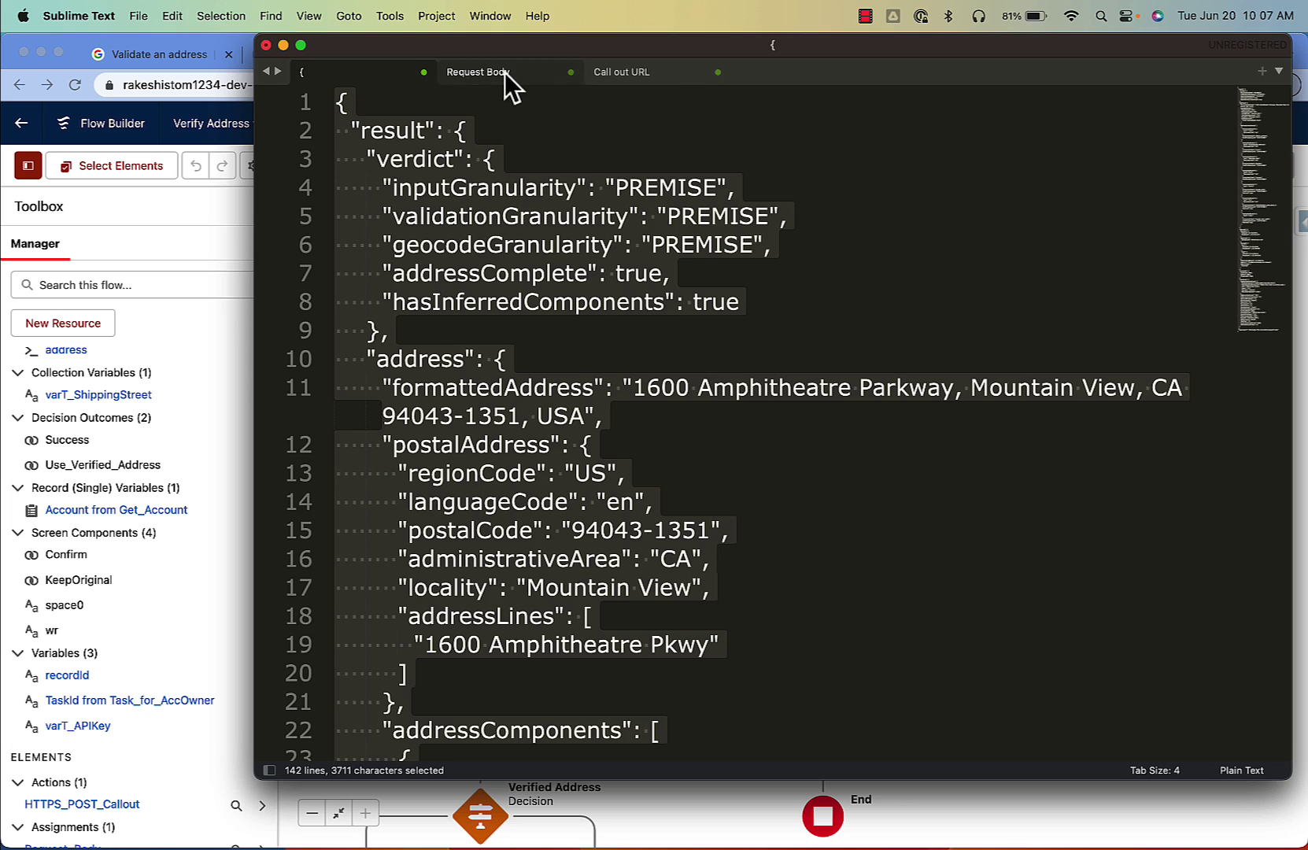
left_click(504, 72)
left_click(532, 377)
double_click(464, 332)
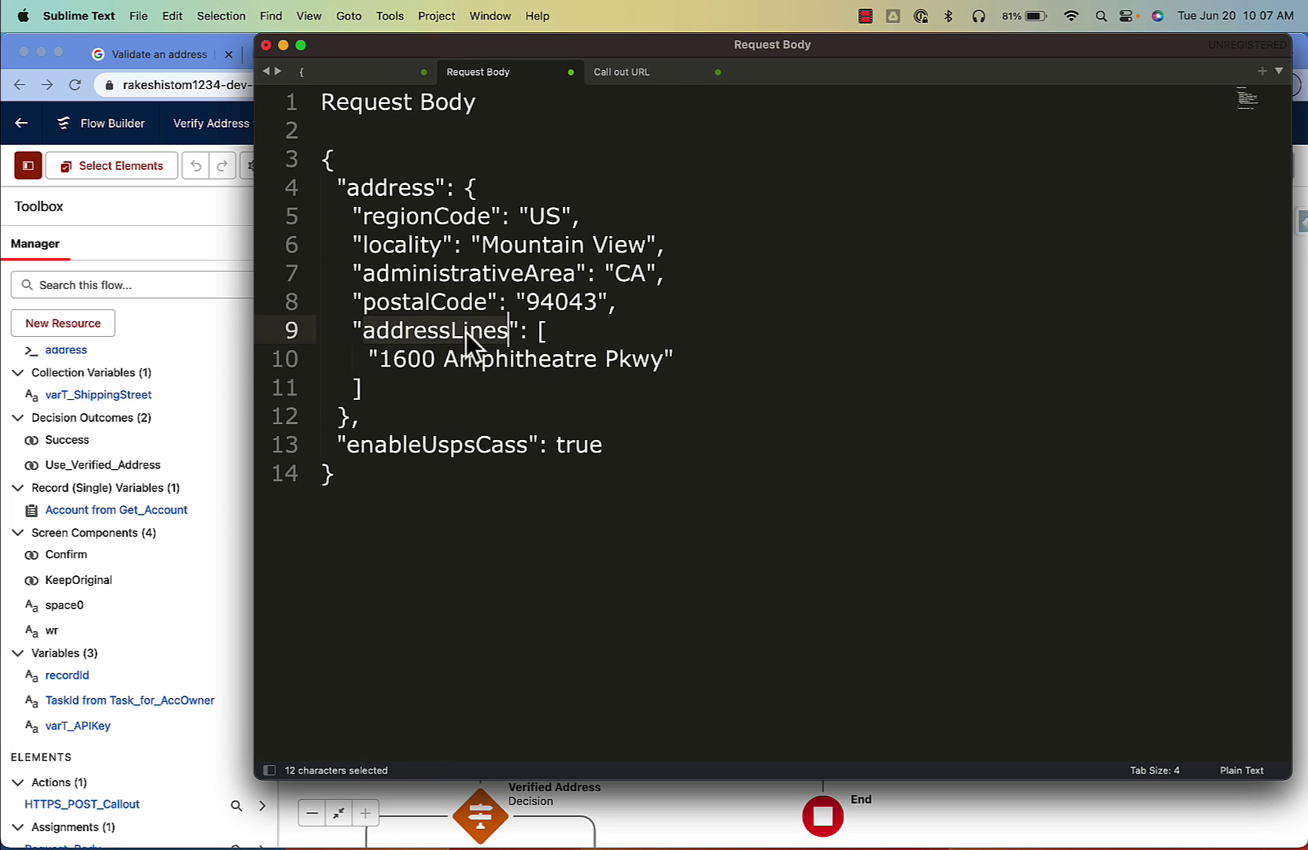
left_click_drag(391, 388, 288, 331)
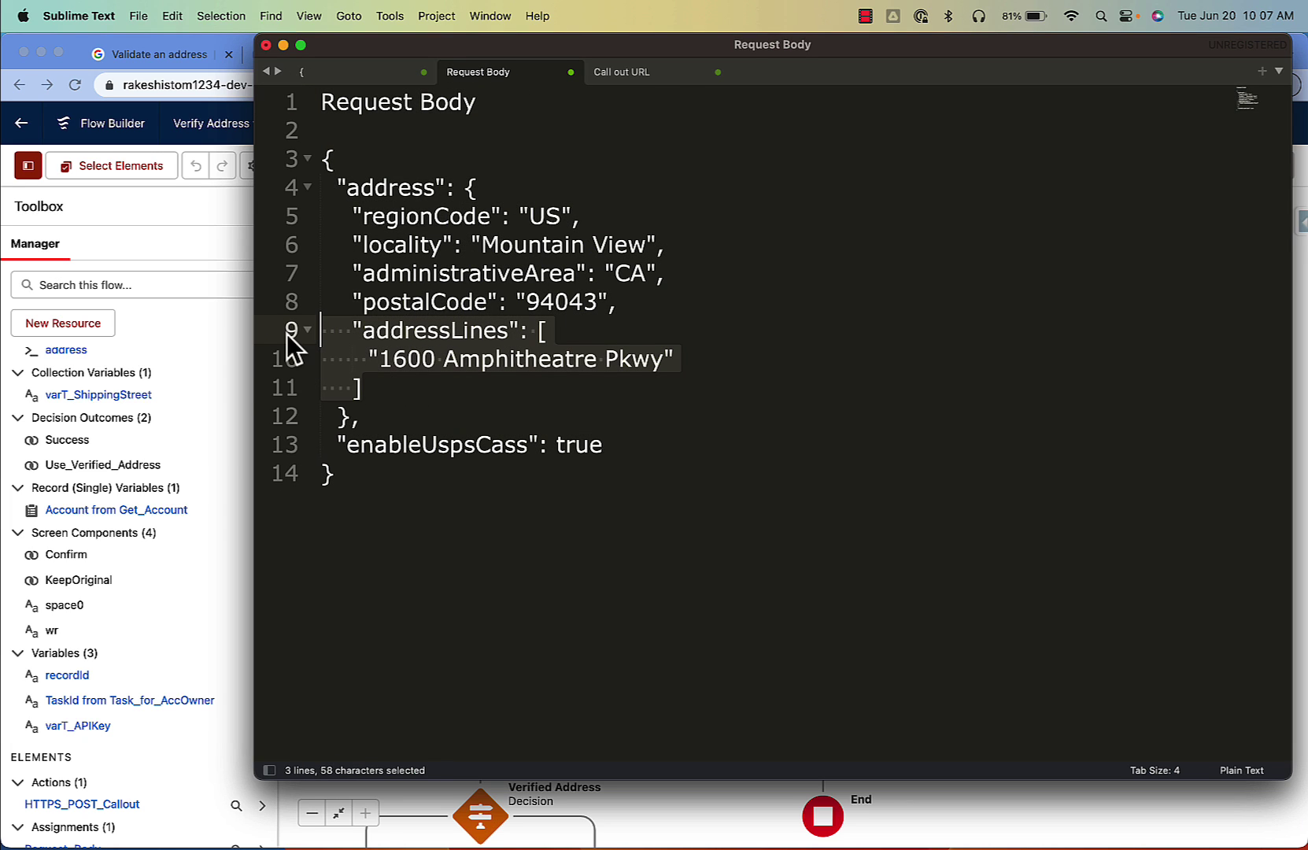
left_click(371, 392)
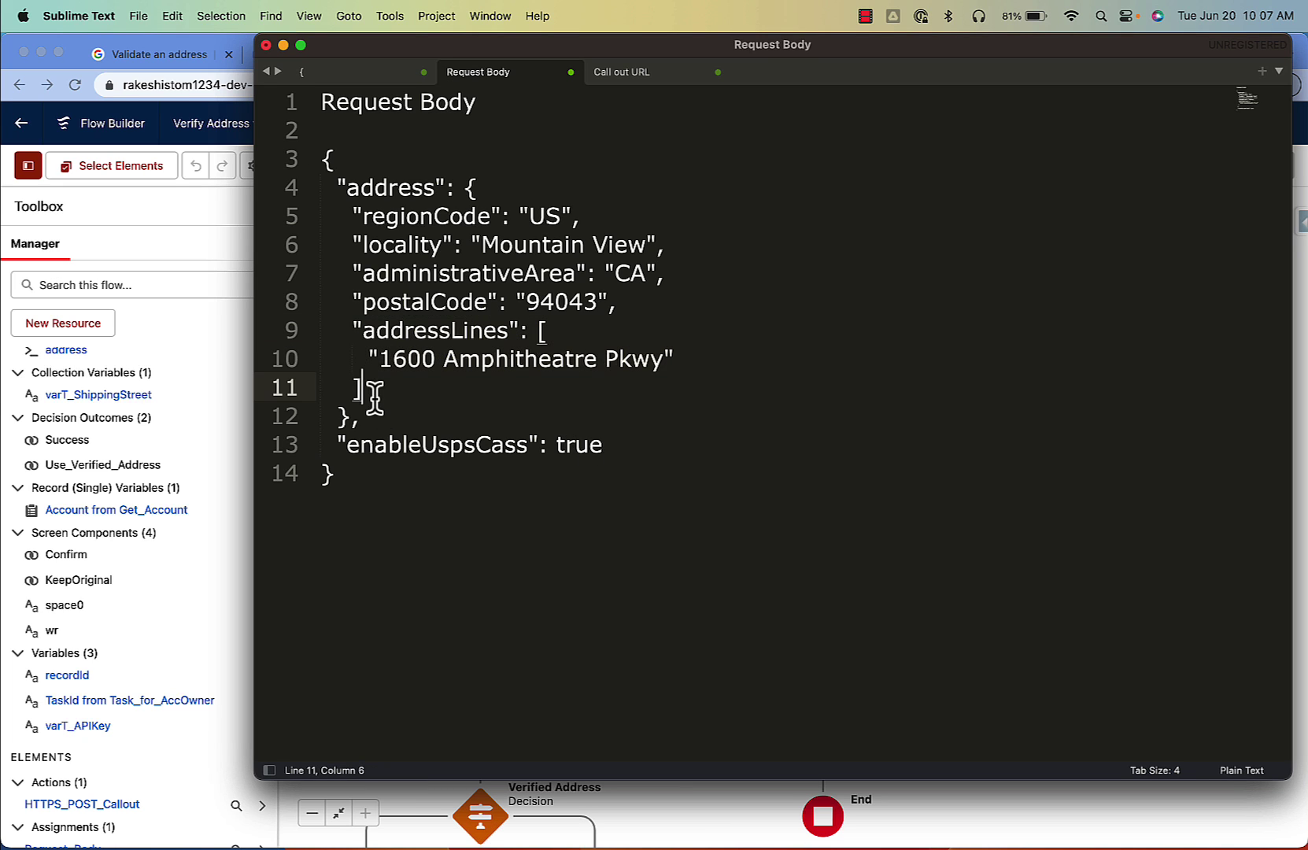
left_click(225, 355)
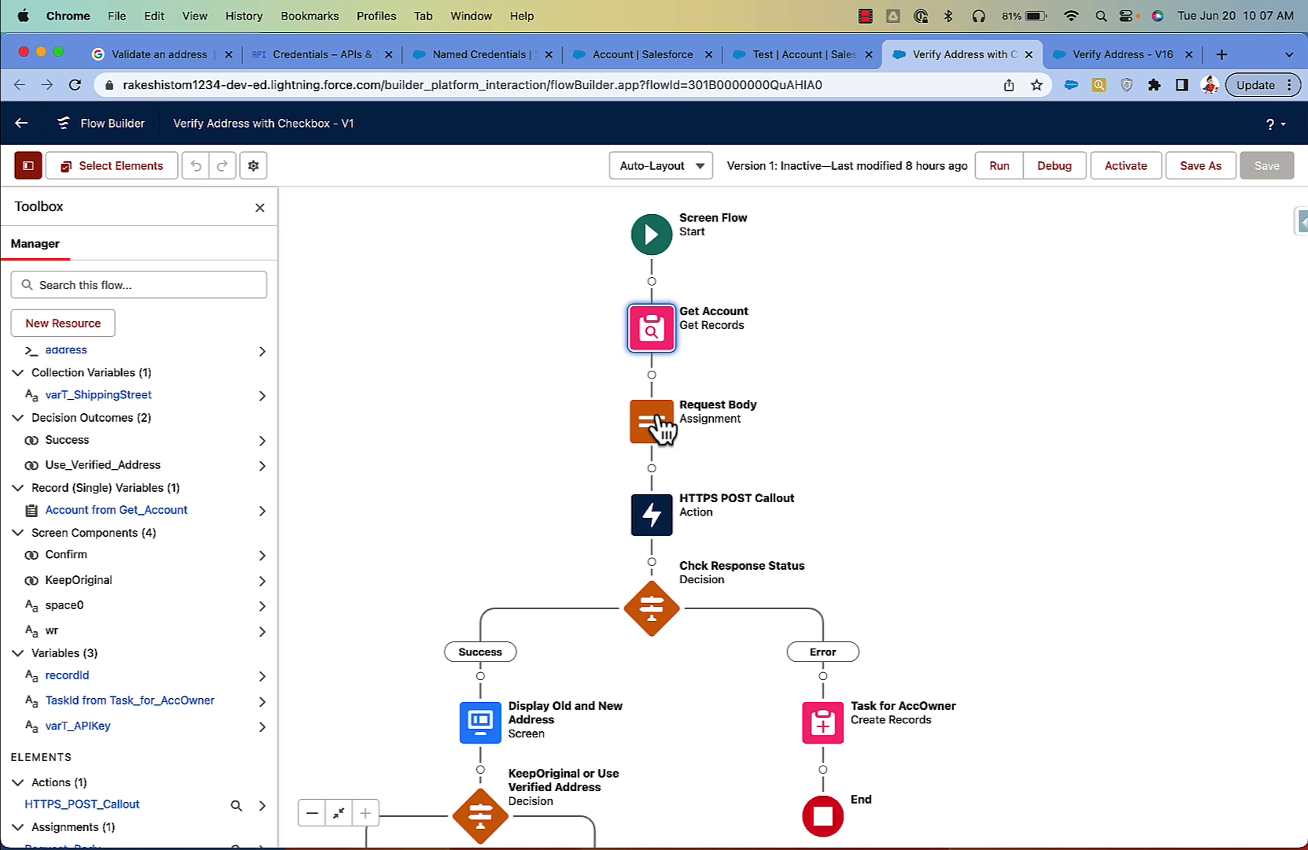
Step: Inspect the varT_ShippingStreet variable and close it without changes
left_click(122, 394)
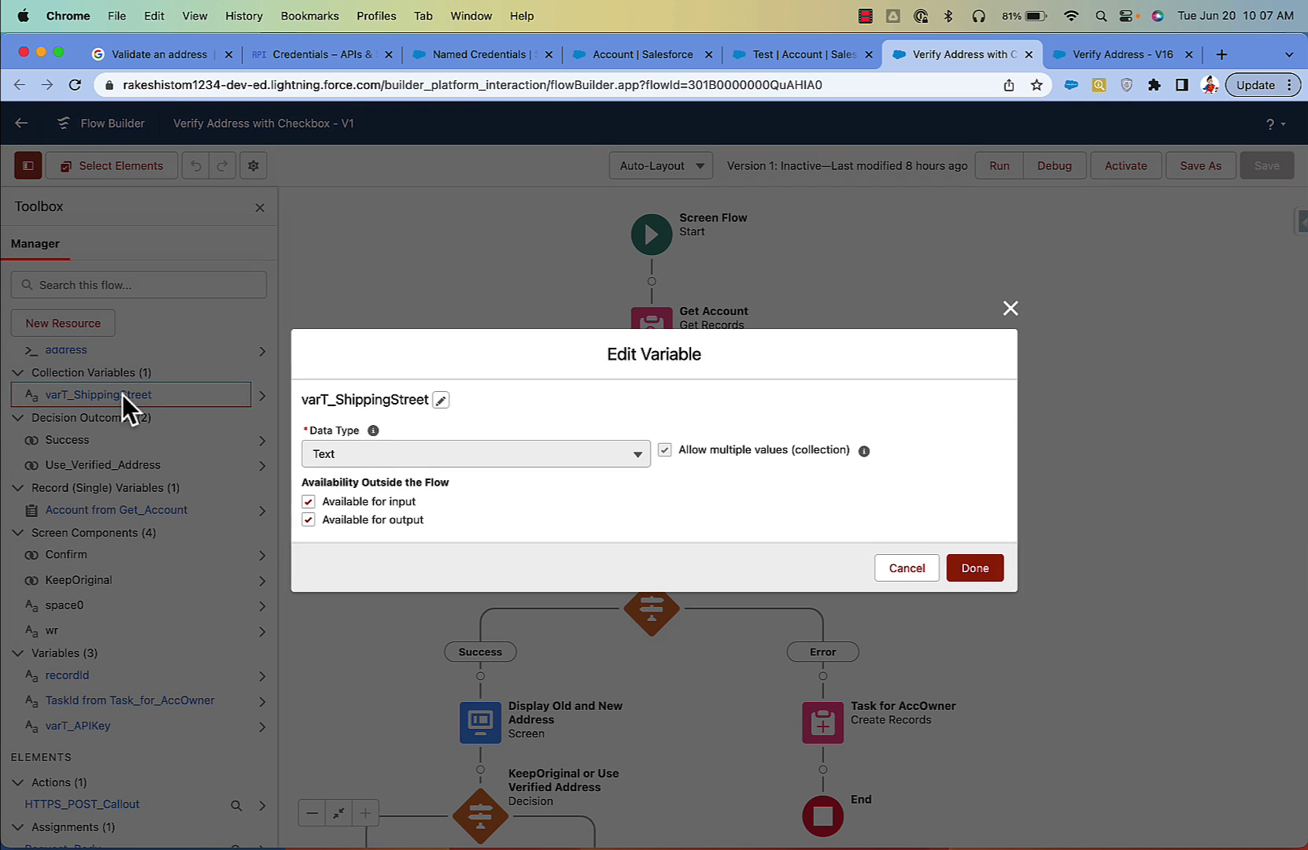
left_click_drag(122, 394, 469, 455)
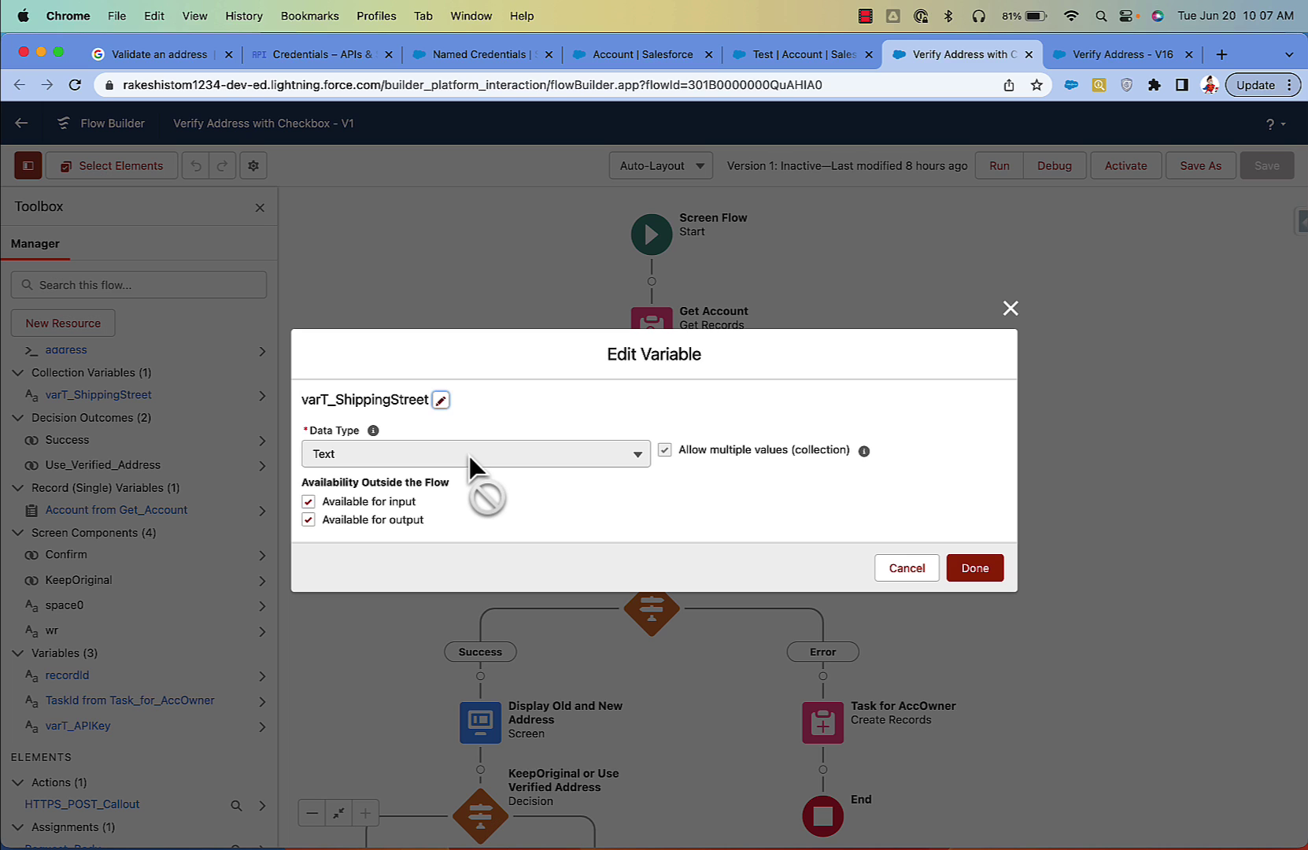
left_click_drag(469, 454, 400, 486)
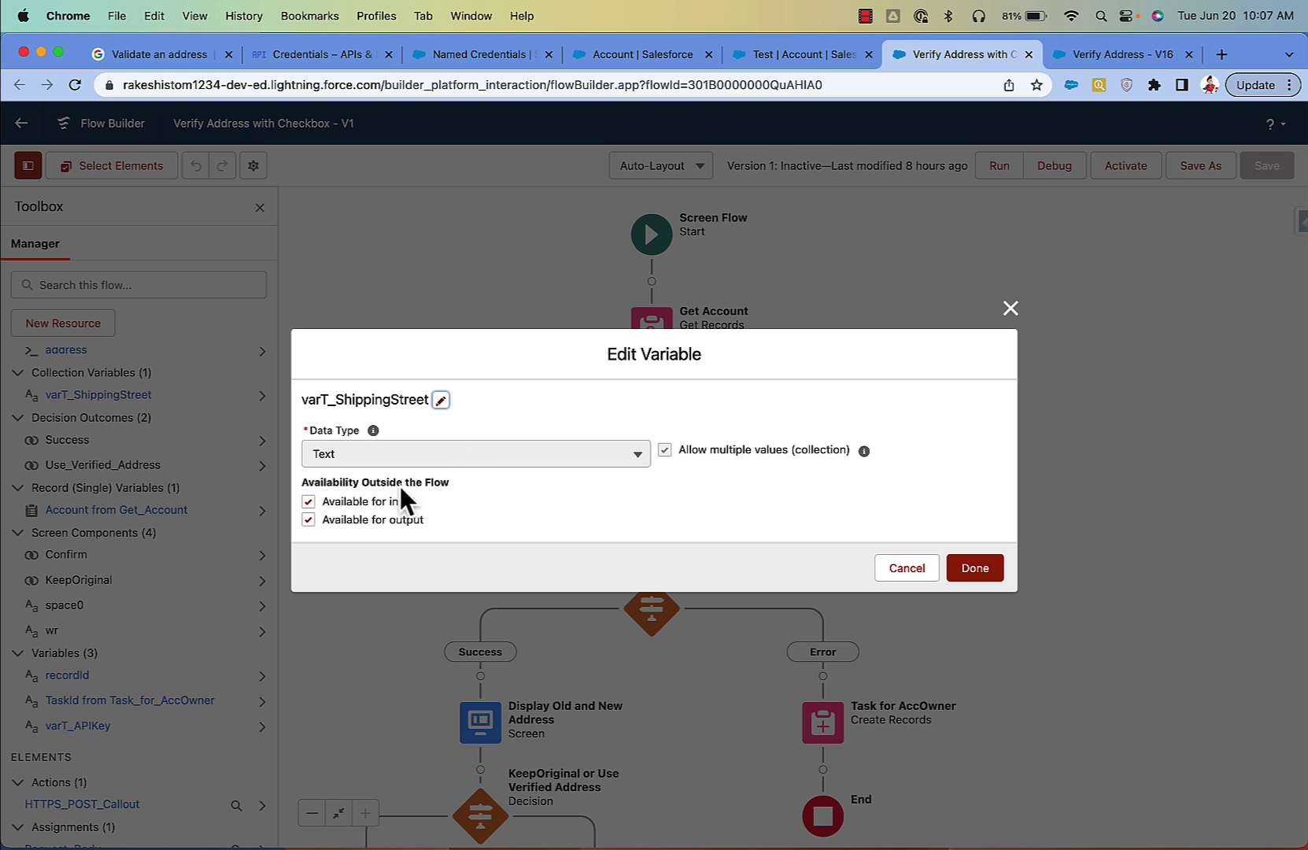
left_click(911, 571)
Step: Open the Request Body assignment and check ShippingStreet feeds the addressLines entry
left_click(665, 439)
double_click(664, 439)
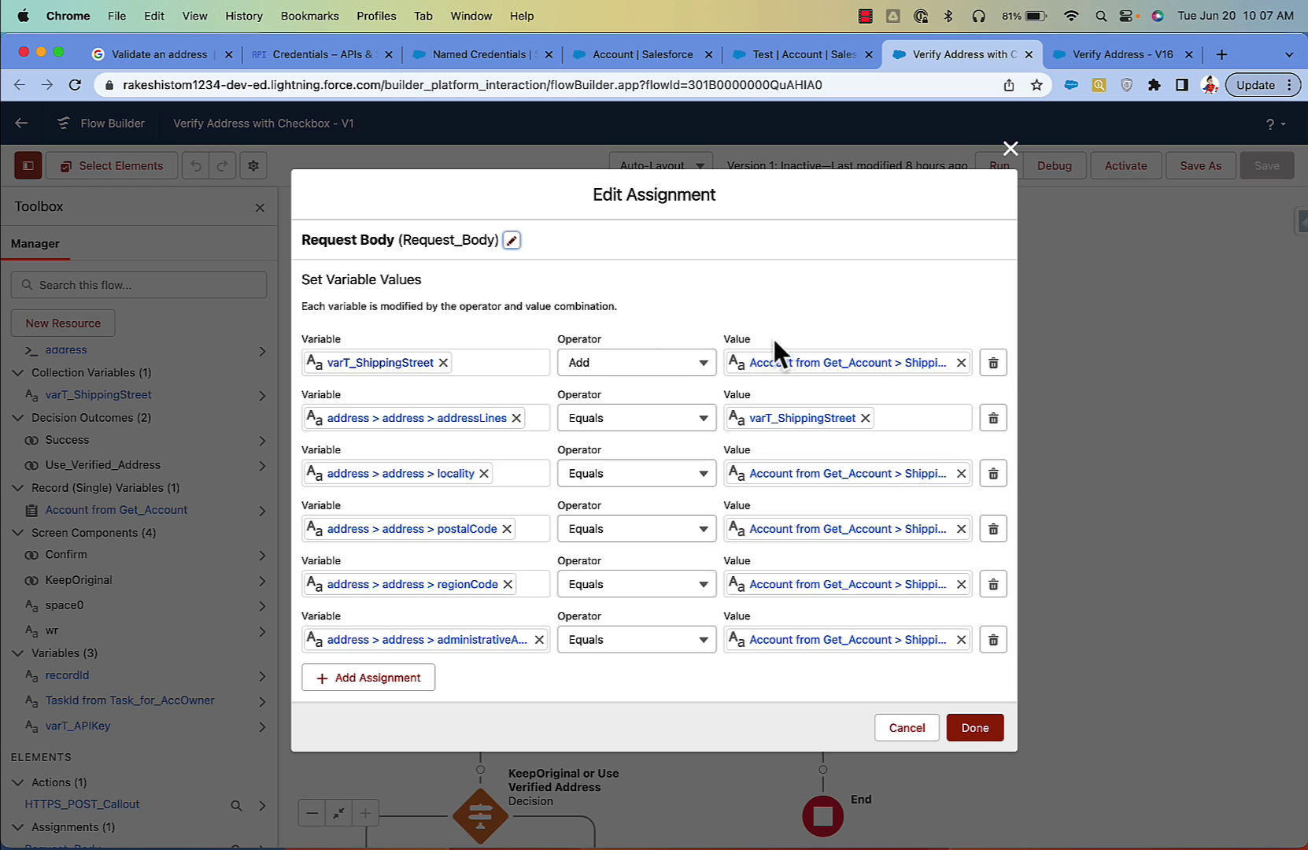
left_click(759, 363)
double_click(863, 363)
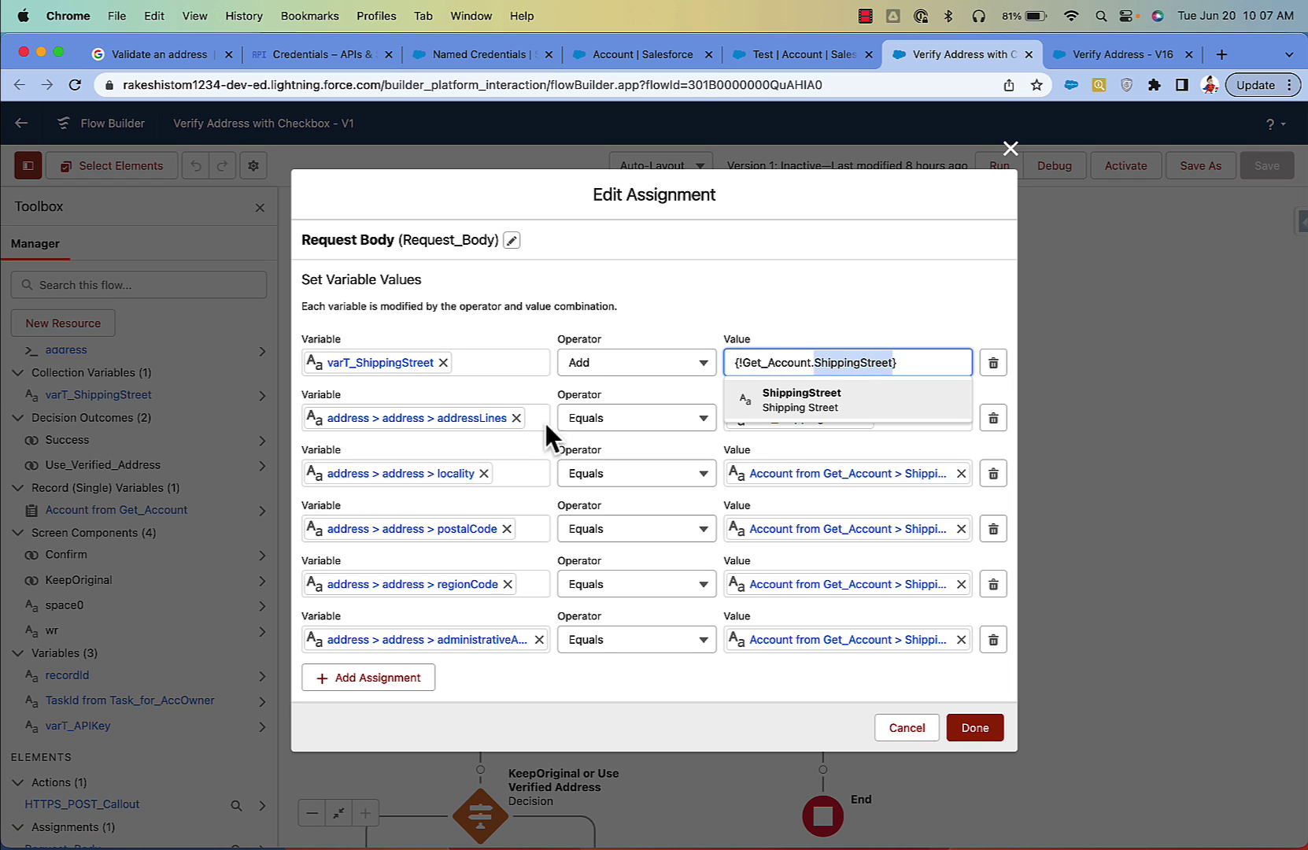
left_click(668, 271)
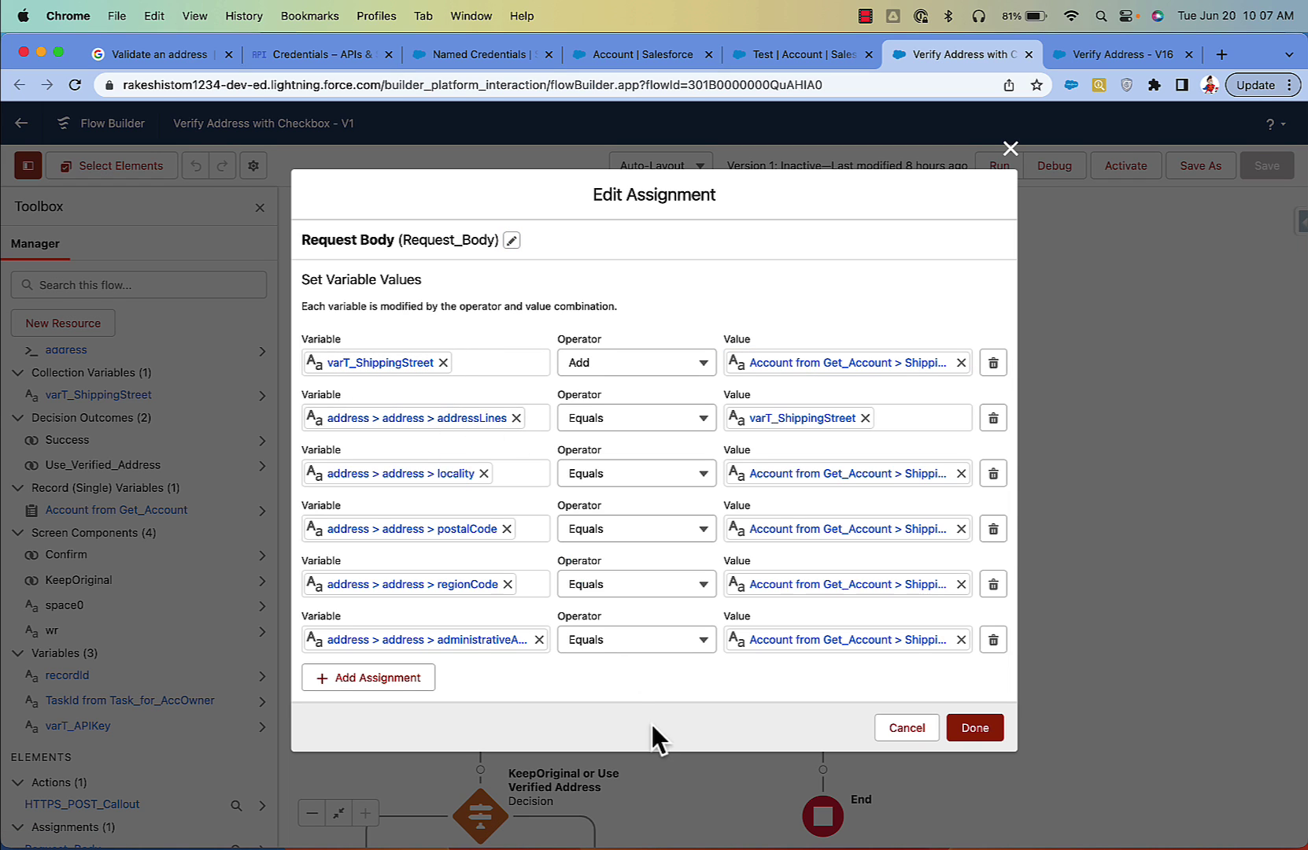
left_click(731, 825)
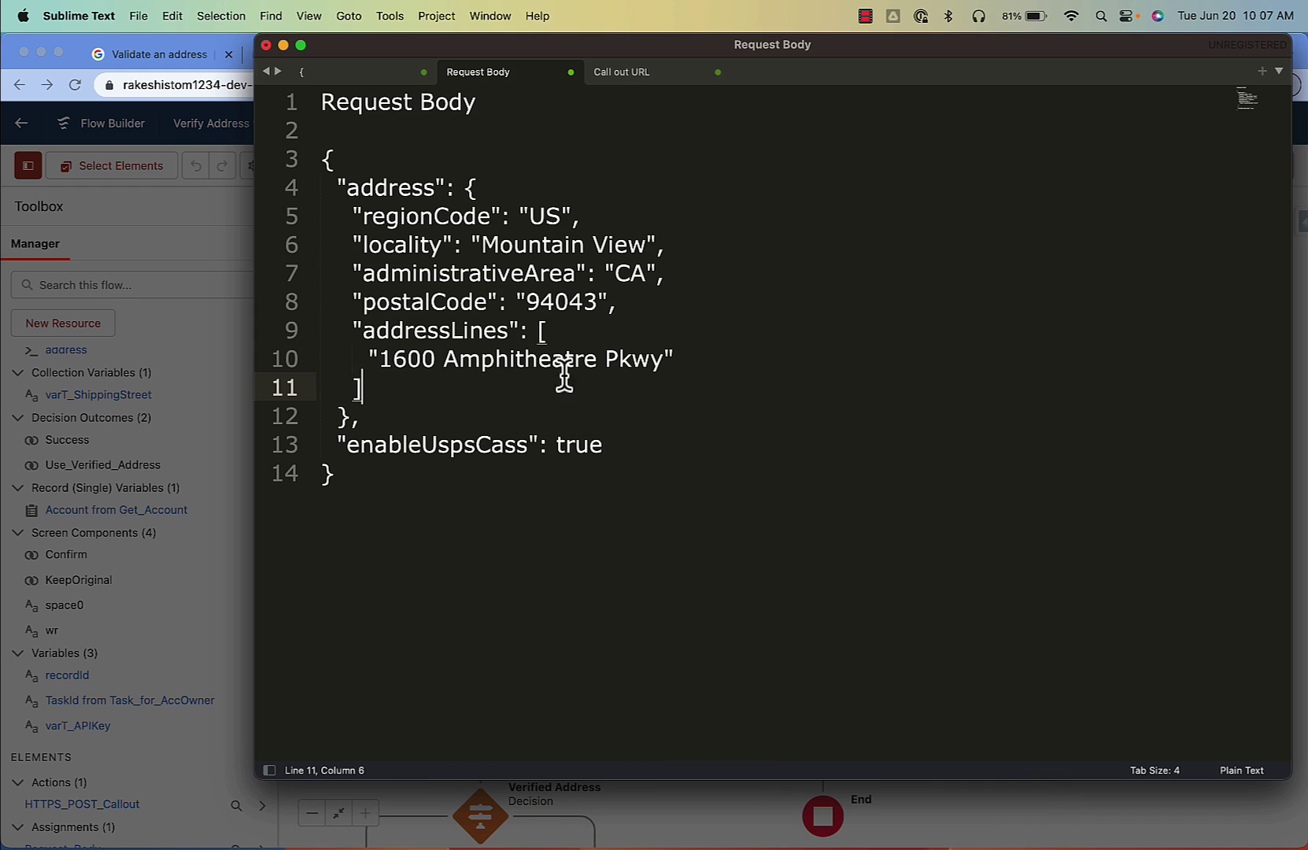
double_click(417, 329)
left_click(206, 371)
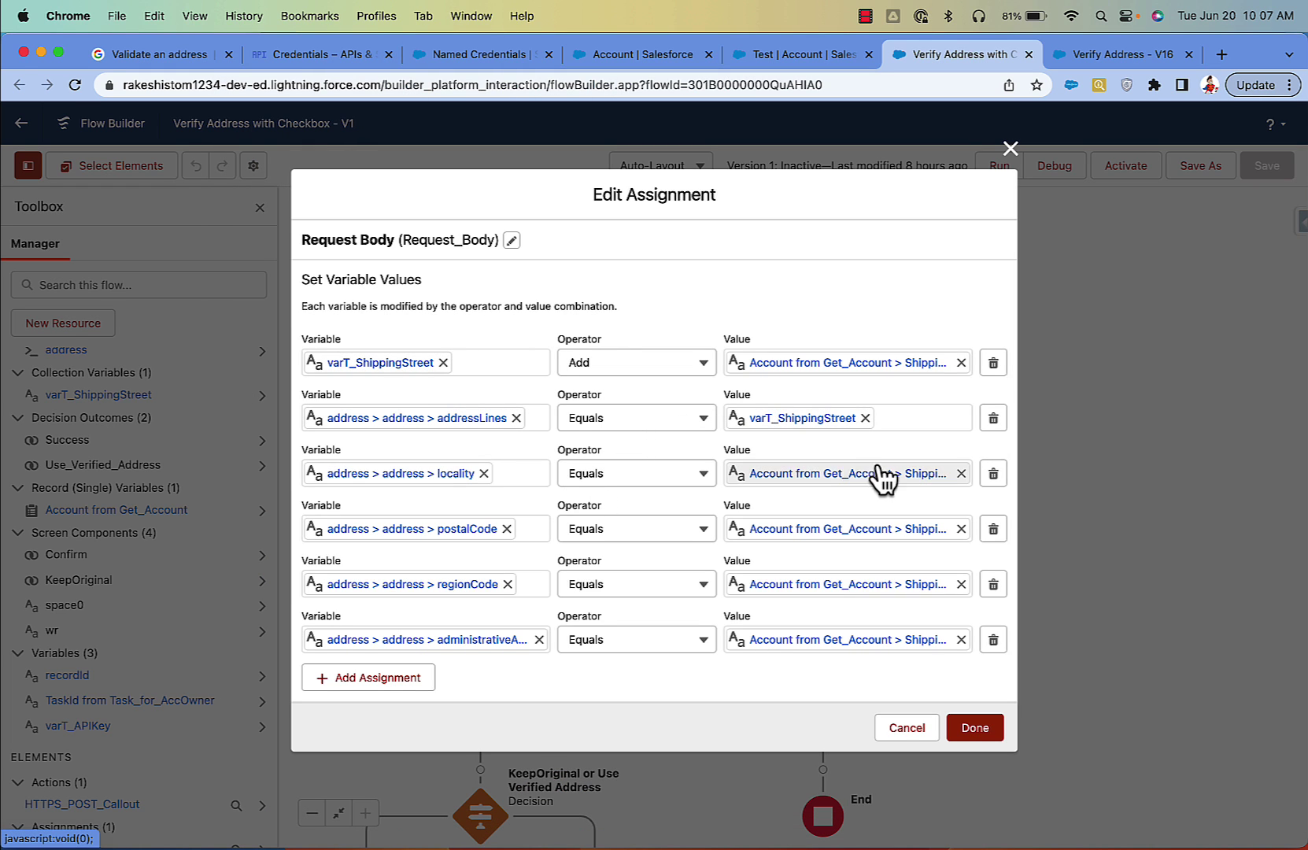
Step: Check the city, postal code, region code and ShippingState administrativeArea rows, then apply the assignment
left_click(782, 484)
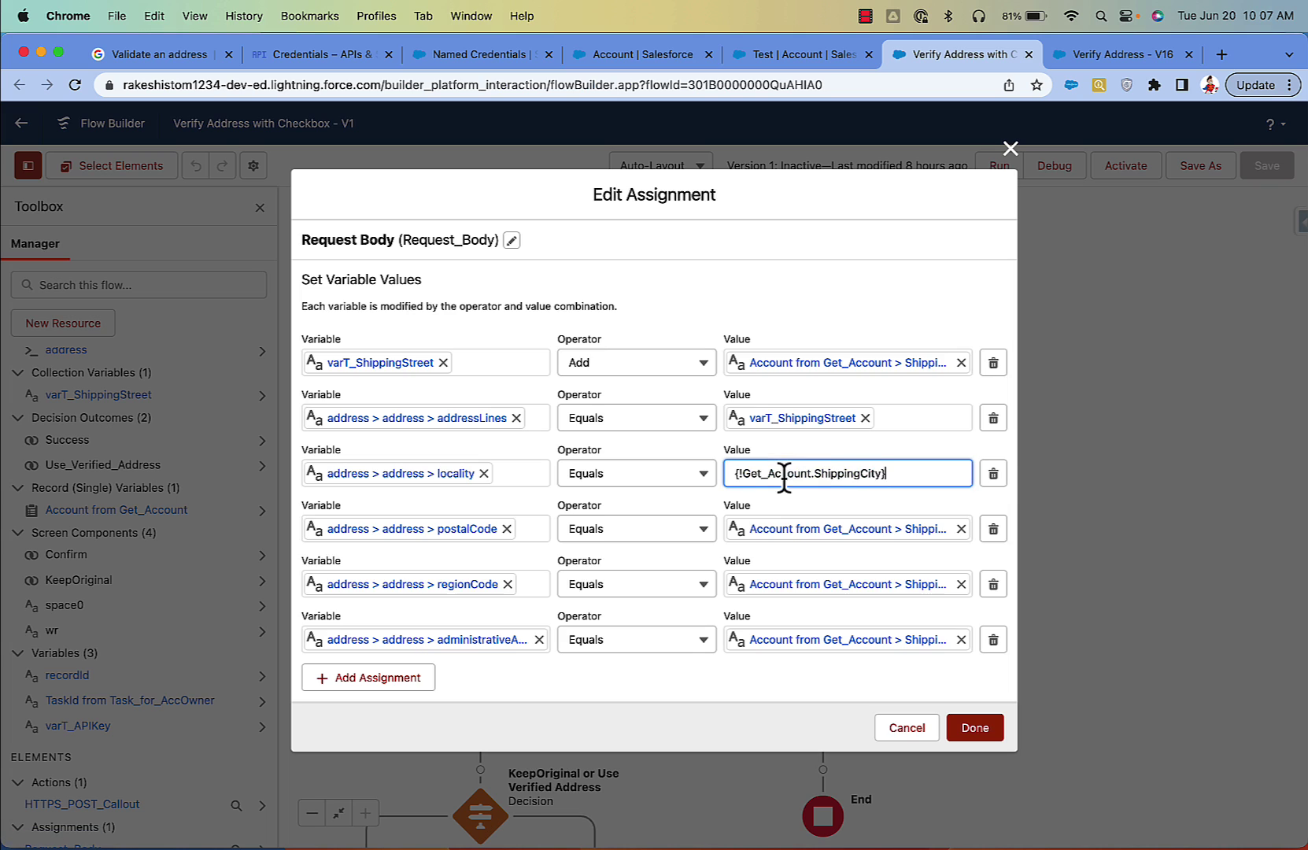
left_click(860, 532)
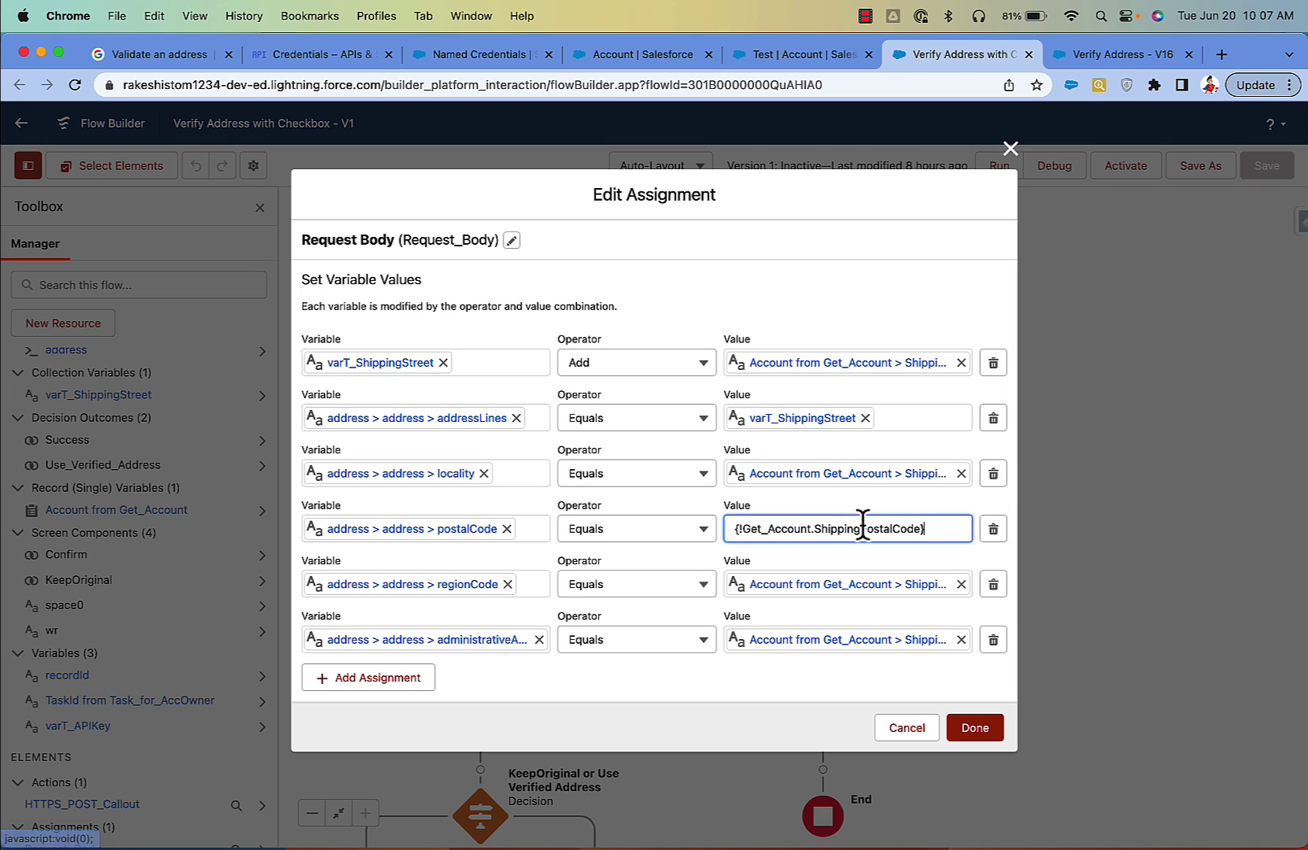
left_click(850, 584)
left_click(808, 647)
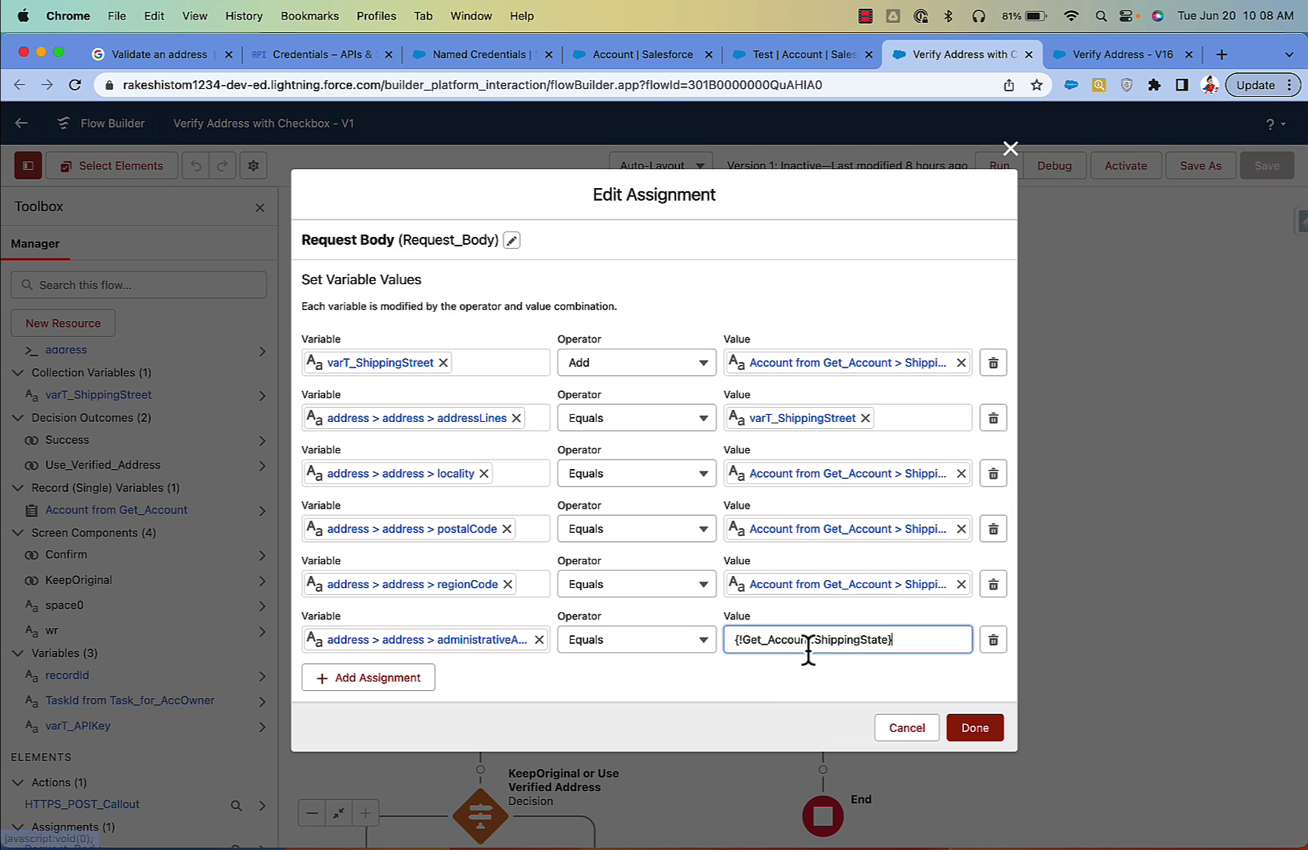
left_click(478, 643)
left_click(872, 642)
left_click(865, 678)
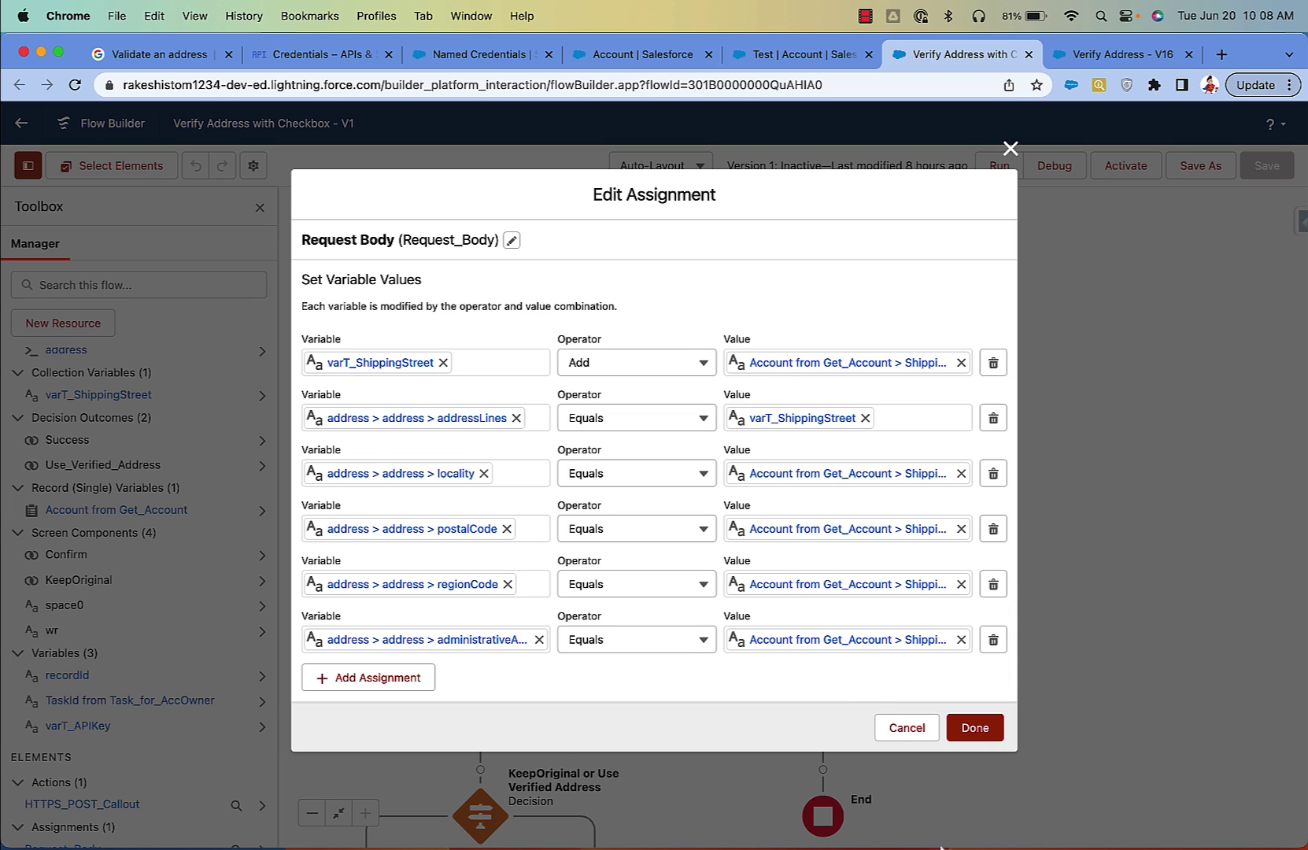
left_click(968, 731)
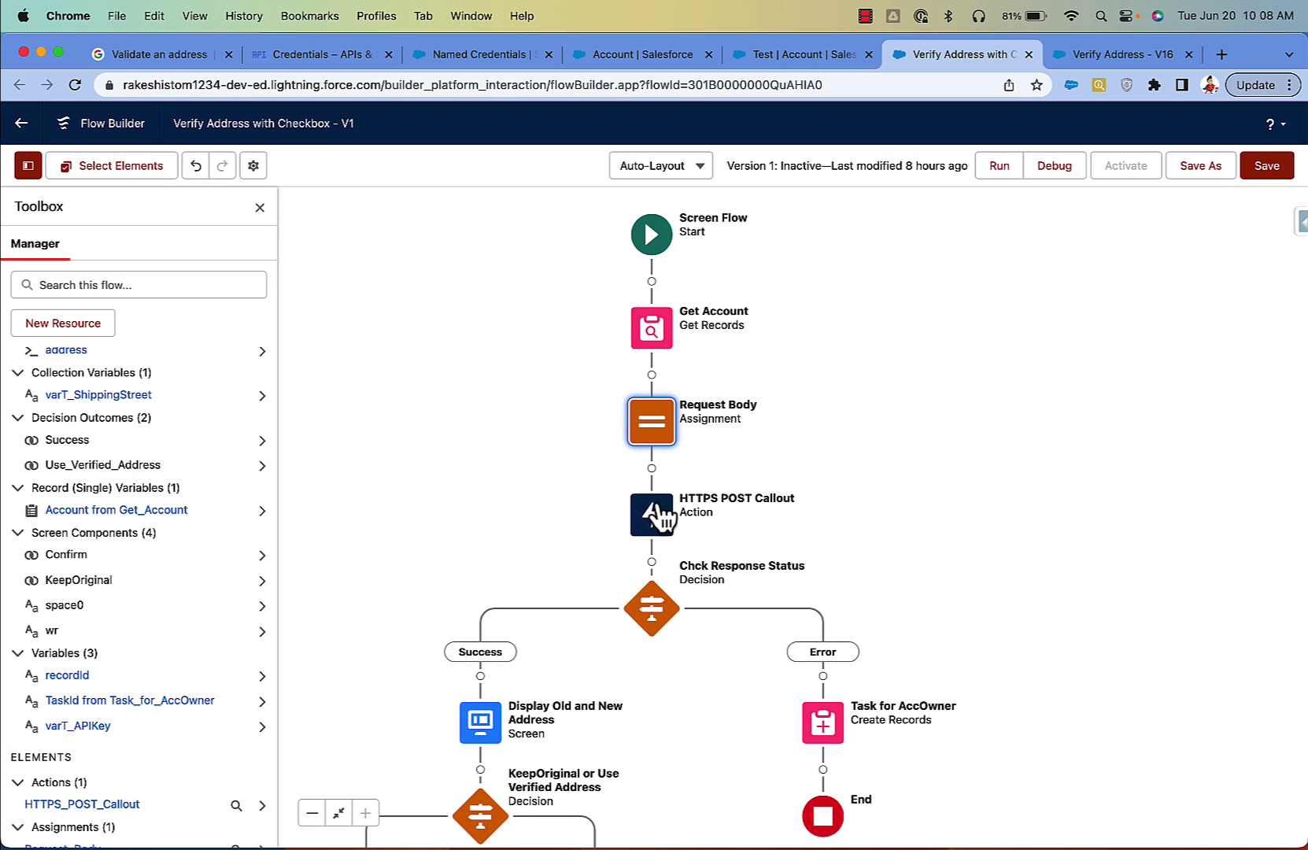
left_click(652, 468)
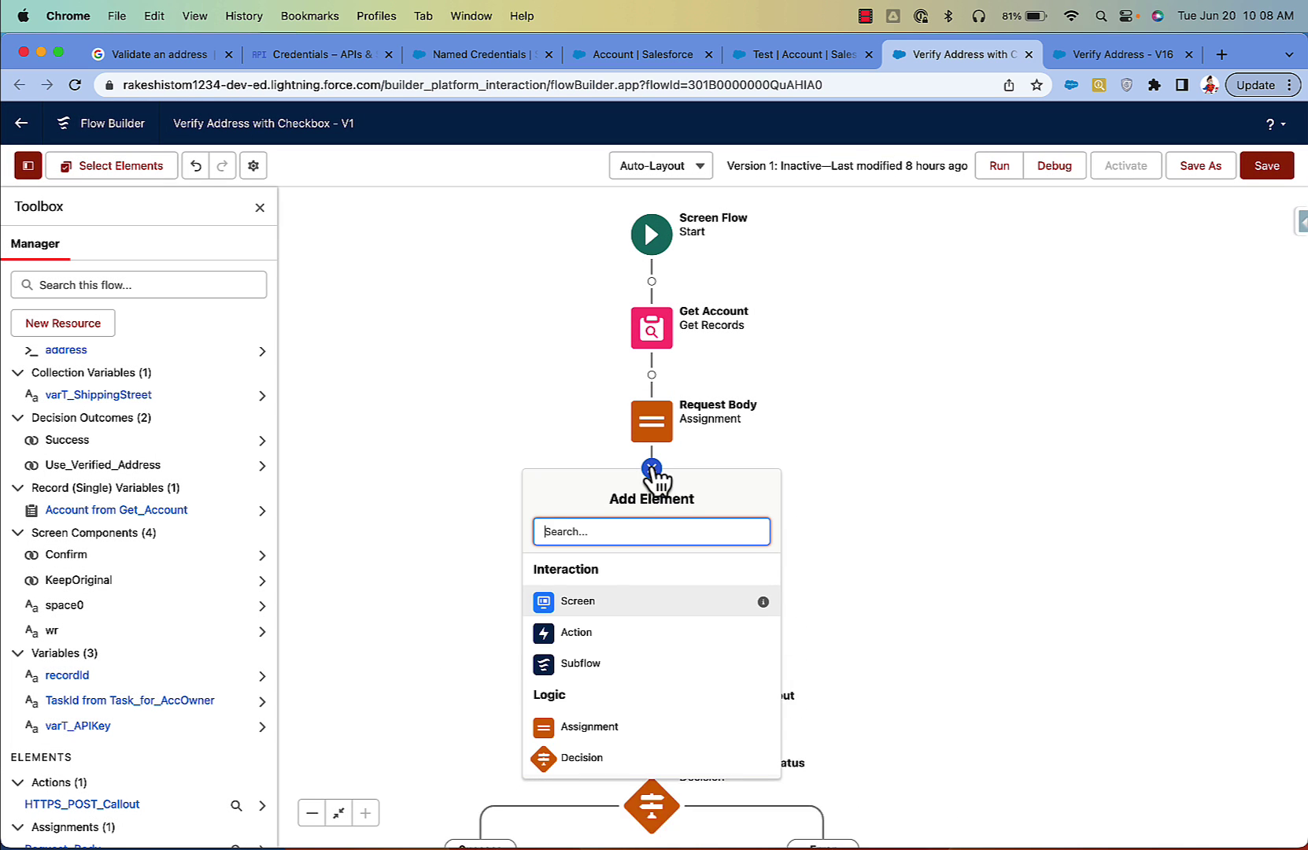
Step: Start adding a Verify Address action after Request Body, then cancel it
left_click(608, 634)
left_click(632, 287)
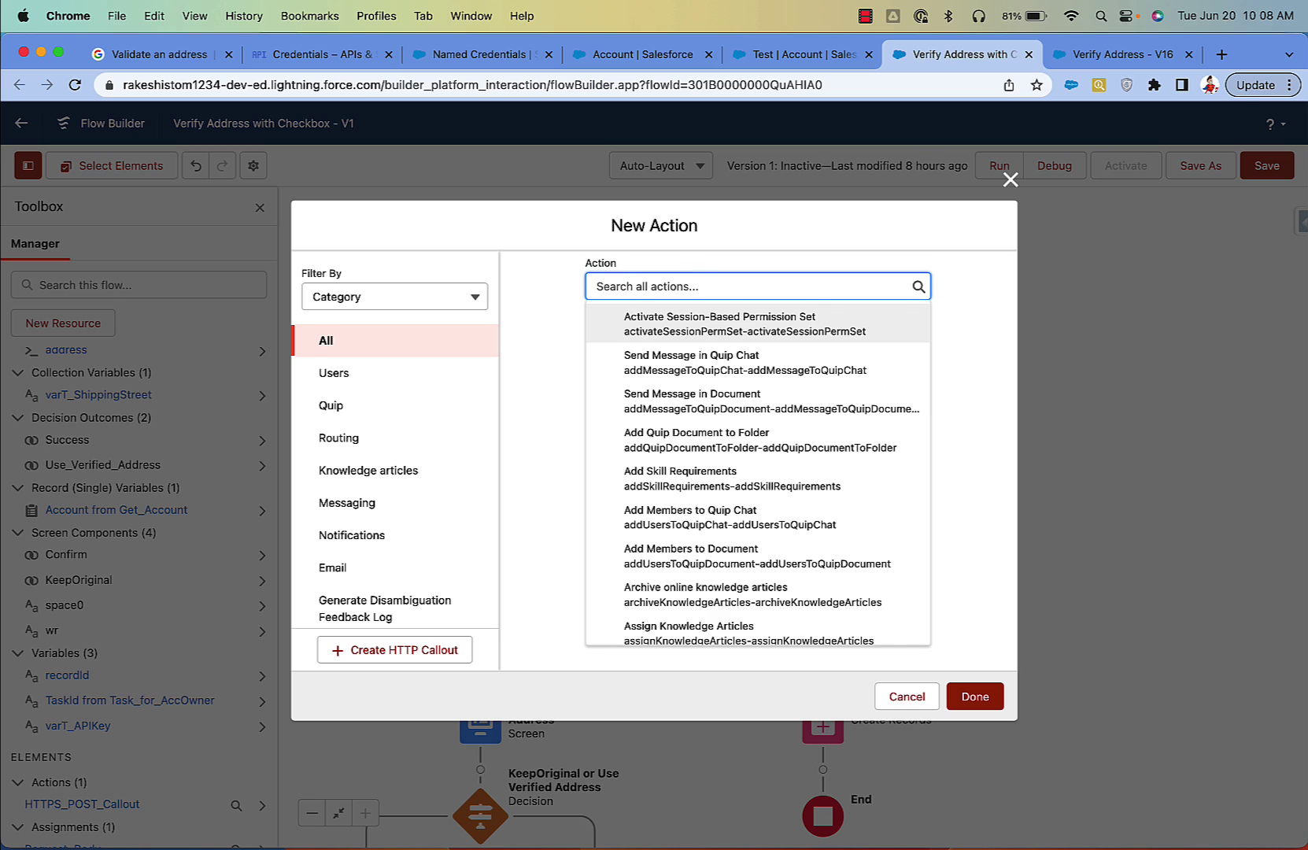
type("verify")
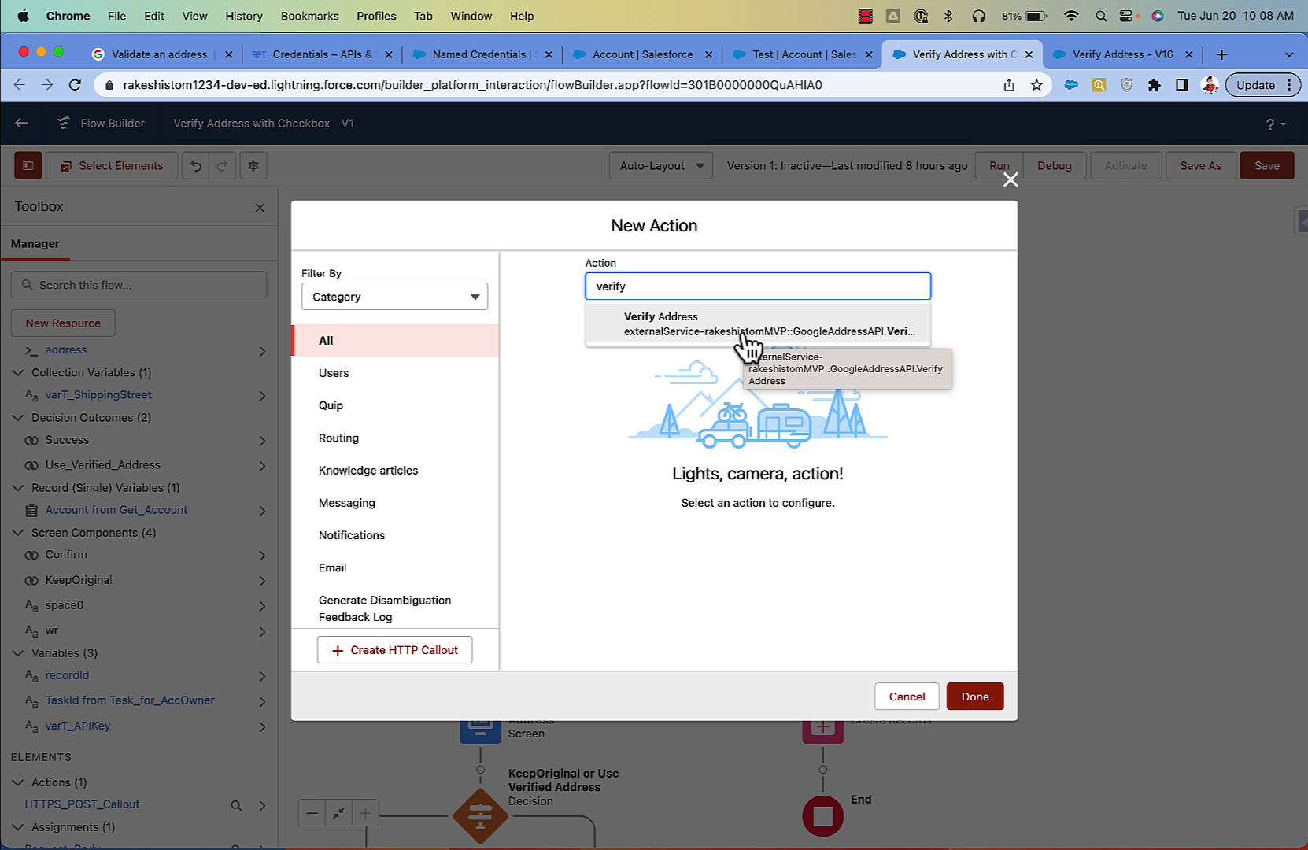
left_click(742, 334)
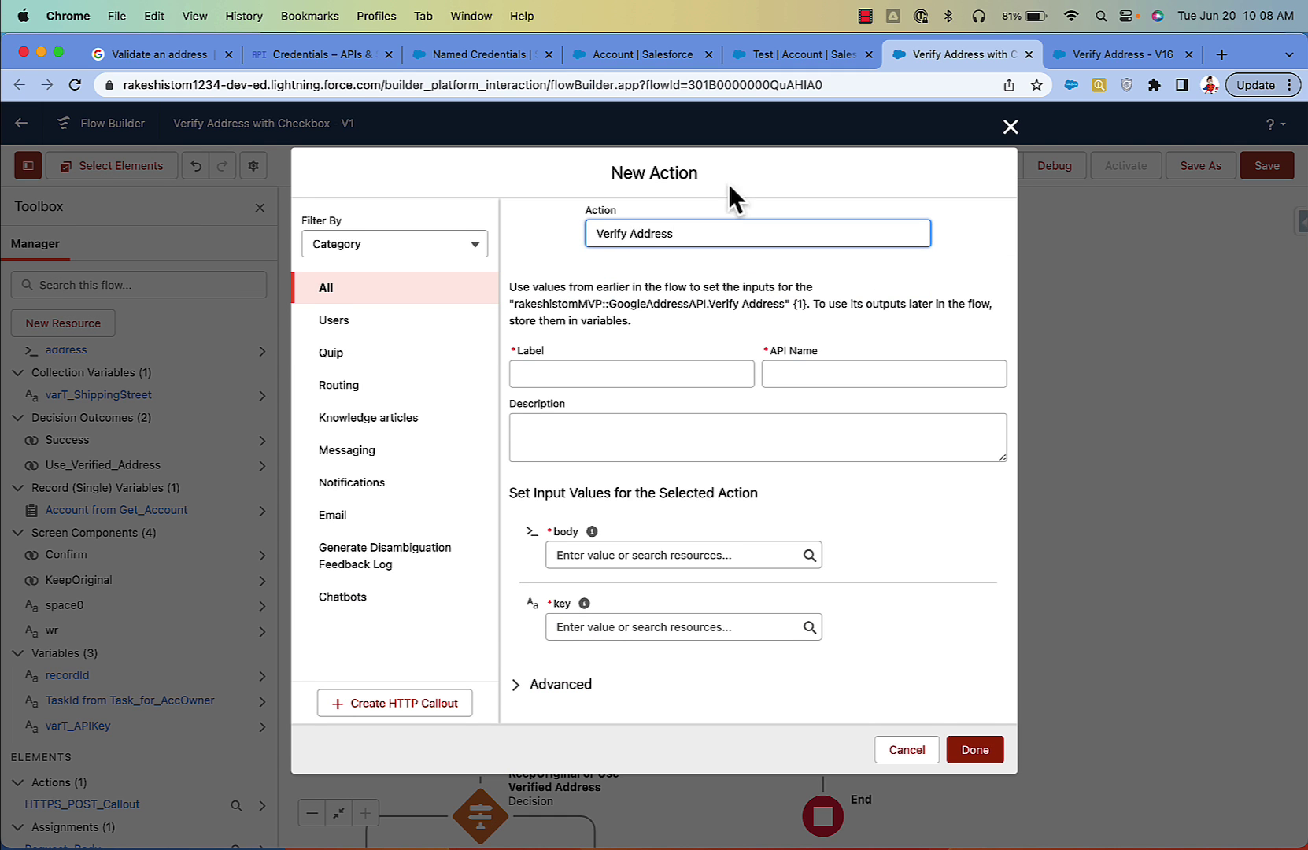
left_click(893, 741)
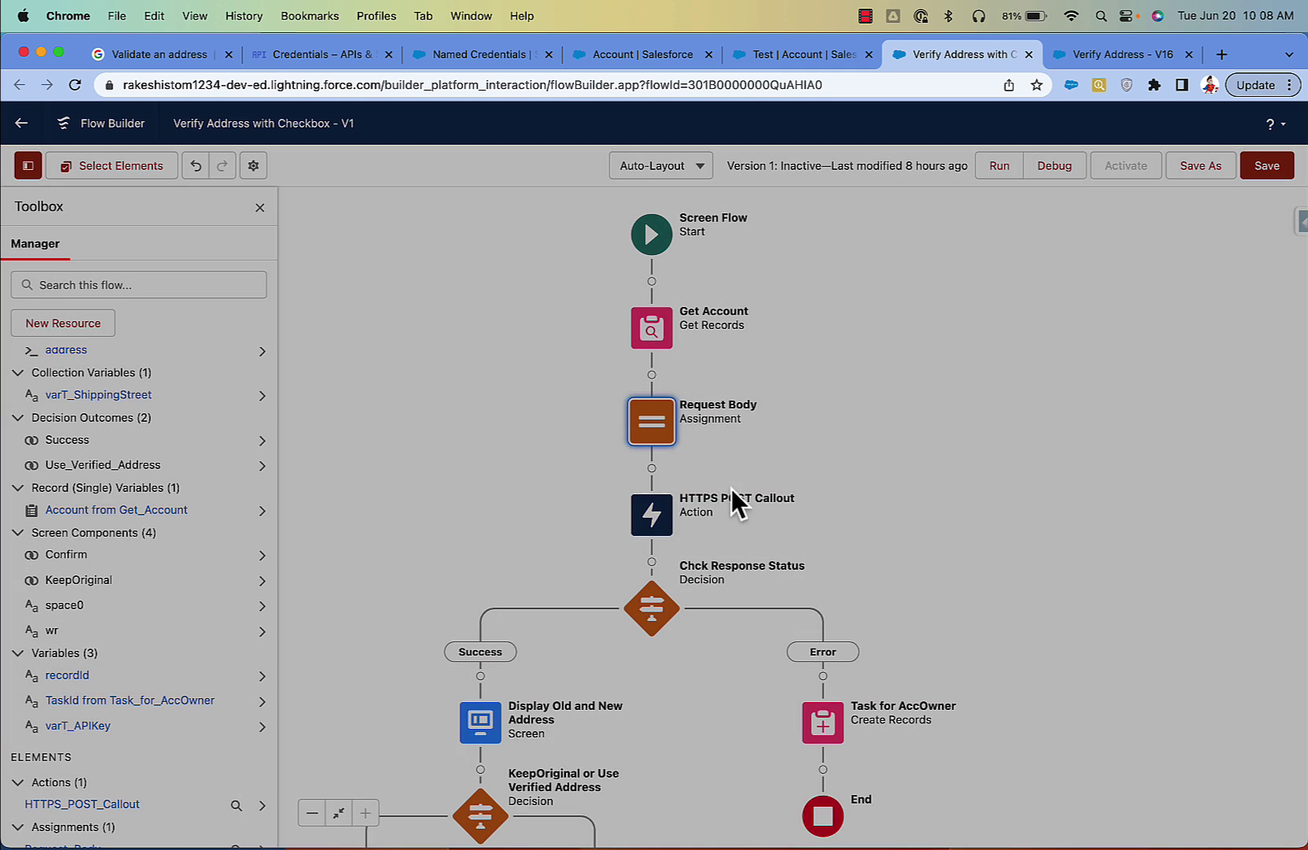
Step: Set the HTTPS POST Callout body input to the address variable and check the key is varT_APIKey
left_click(658, 519)
left_click(651, 716)
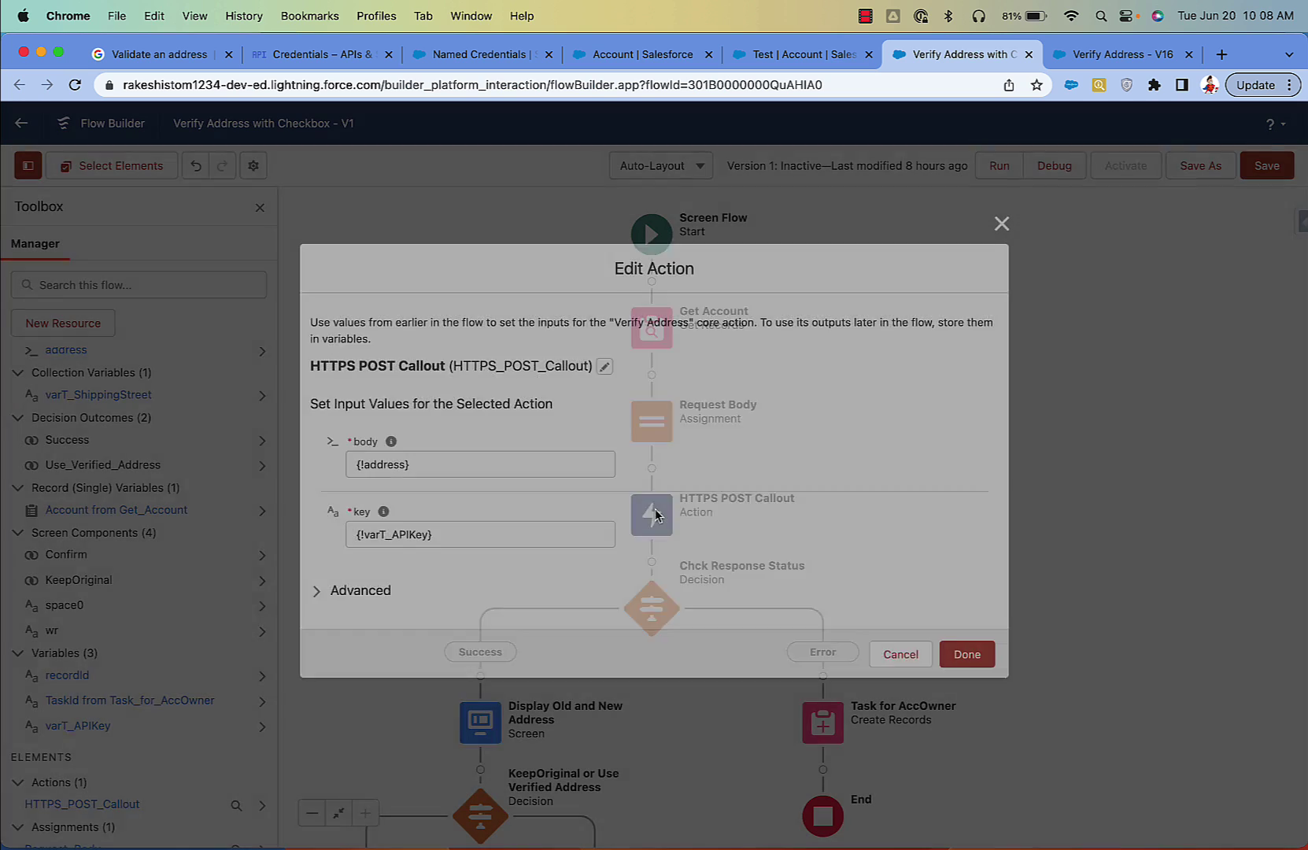
left_click(413, 463)
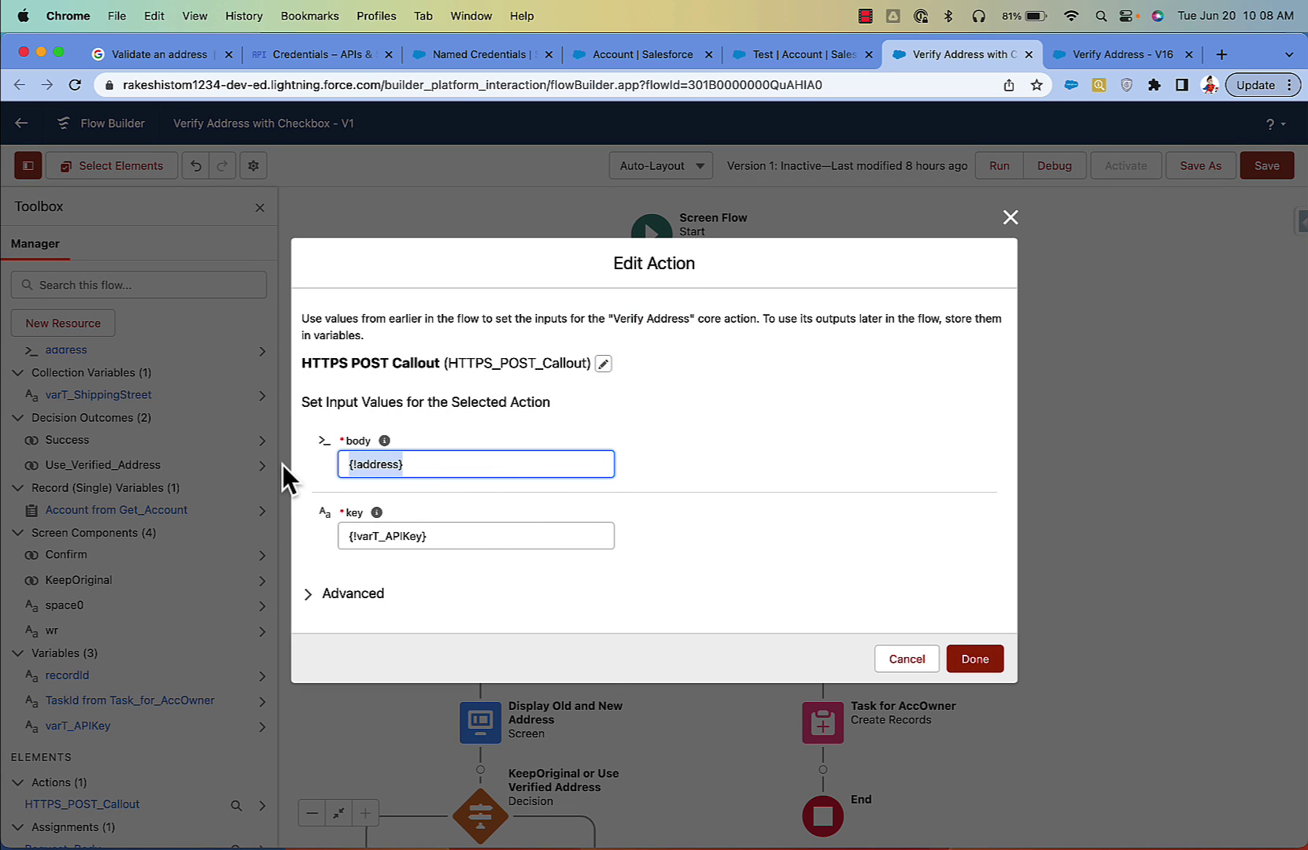
key("BackSpace")
type("add")
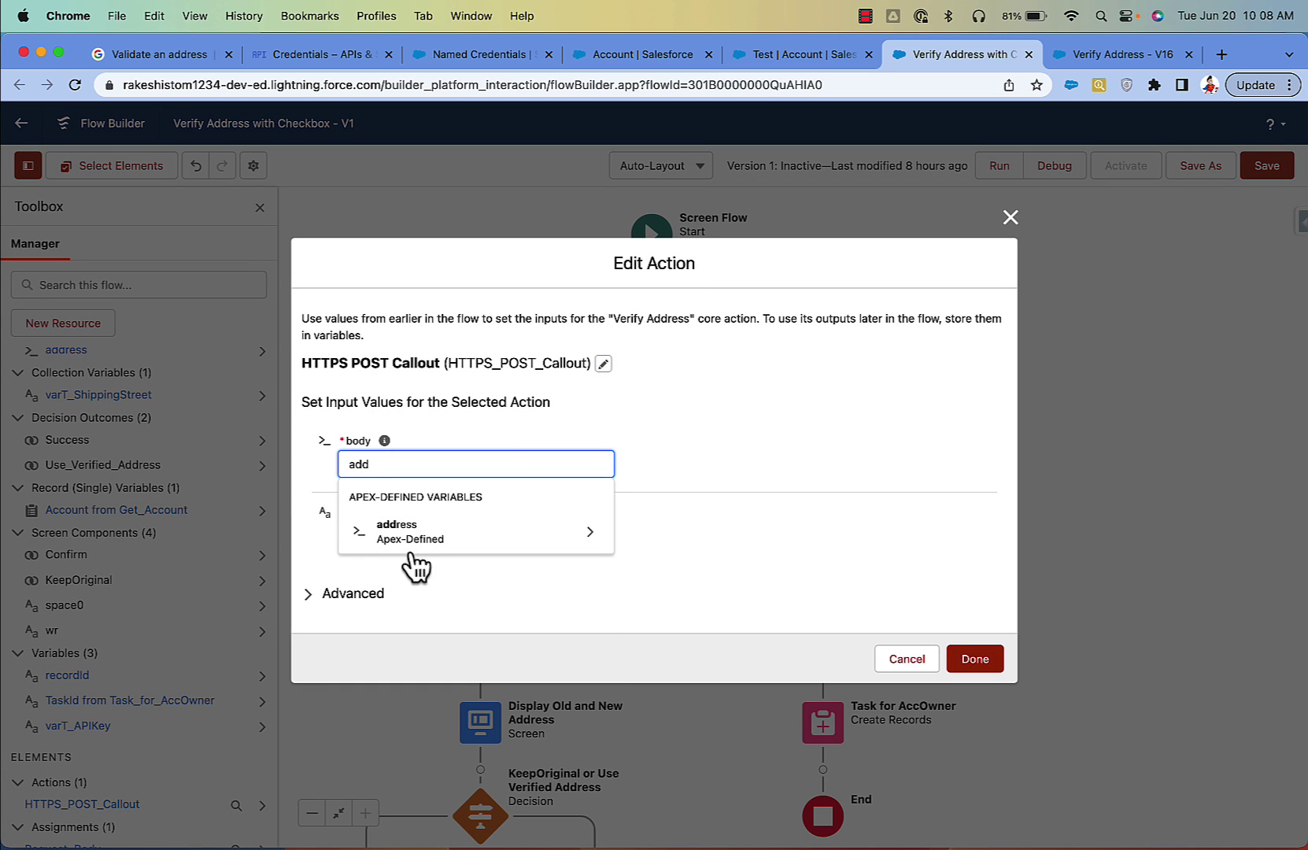
left_click(456, 539)
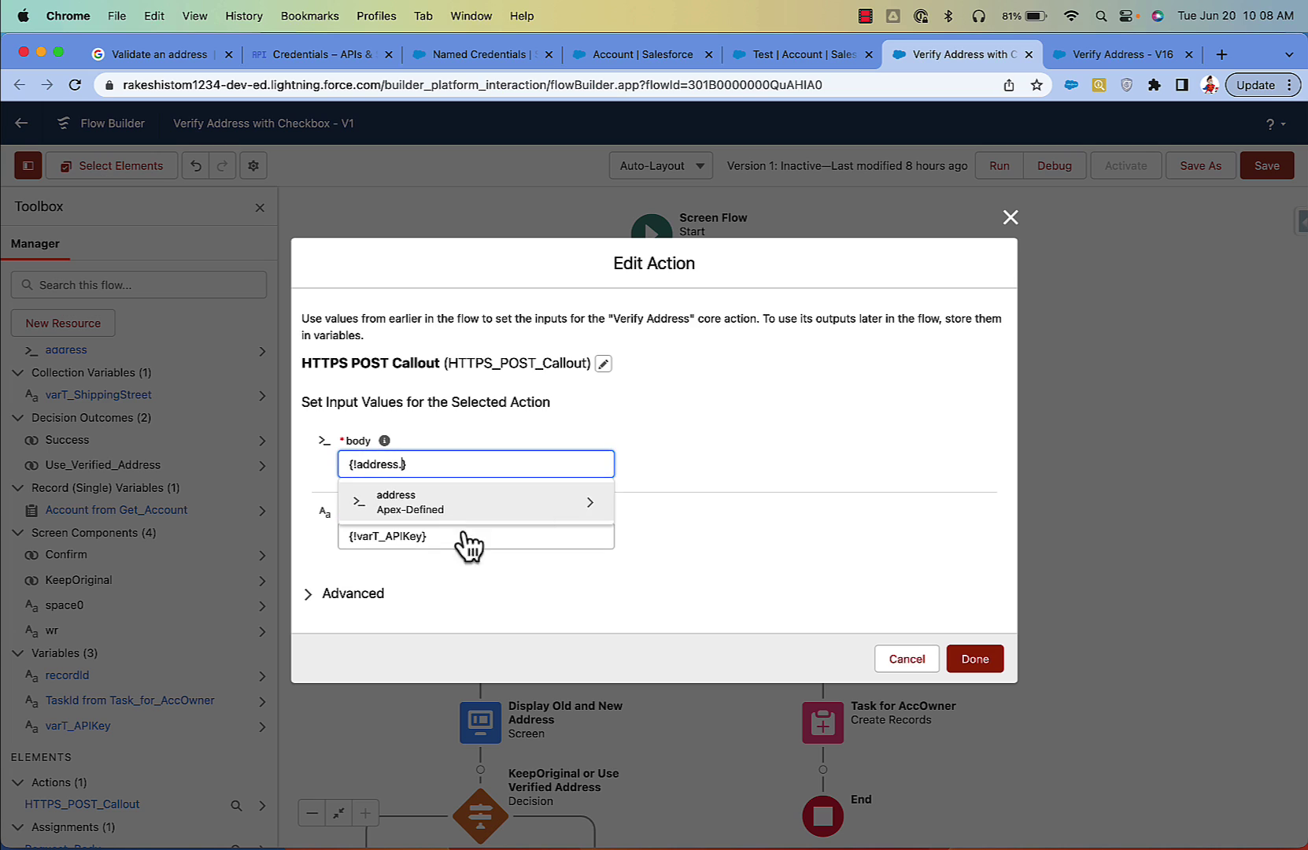
left_click(456, 535)
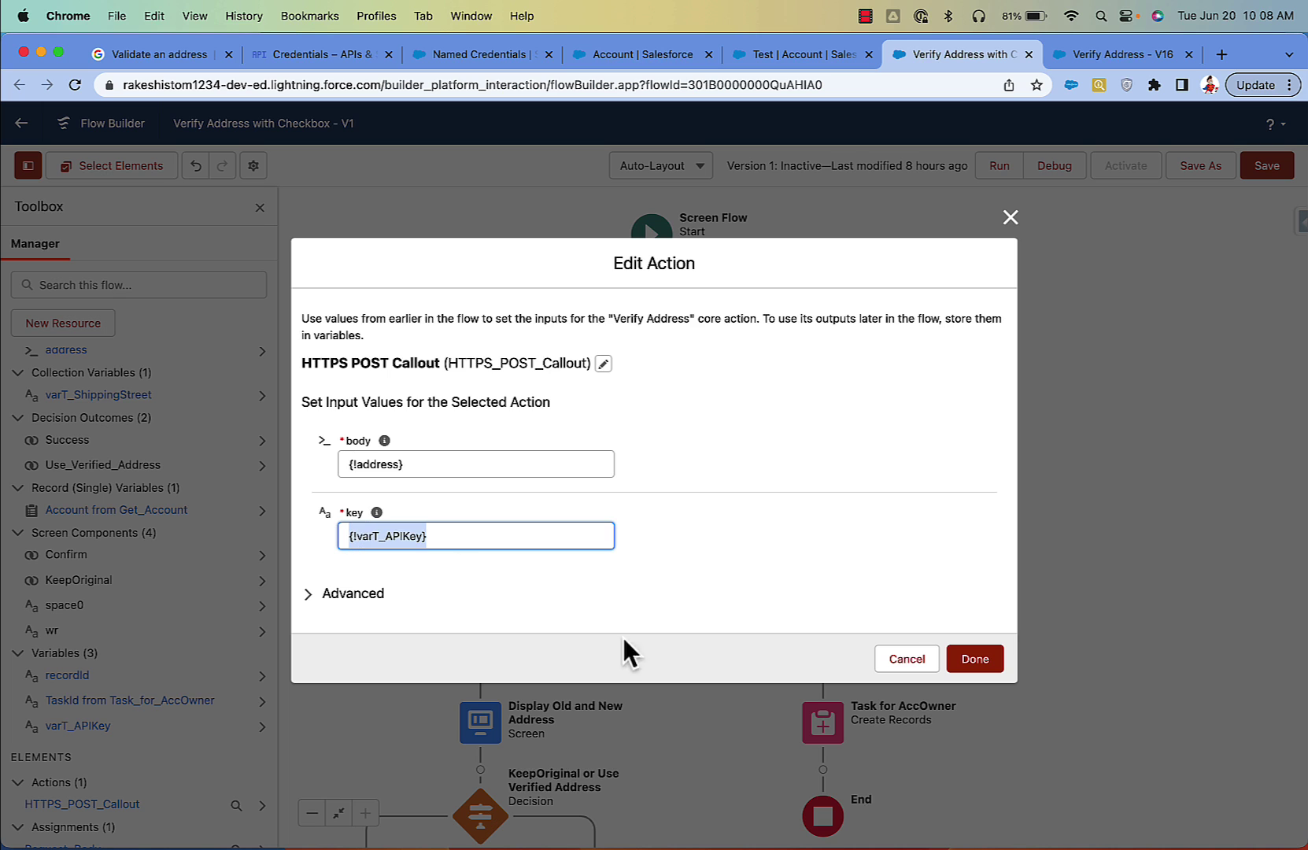
Step: Confirm the callout inputs and reset Request Body's addressLines variable to address > address > addressLines
left_click(966, 660)
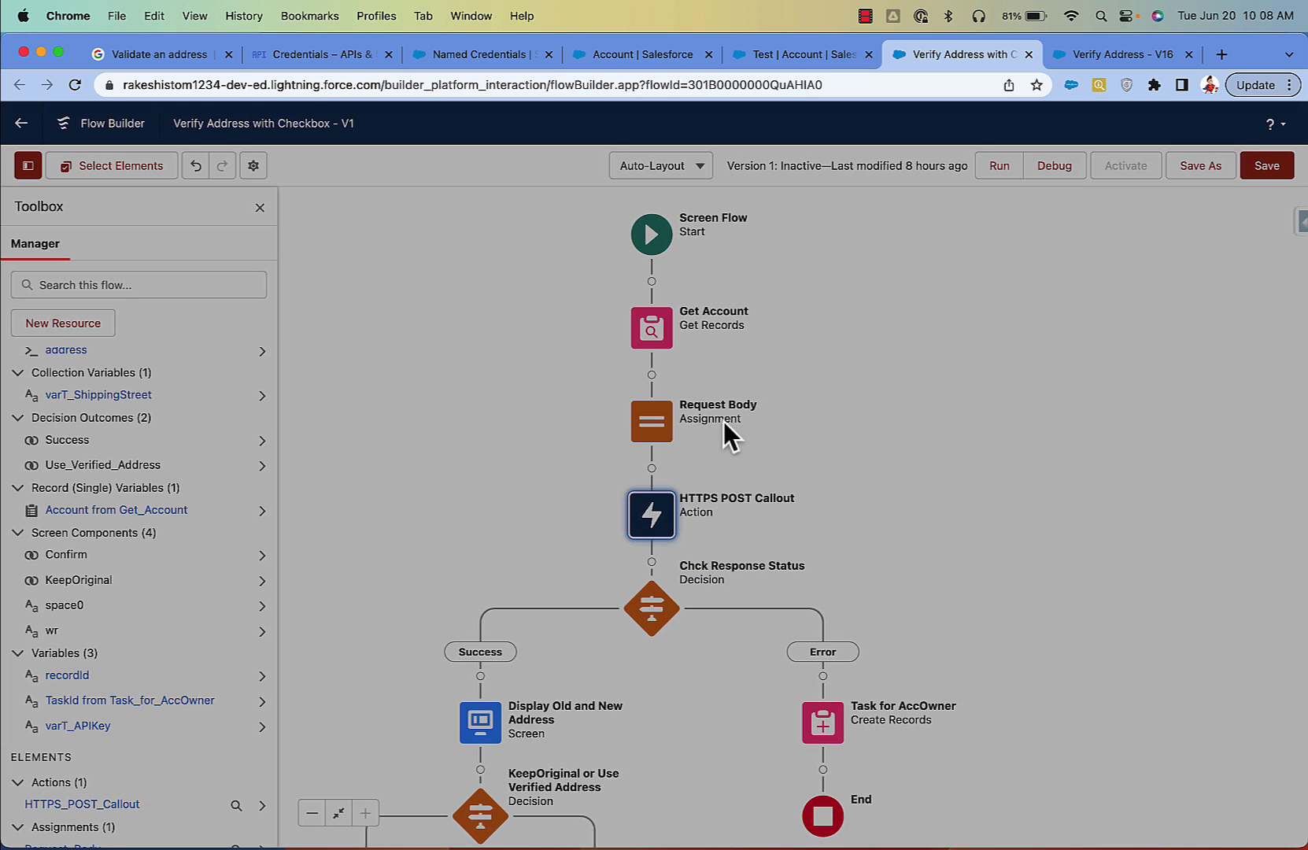
double_click(647, 429)
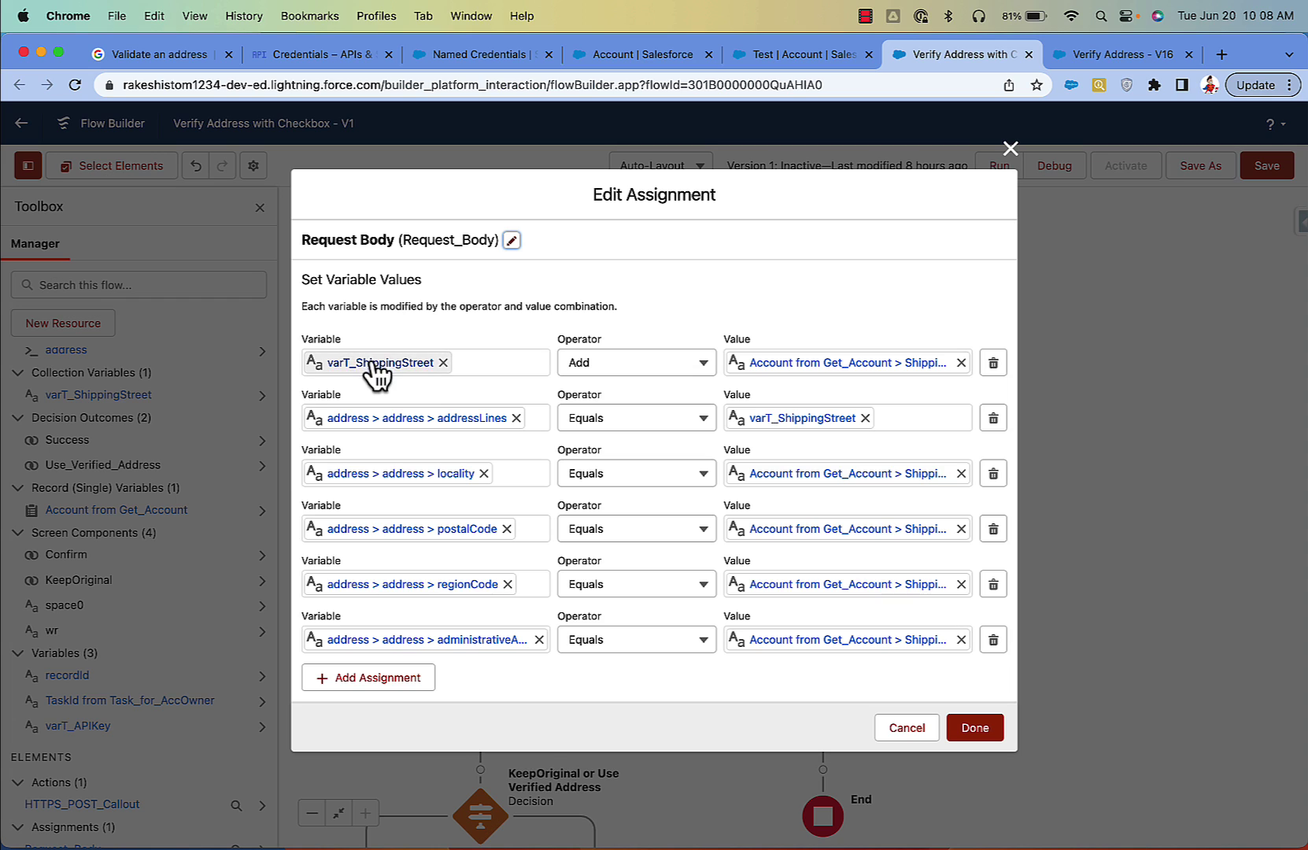
left_click(379, 419)
left_click_drag(506, 423, 242, 420)
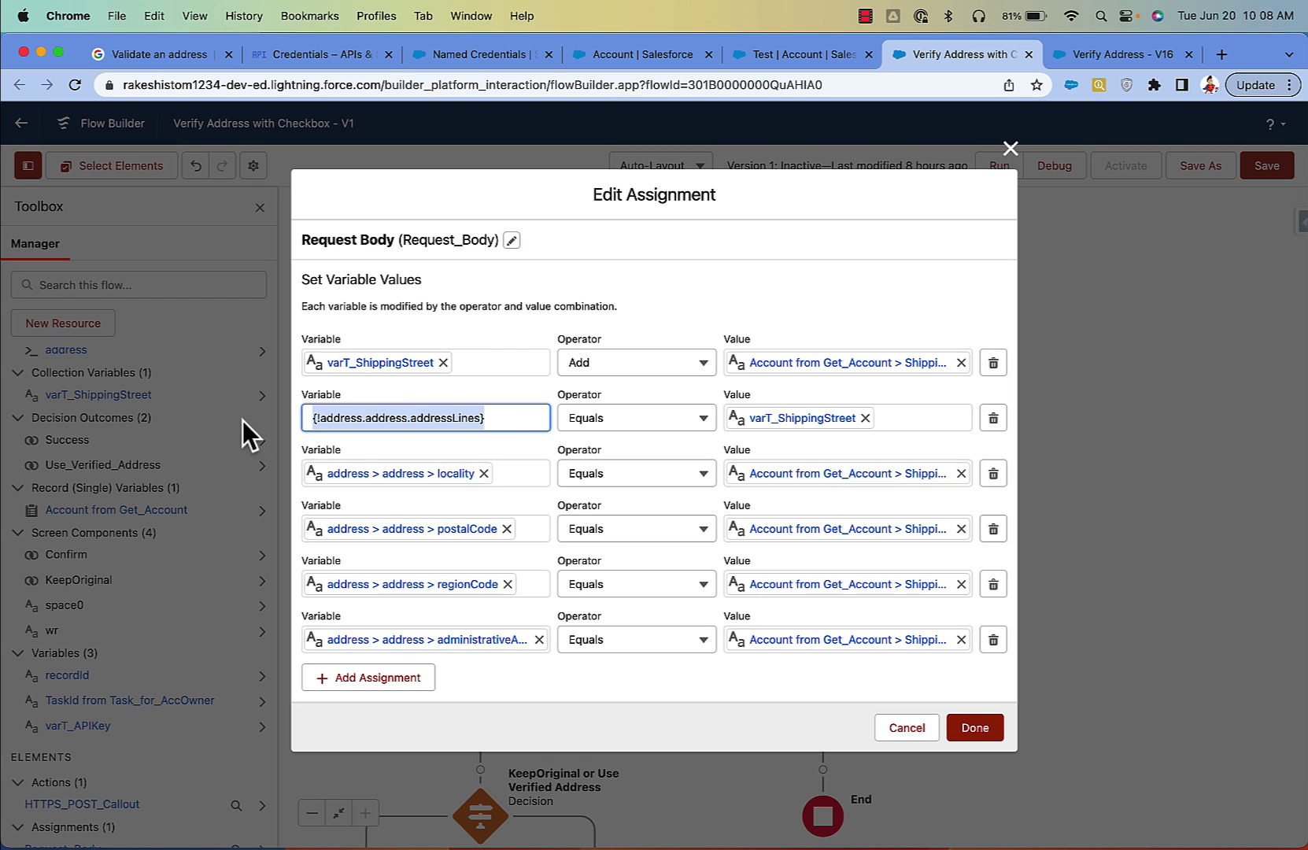
type("add")
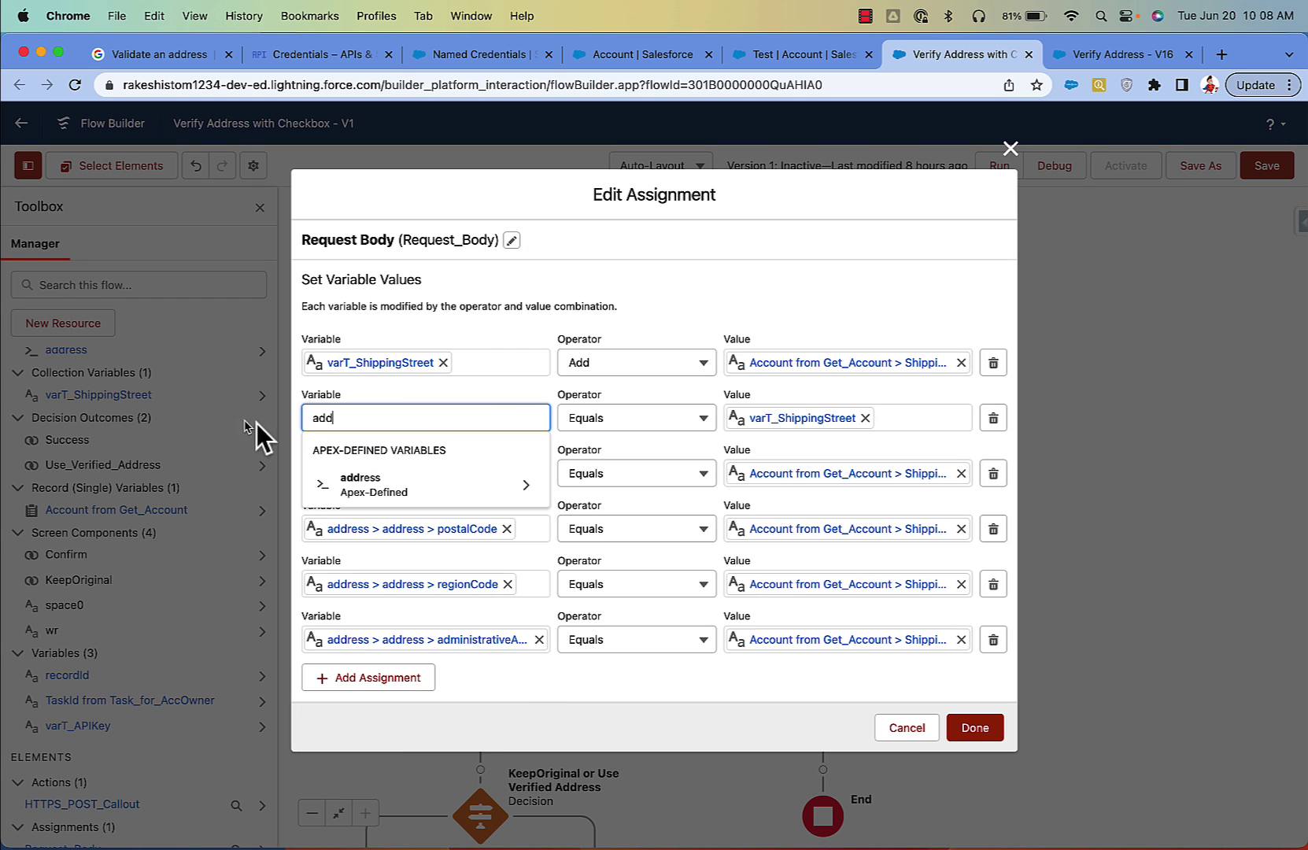
left_click(391, 488)
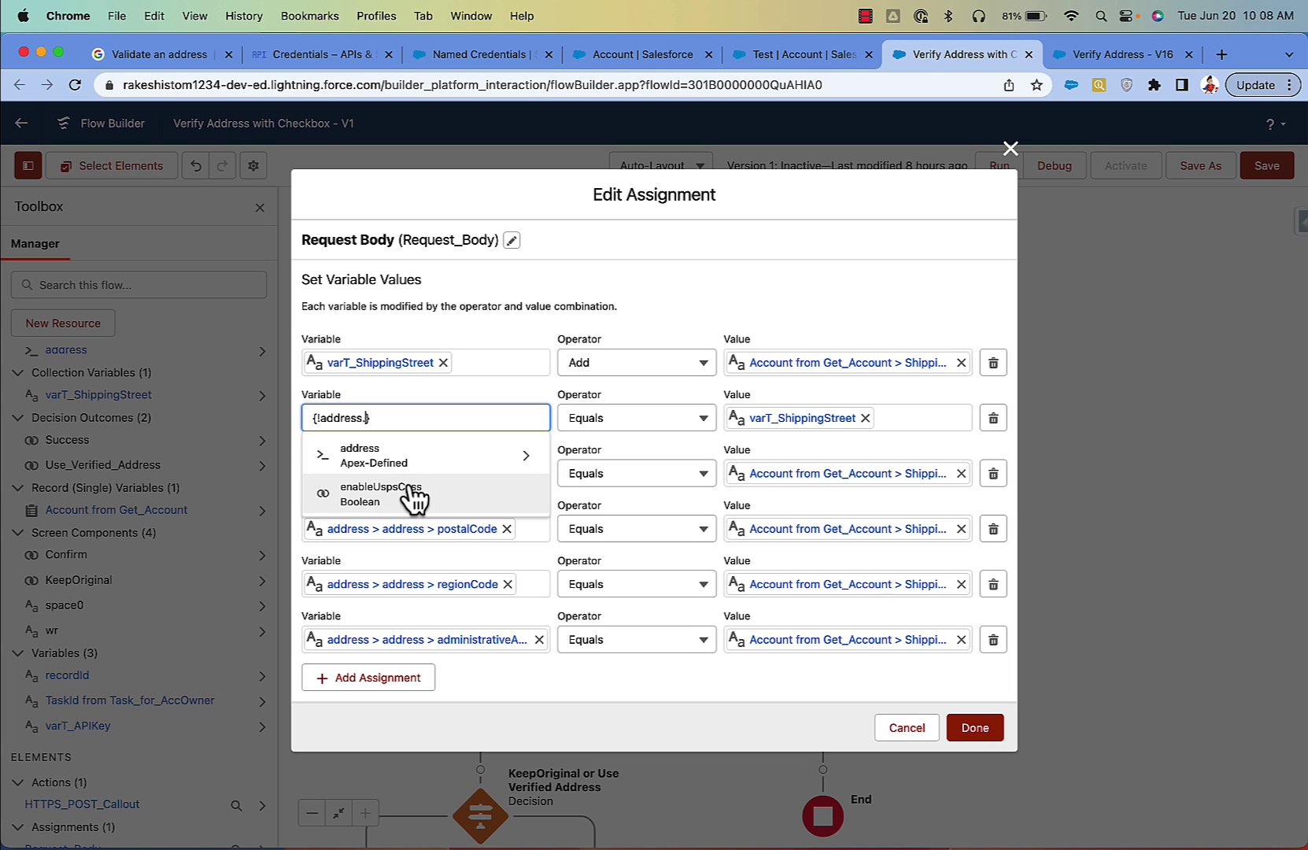
left_click(429, 463)
left_click(429, 463)
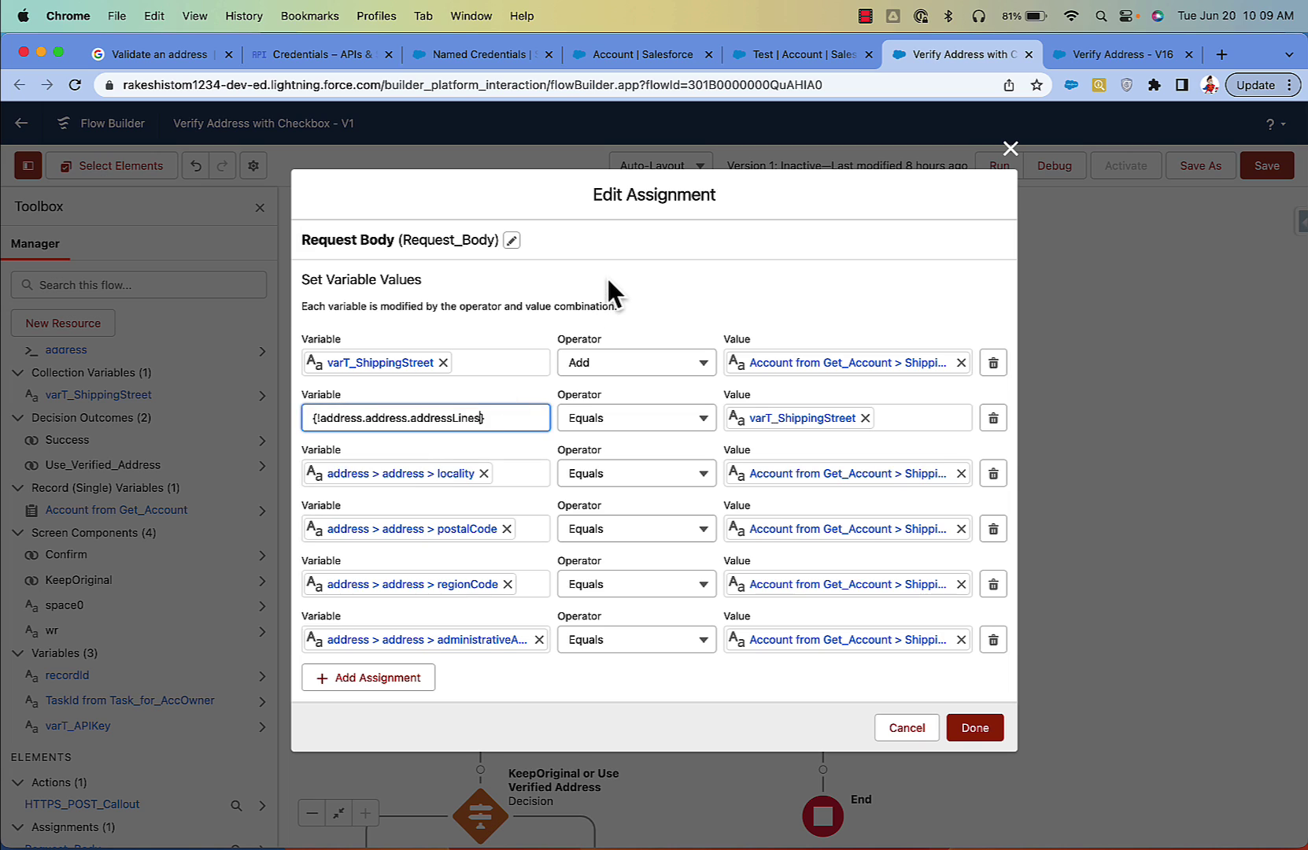
left_click(610, 292)
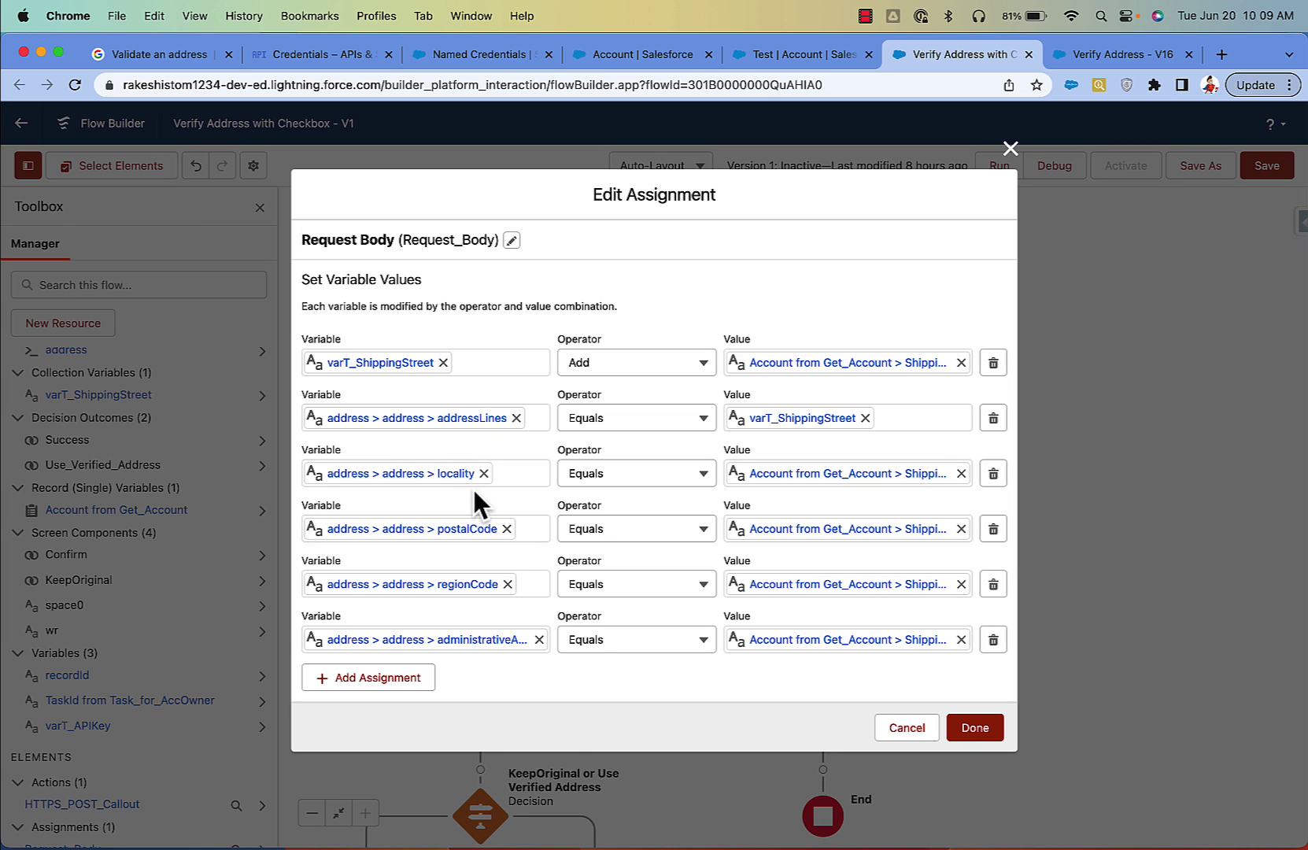
Step: Try adding an empty assignment row, then dismiss it and close the assignment editor
left_click(397, 677)
left_click(392, 668)
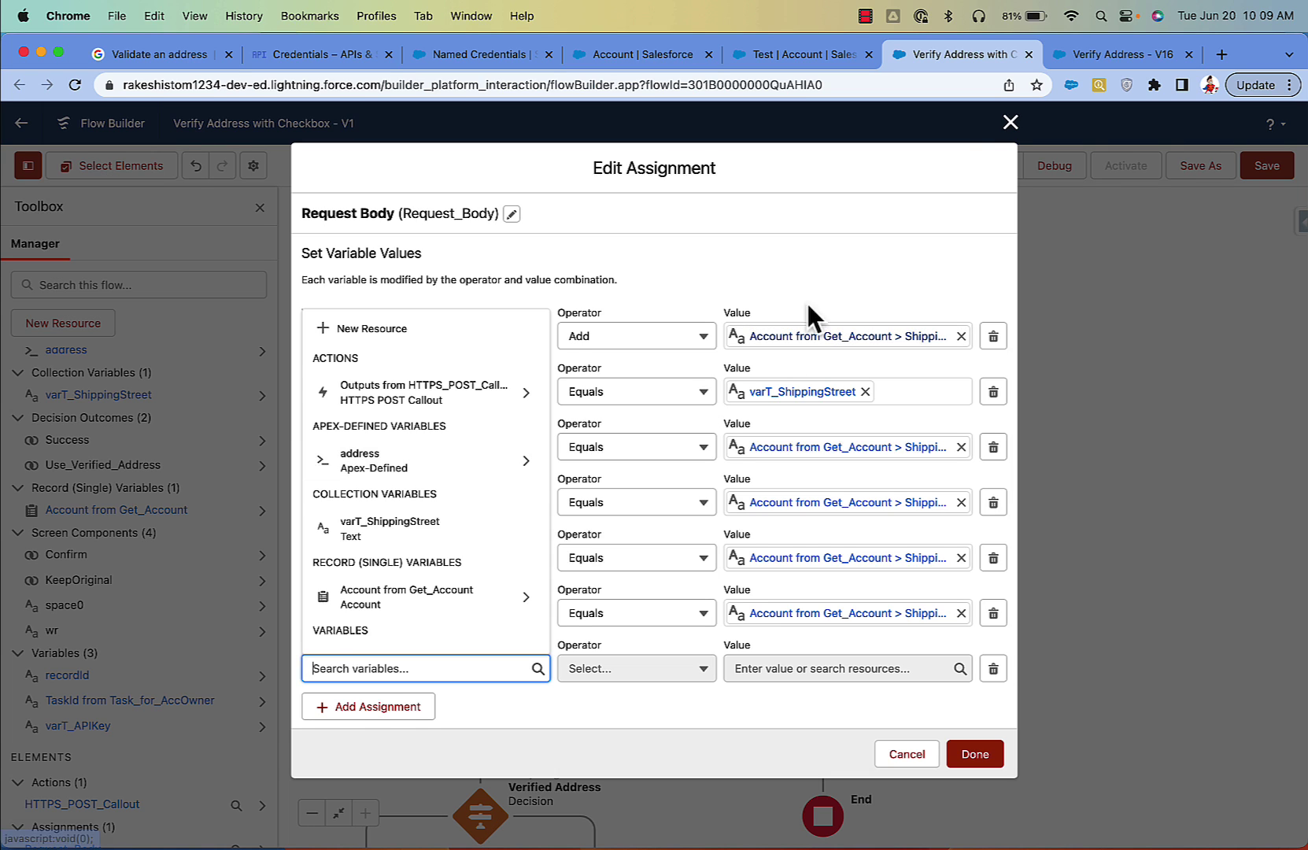
left_click(1009, 124)
left_click(1010, 124)
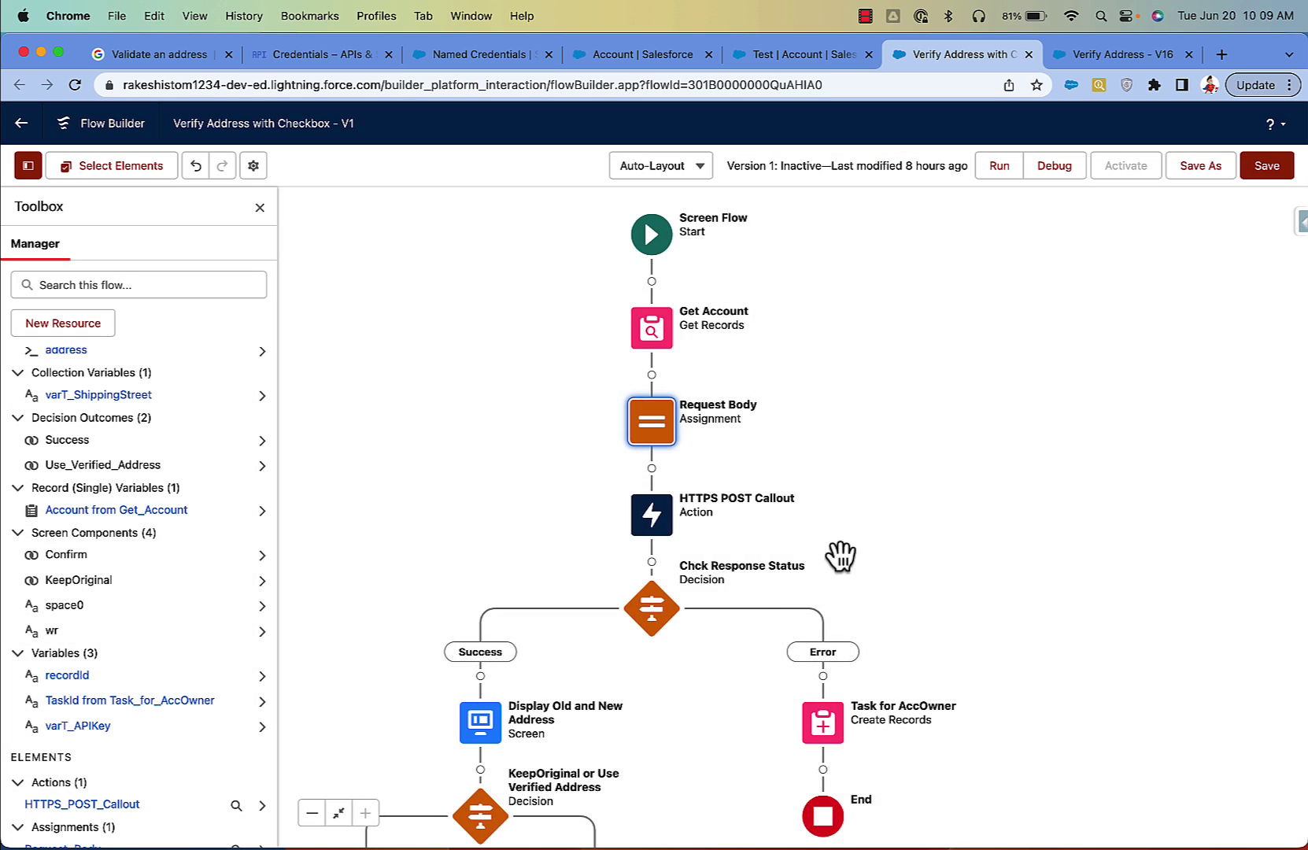
left_click_drag(840, 555, 910, 417)
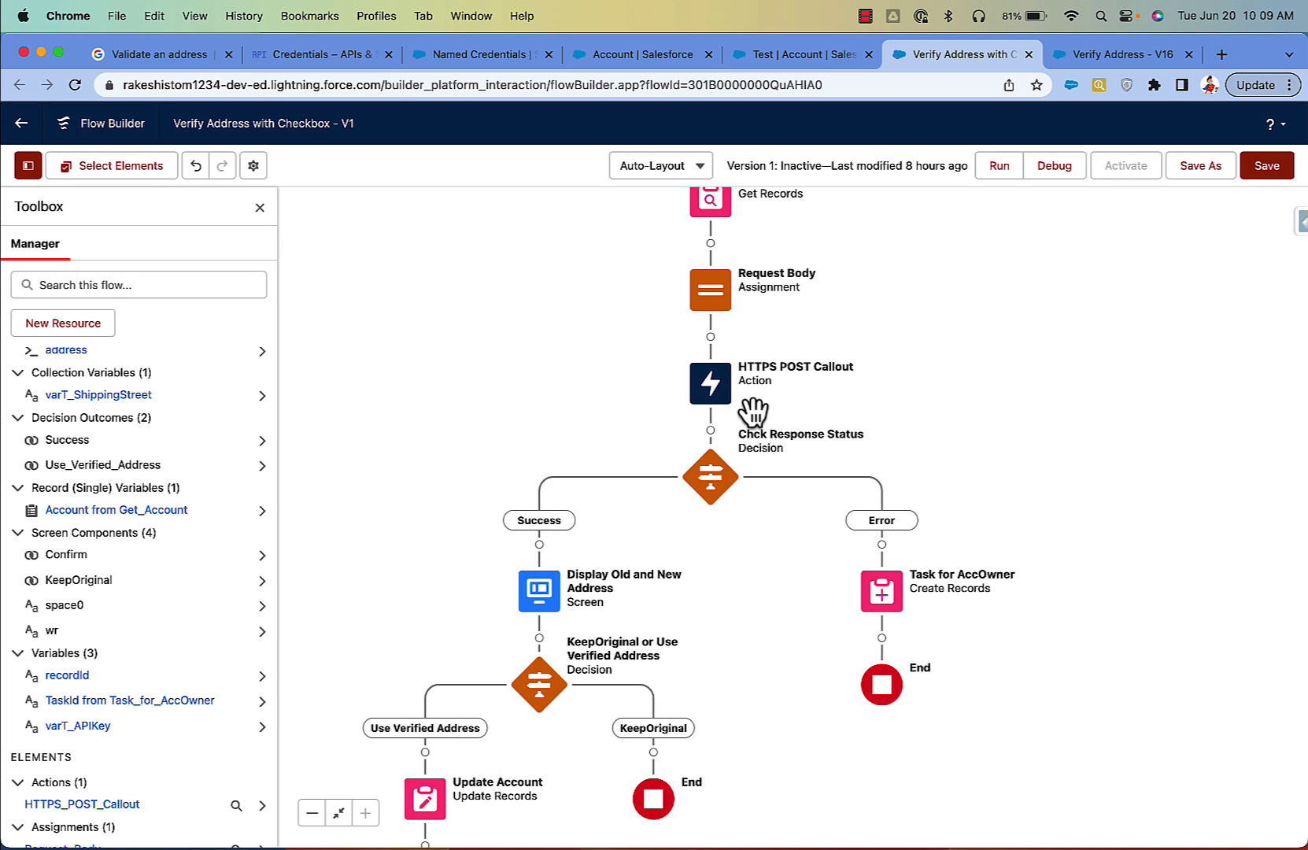
left_click(712, 476)
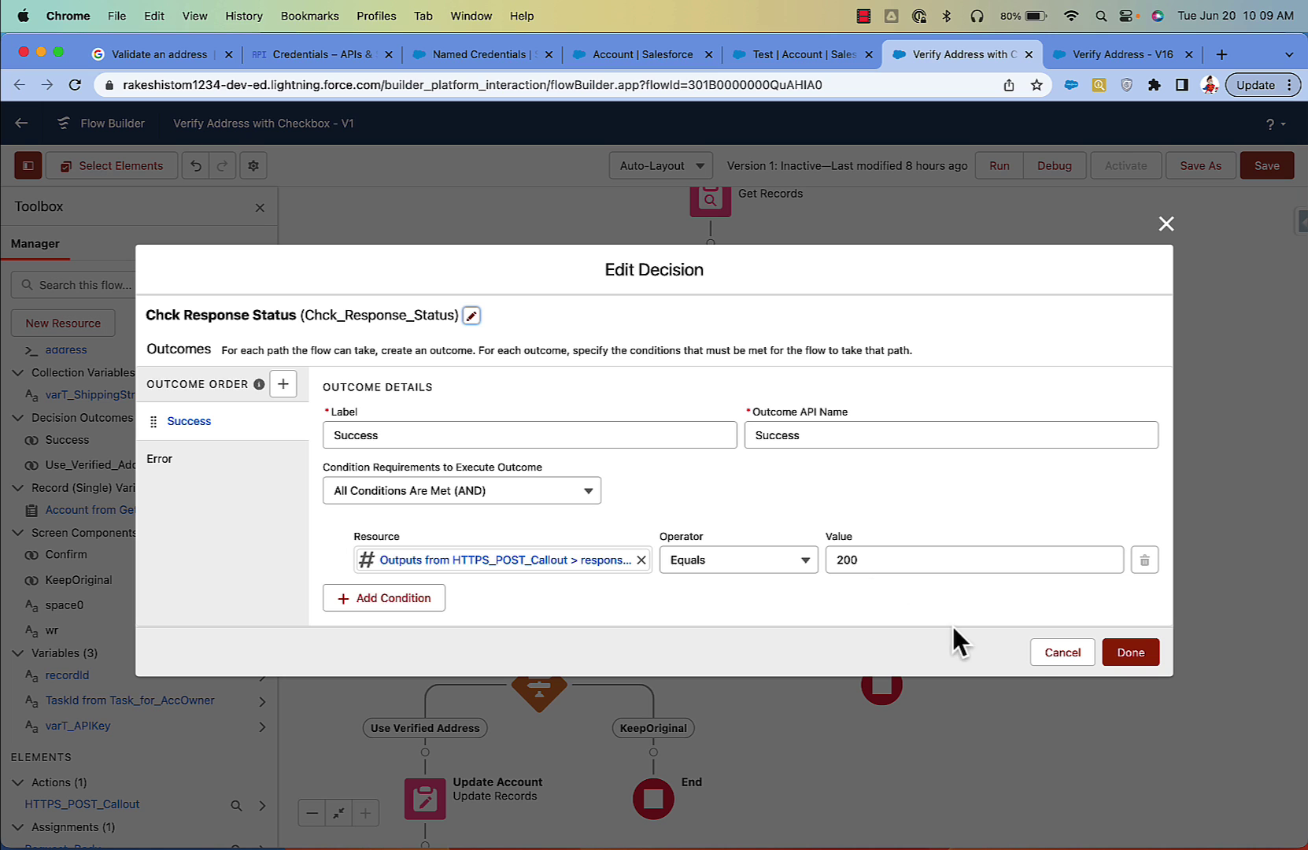
left_click(1040, 653)
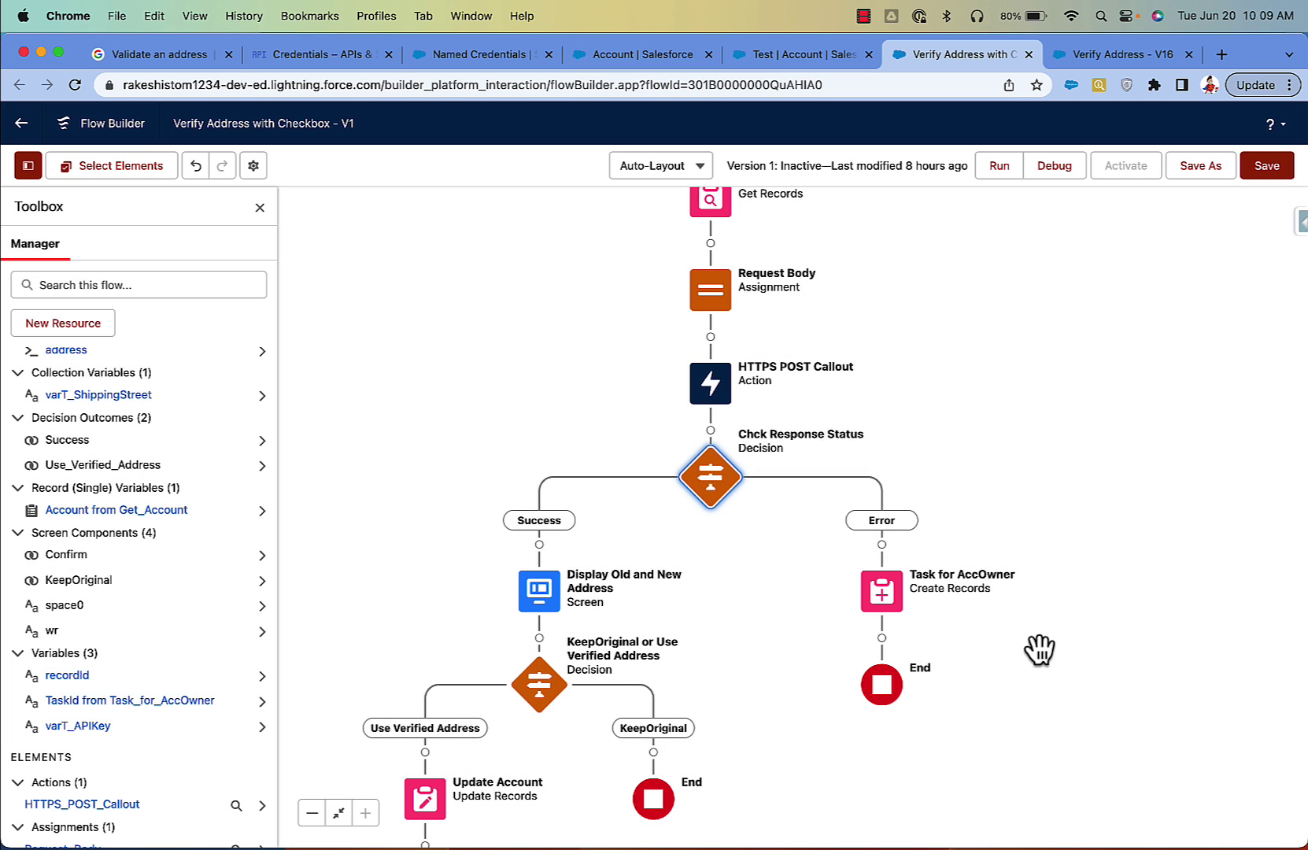
left_click_drag(743, 619, 753, 579)
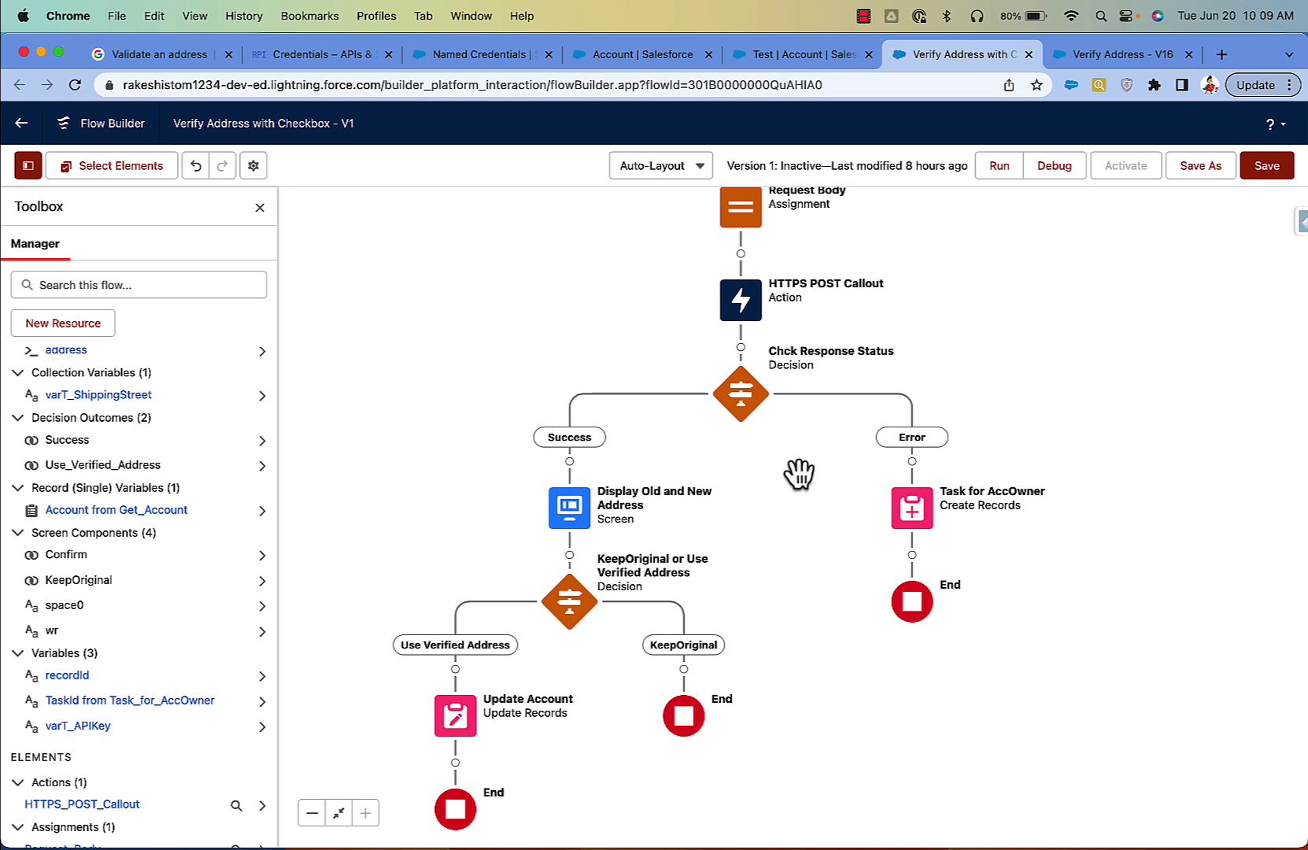
Step: Open Task for AccOwner and set its Description to the HTTPS_POST_Callout defaultExc output
left_click(915, 512)
left_click(913, 508)
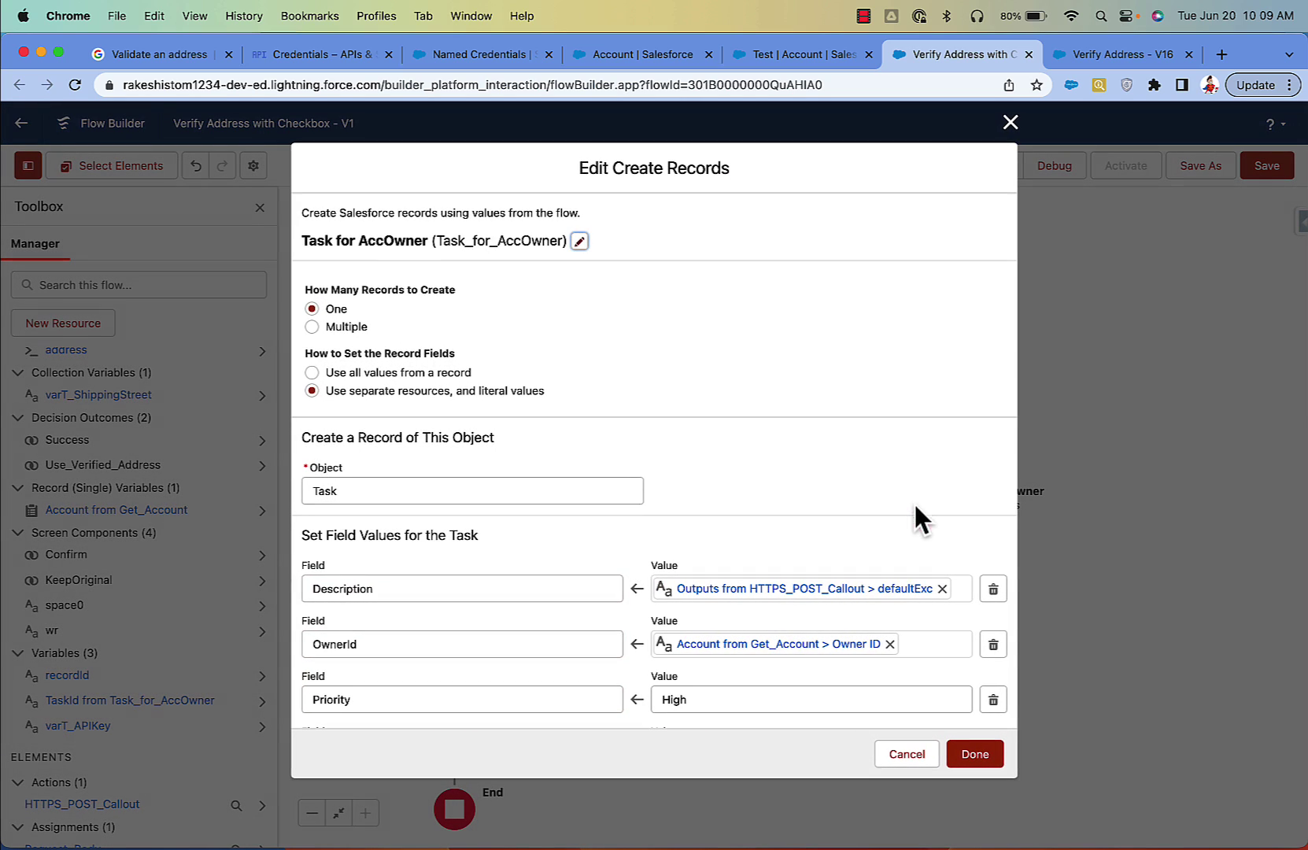
scroll(700, 496, "down", 3)
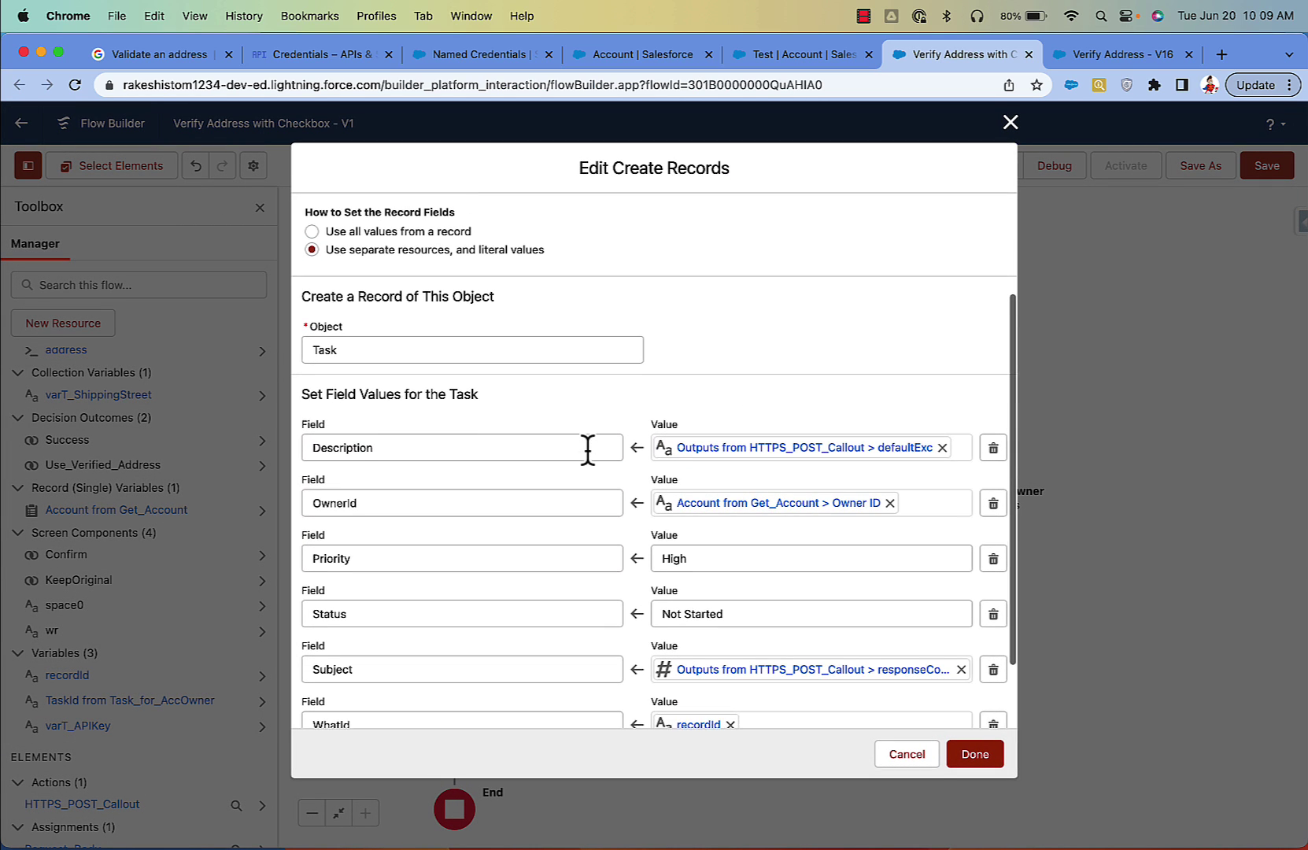
scroll(414, 315, "up", 3)
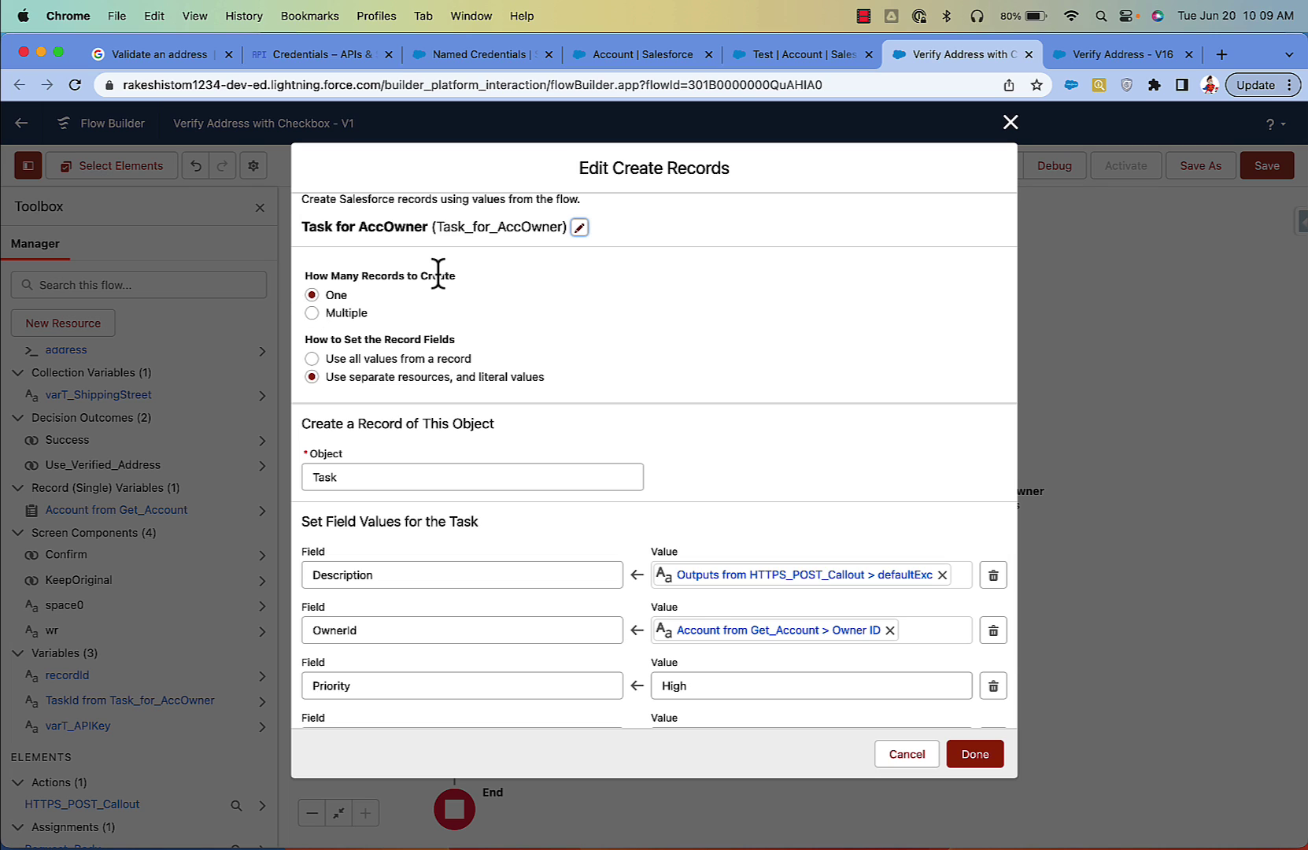
scroll(446, 346, "down", 4)
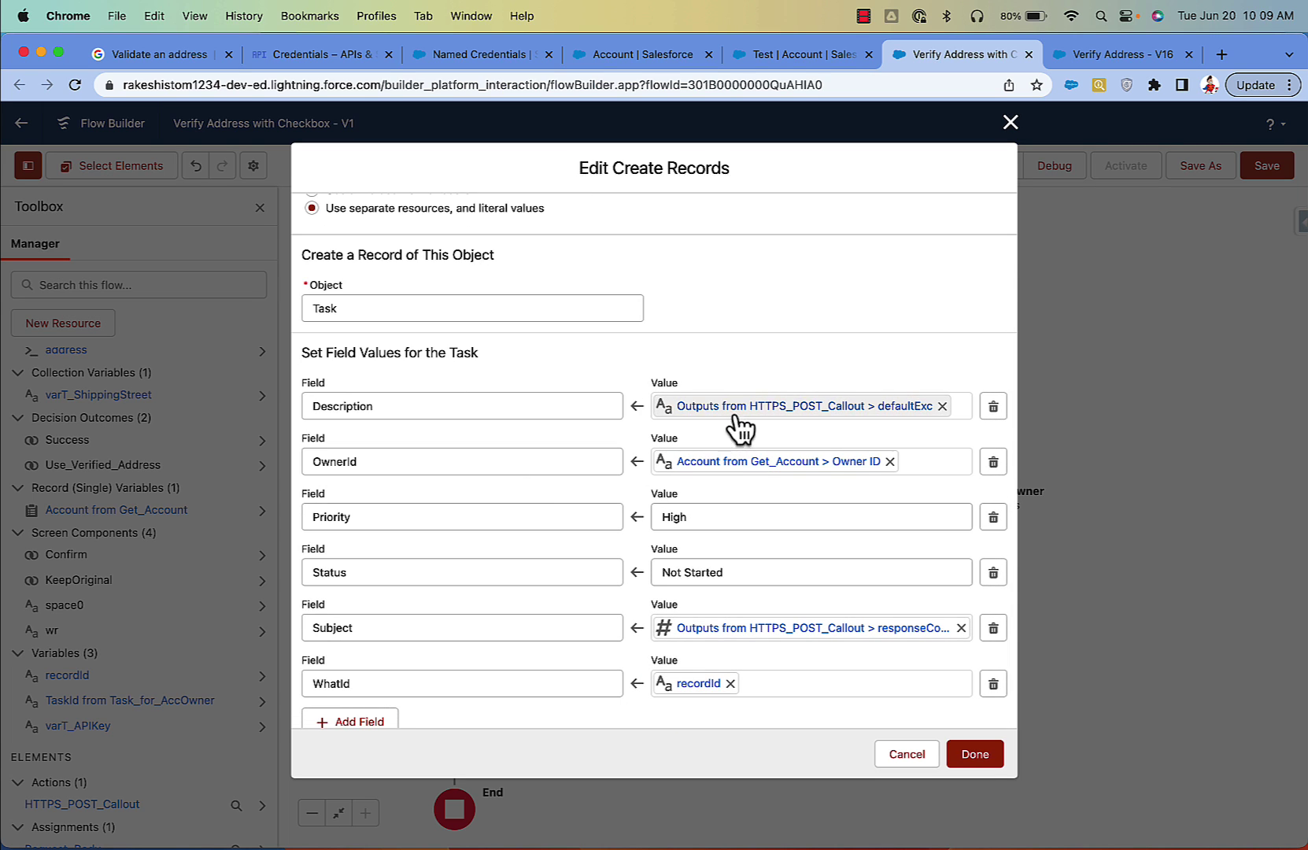
left_click(730, 409)
left_click_drag(819, 404, 578, 404)
key("BackSpace")
type("ou")
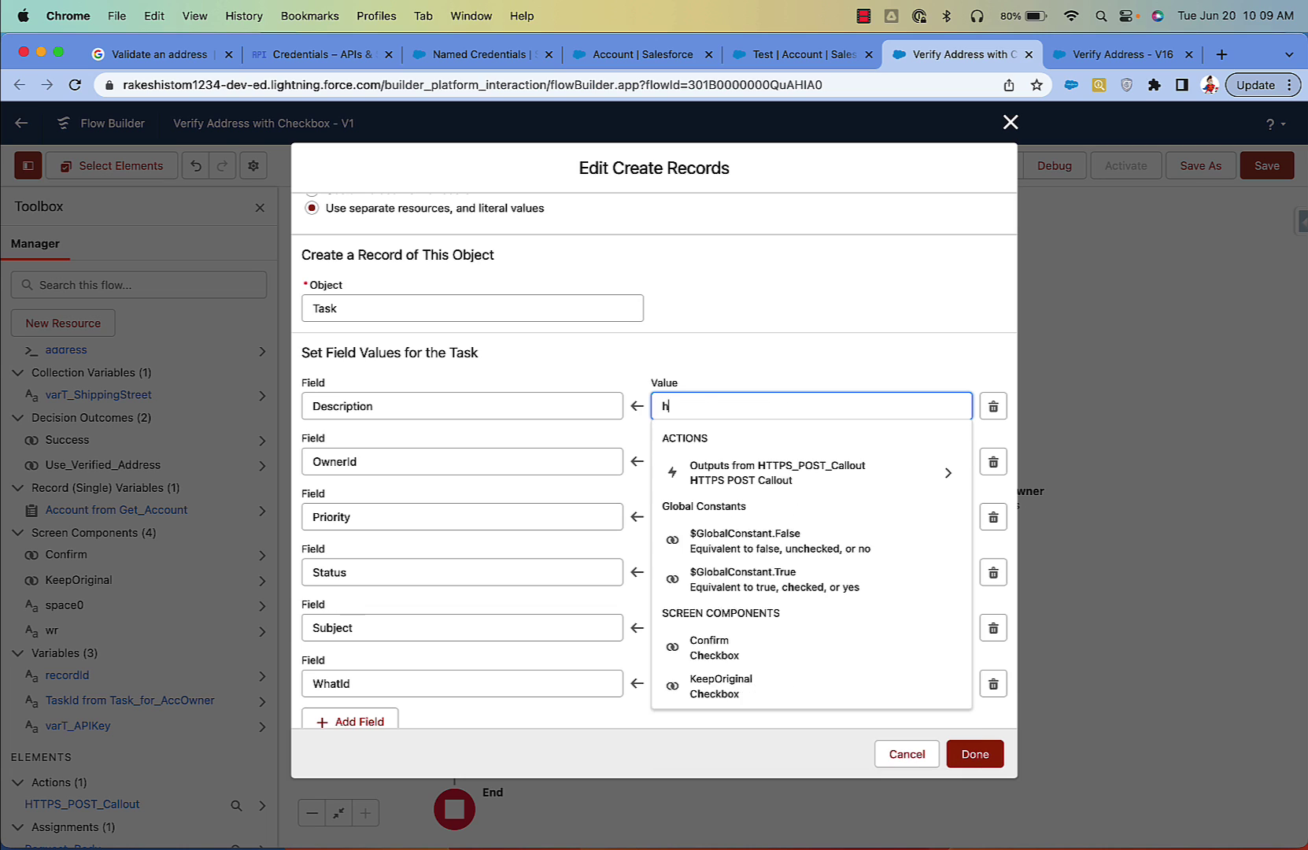
left_click(708, 469)
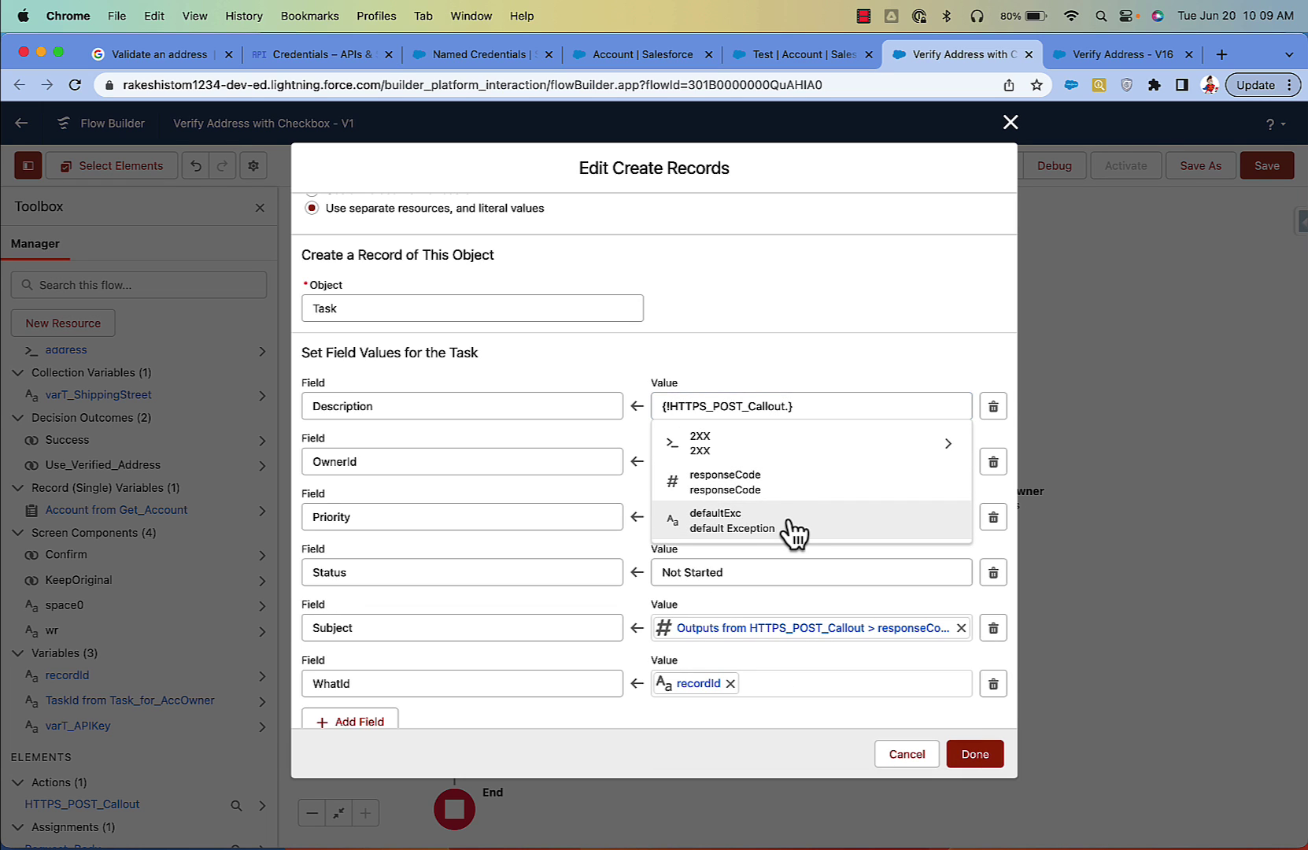
left_click(794, 531)
scroll(806, 559, "down", 1)
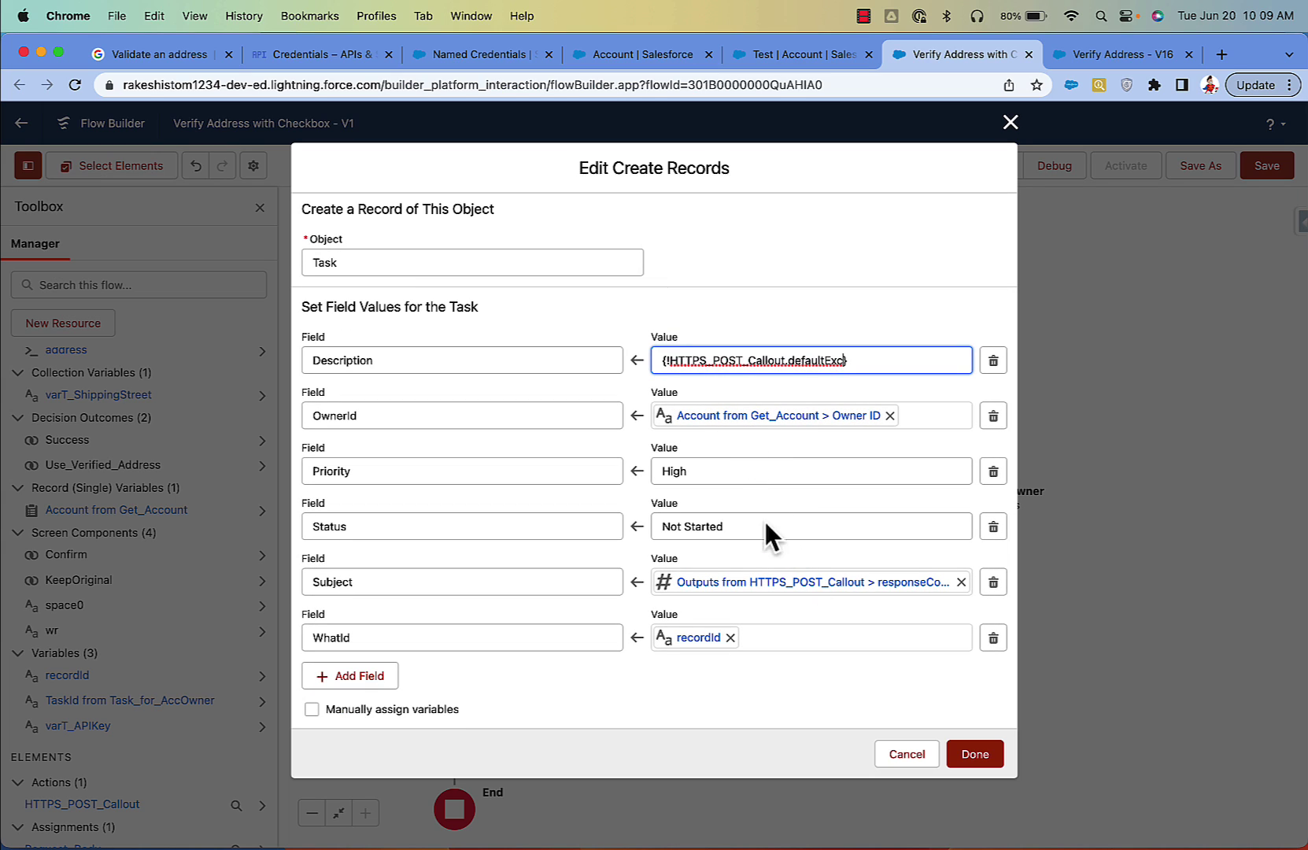
left_click(758, 715)
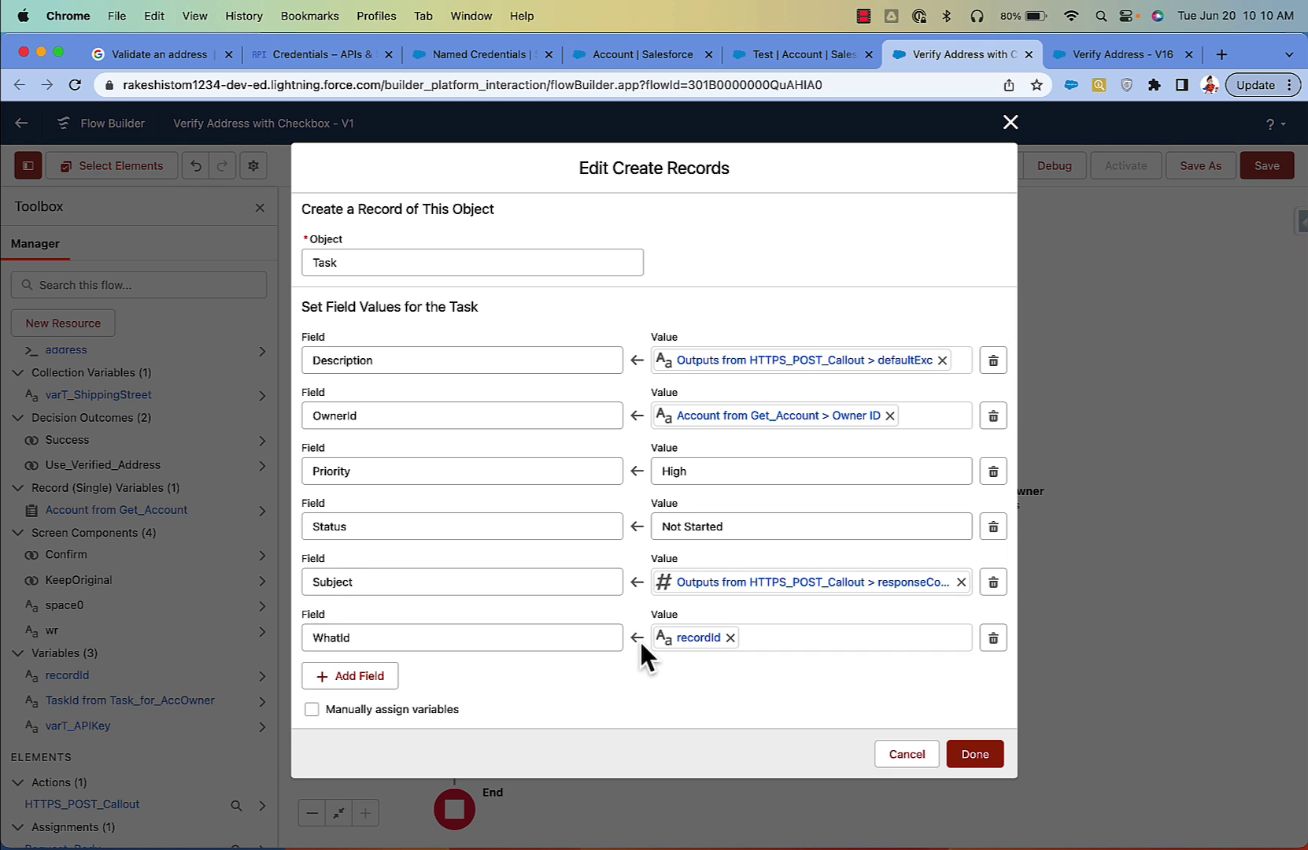
Step: Set the Task's Subject to the HTTPS_POST_Callout responseCode output and save the settings
left_click(736, 582)
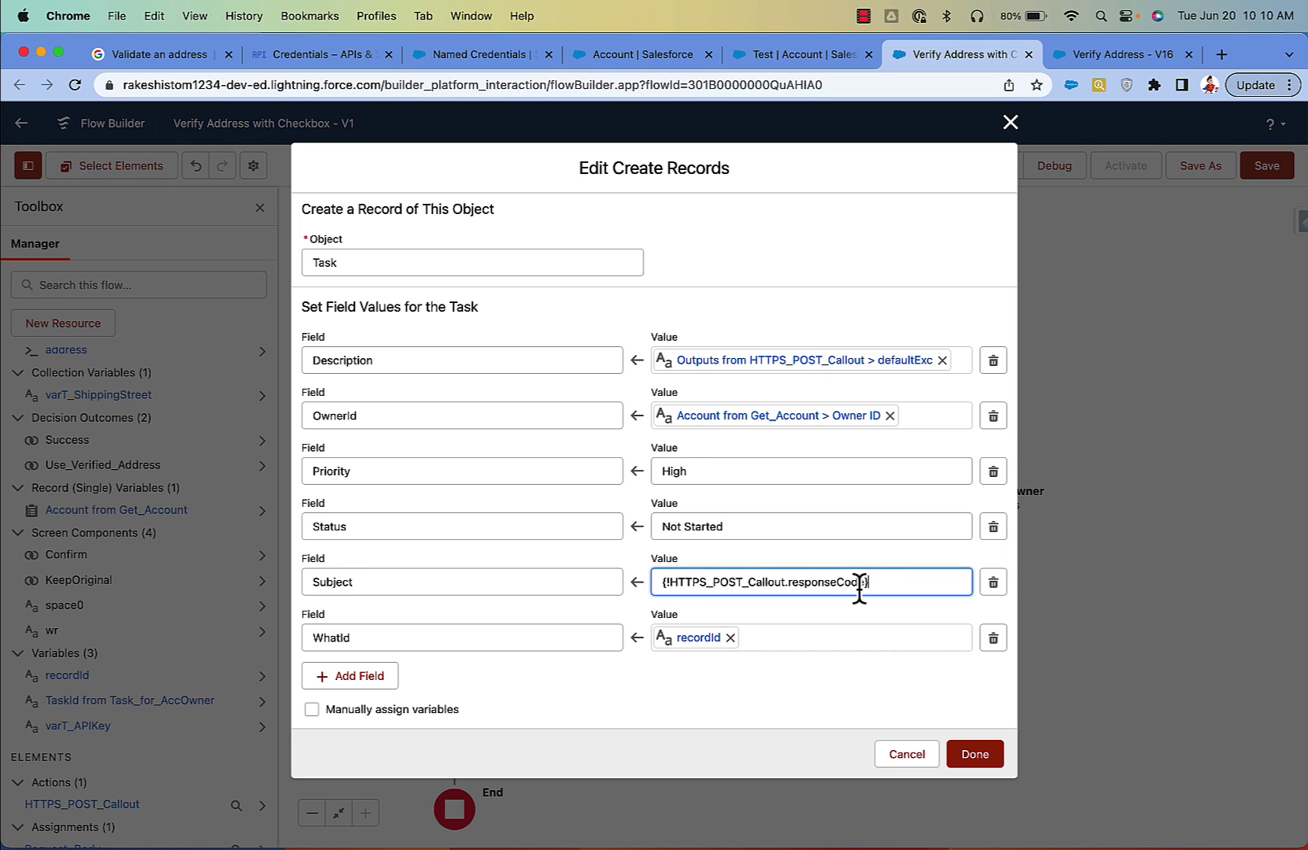
left_click_drag(871, 582, 637, 581)
key("BackSpace")
left_click(738, 533)
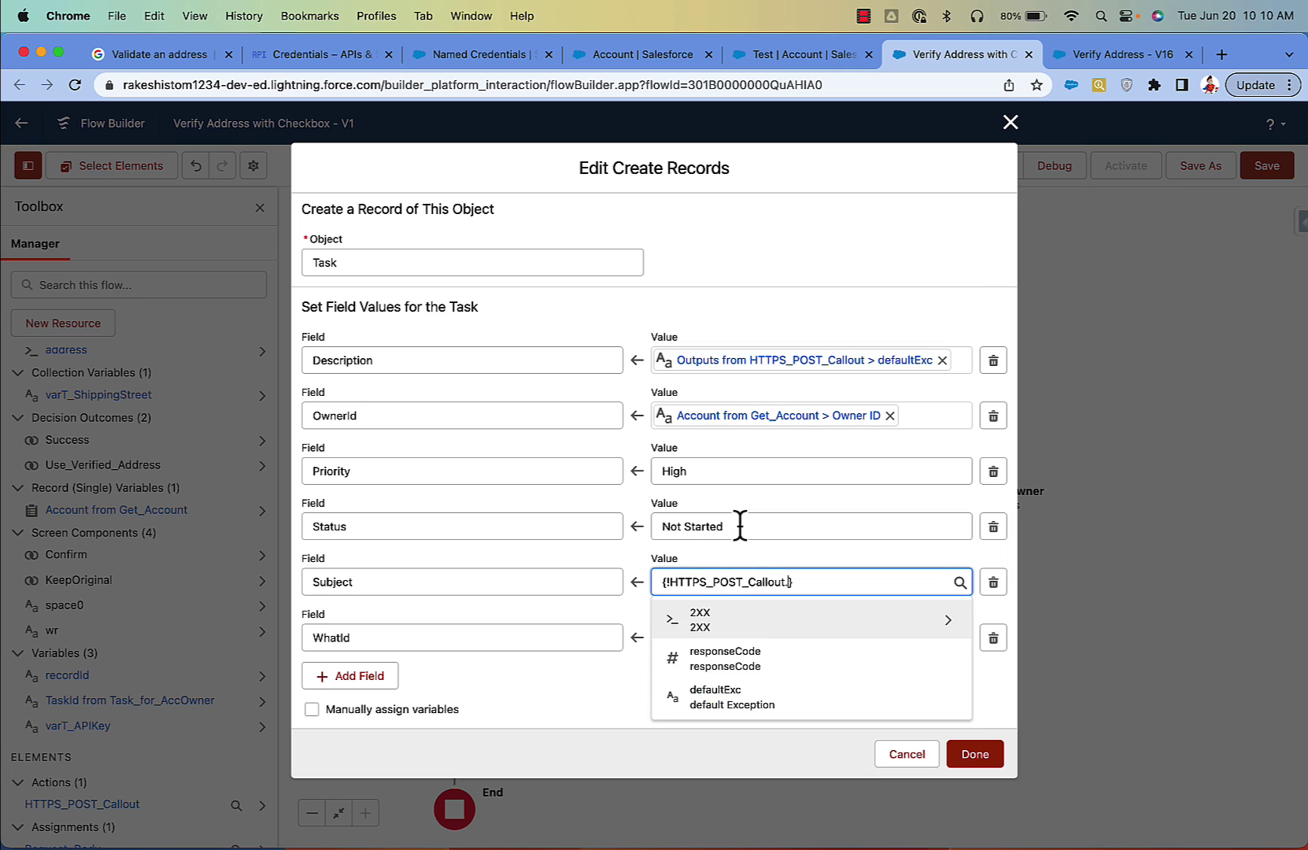
left_click(765, 653)
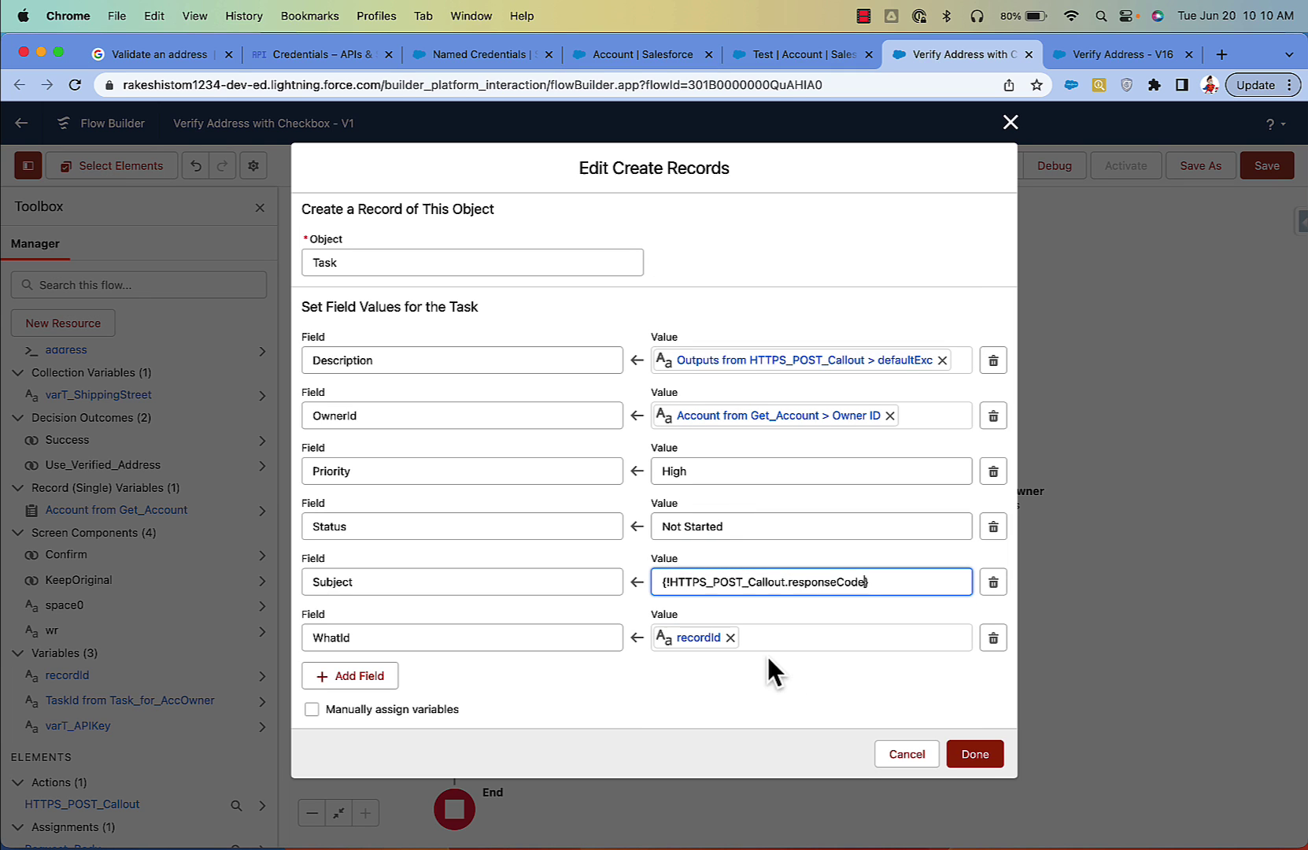
left_click(974, 754)
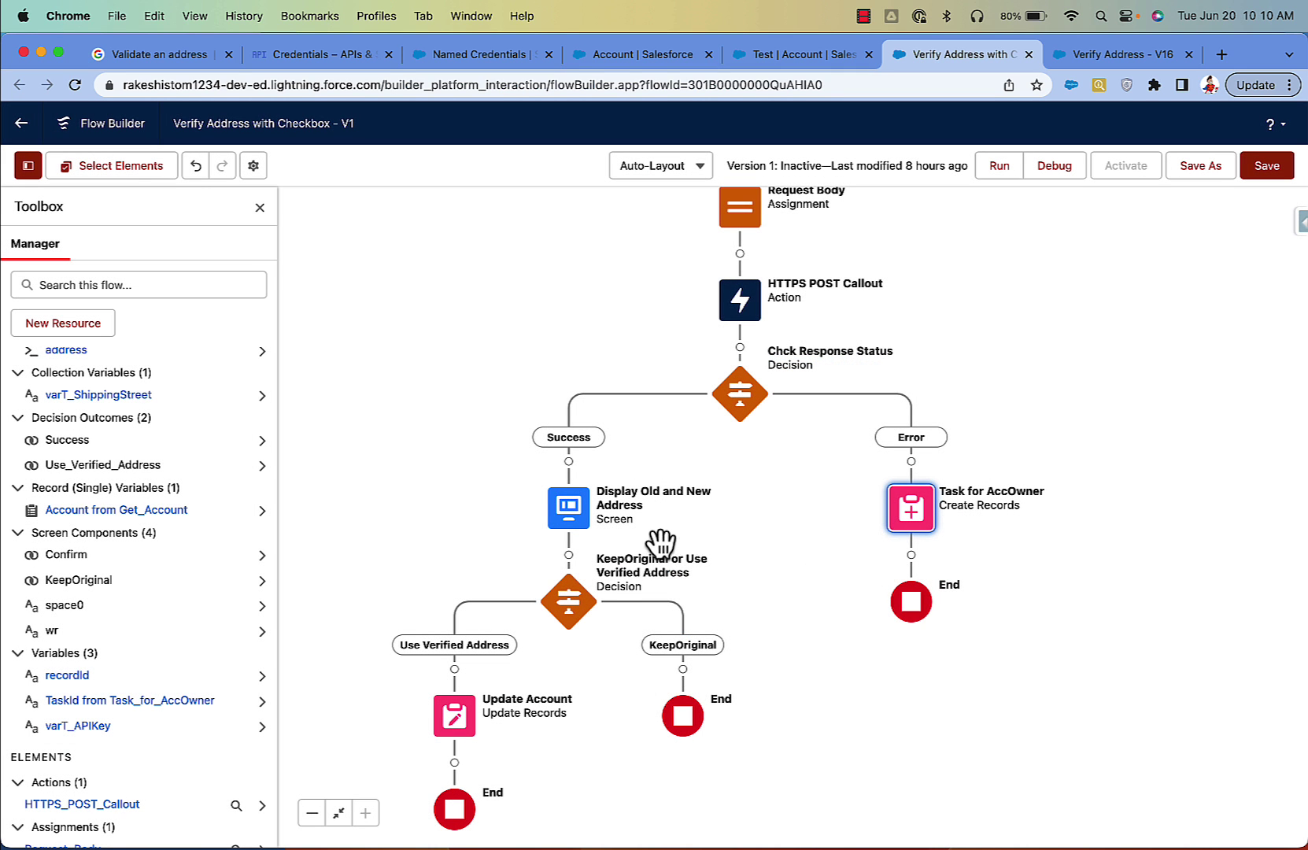
Step: Scroll the canvas and dismiss the add-element menu under the Success outcome without adding anything
scroll(708, 511, "down", 2)
scroll(728, 489, "down", 2)
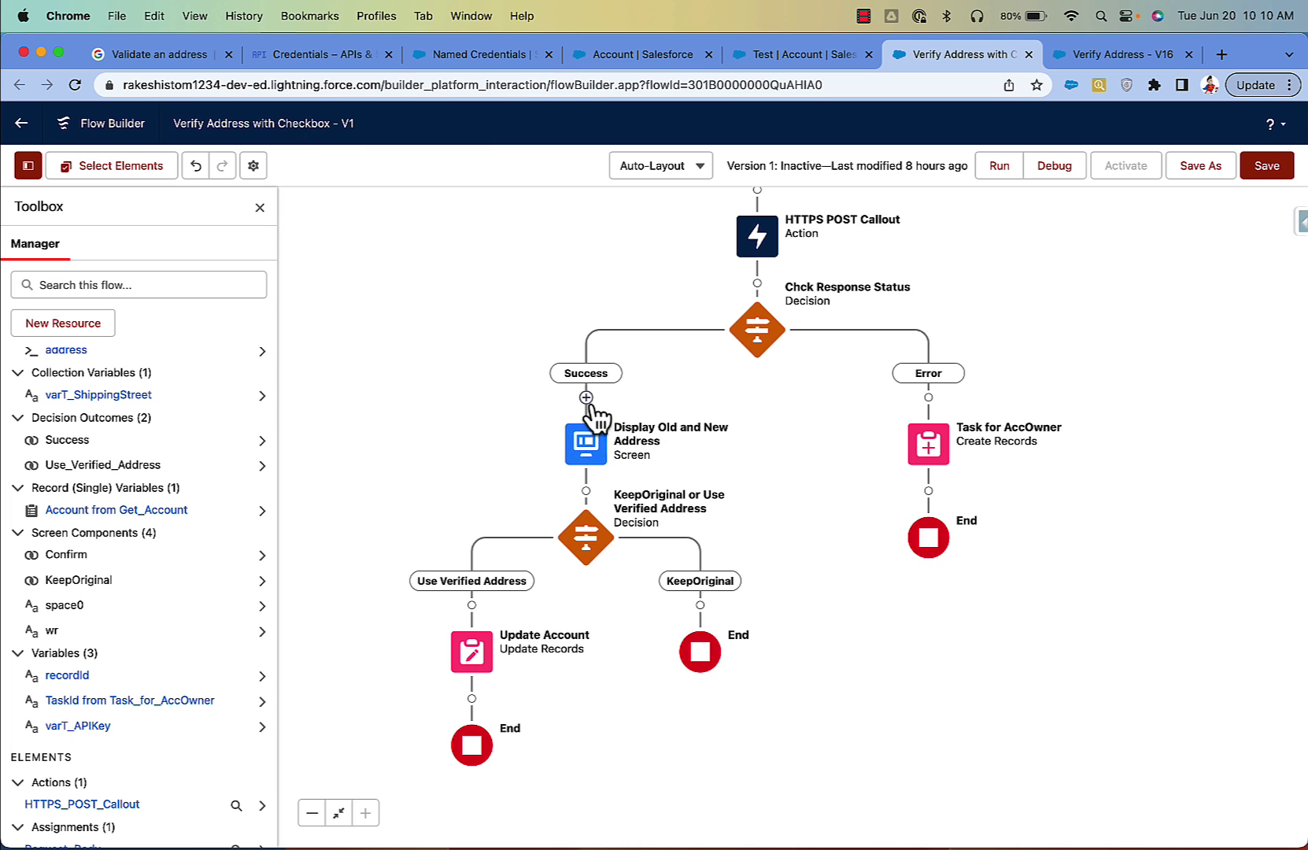
left_click(586, 398)
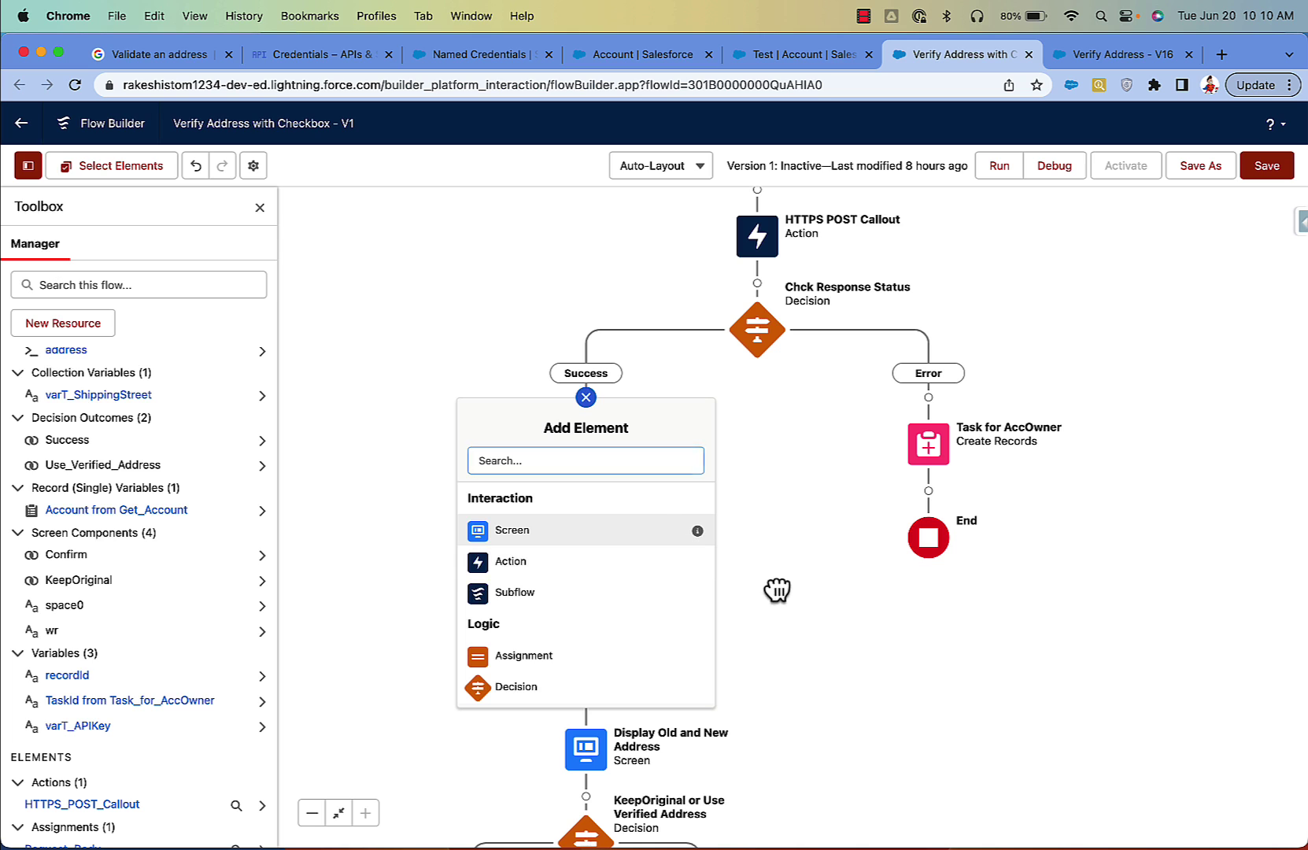
left_click_drag(876, 665, 875, 666)
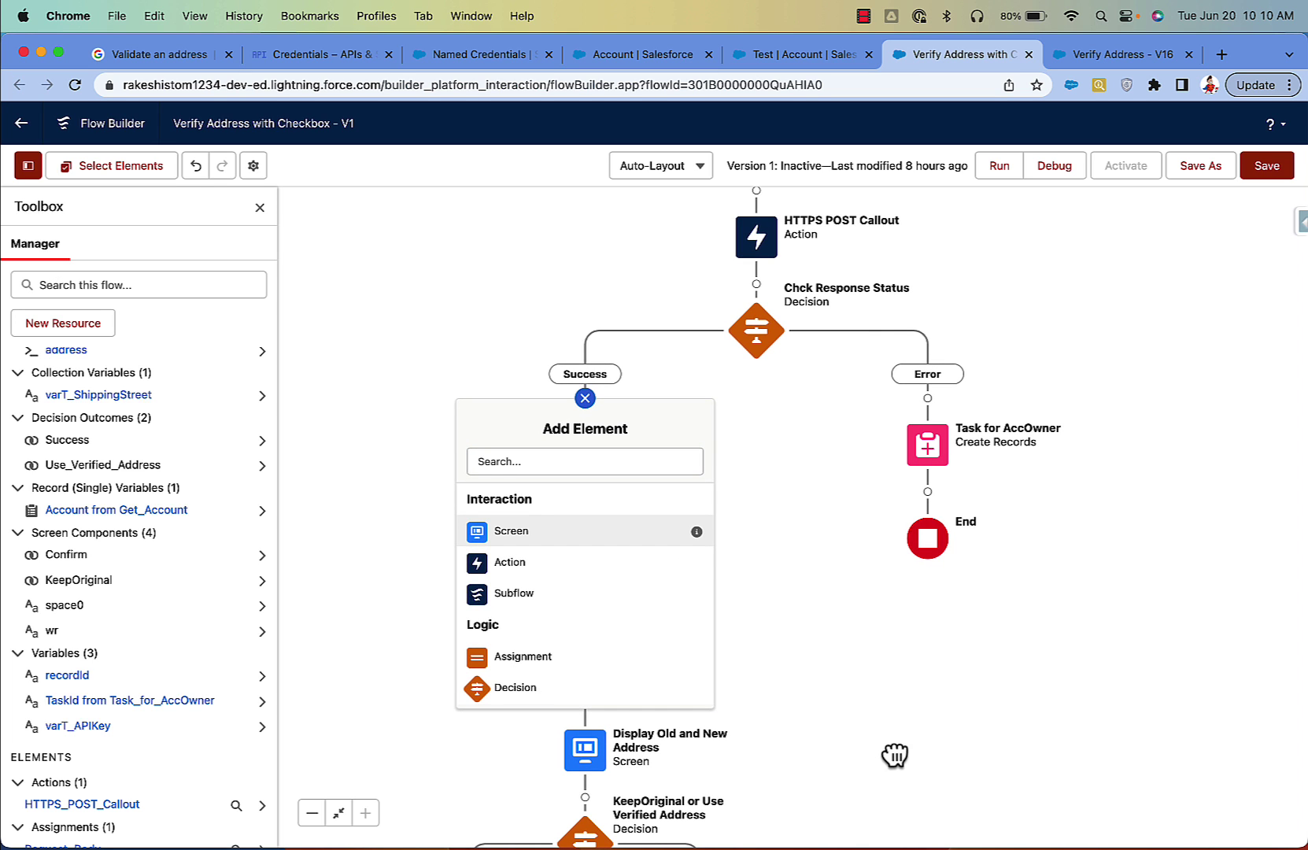
left_click_drag(548, 347, 548, 345)
left_click(584, 396)
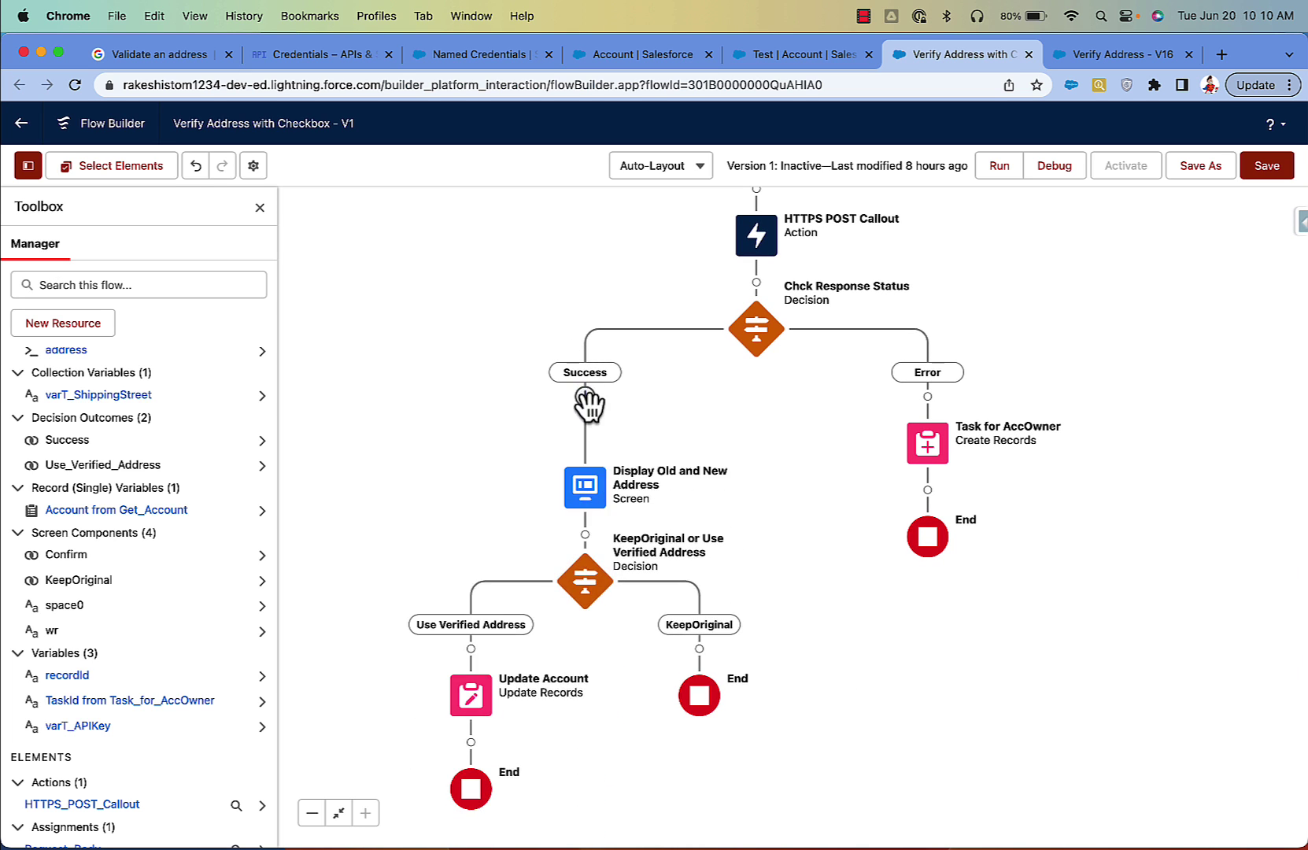
Step: Open the Display Old and New Address screen and inspect its address-text and checkbox sections
double_click(583, 436)
scroll(612, 487, "down", 2)
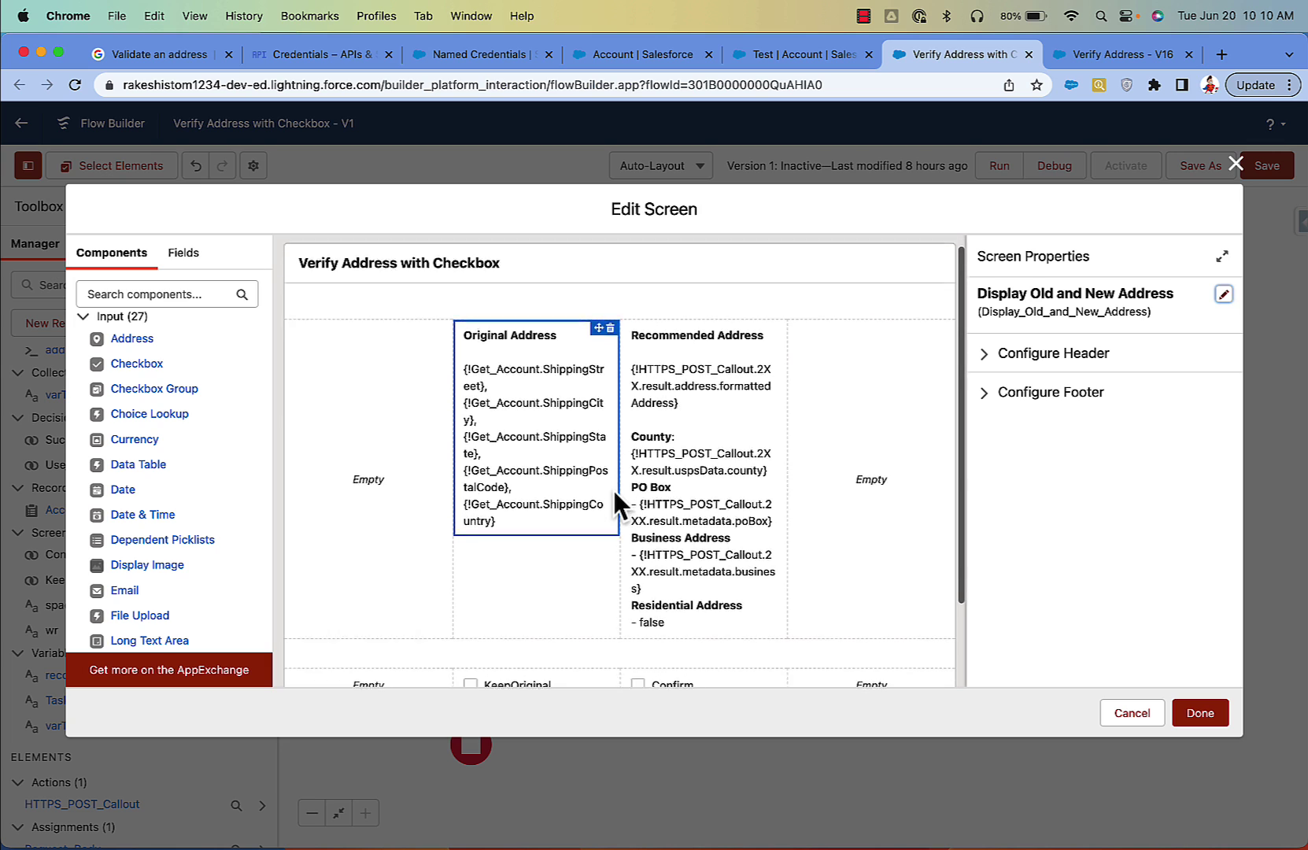
left_click(379, 309)
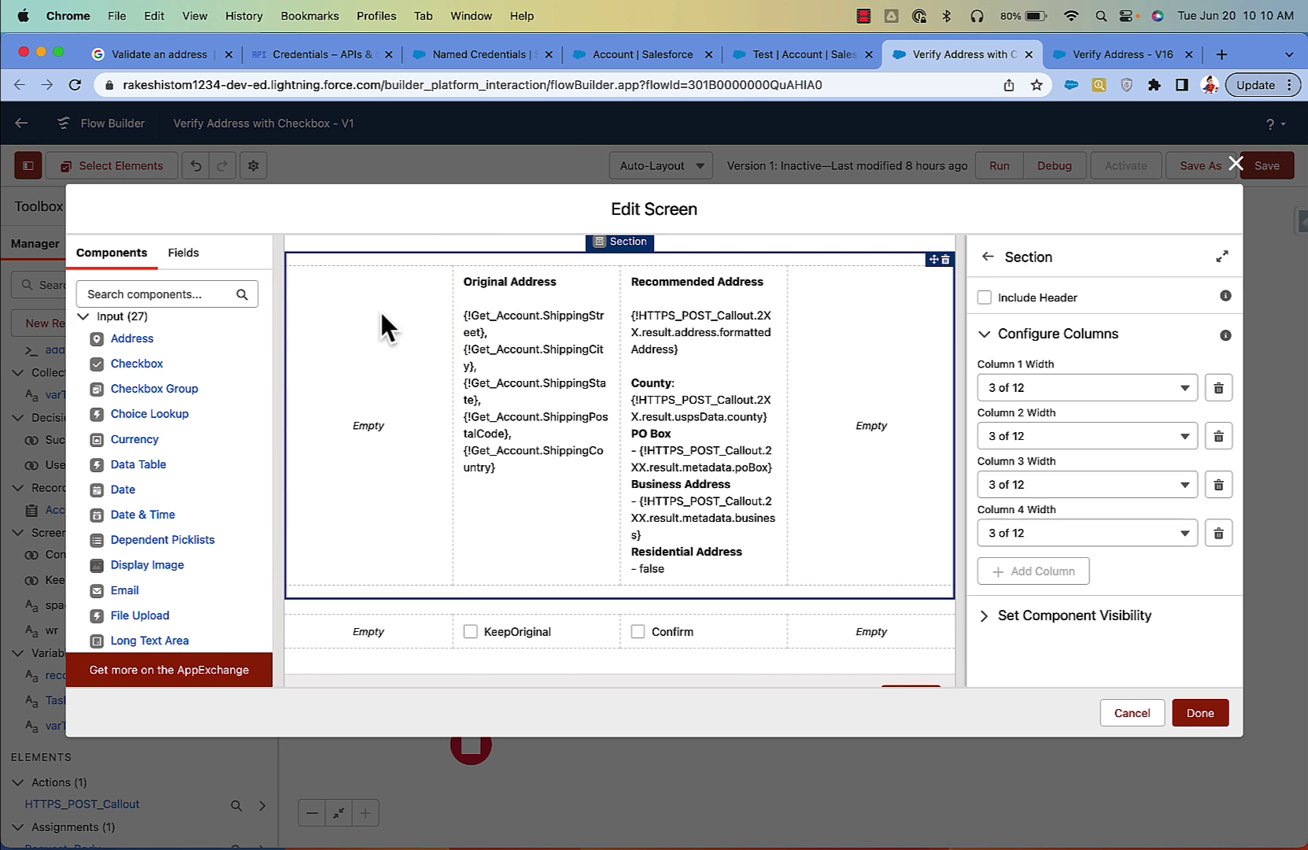
left_click(437, 617)
Step: Select the Original Address Display Text and start editing its merge-field content
scroll(186, 550, "down", 10)
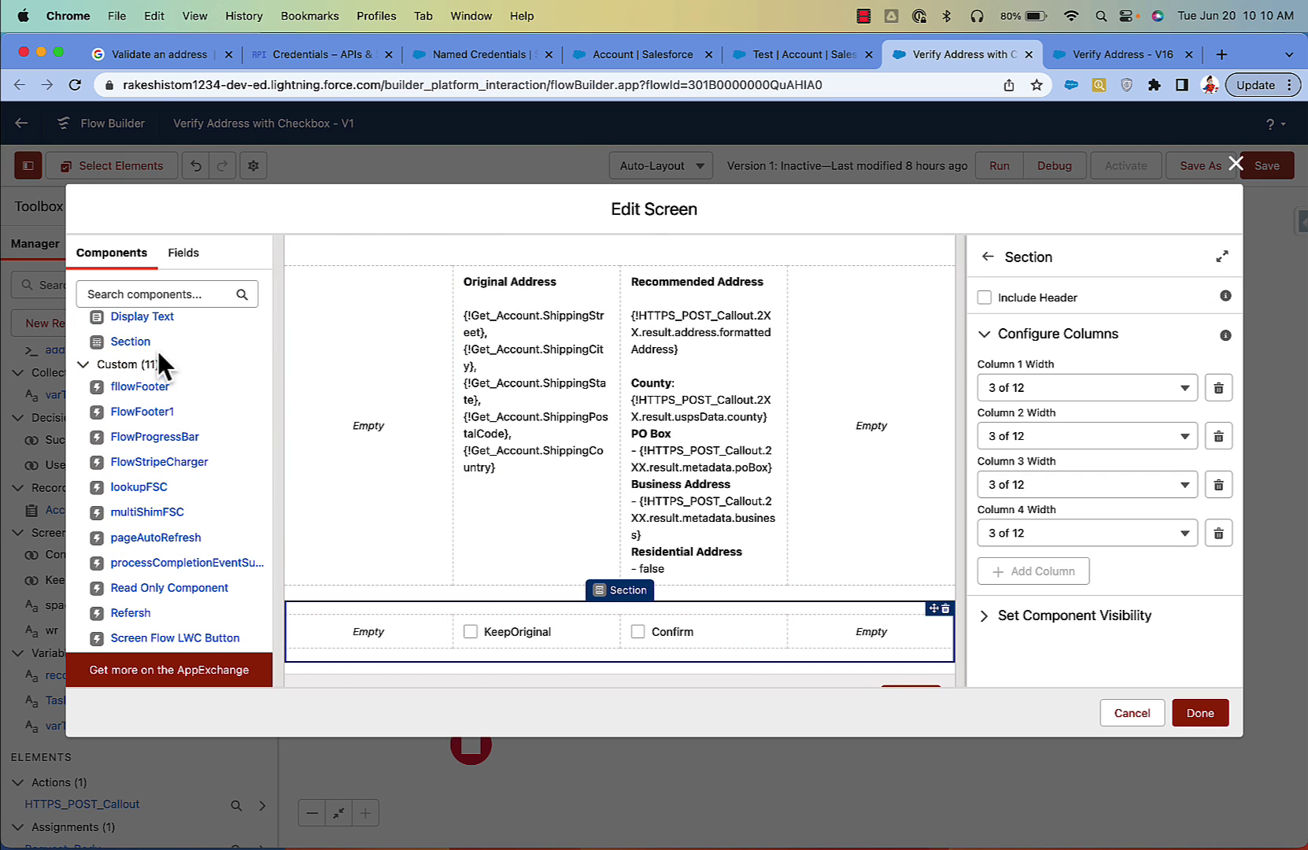
left_click(501, 370)
scroll(501, 371, "up", 2)
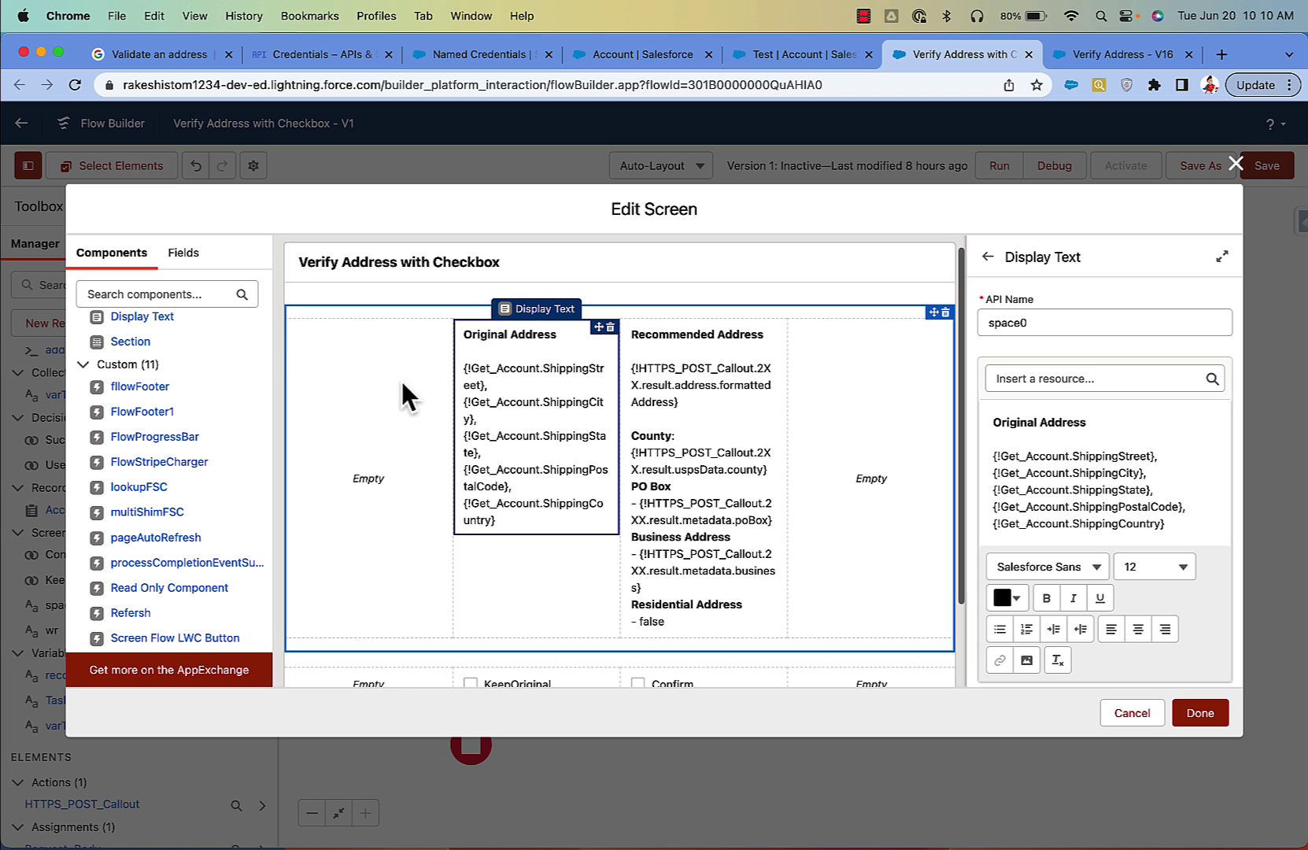
scroll(843, 444, "down", 1)
scroll(840, 427, "down", 1)
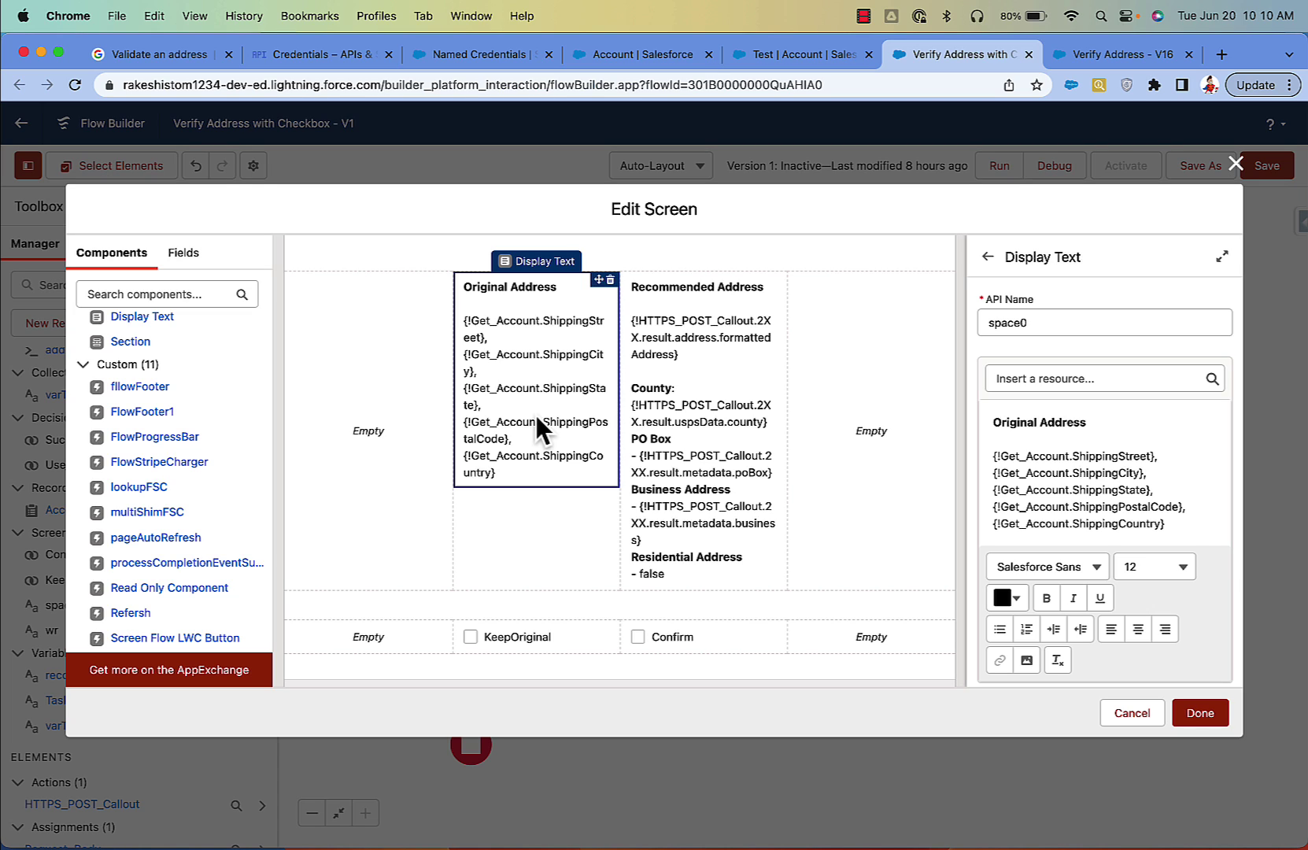
left_click(1073, 423)
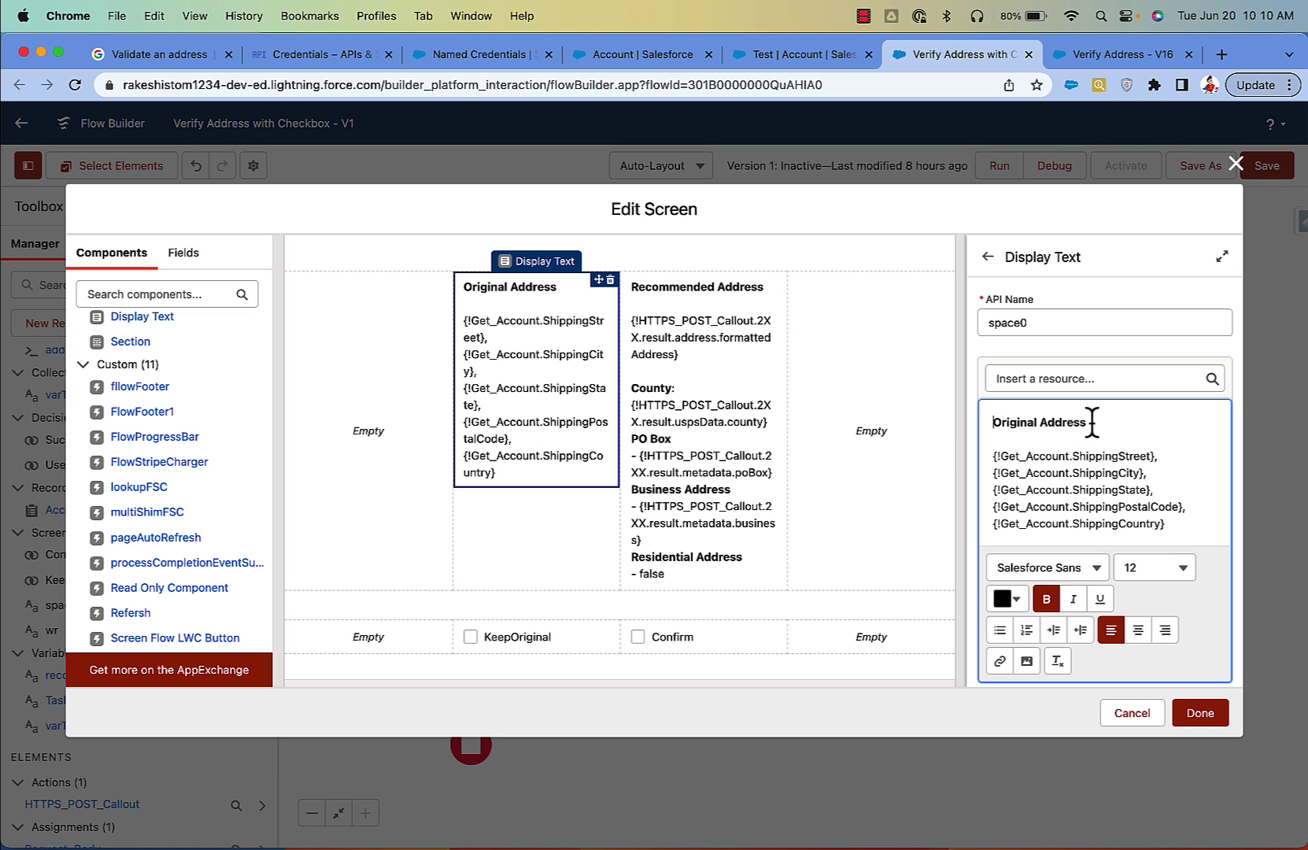
scroll(1164, 534, "down", 1)
left_click_drag(1173, 526, 994, 445)
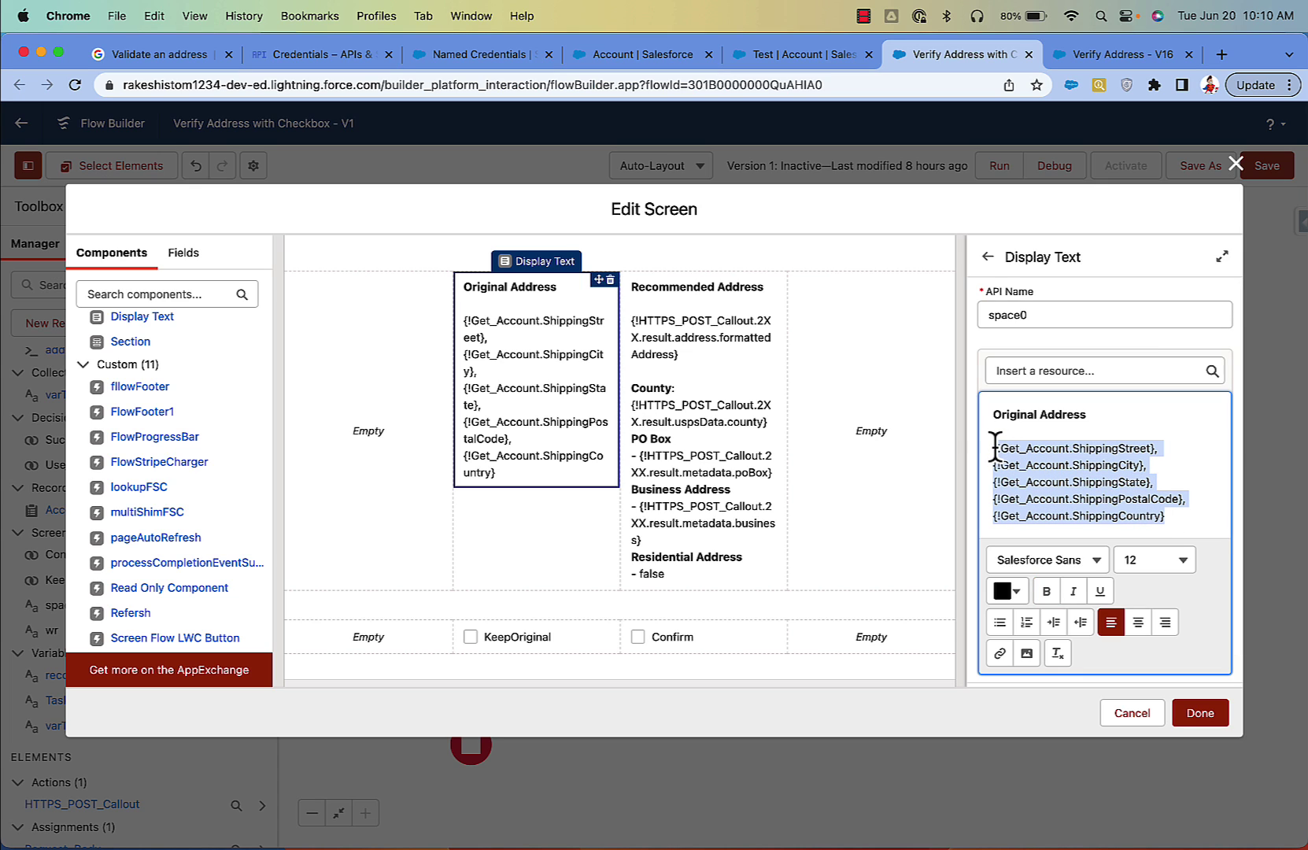
Step: Open the Recommended Address text and add a blank line after its formattedAddress field
left_click(708, 363)
scroll(1128, 478, "down", 1)
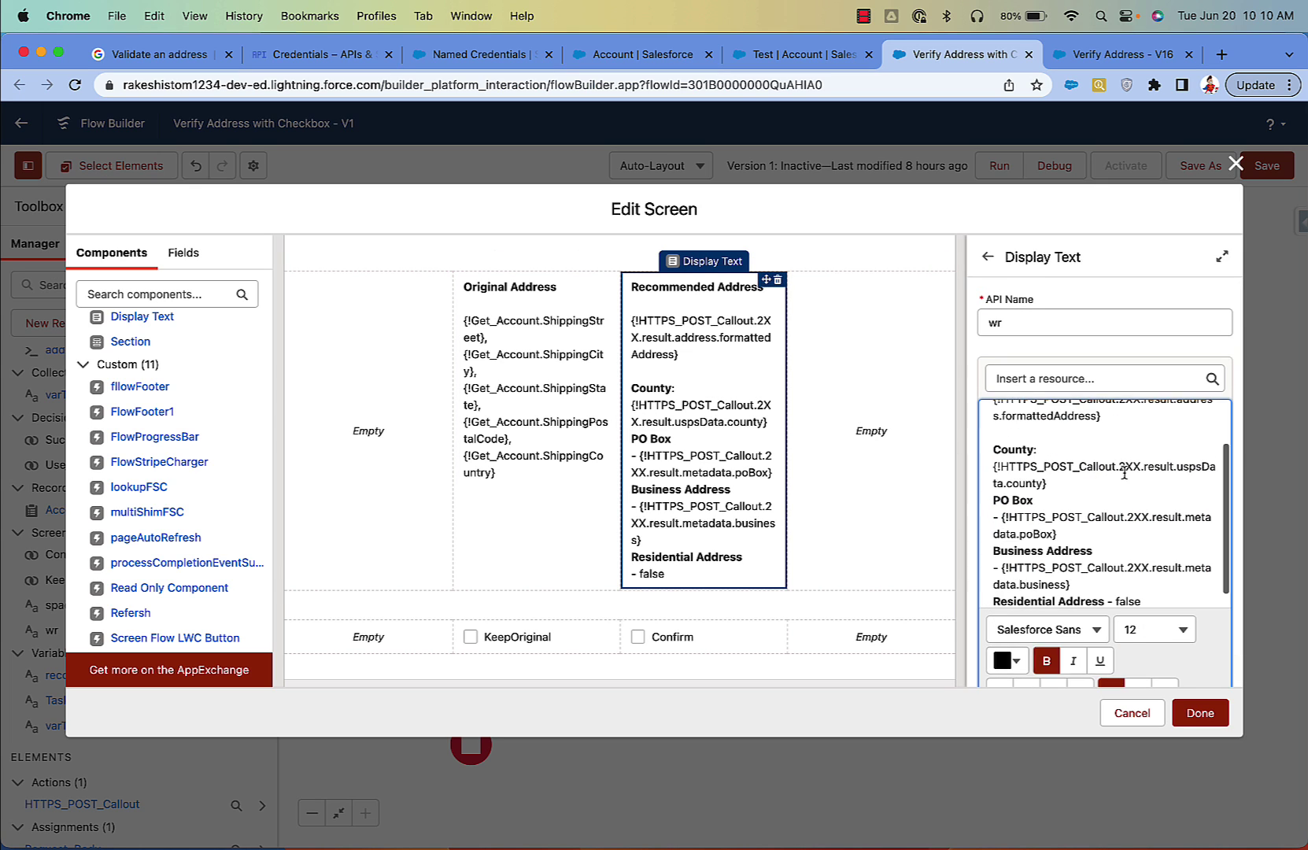
scroll(1095, 464, "up", 1)
left_click_drag(1101, 472, 1089, 472)
triple_click(1082, 472)
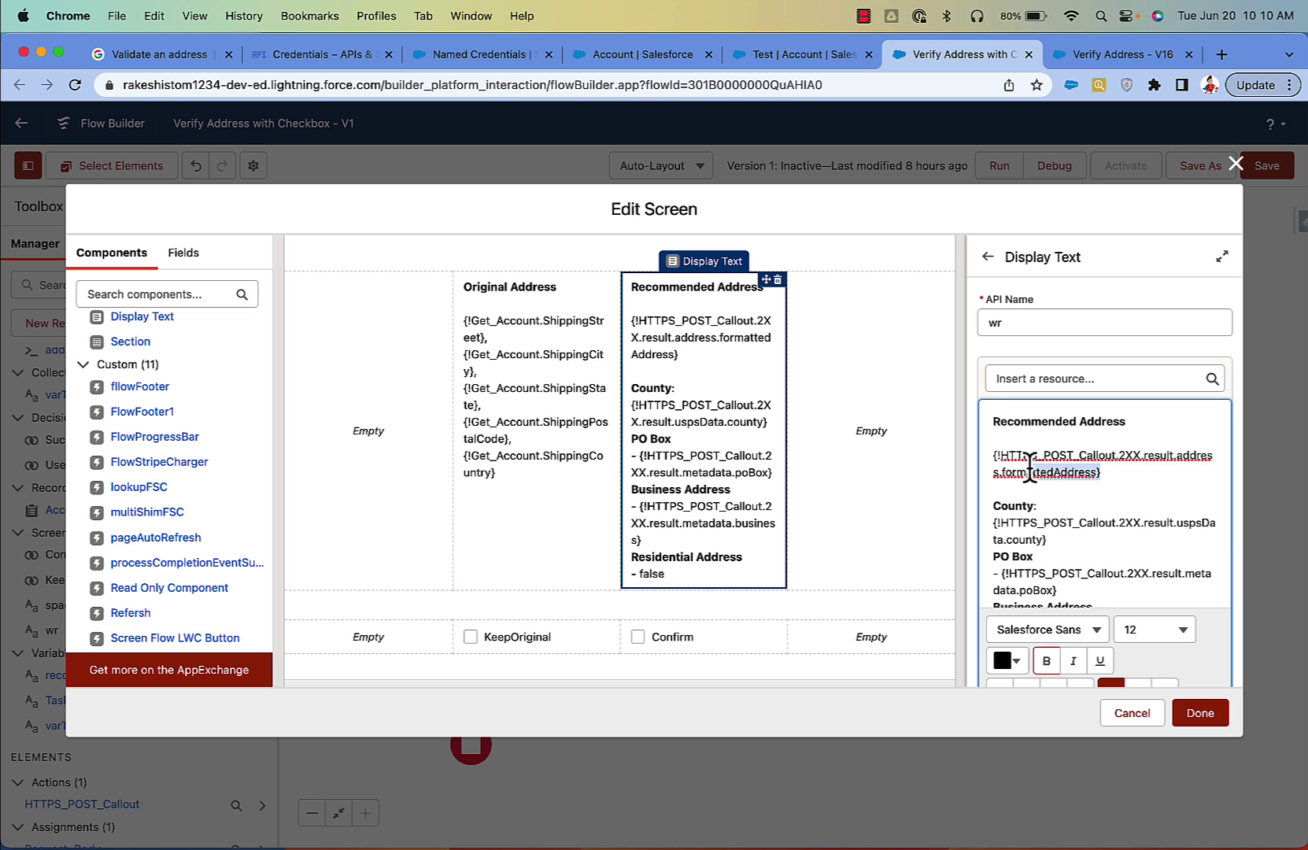
left_click(1117, 473)
key("Return")
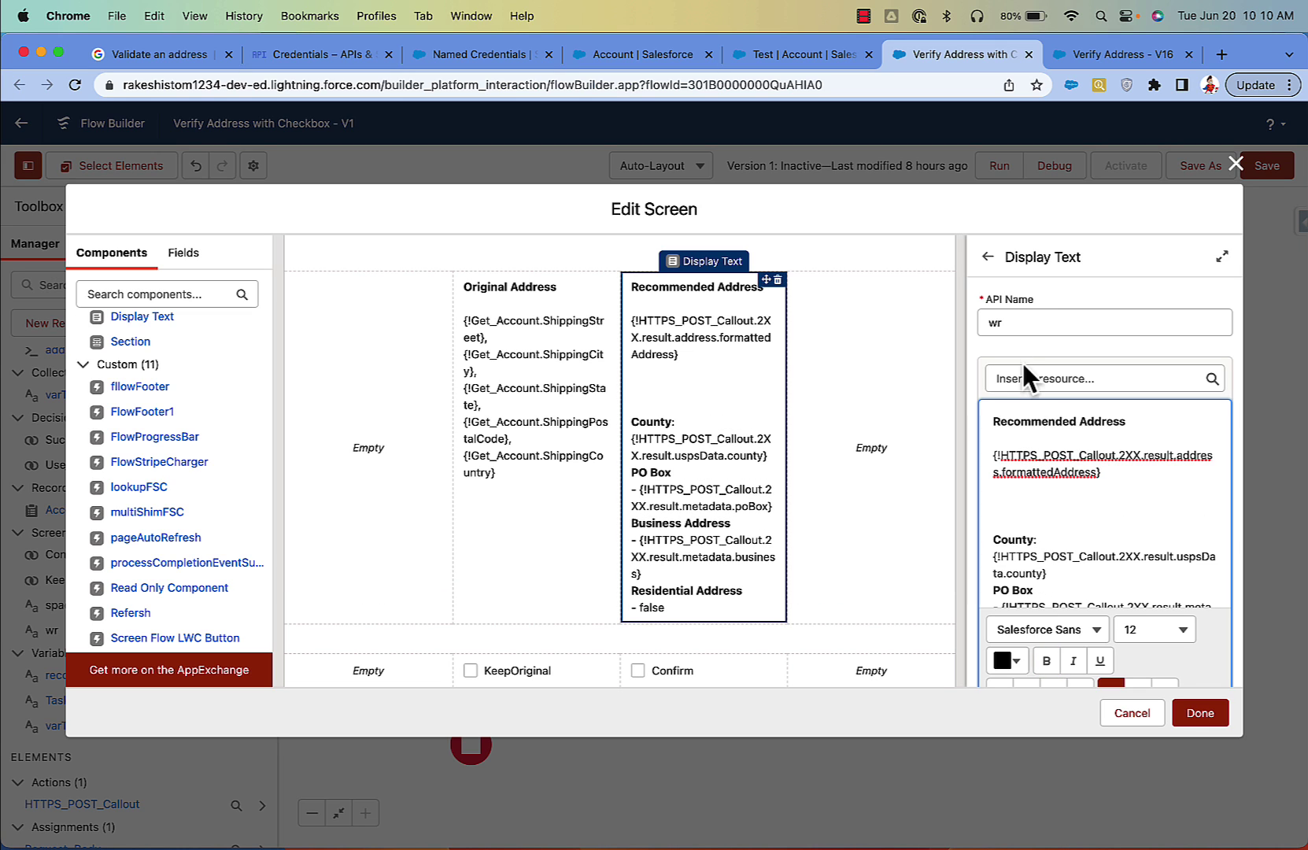
Step: Insert the HTTPS_POST_Callout 2XX result's formattedAddress merge field into the text
left_click(1021, 373)
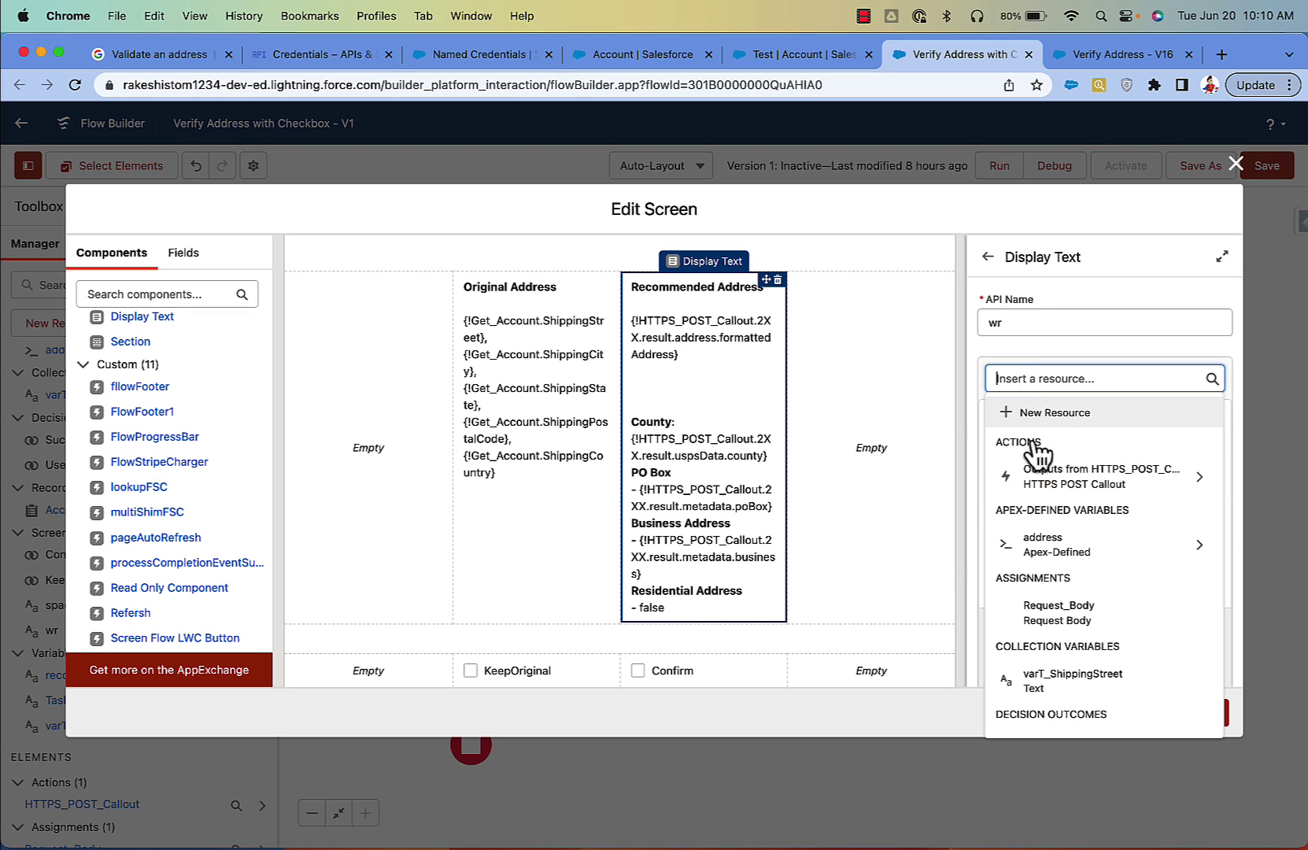
left_click(1109, 489)
left_click(1121, 428)
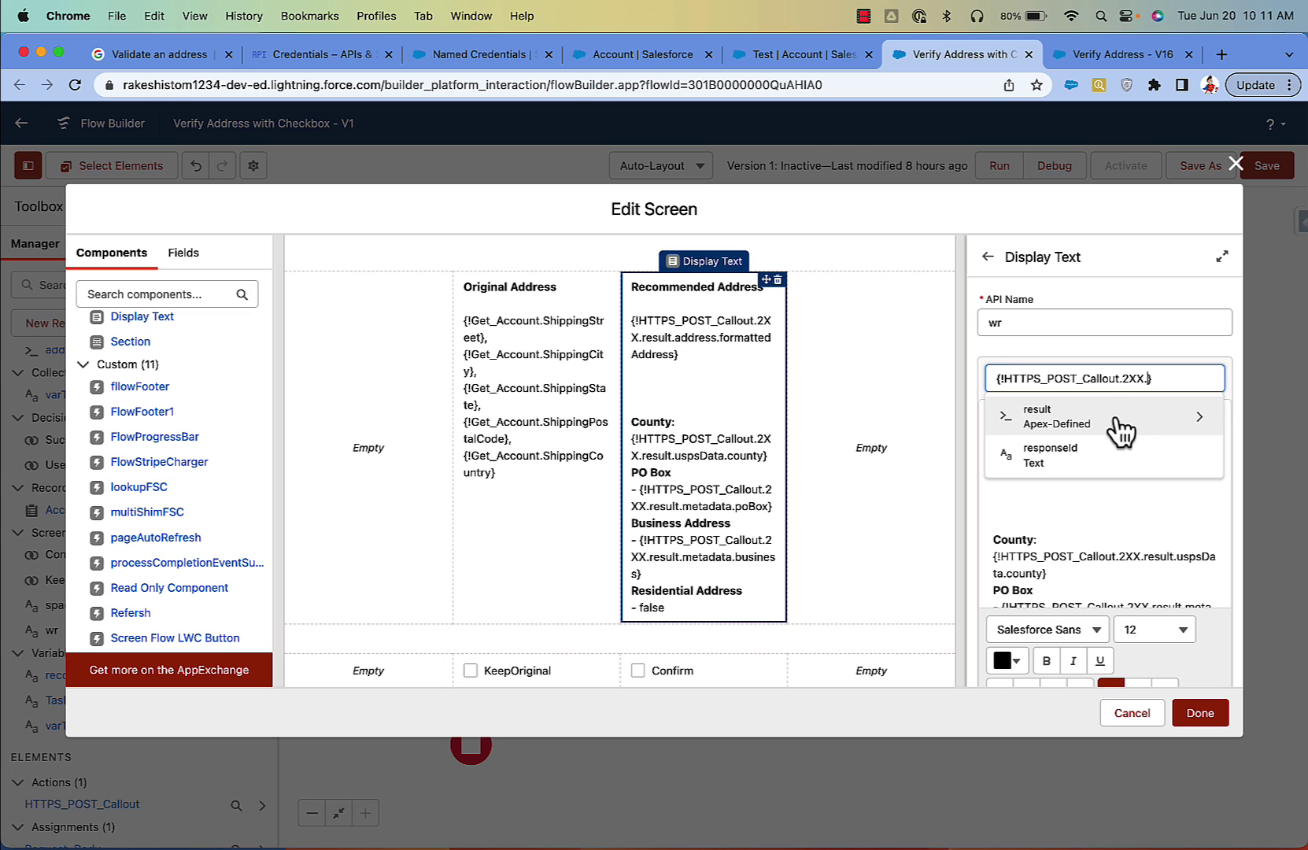
left_click(1121, 428)
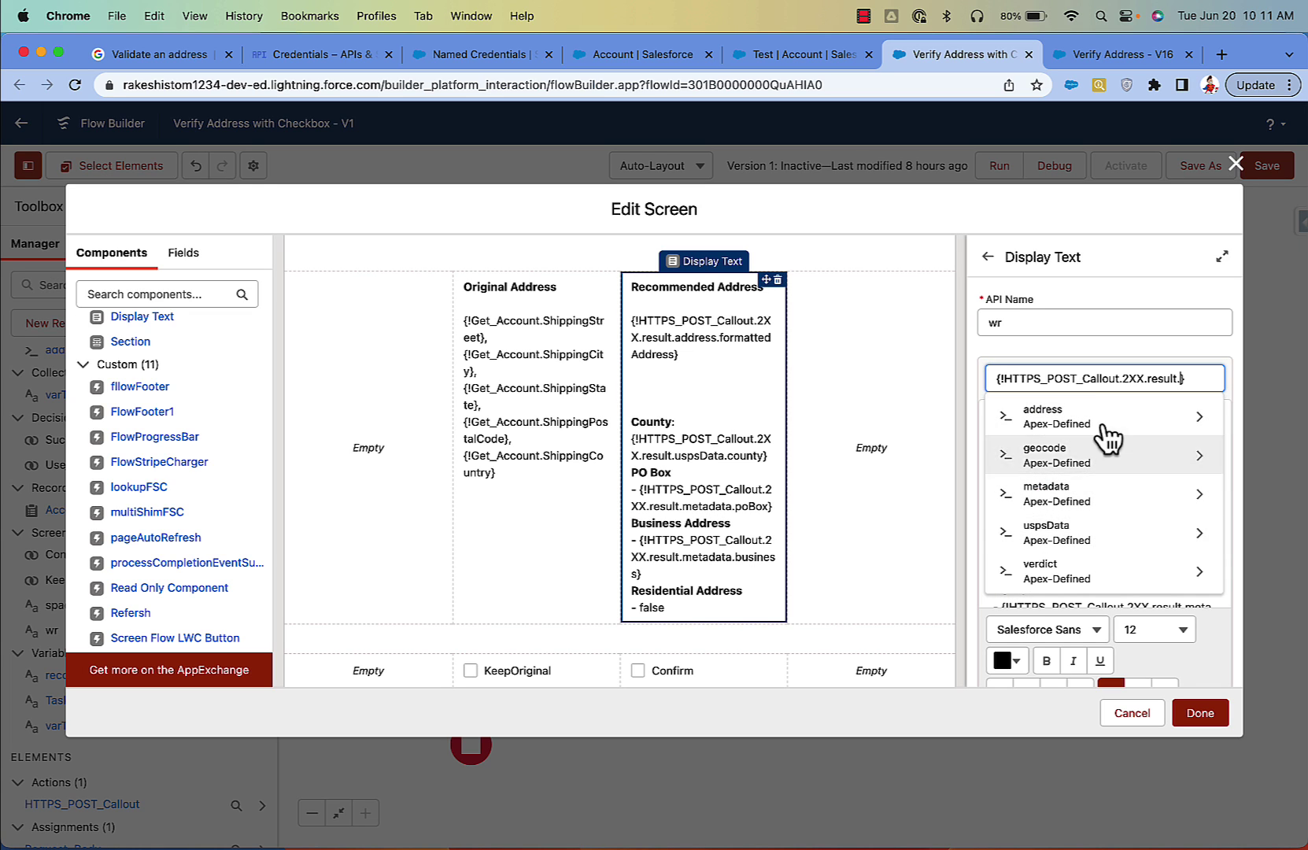
left_click(1109, 417)
left_click(1096, 496)
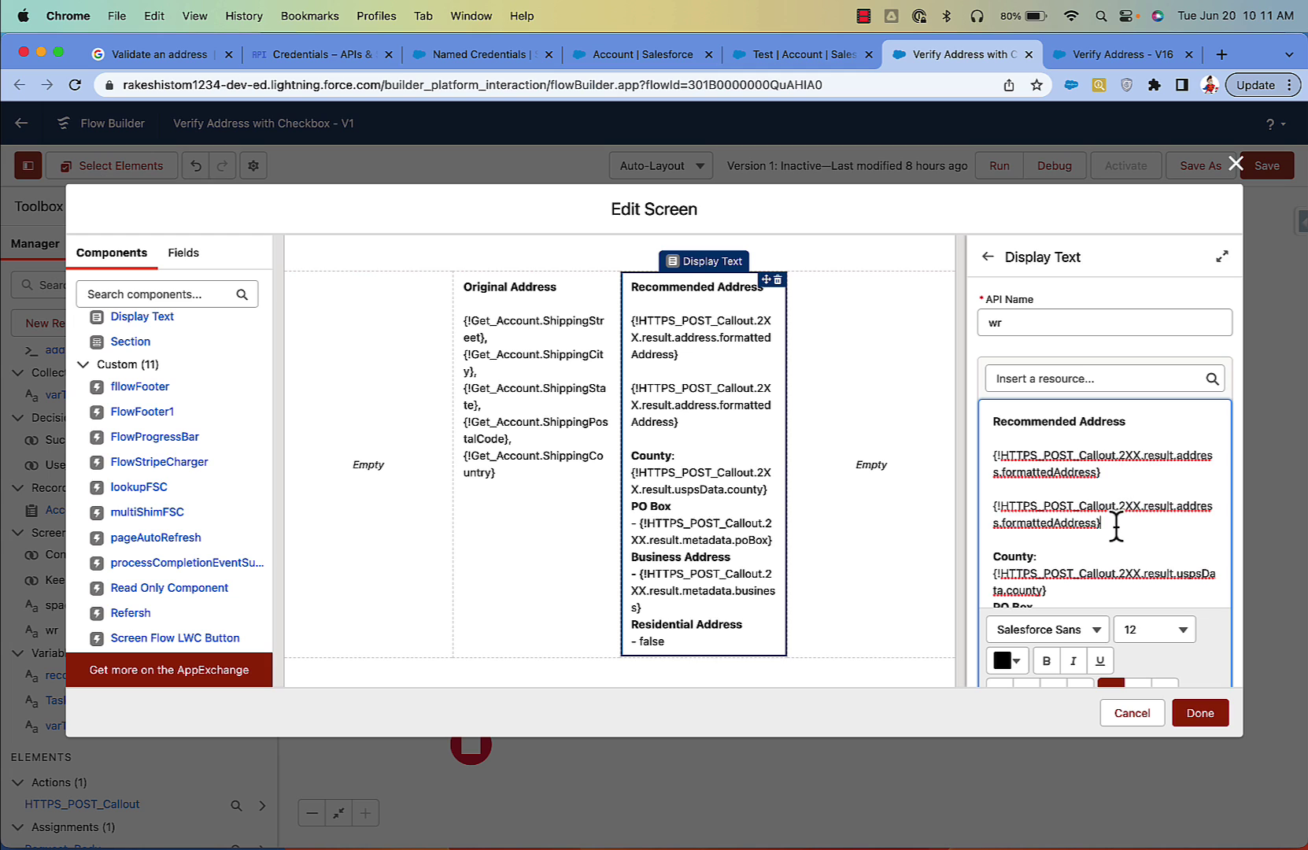
Step: Delete the duplicate formattedAddress line and review the Residential Address - false line
left_click_drag(1103, 523, 984, 510)
key("BackSpace")
key("BackSpace")
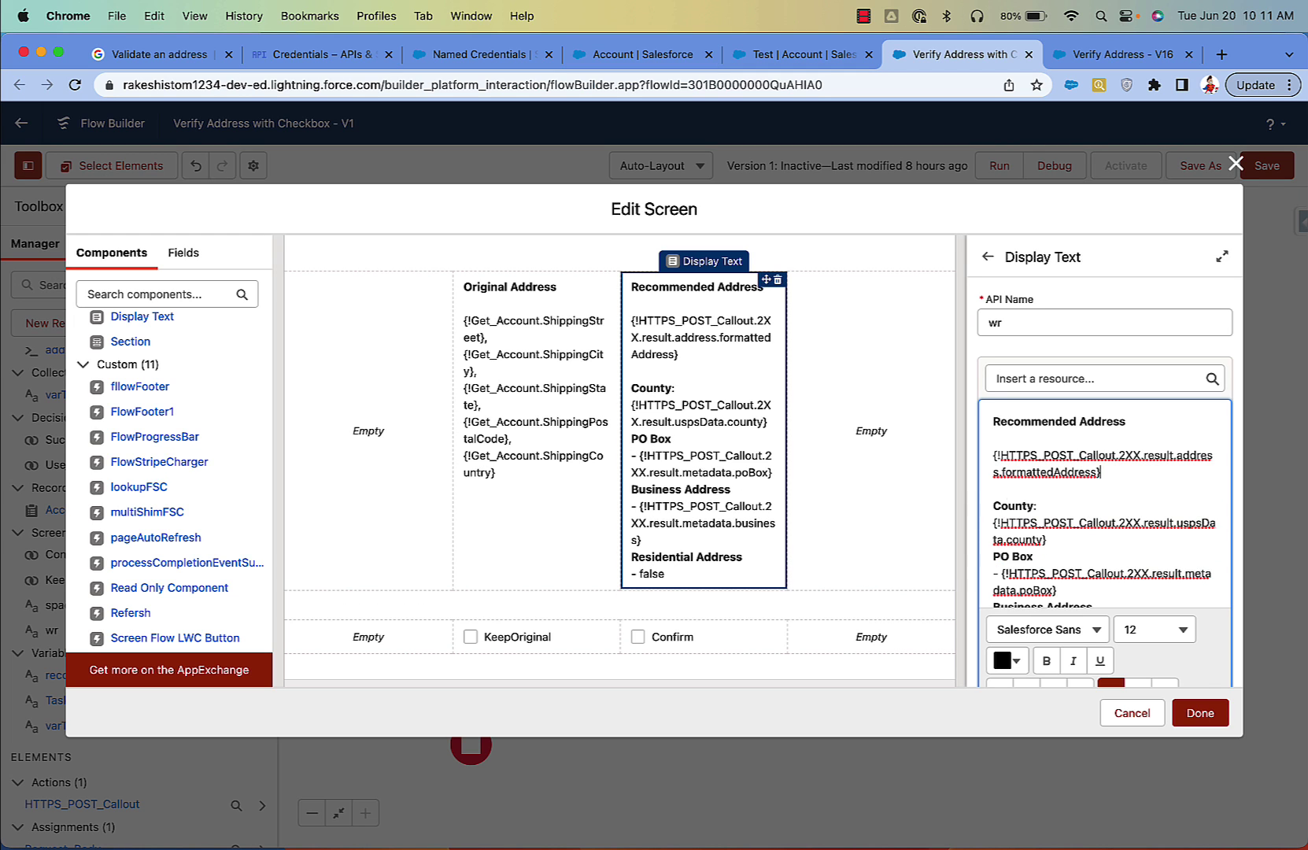
scroll(1080, 543, "down", 2)
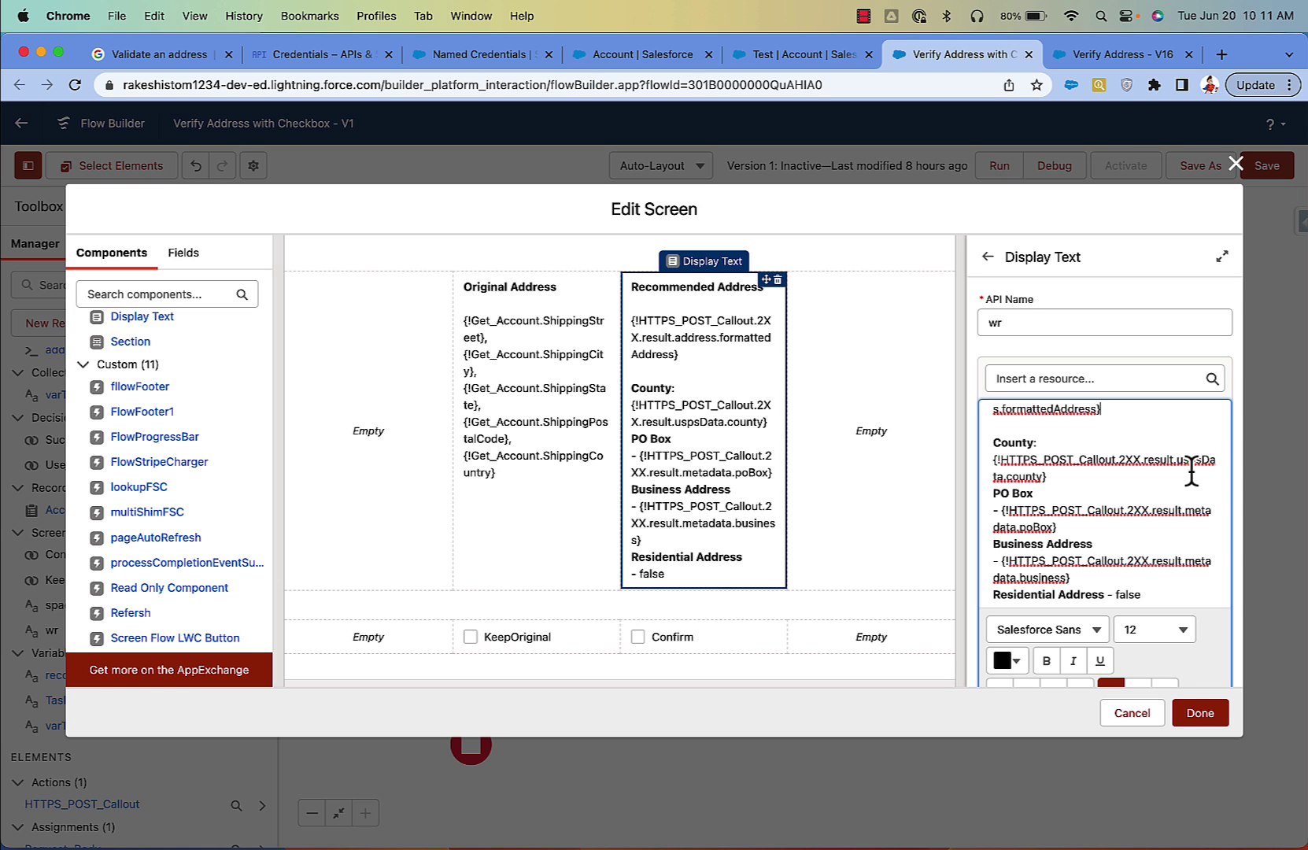
double_click(1123, 594)
scroll(707, 602, "down", 2)
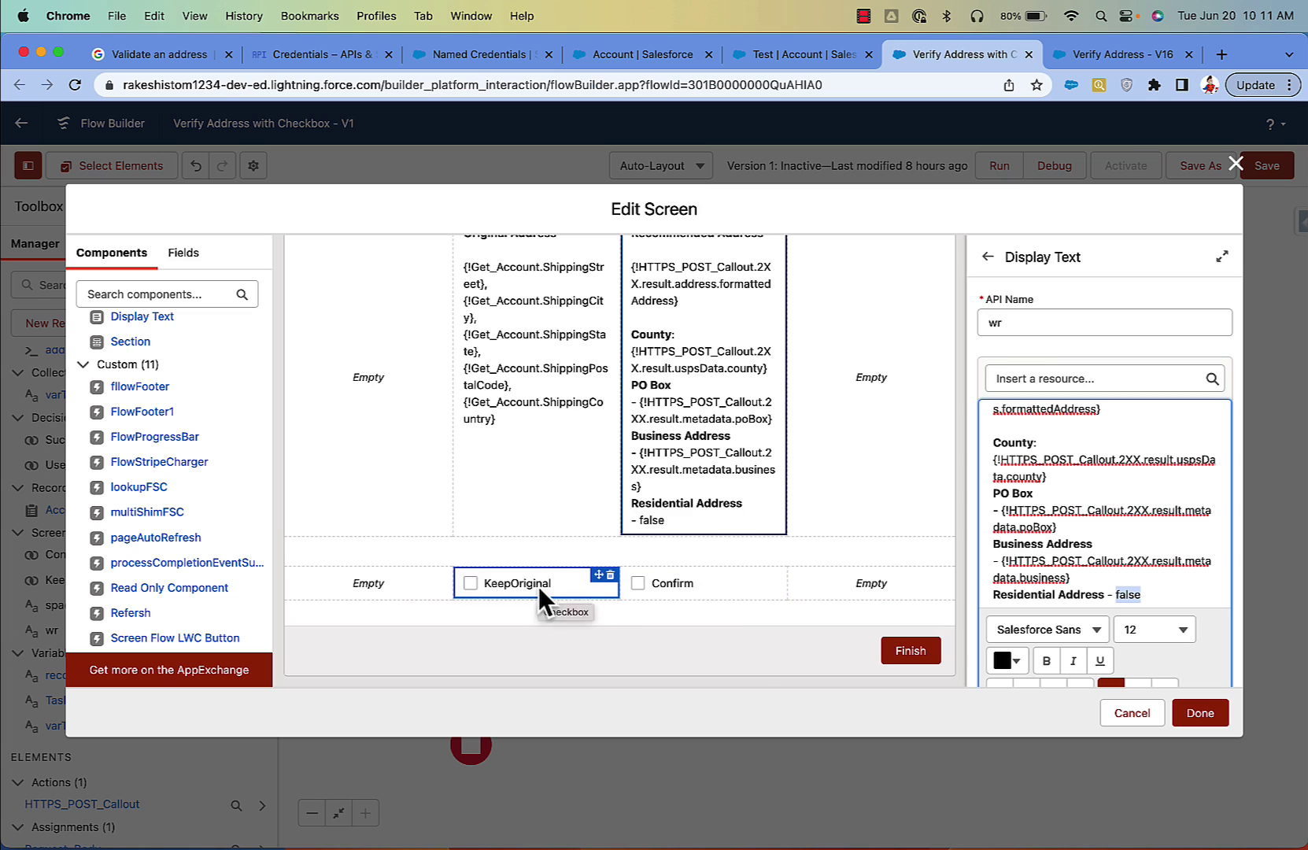
Step: Review the KeepOriginal and Confirm checkboxes, then save the screen back to the canvas
left_click(538, 586)
left_click(681, 585)
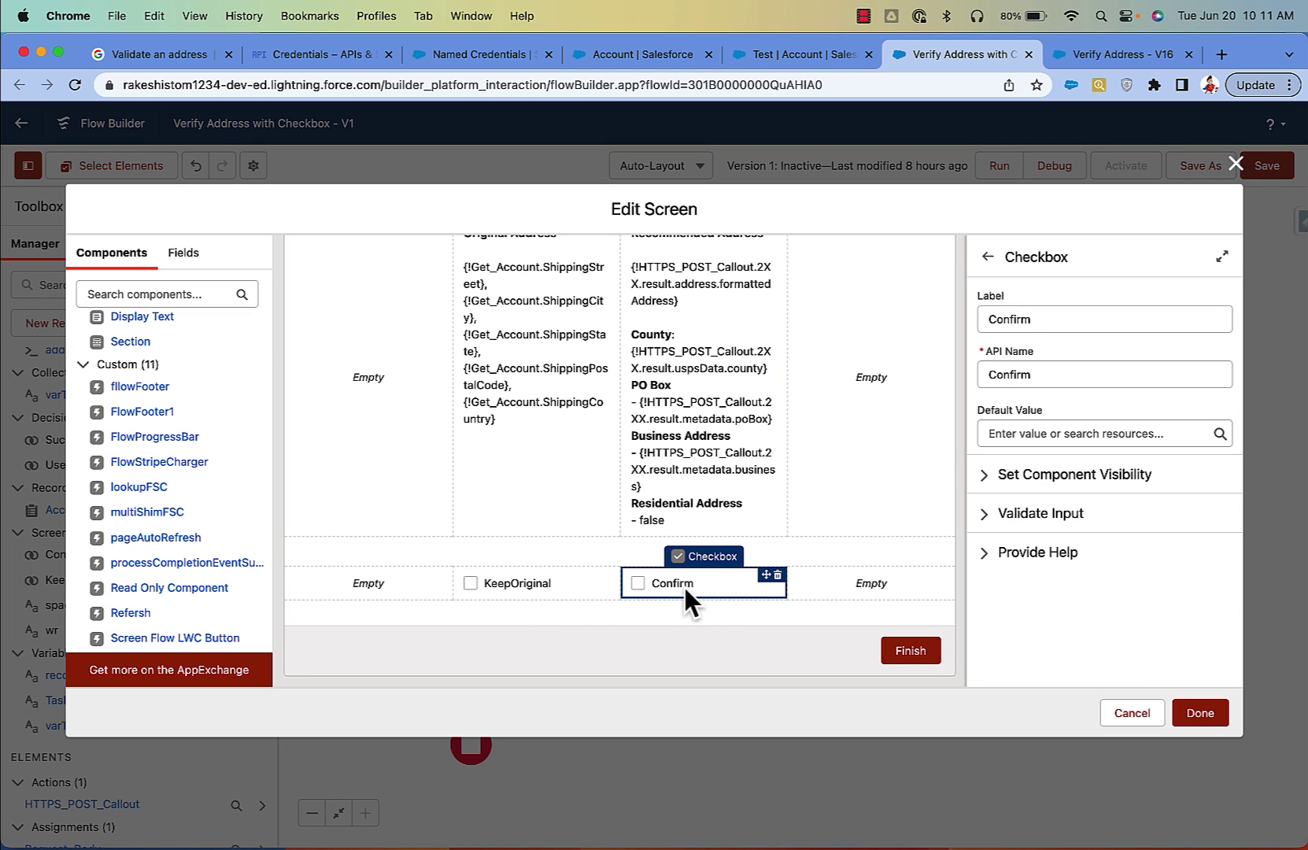
left_click(1198, 713)
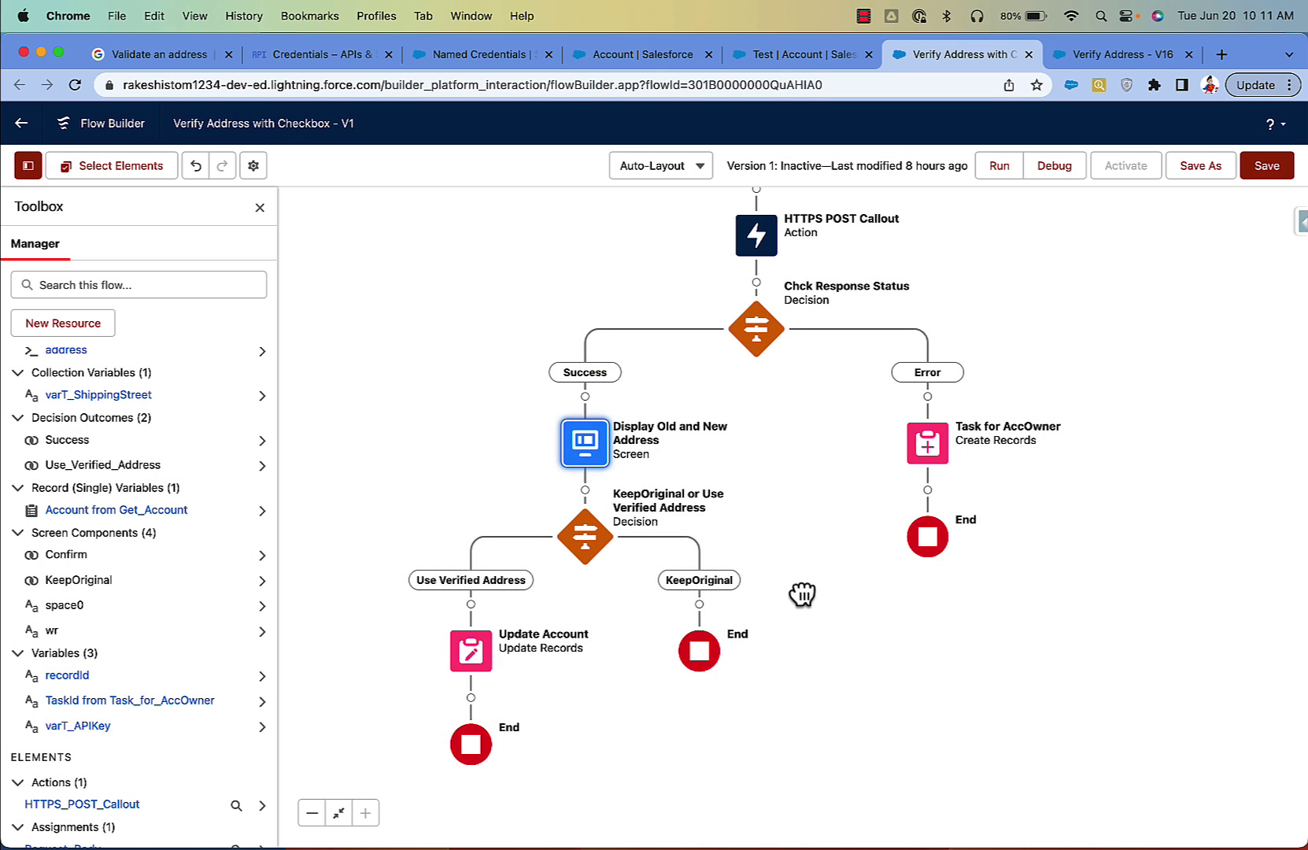
double_click(607, 442)
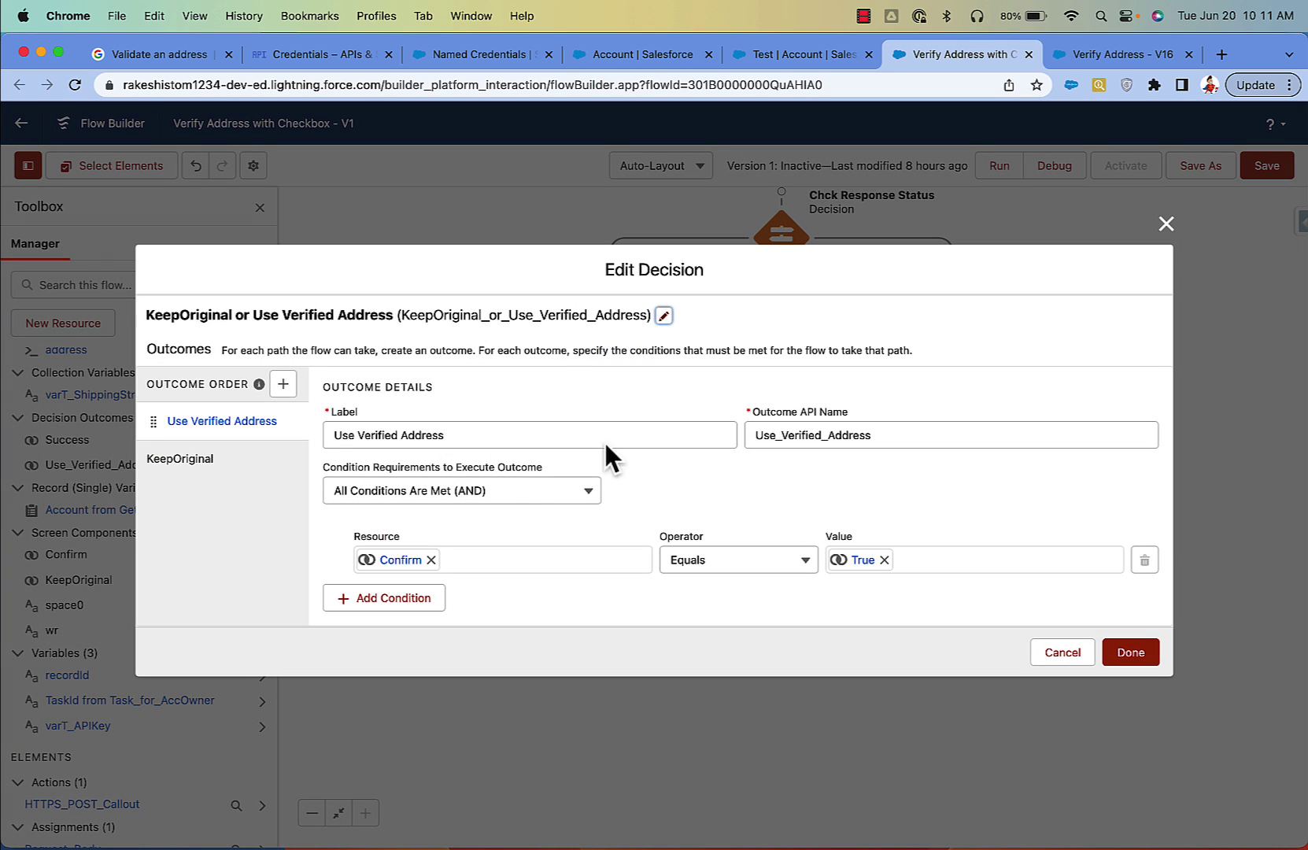
left_click(406, 568)
left_click(514, 601)
left_click(1133, 653)
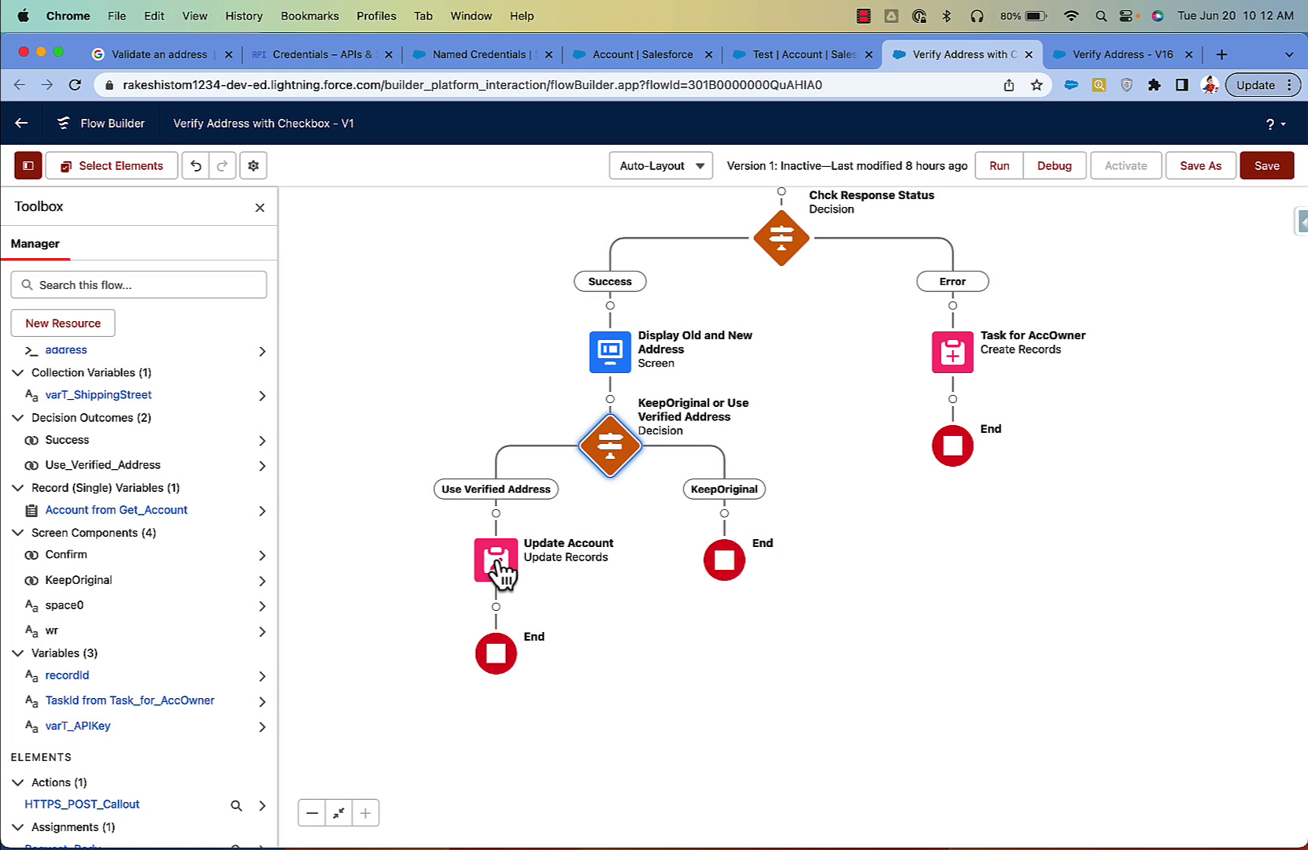
Step: Open the Update Account element and scroll through its shipping and custom address field mappings
double_click(496, 560)
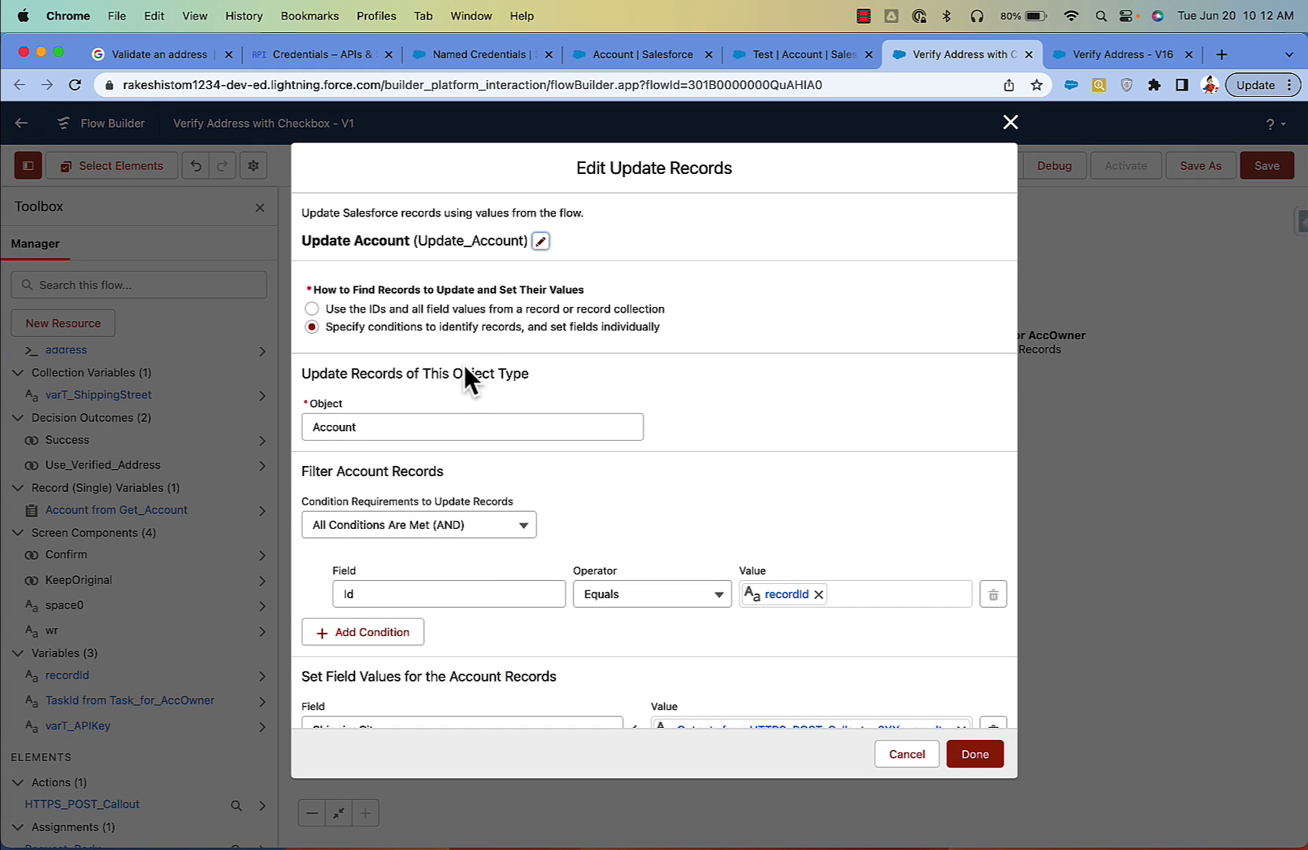
scroll(459, 437, "down", 2)
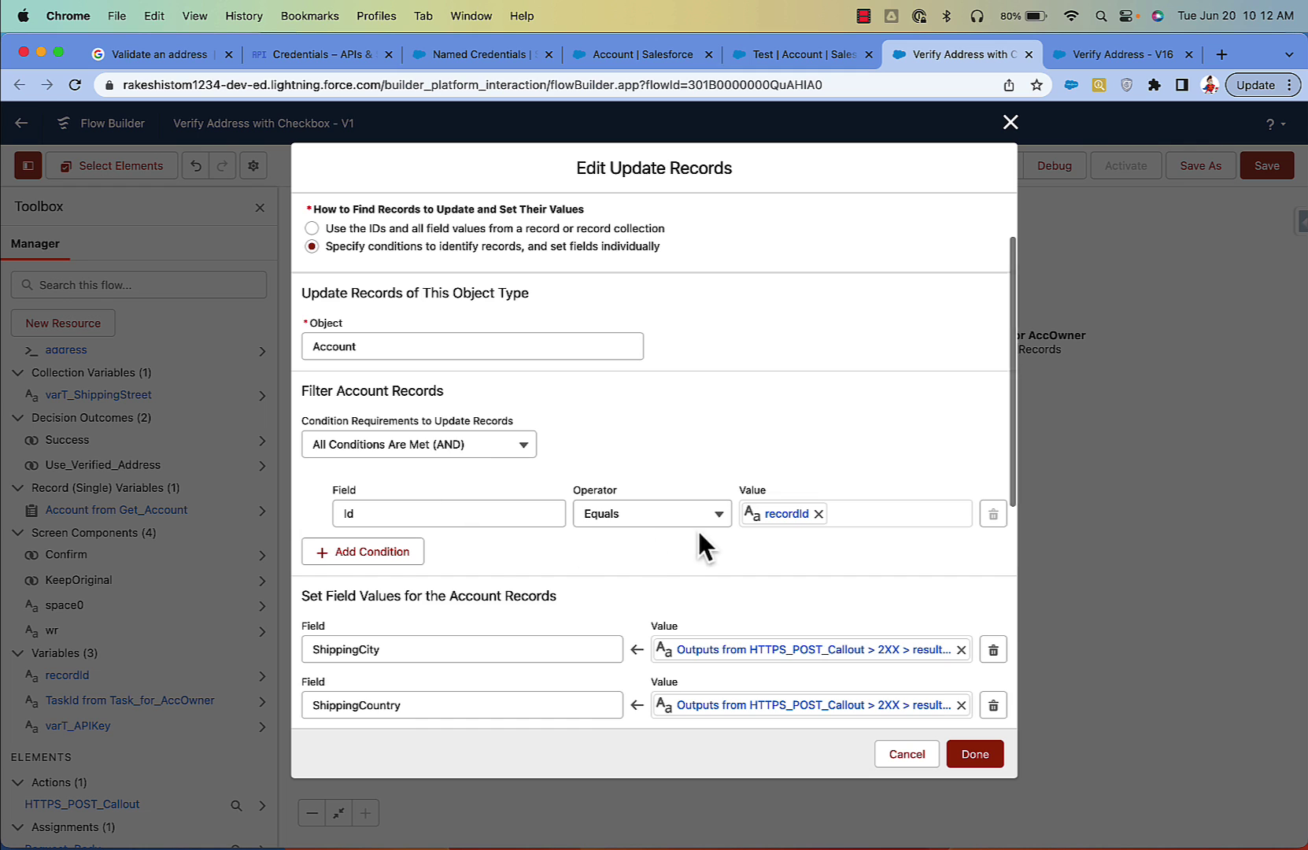
scroll(699, 535, "down", 8)
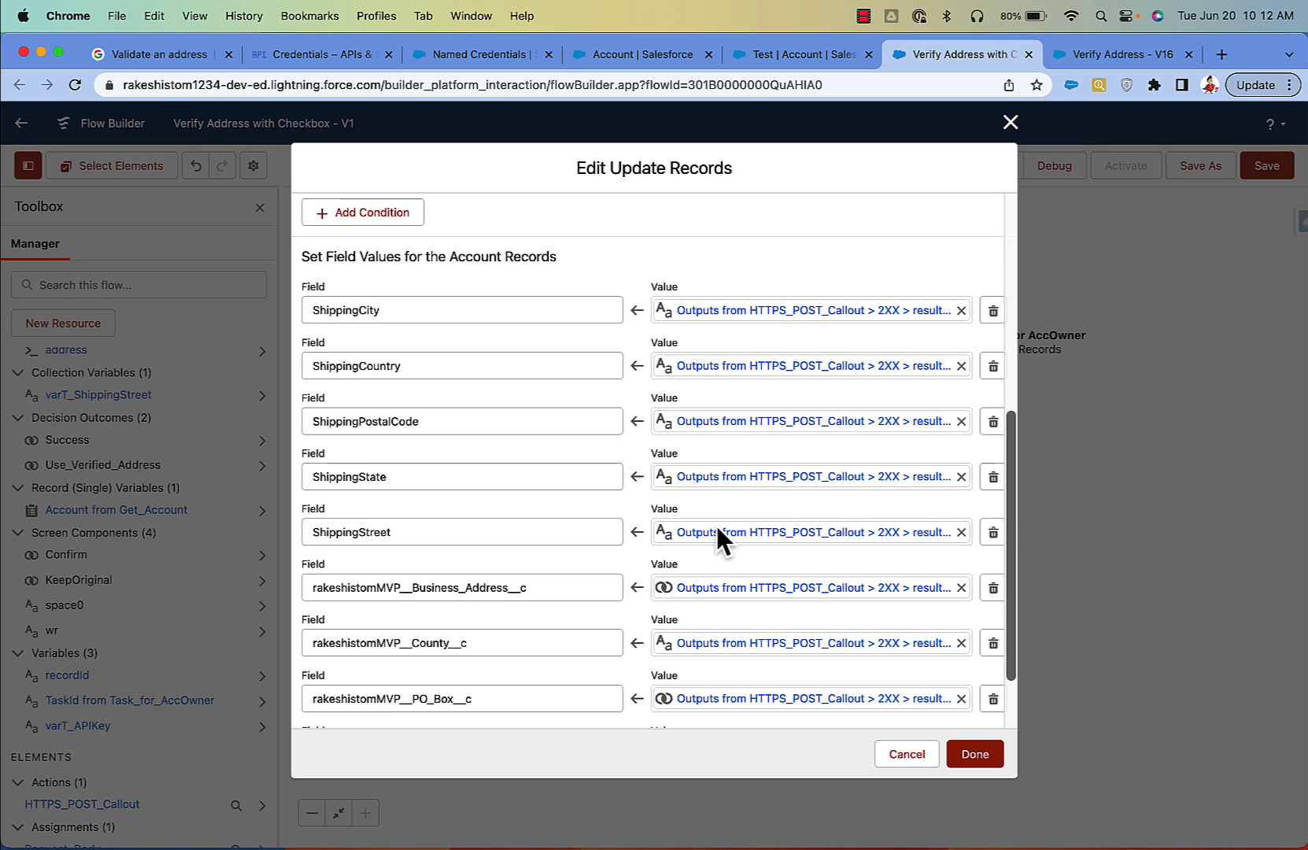
scroll(715, 523, "down", 1)
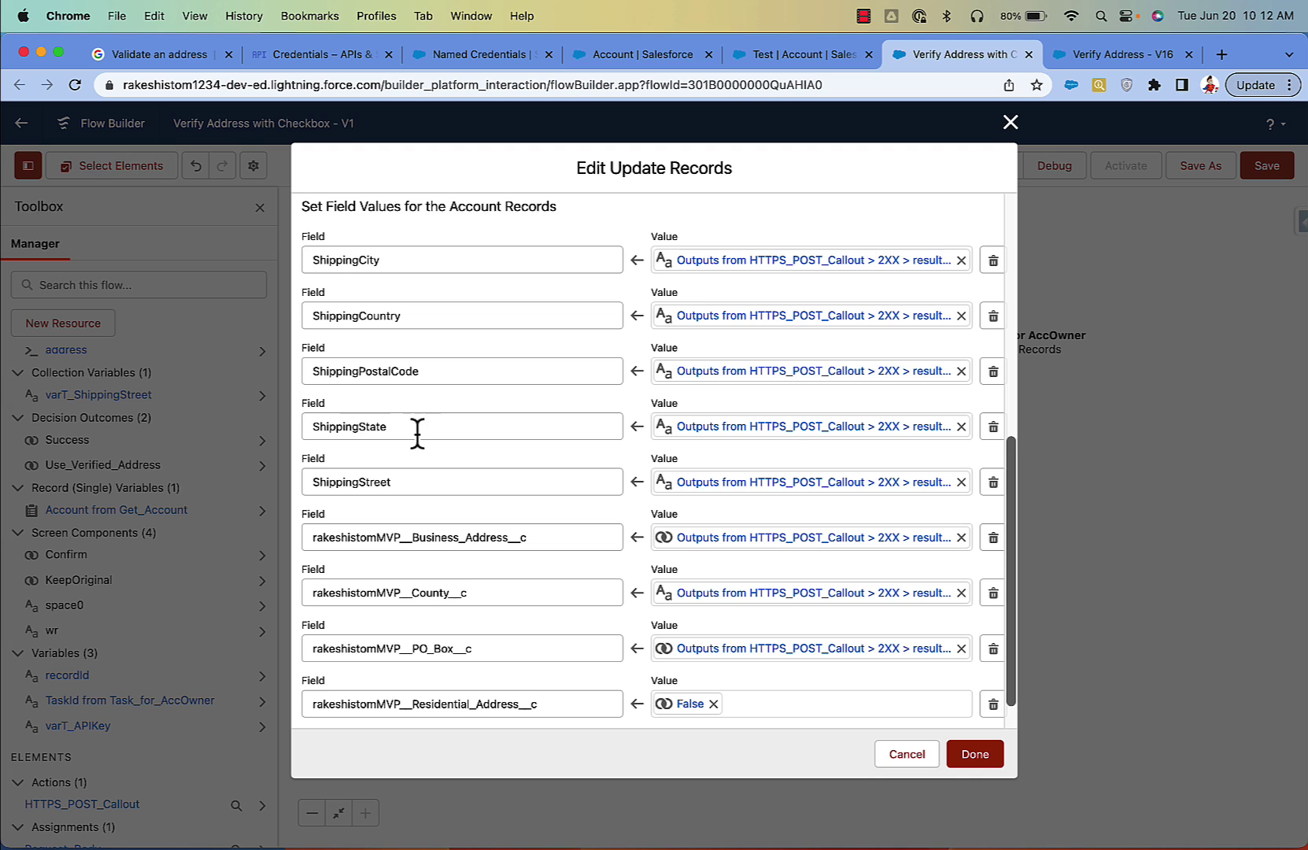
scroll(465, 586, "down", 1)
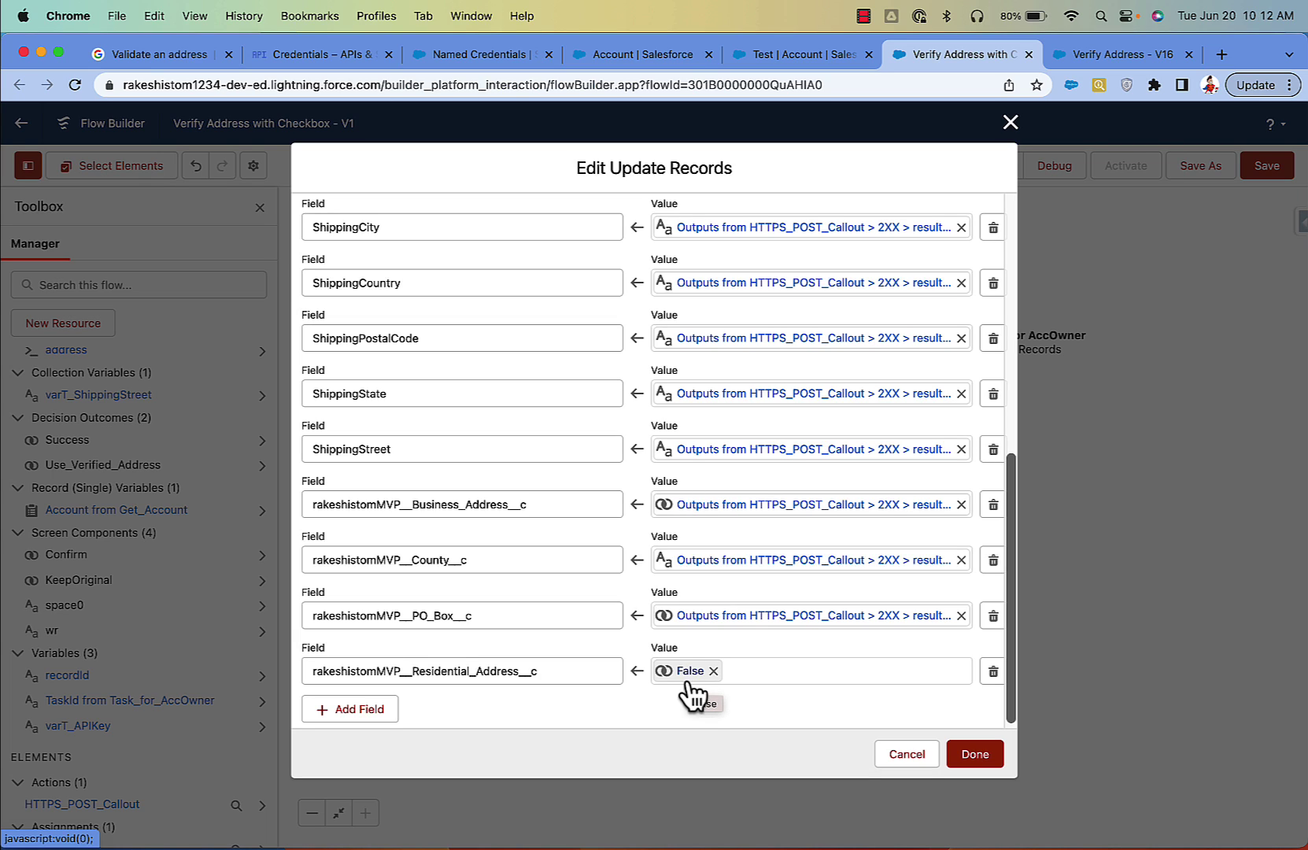
scroll(691, 694, "up", 3)
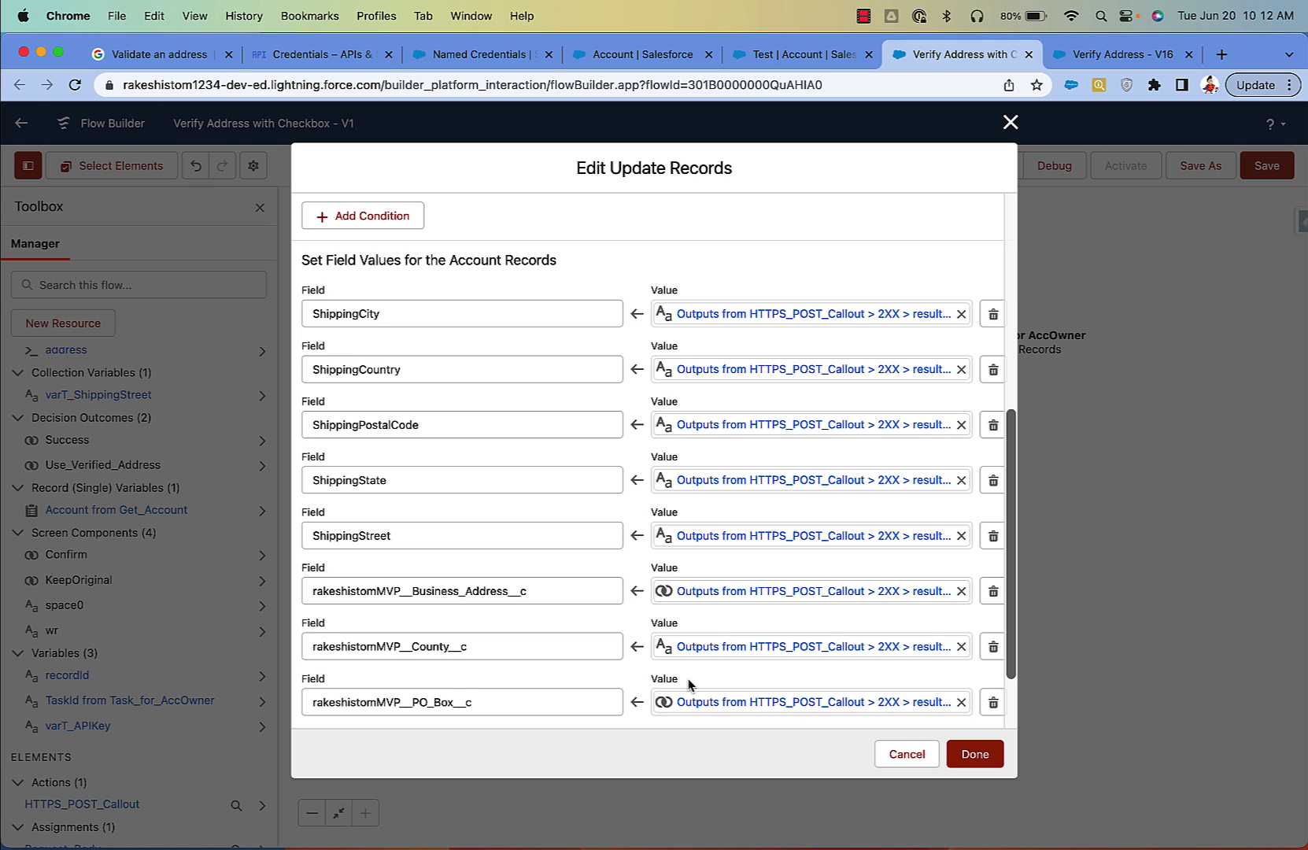
Step: Set ShippingCity to the callout's 2XX result postalAddress locality field
left_click(748, 313)
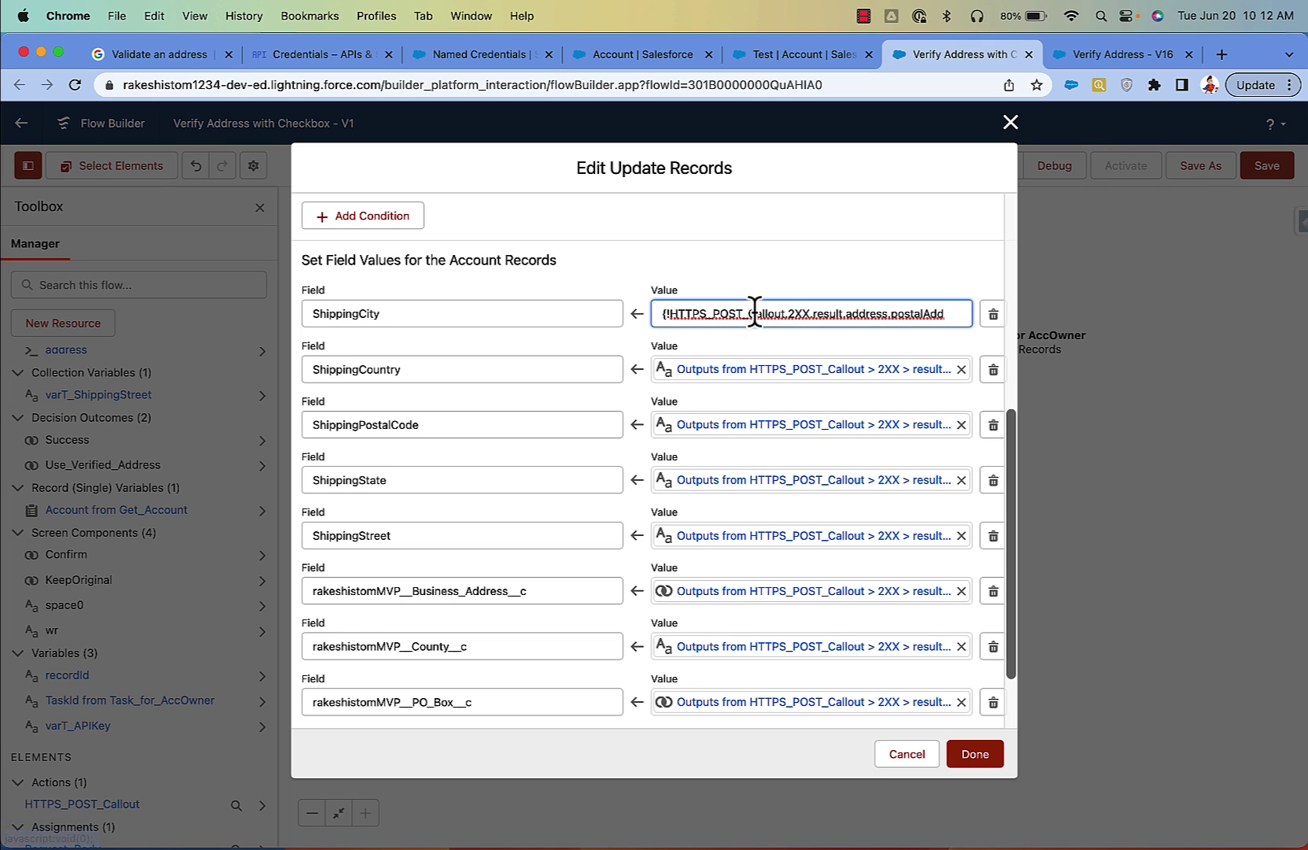
left_click_drag(742, 315, 939, 319)
triple_click(914, 313)
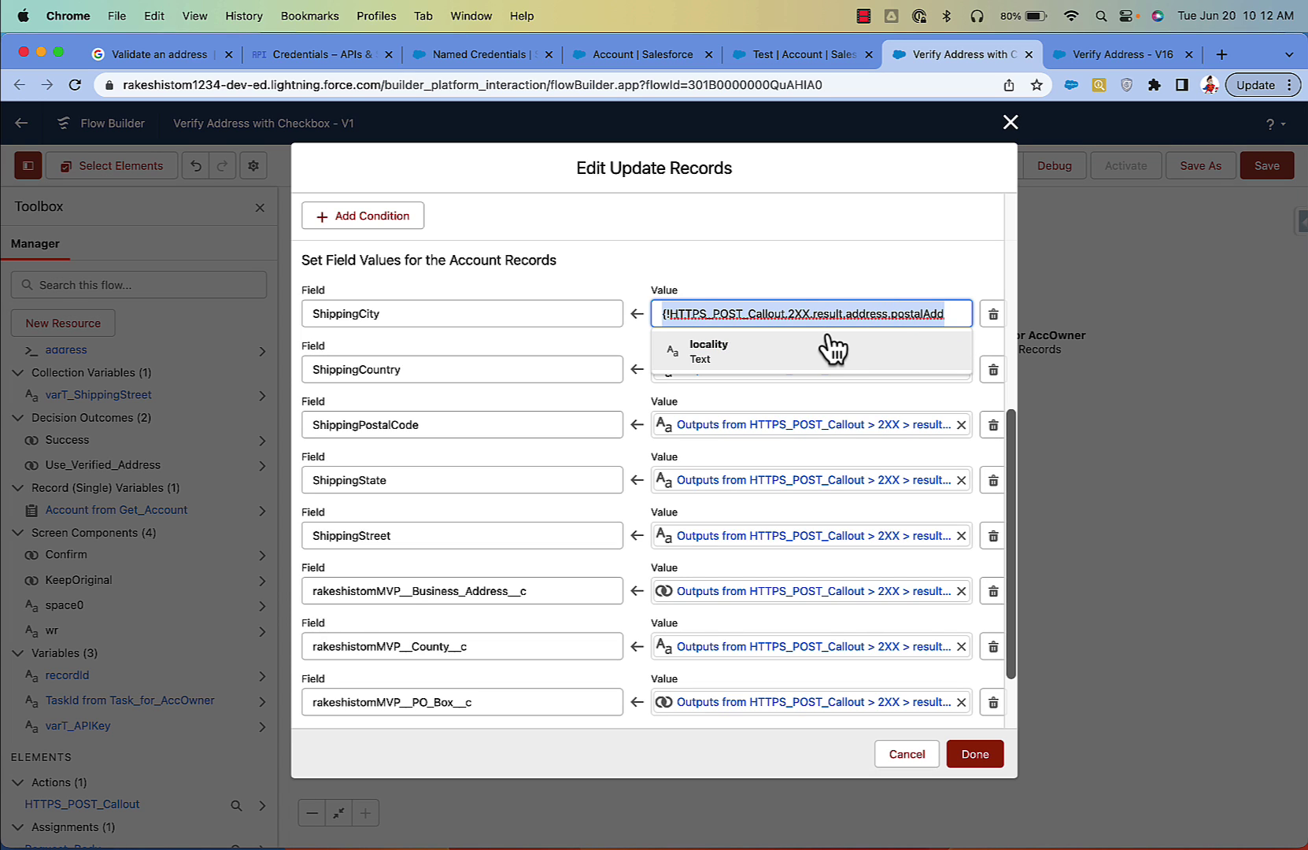
key("BackSpace")
type("t")
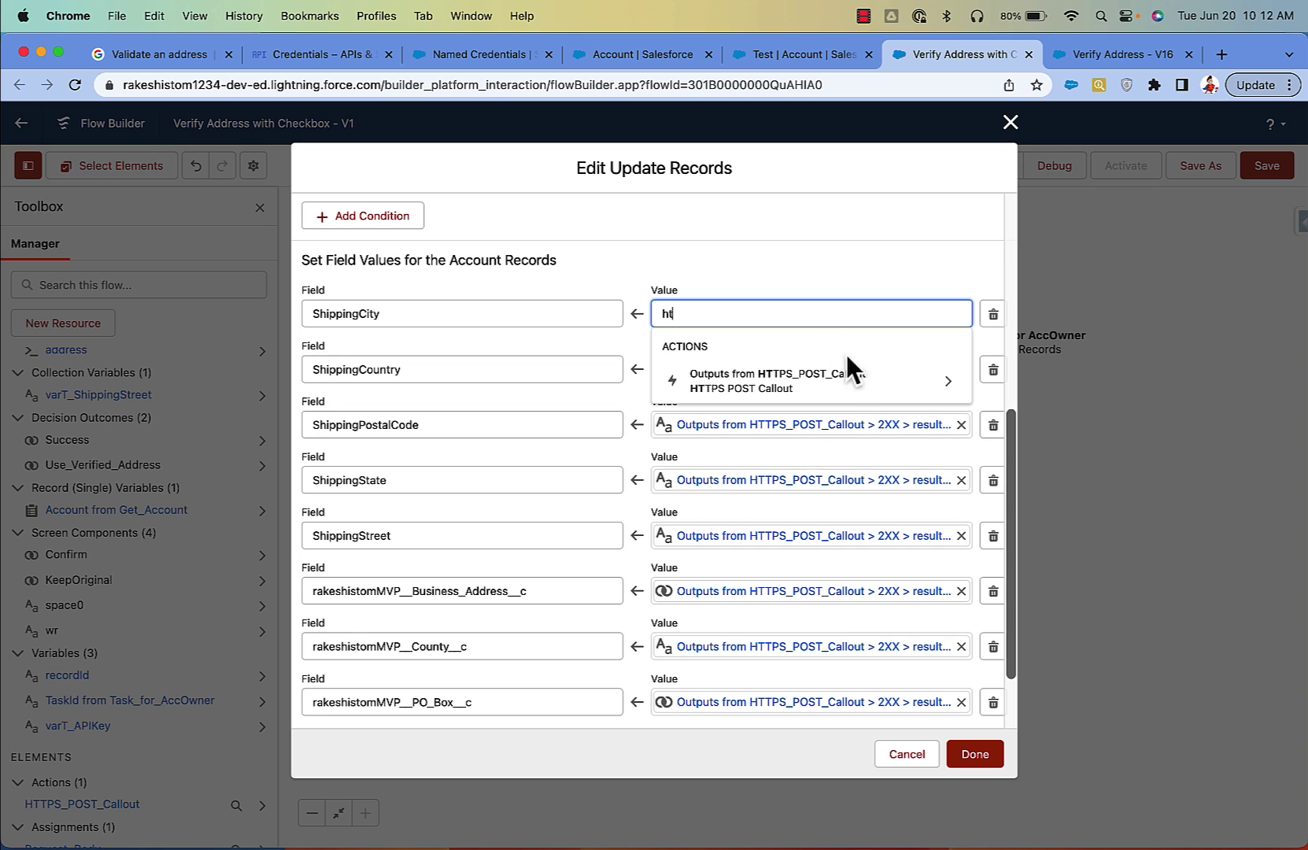
left_click(846, 379)
left_click(802, 352)
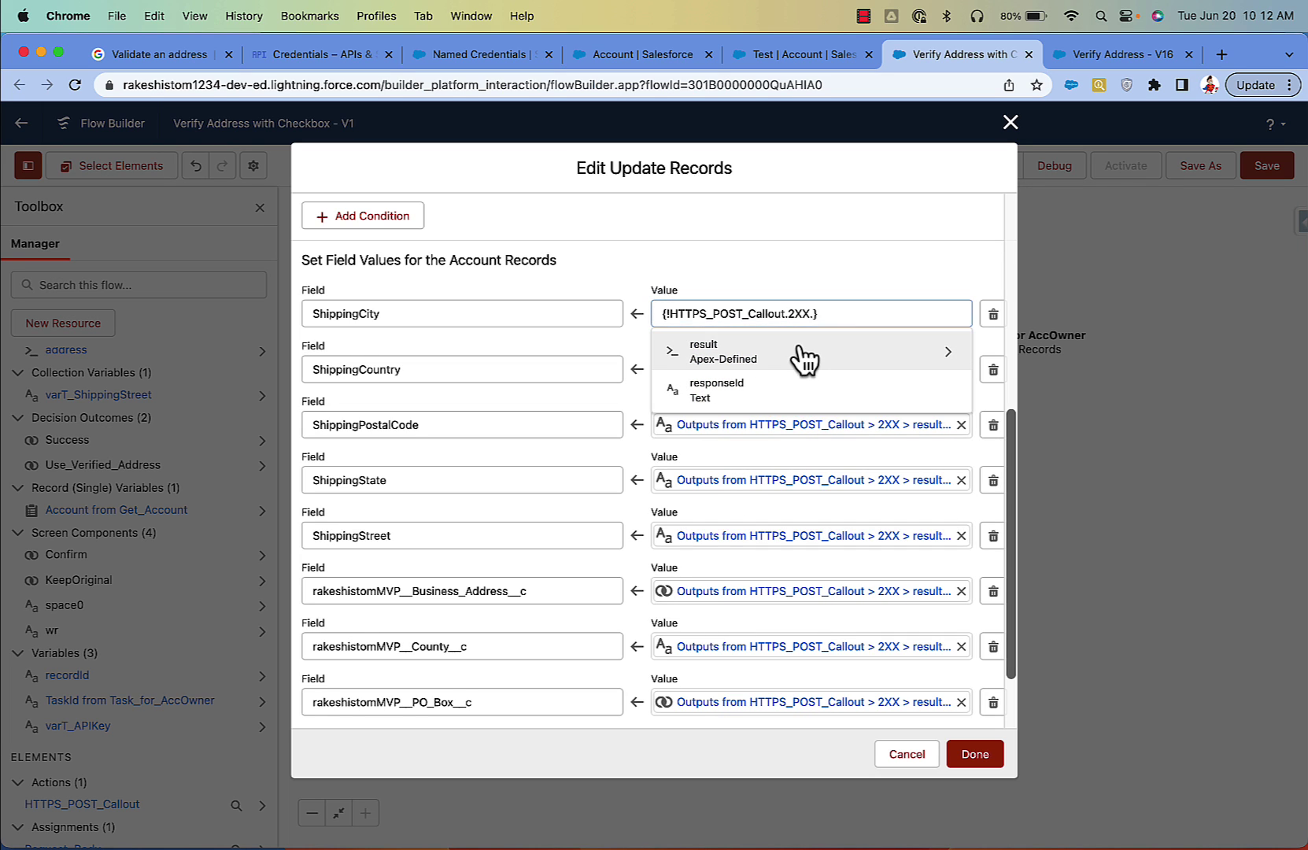
left_click(802, 355)
left_click(801, 354)
left_click(799, 354)
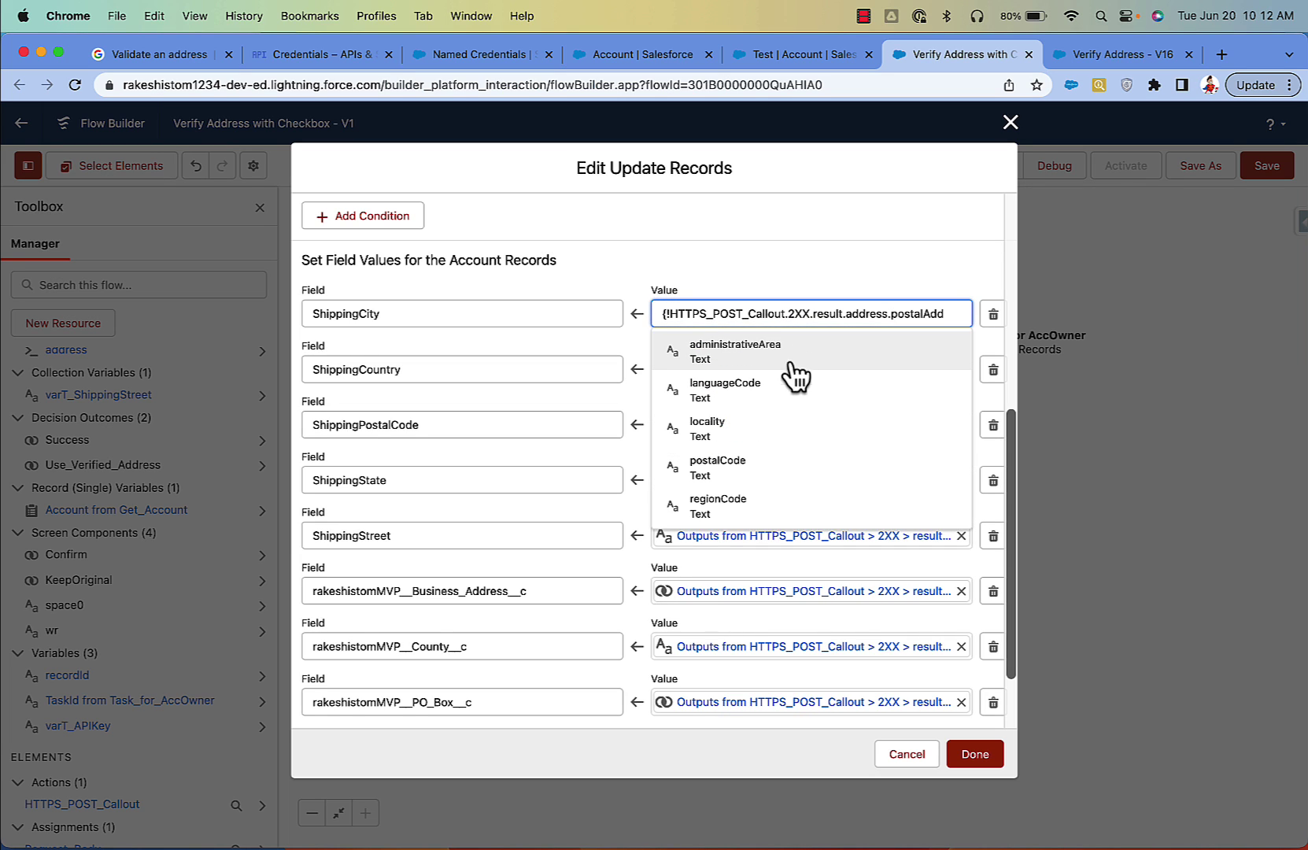
left_click(775, 432)
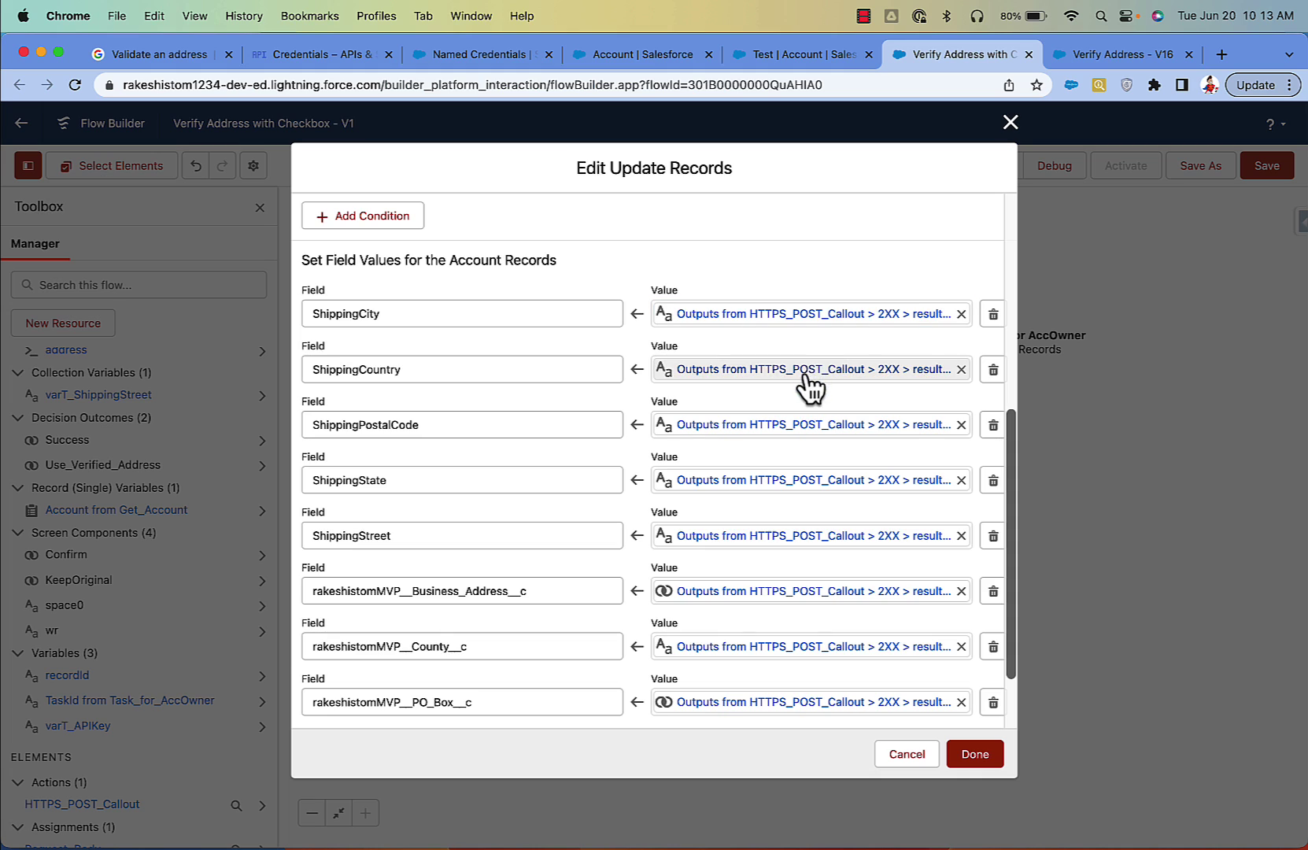
Step: Confirm ShippingCountry maps to regionCode, ShippingPostalCode to postalCode and Business Address to business
left_click(802, 369)
left_click_drag(840, 369, 963, 369)
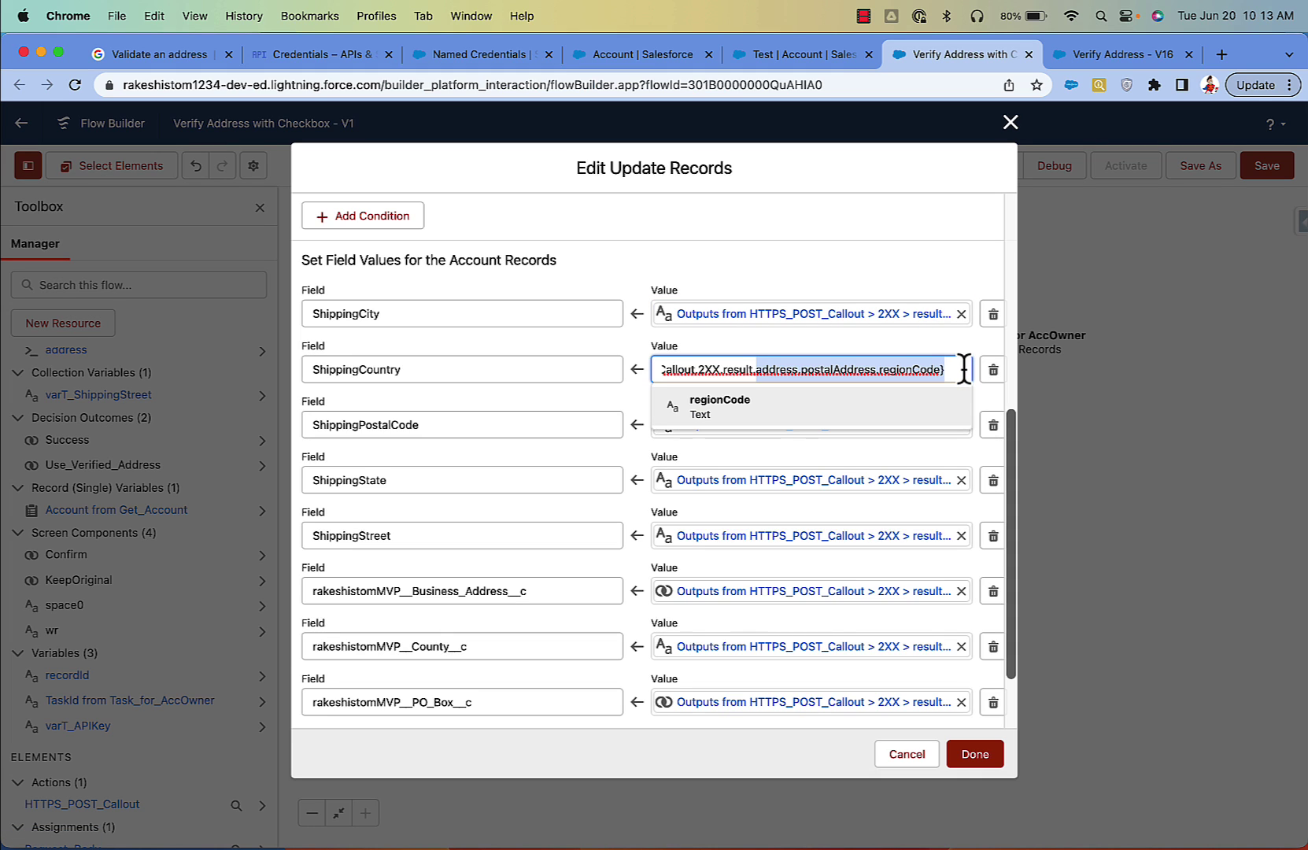
left_click(876, 453)
left_click(889, 424)
left_click_drag(890, 424, 986, 432)
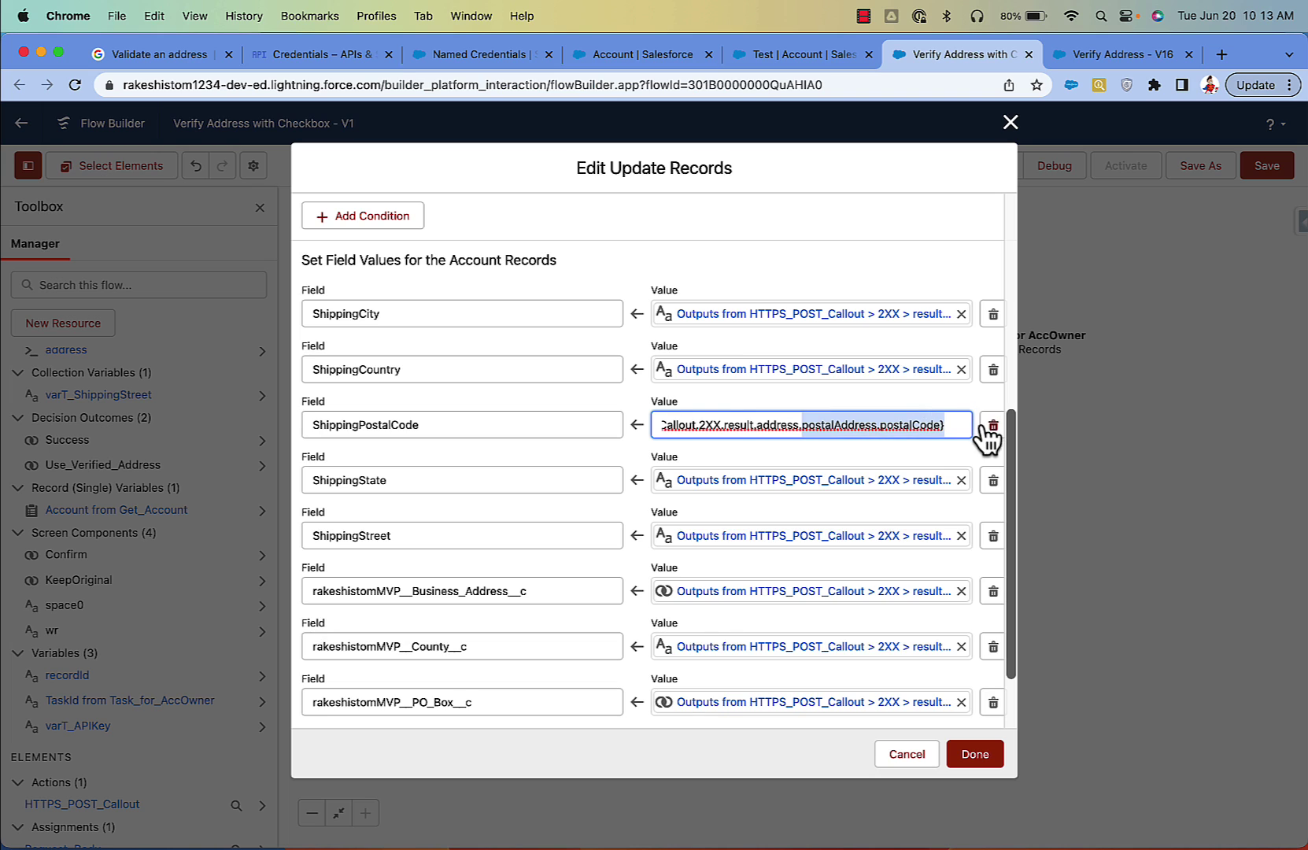
left_click(795, 466)
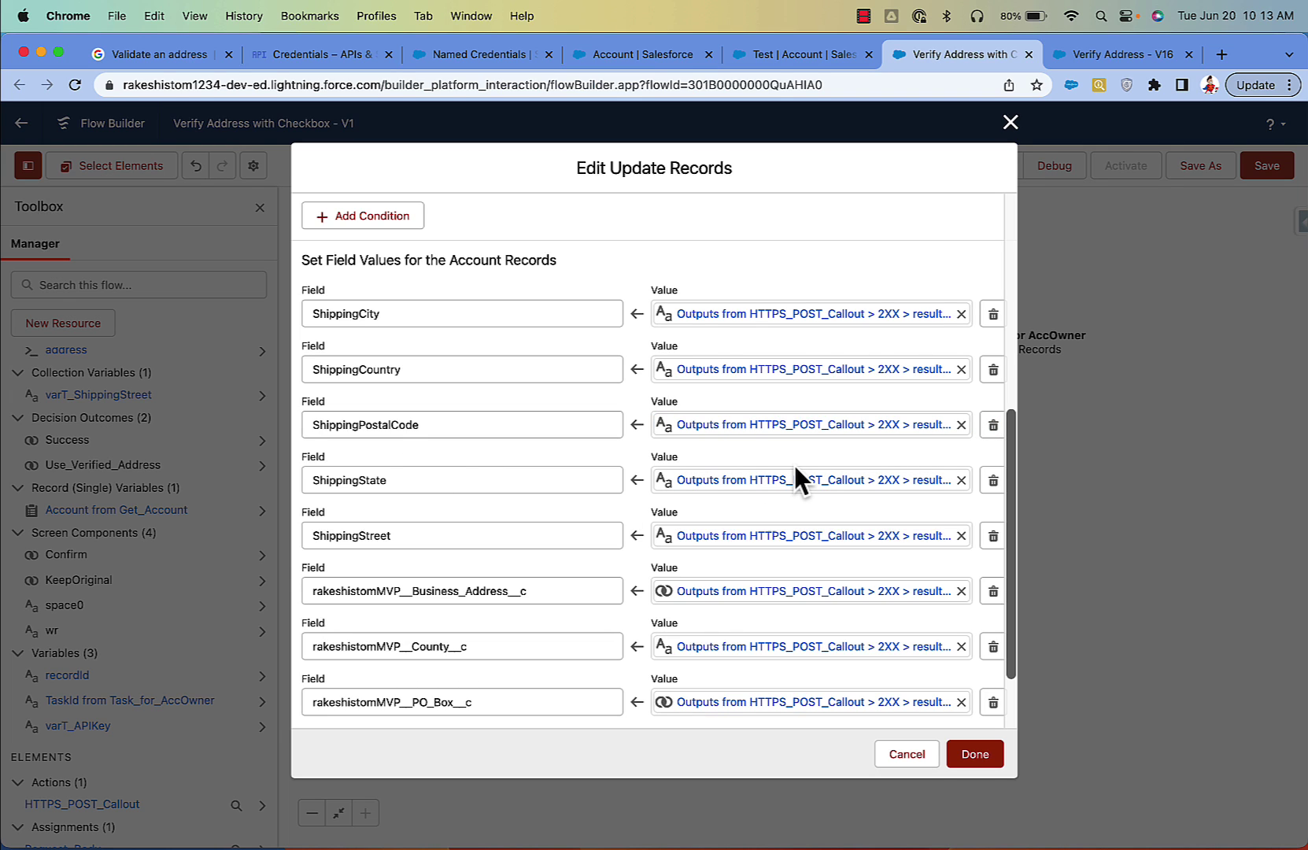
scroll(795, 472, "down", 2)
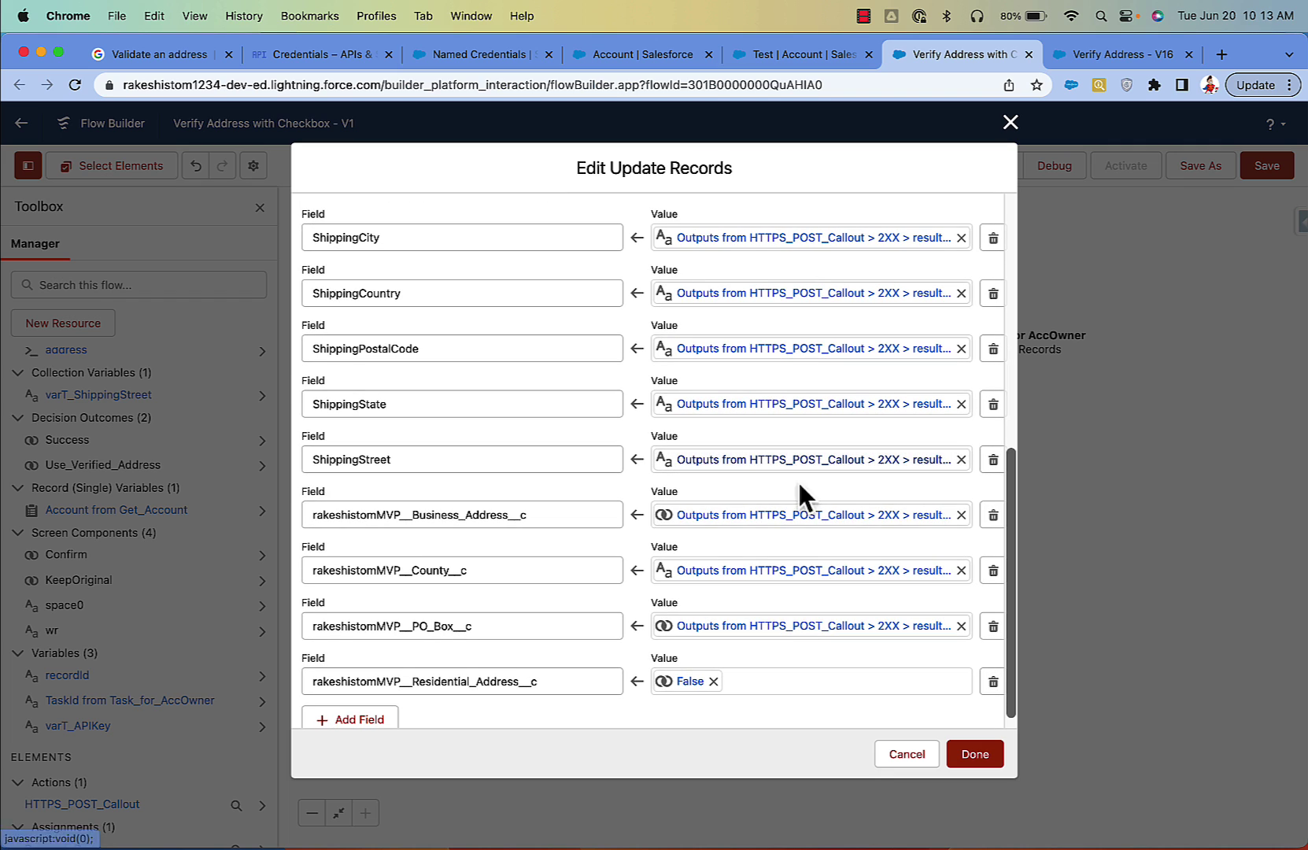
left_click(808, 527)
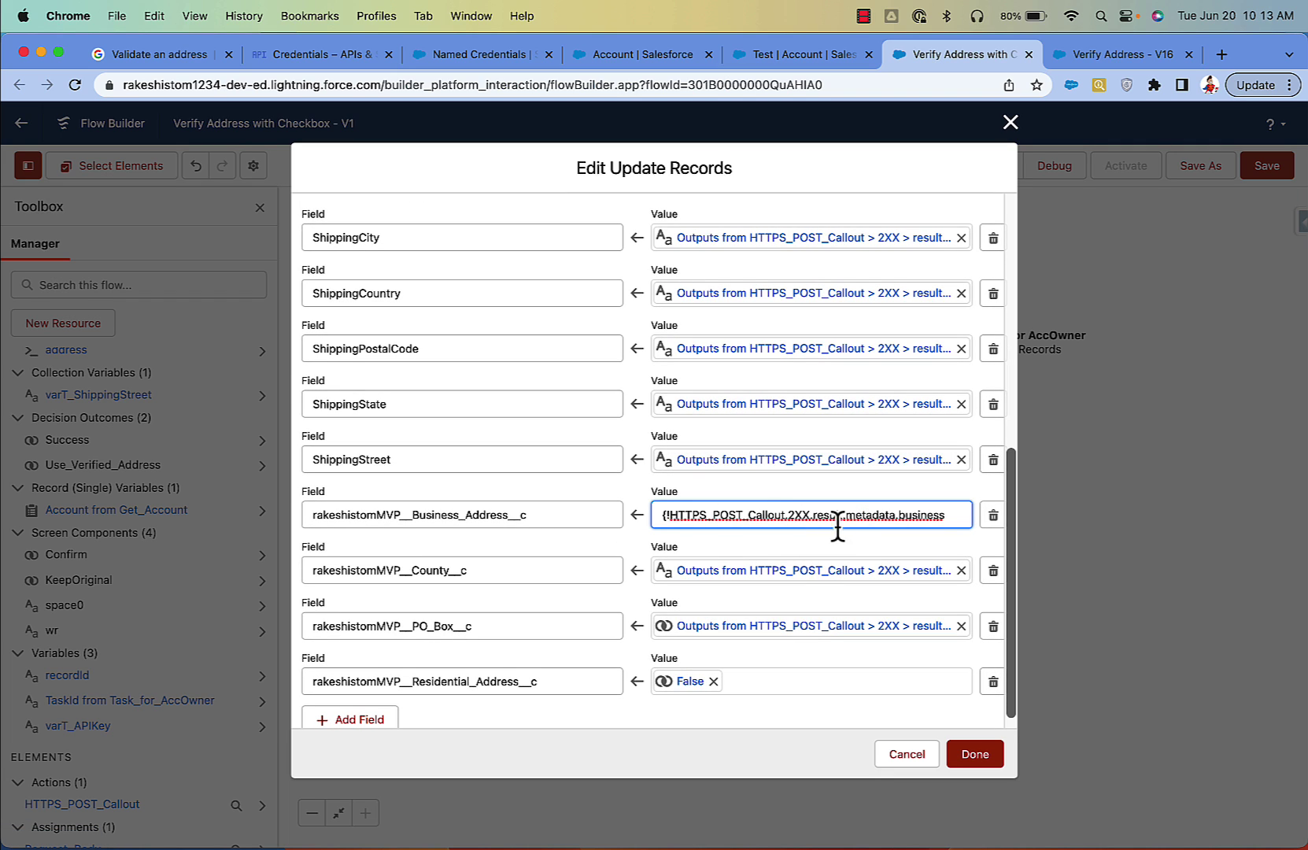
left_click_drag(840, 516, 913, 518)
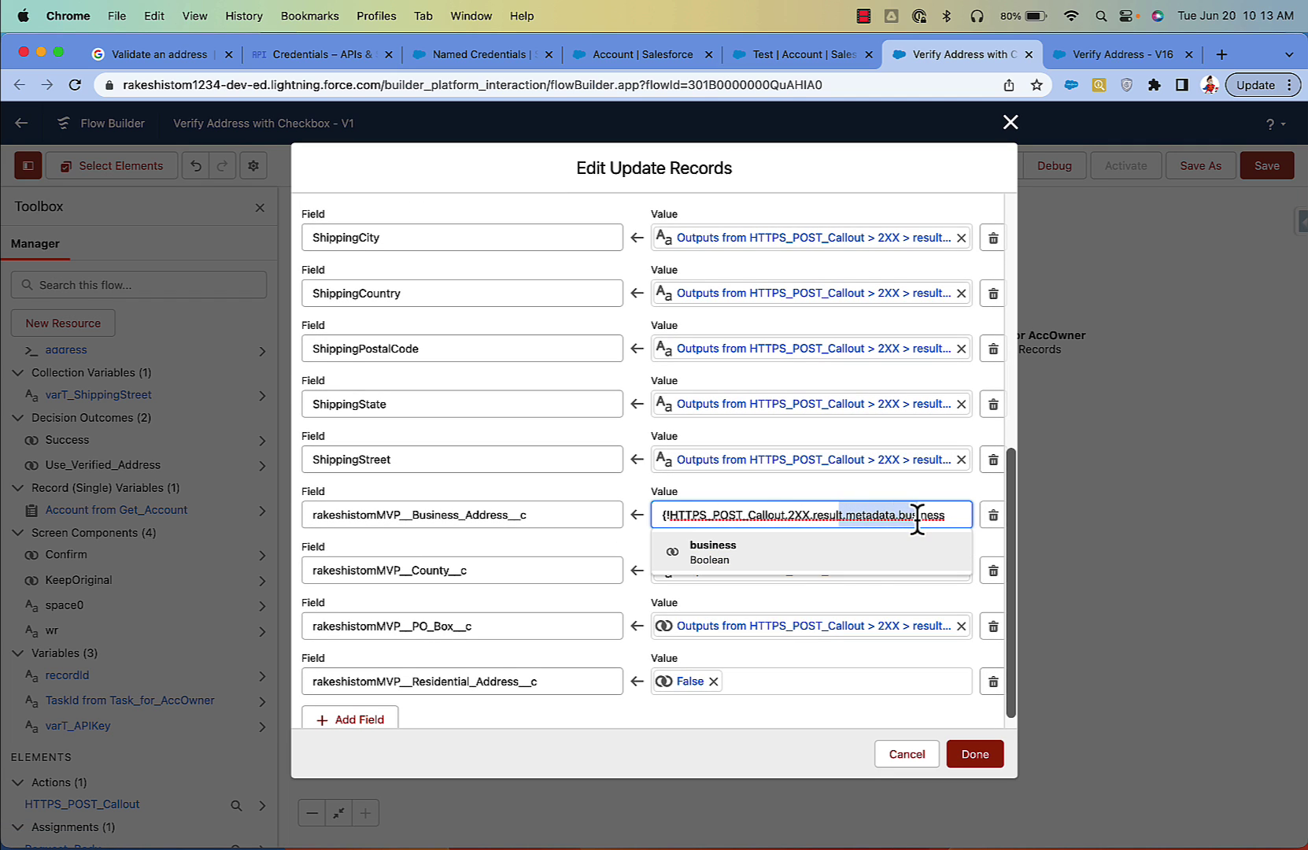
left_click(835, 571)
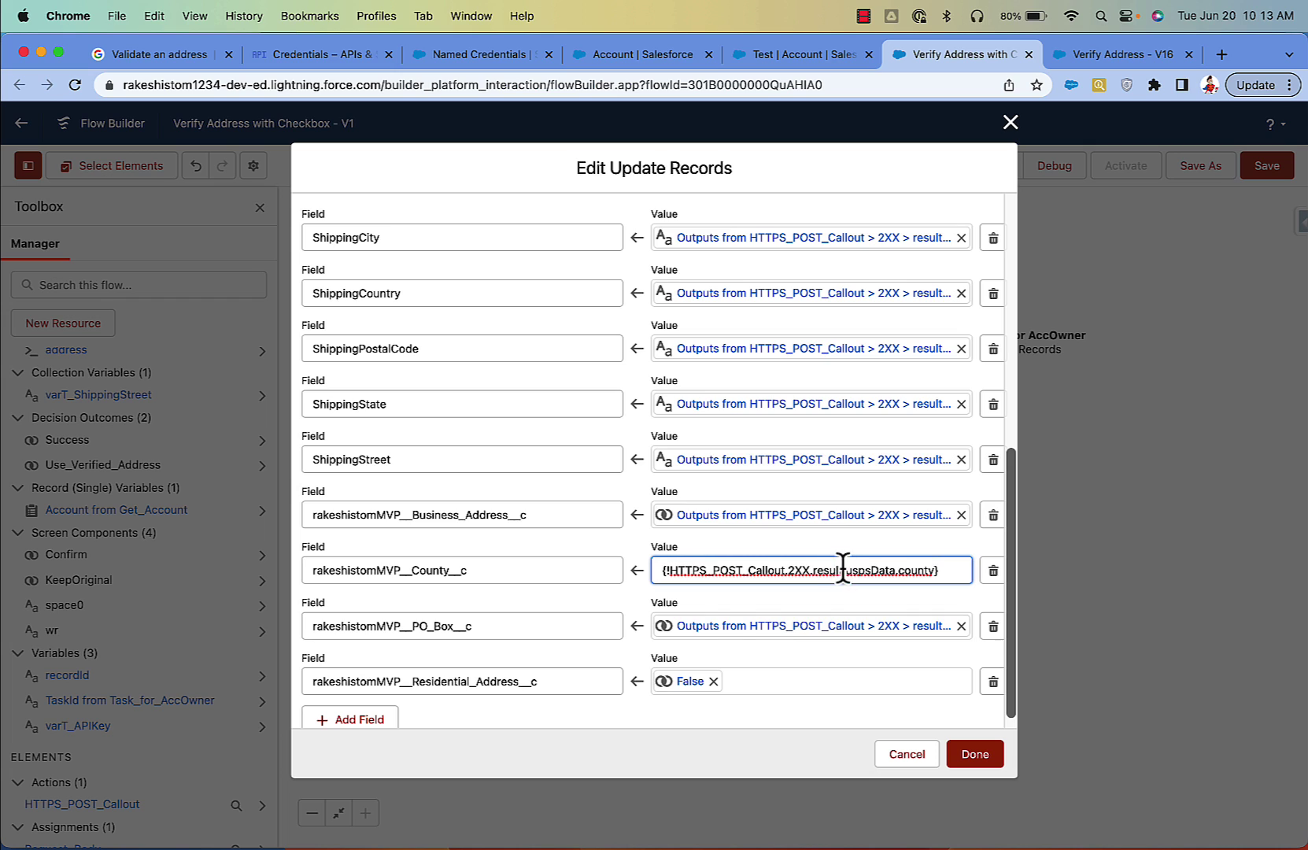
Step: Set County to the callout's uspsData county output and save the Update Account mappings
left_click_drag(844, 569, 885, 568)
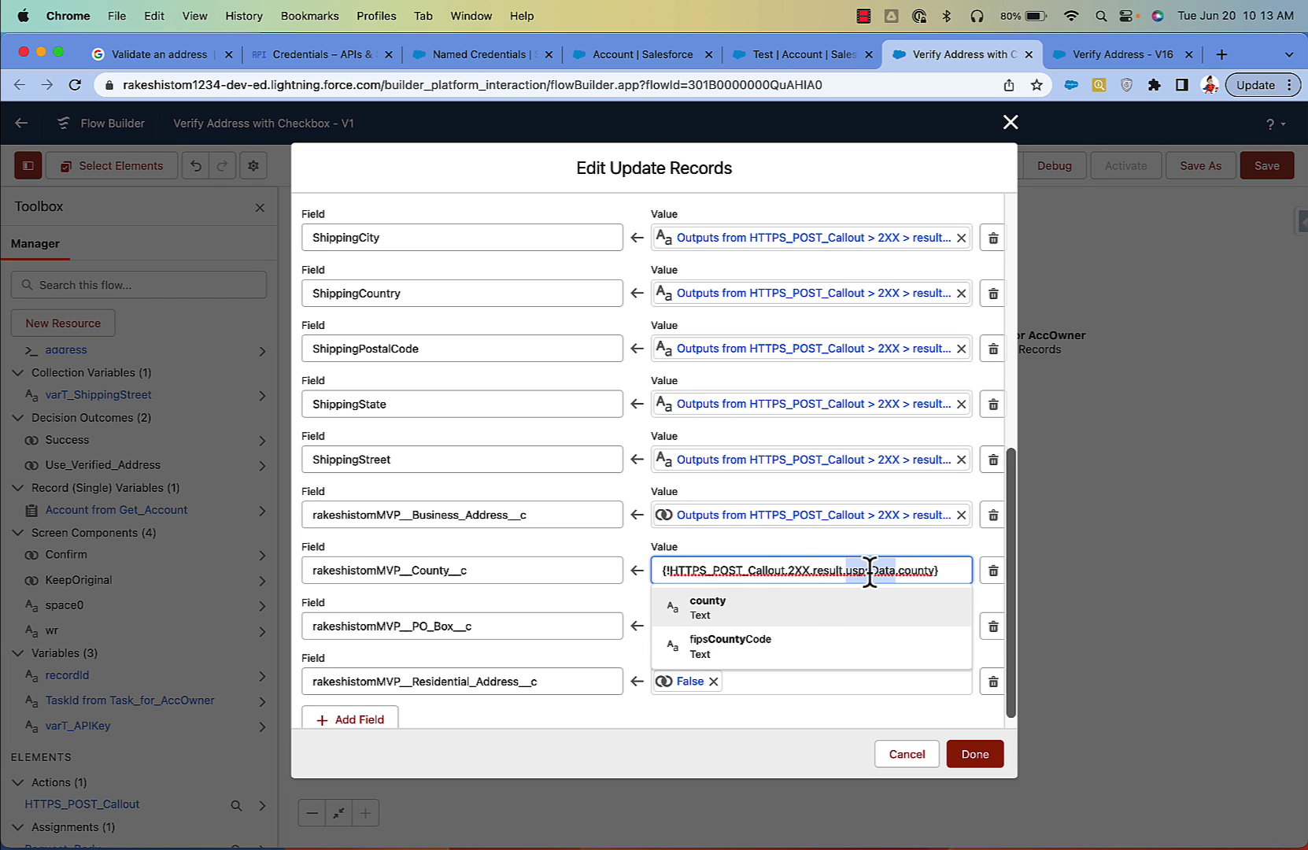
triple_click(870, 572)
key("BackSpace")
type("htt")
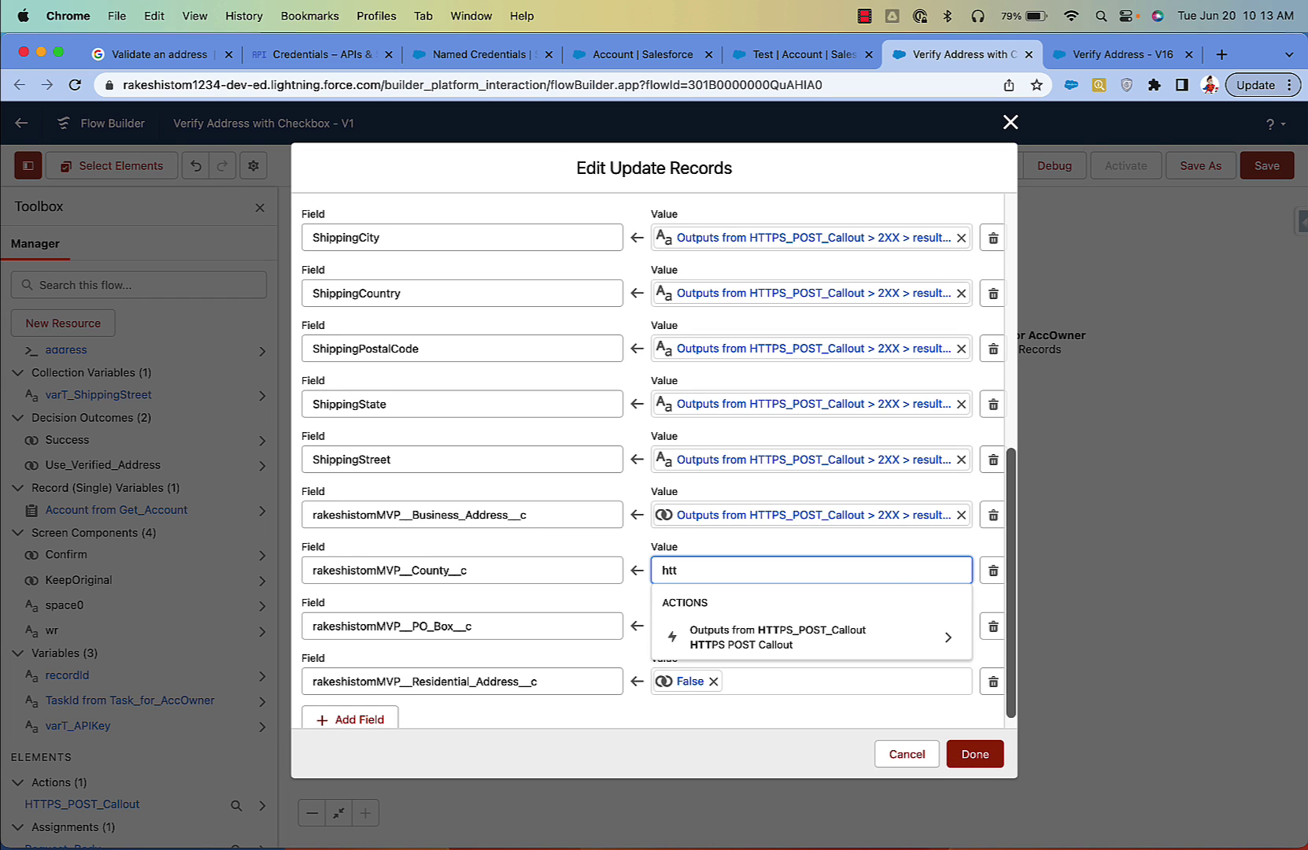
left_click(865, 632)
left_click(844, 609)
left_click(843, 609)
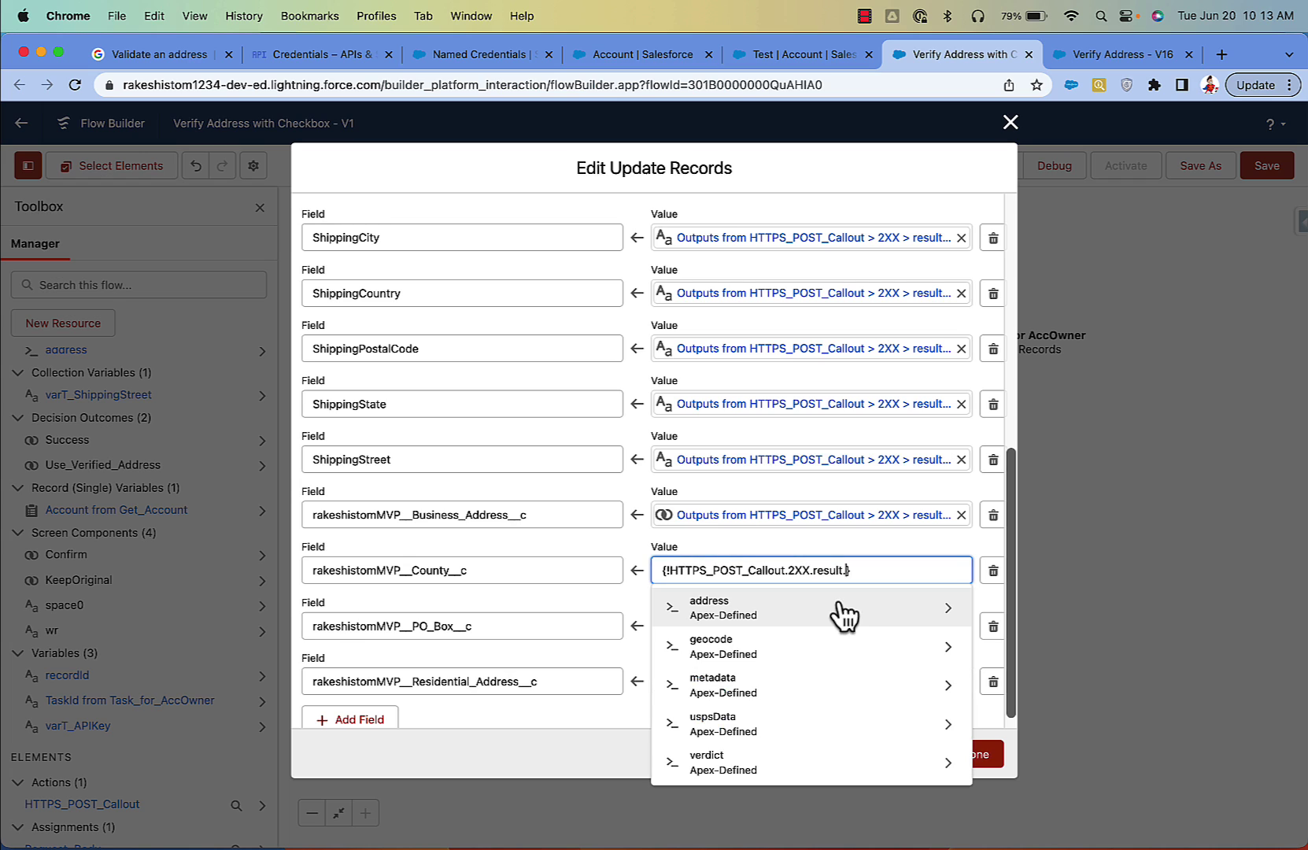
left_click(826, 720)
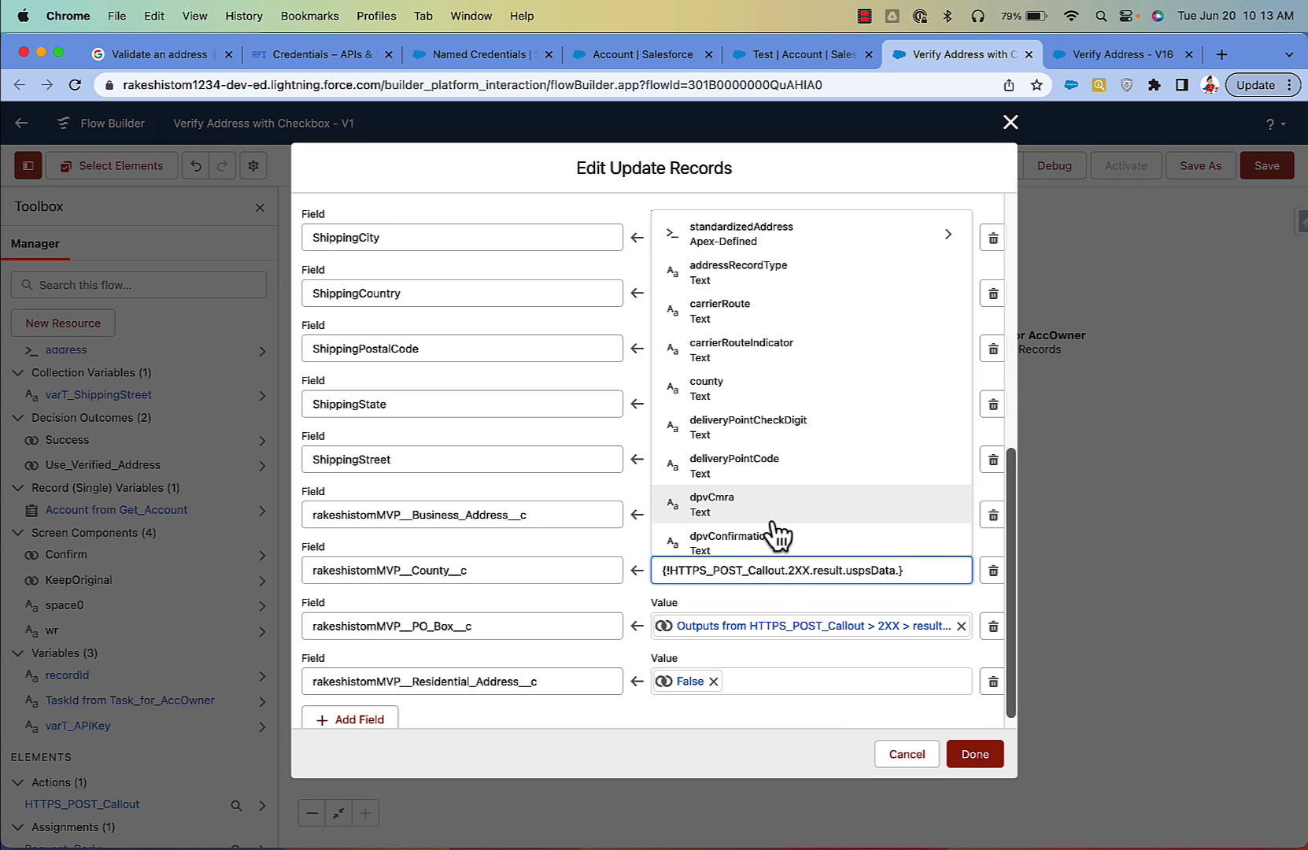
type("coun")
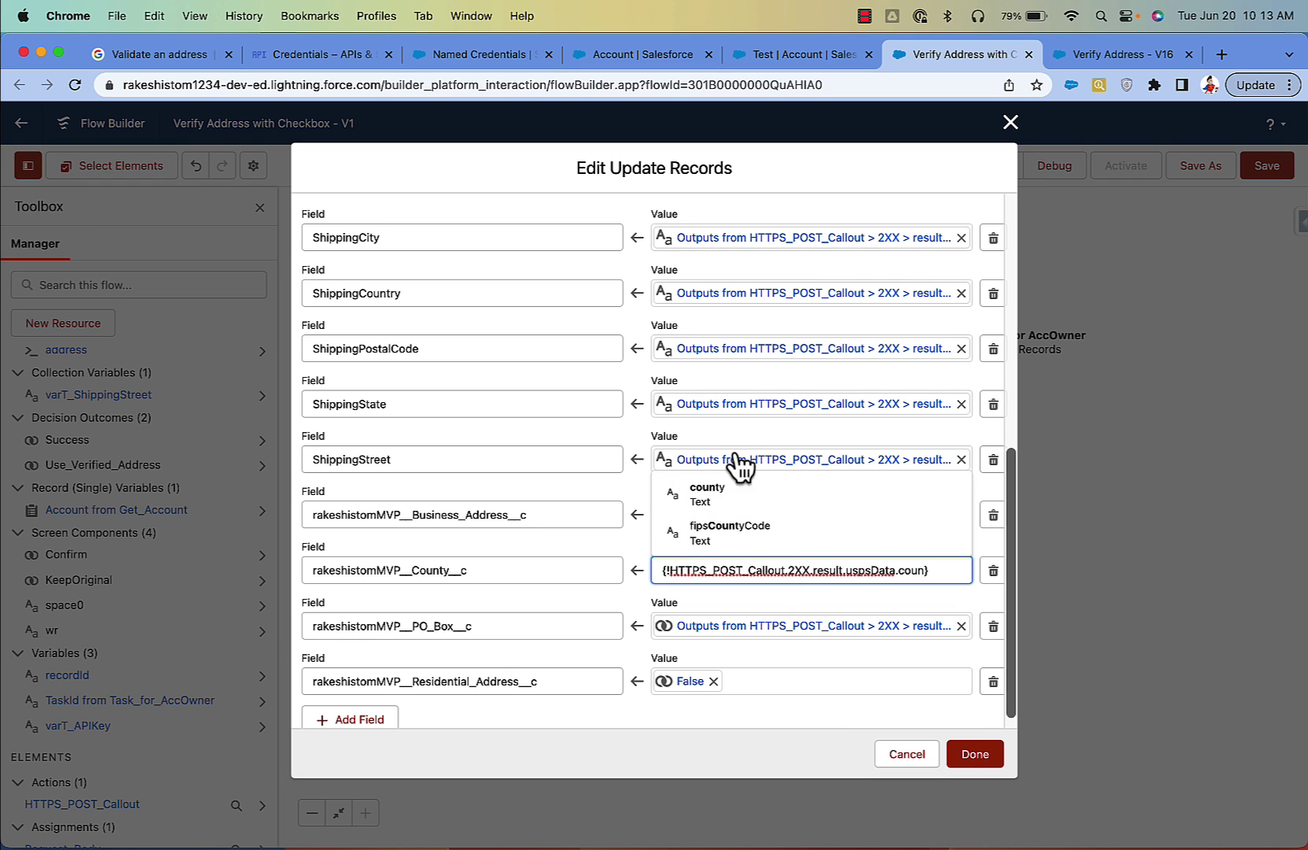
left_click(742, 494)
left_click(790, 703)
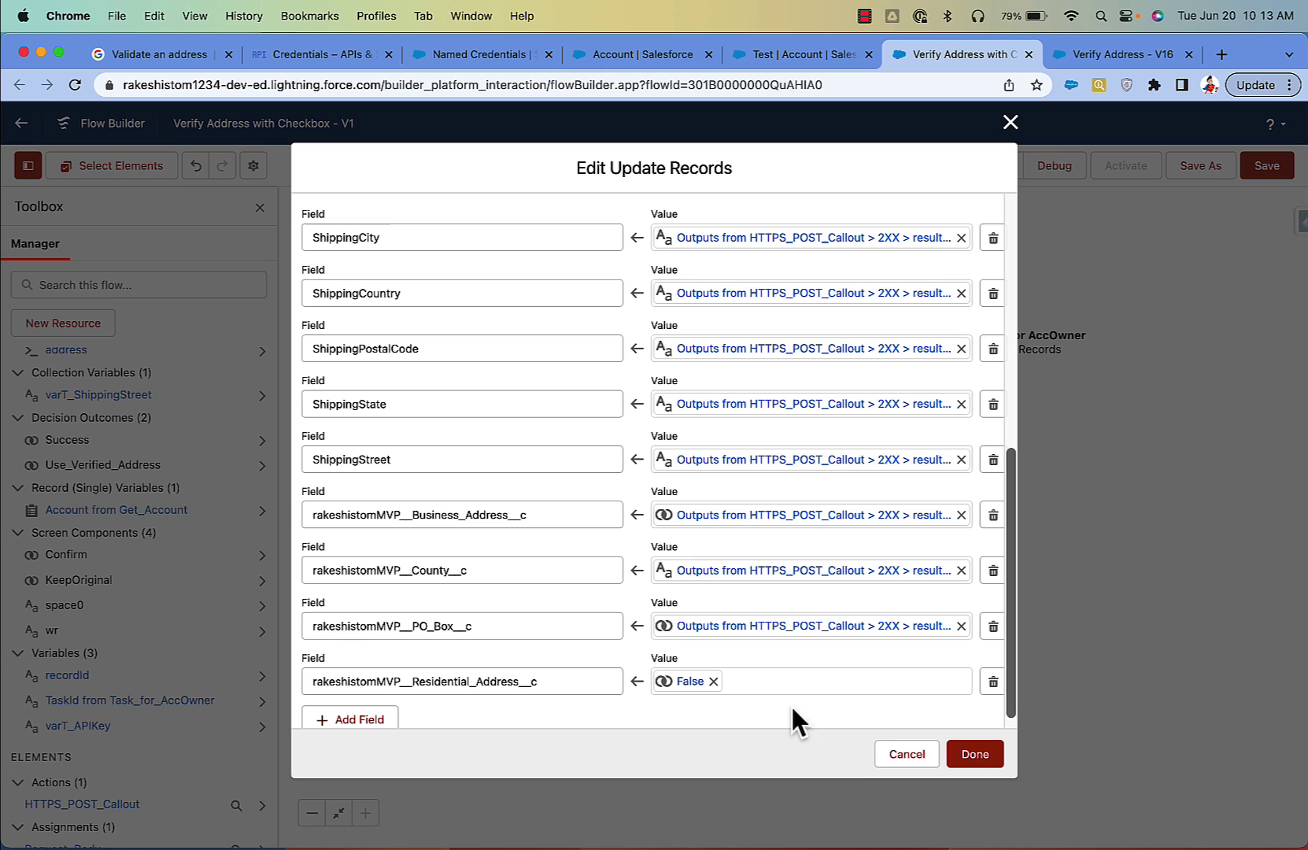
left_click(975, 755)
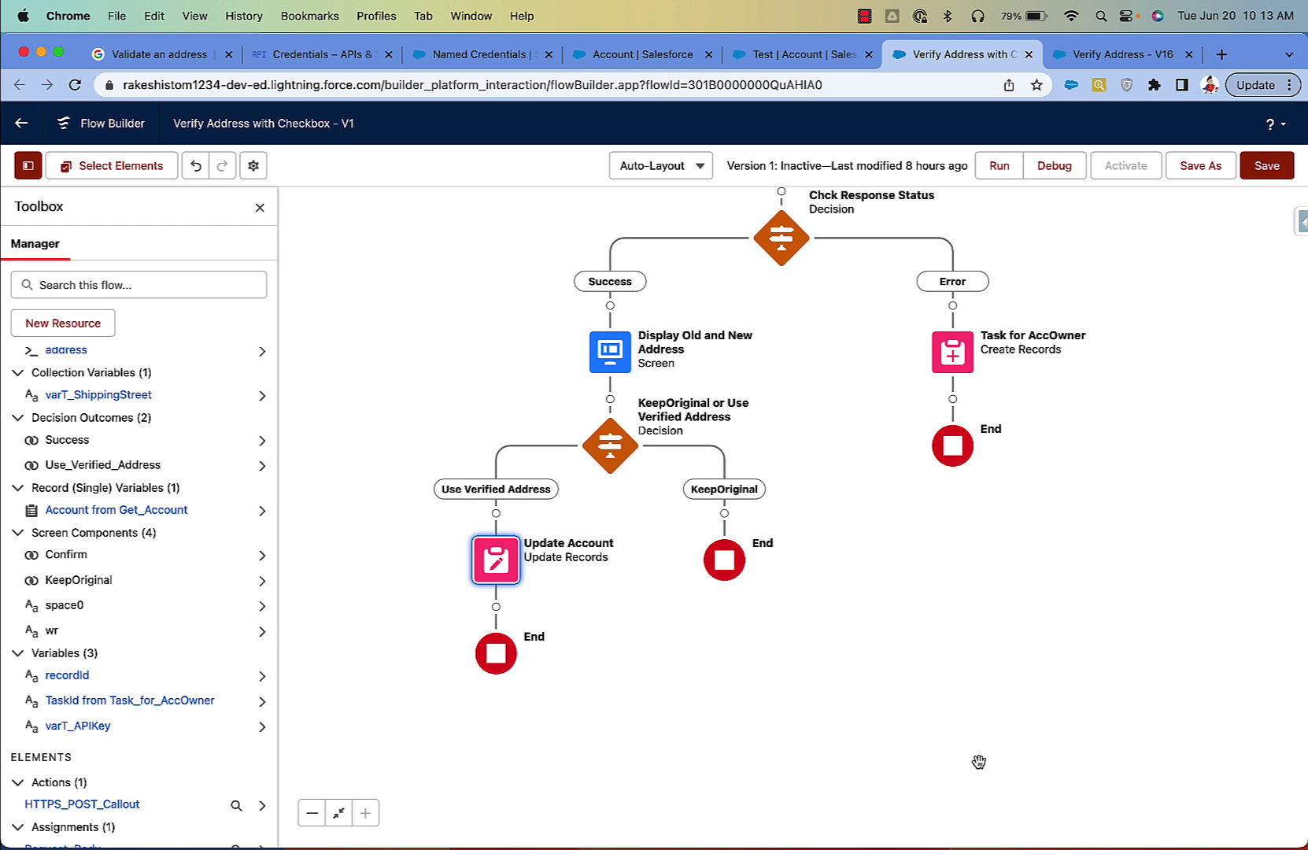
Step: Debug-run the flow with the Test account's record ID copied in as recordId
left_click(1007, 165)
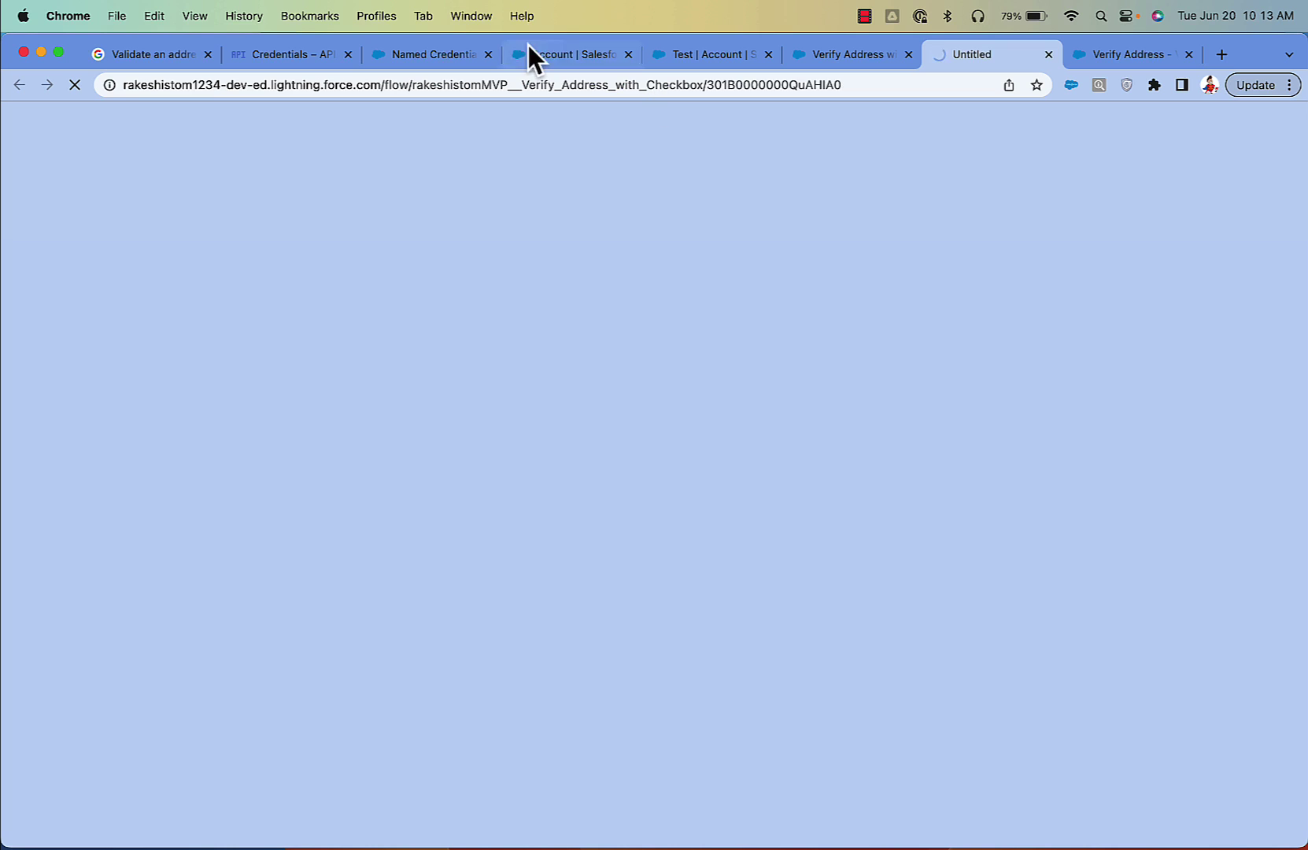
left_click(677, 57)
left_click(606, 85)
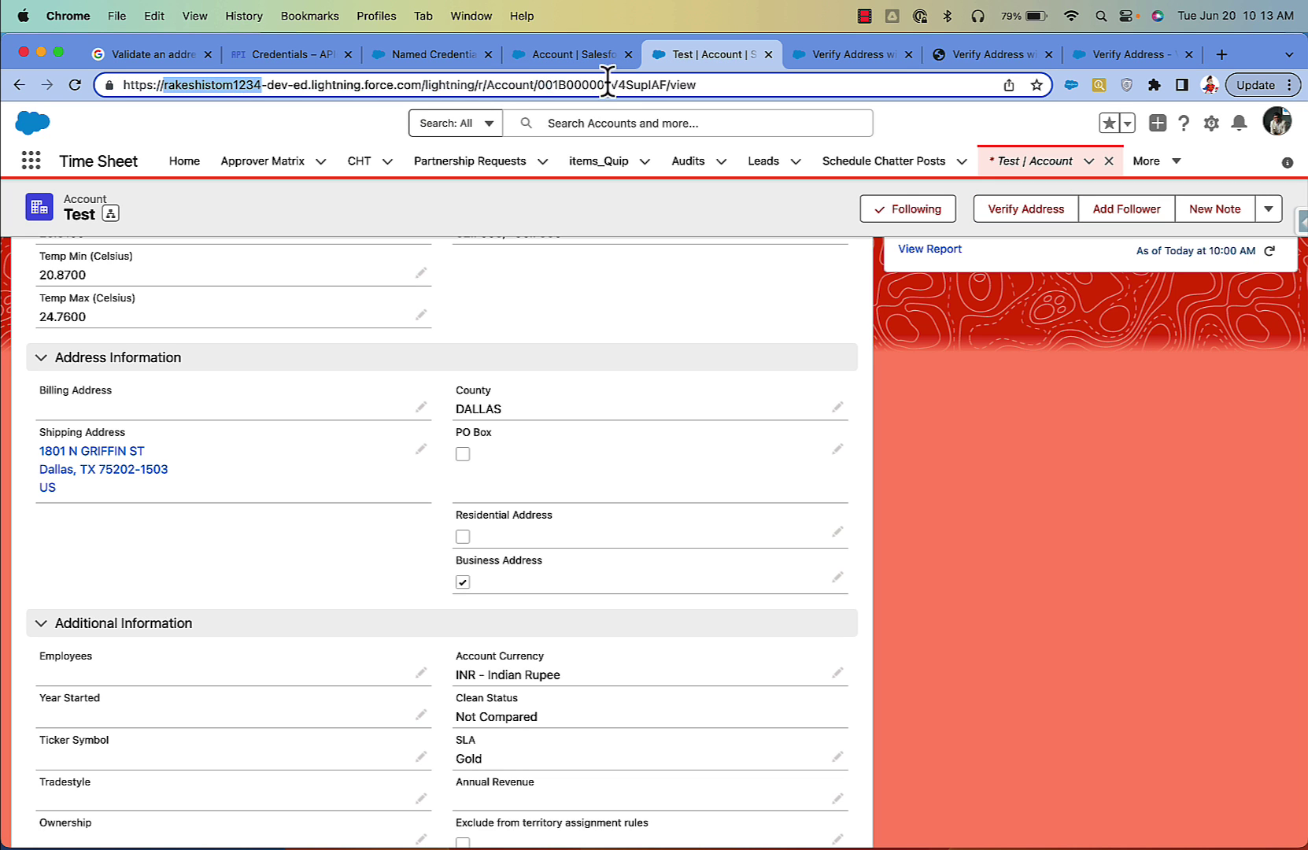
double_click(607, 84)
key("super+c")
left_click(968, 58)
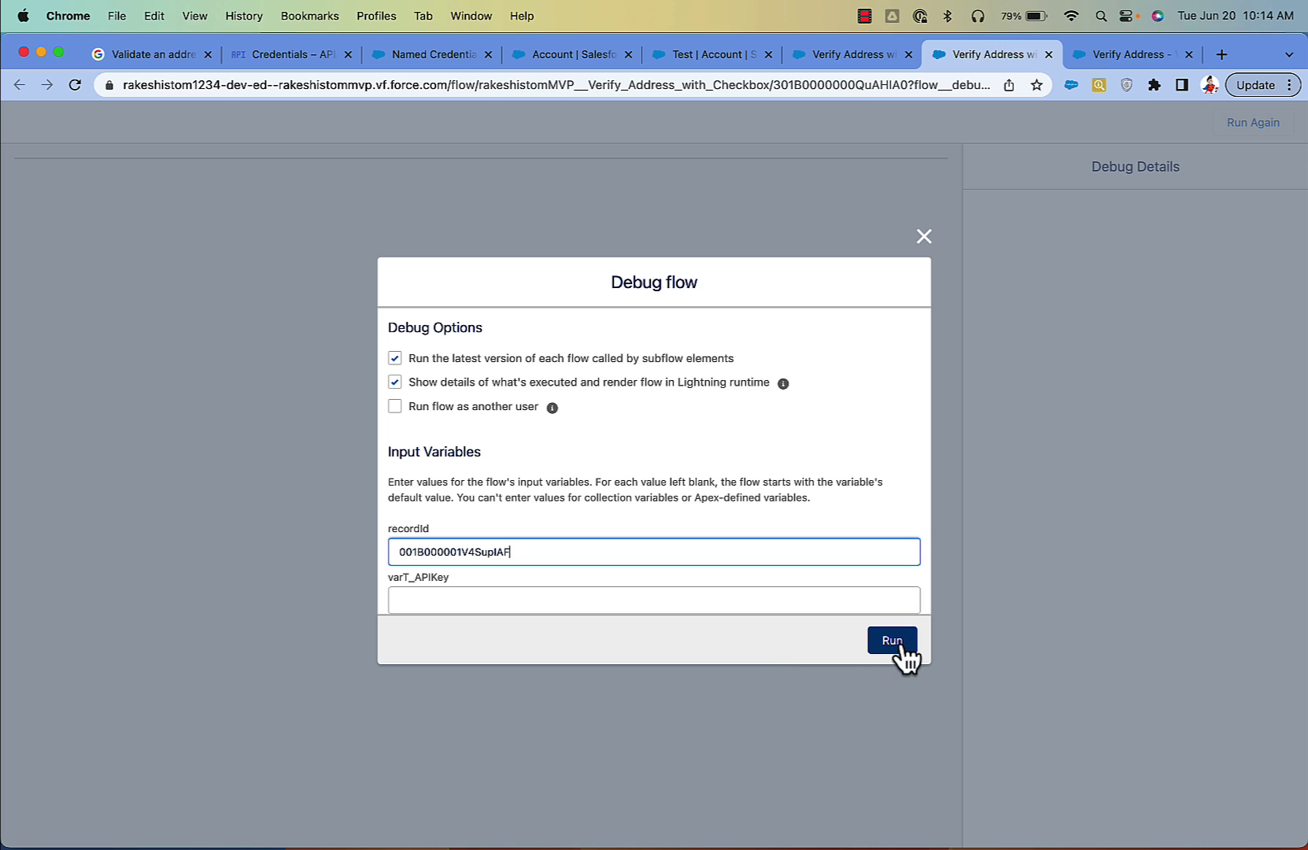
left_click(904, 643)
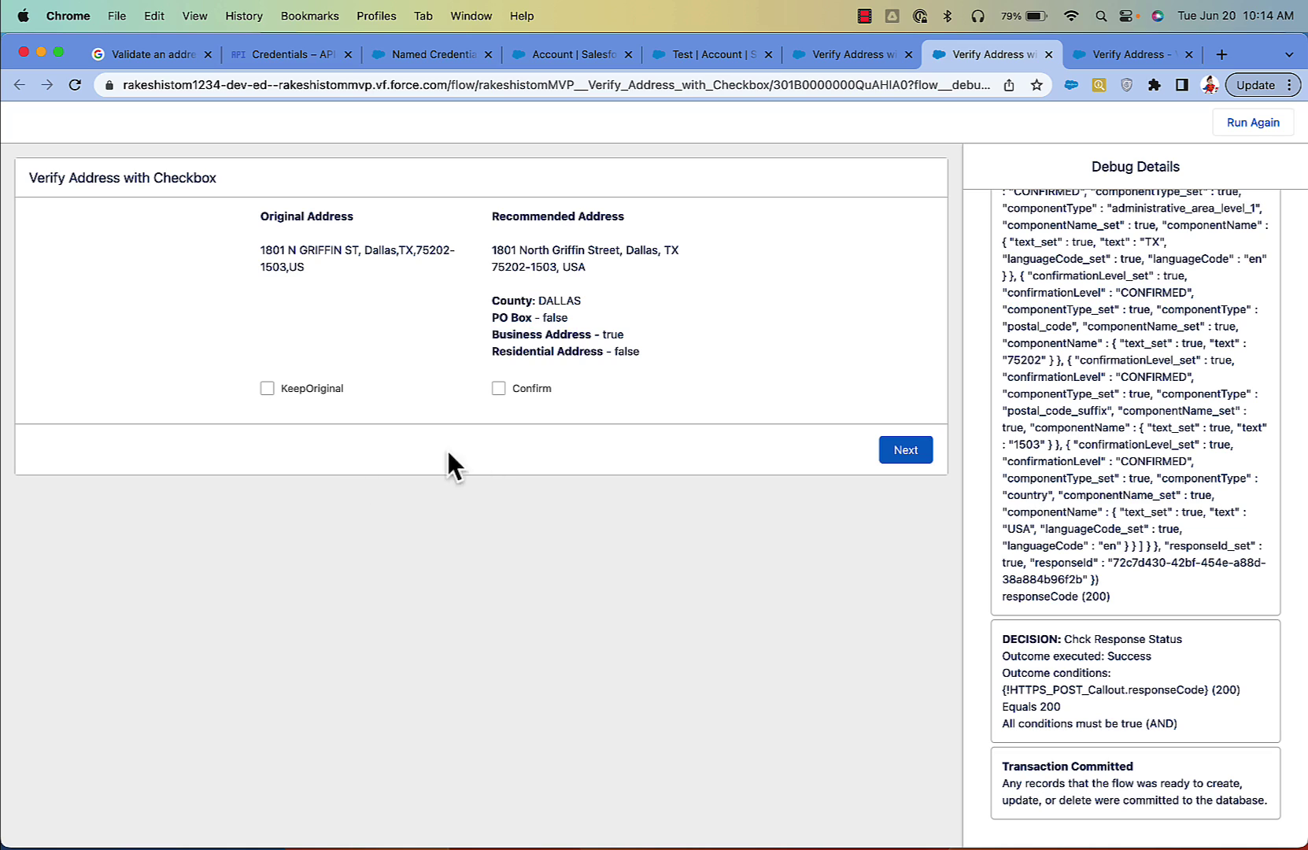
Step: Untick KeepOriginal, choose Confirm for the recommended address, and close the run tab
left_click(268, 388)
left_click(499, 388)
left_click(1047, 54)
Step: In Verify Address - V16, inspect the Confirm button settings on the Display Old and New Address screen without editing
left_click(992, 55)
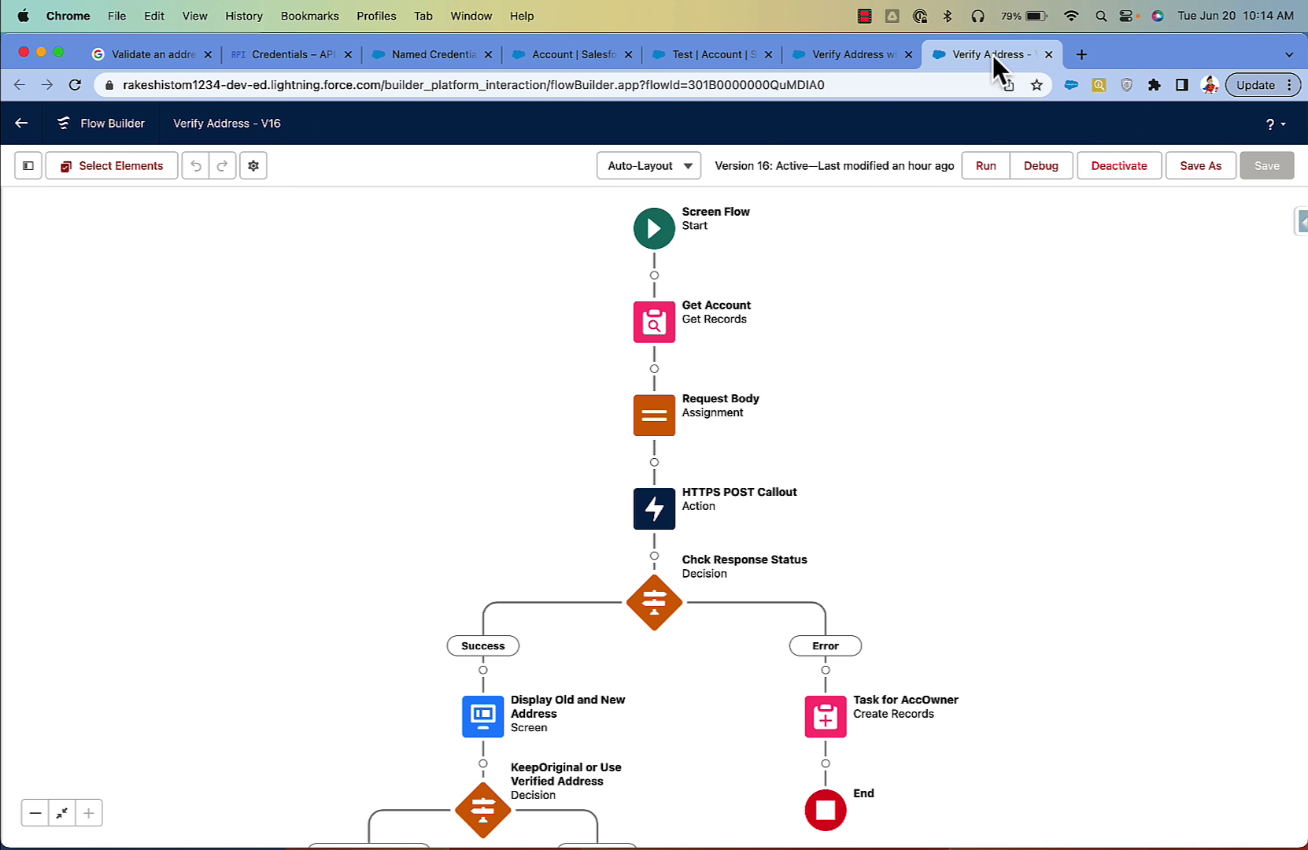
left_click_drag(952, 383, 1001, 183)
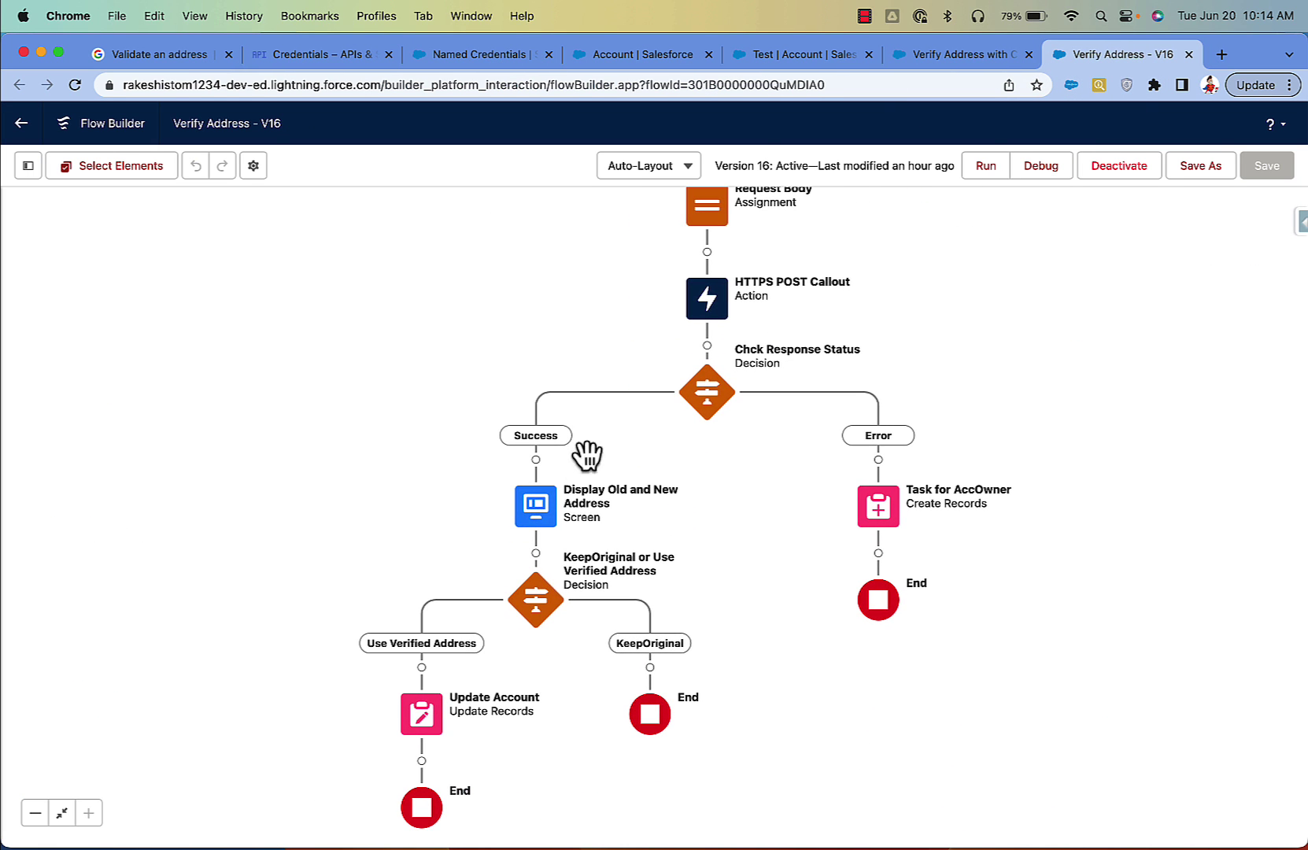
double_click(537, 500)
scroll(560, 595, "down", 3)
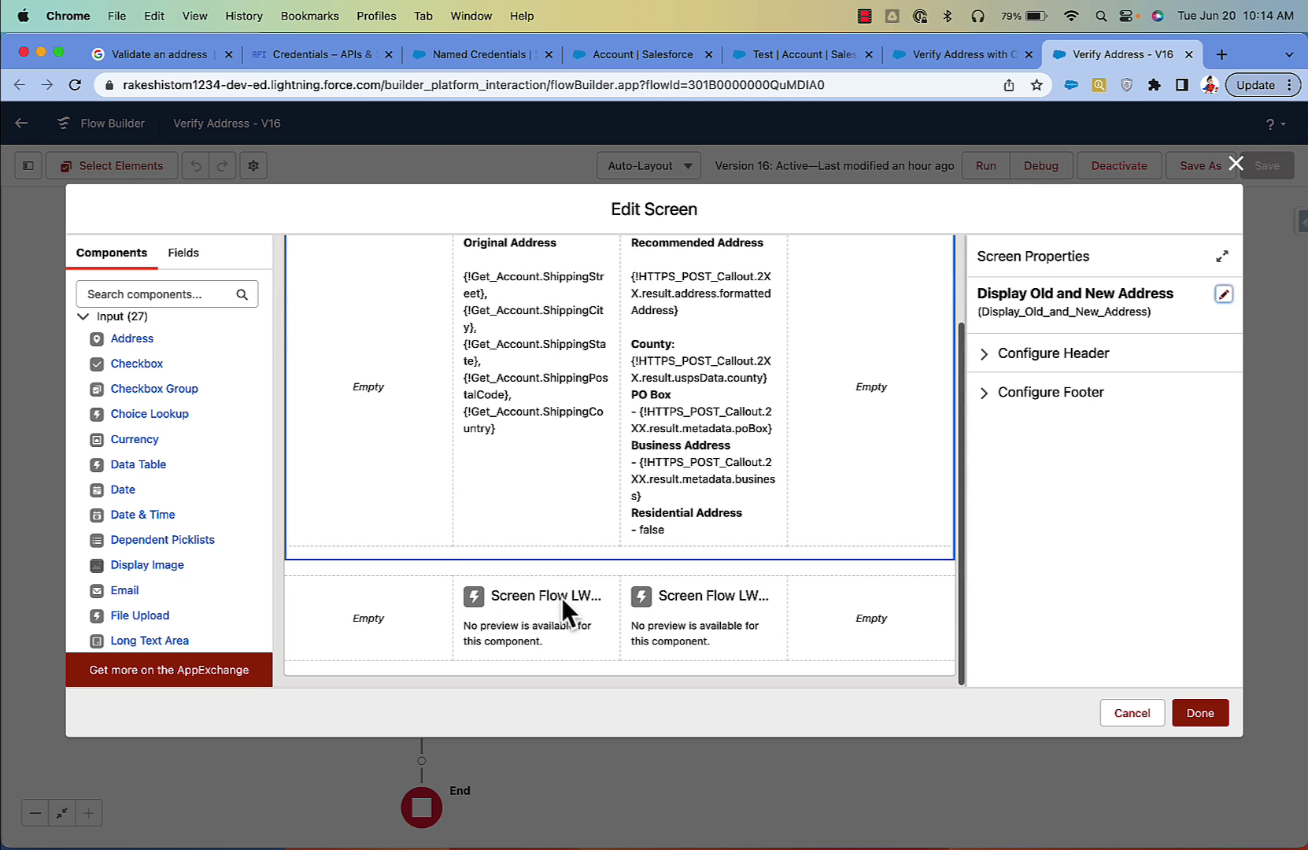
left_click(562, 597)
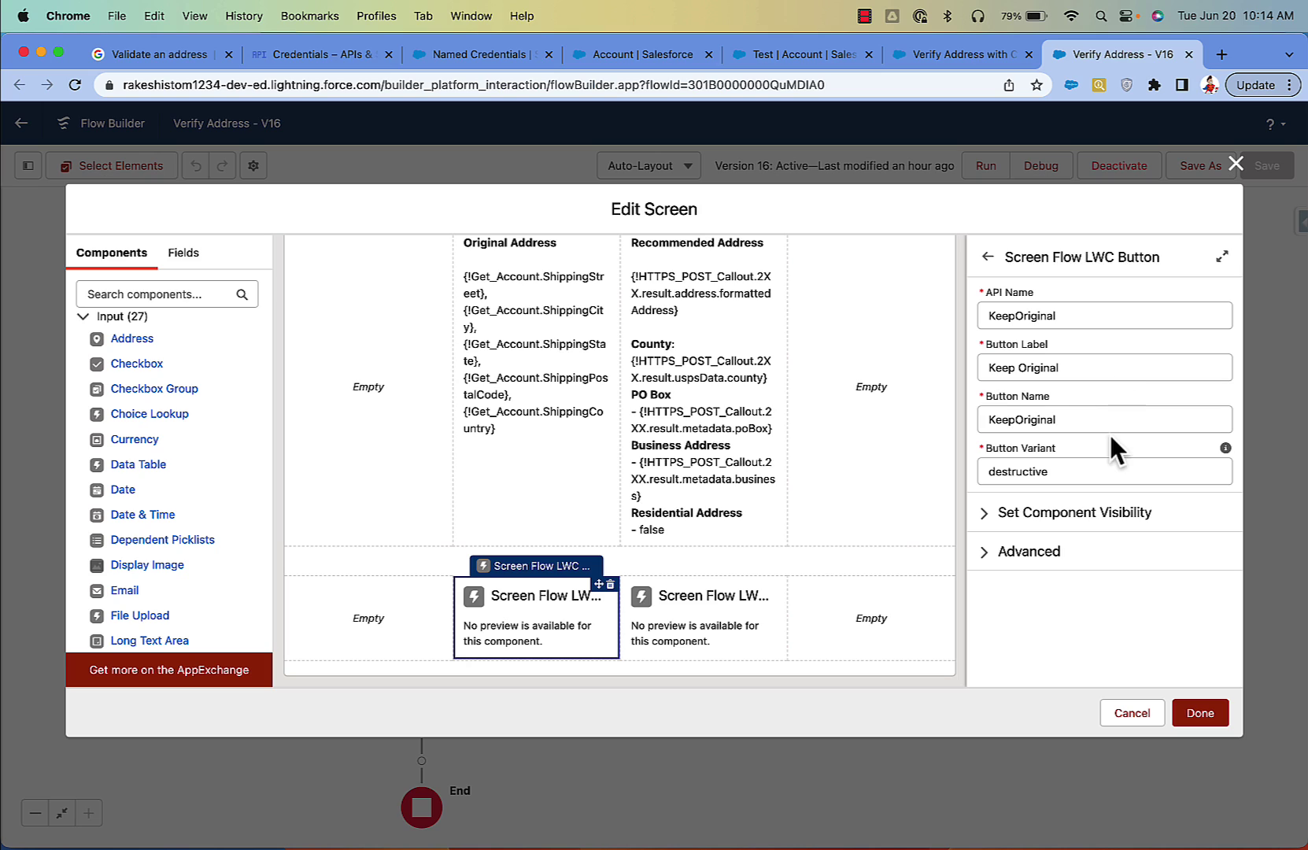
left_click(727, 600)
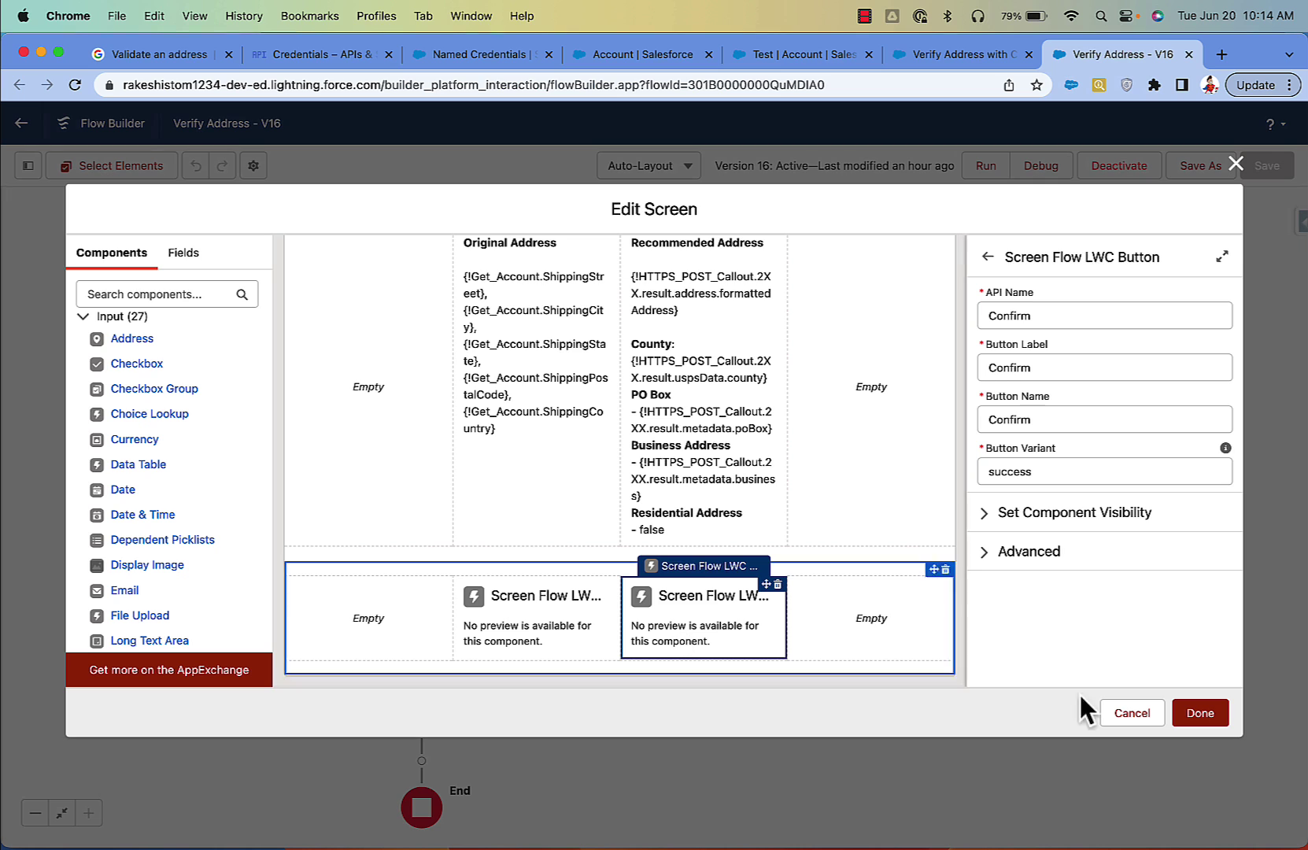
left_click(1148, 714)
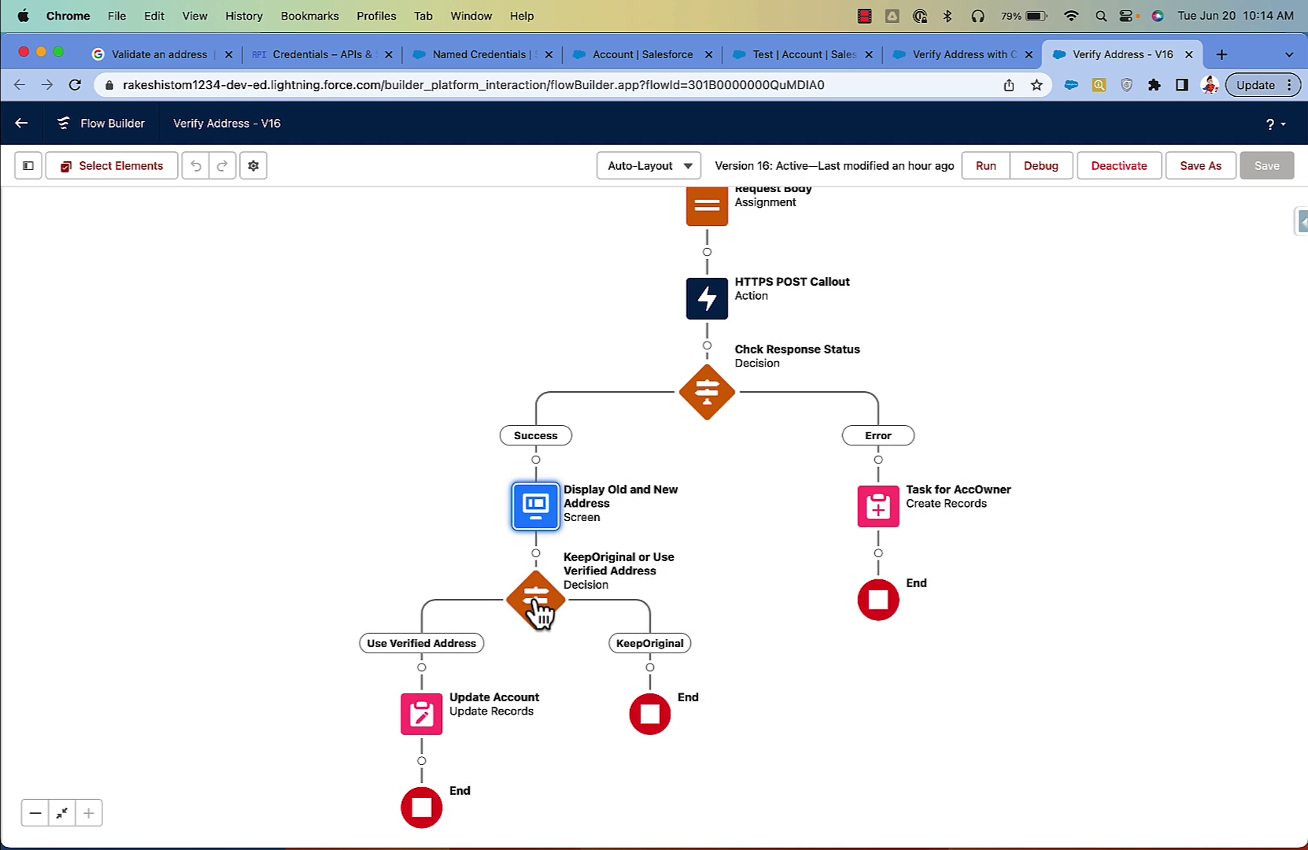
Step: Check the decision condition's Confirm > Button Value resource, then cancel the decision editor
double_click(537, 606)
left_click(425, 560)
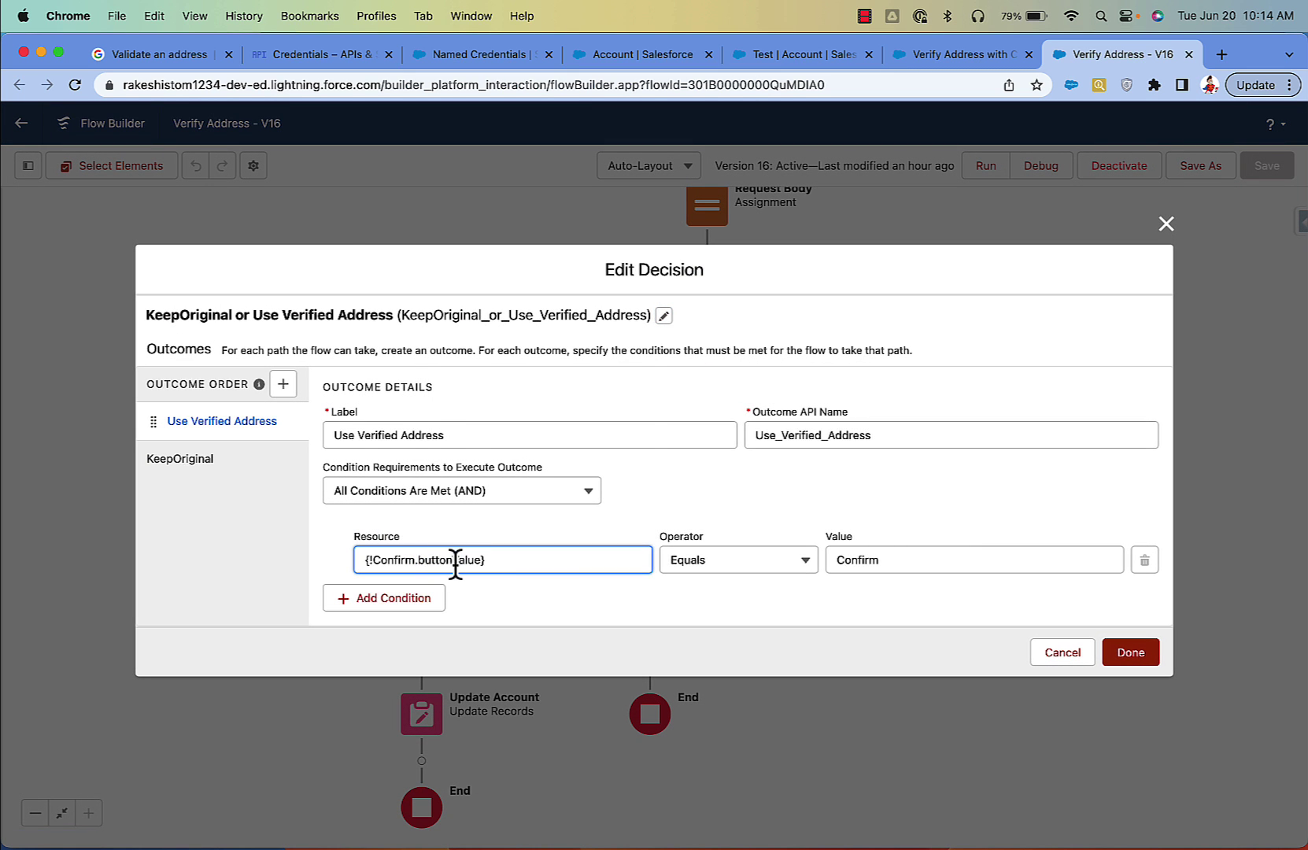
left_click(762, 509)
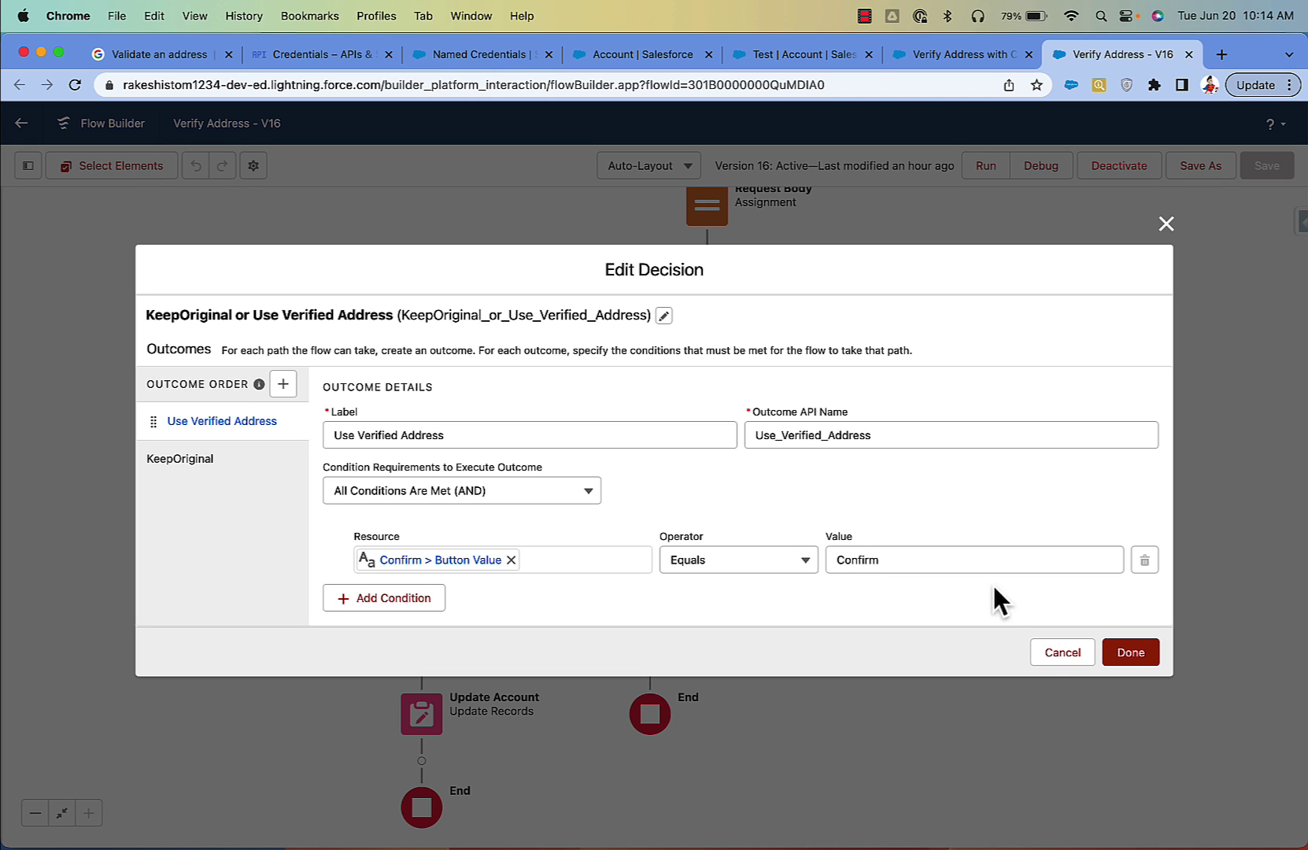
left_click(1050, 656)
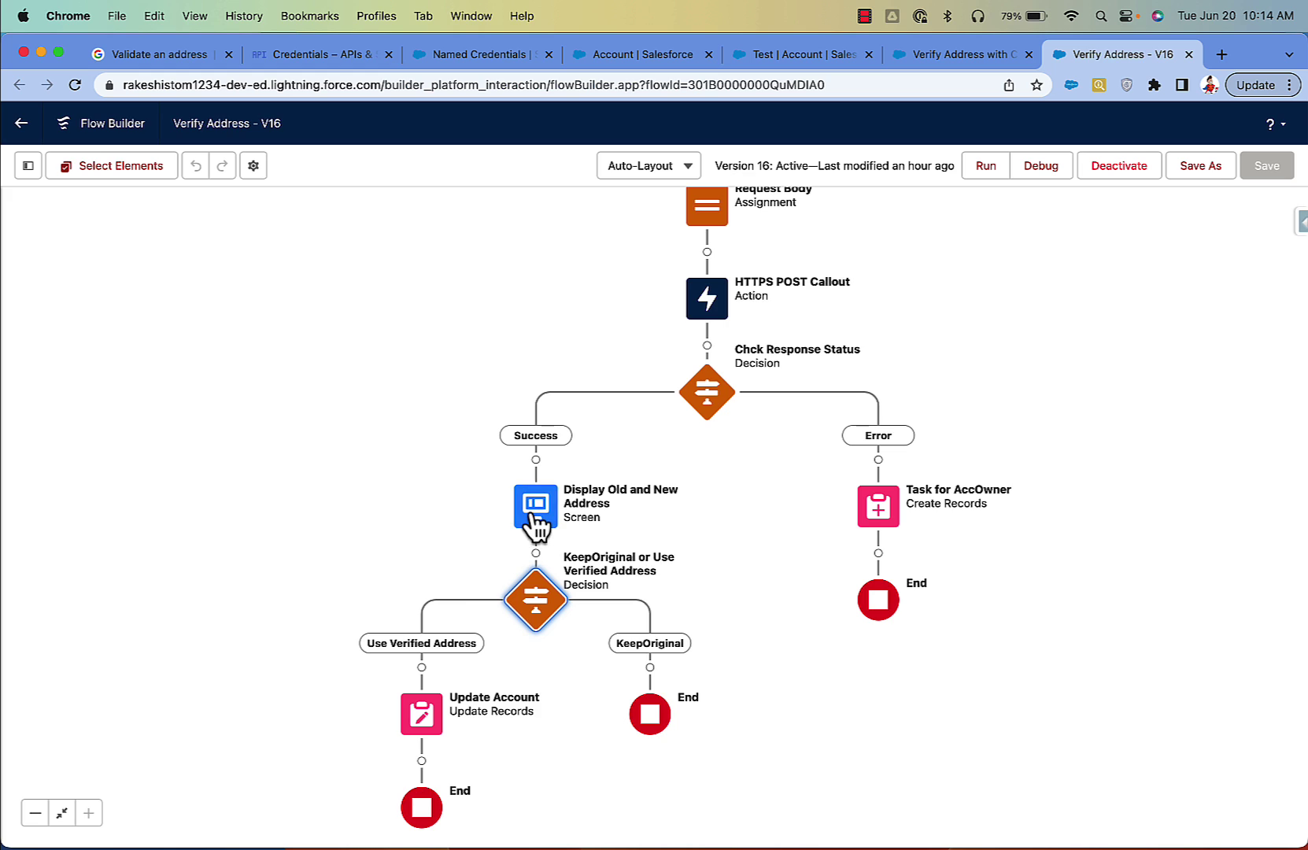
Step: Reopen the Display Old and New Address screen and inspect the Keep Original button without changes
double_click(535, 505)
scroll(539, 518, "down", 3)
left_click(535, 605)
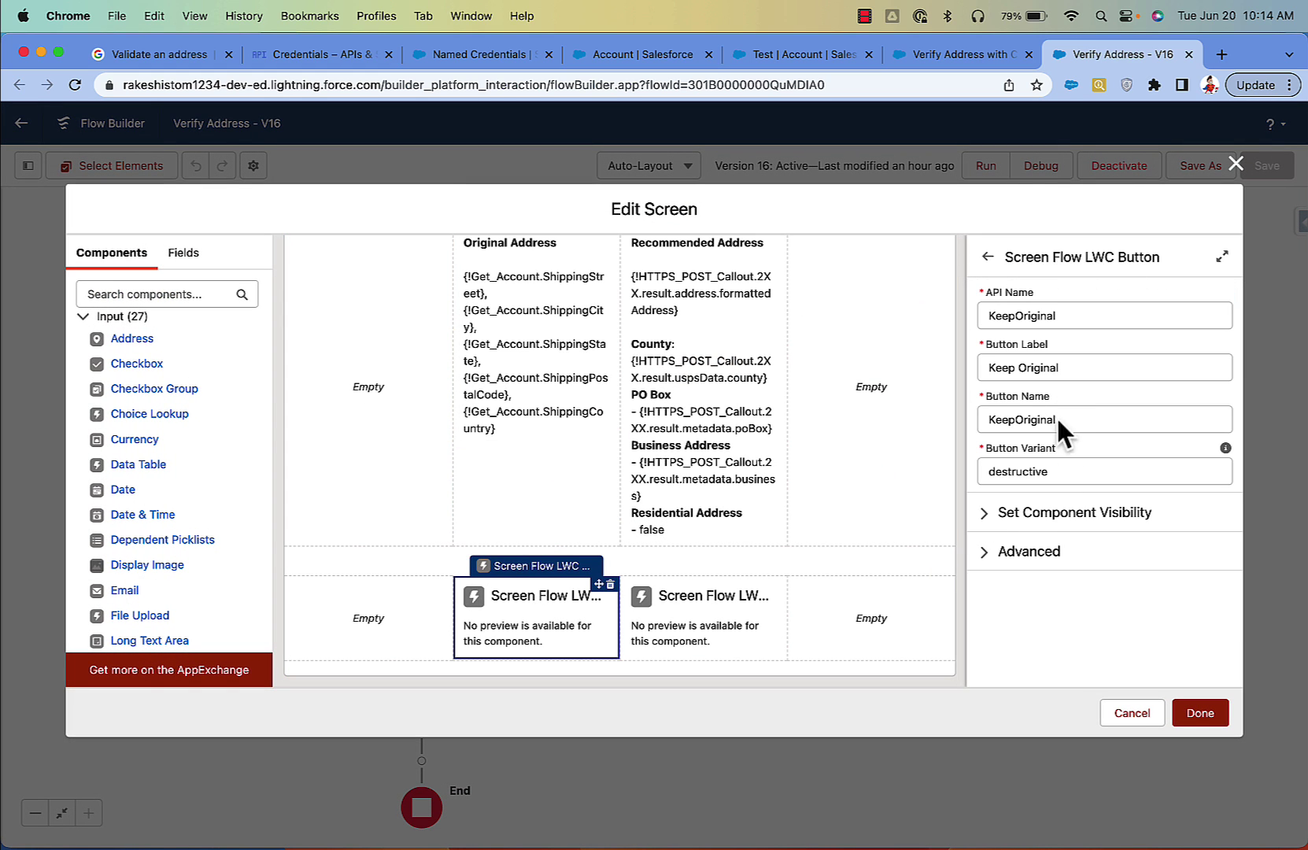
left_click(1131, 713)
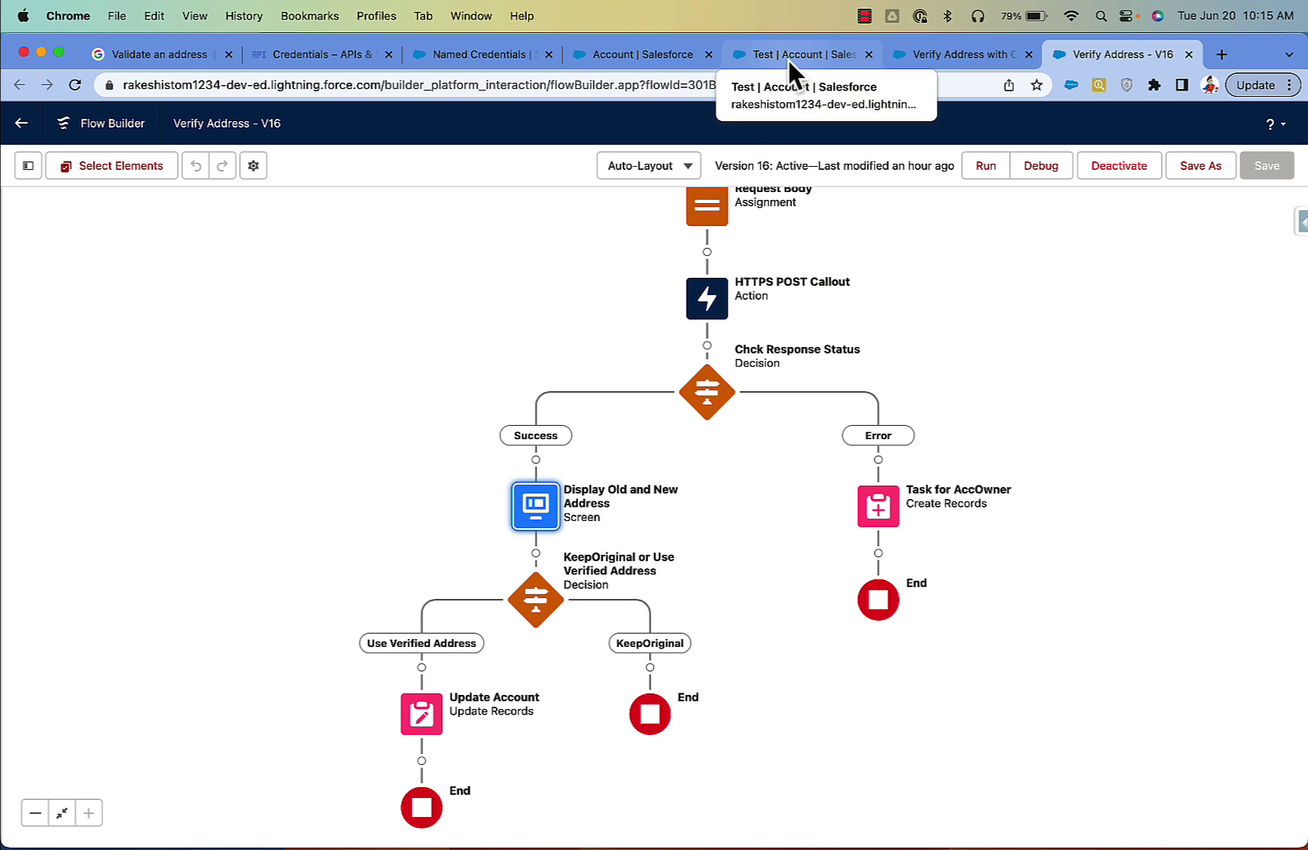
Step: Run Verify Address on the Test account, close the result, then return to the Validate an address docs
left_click(789, 61)
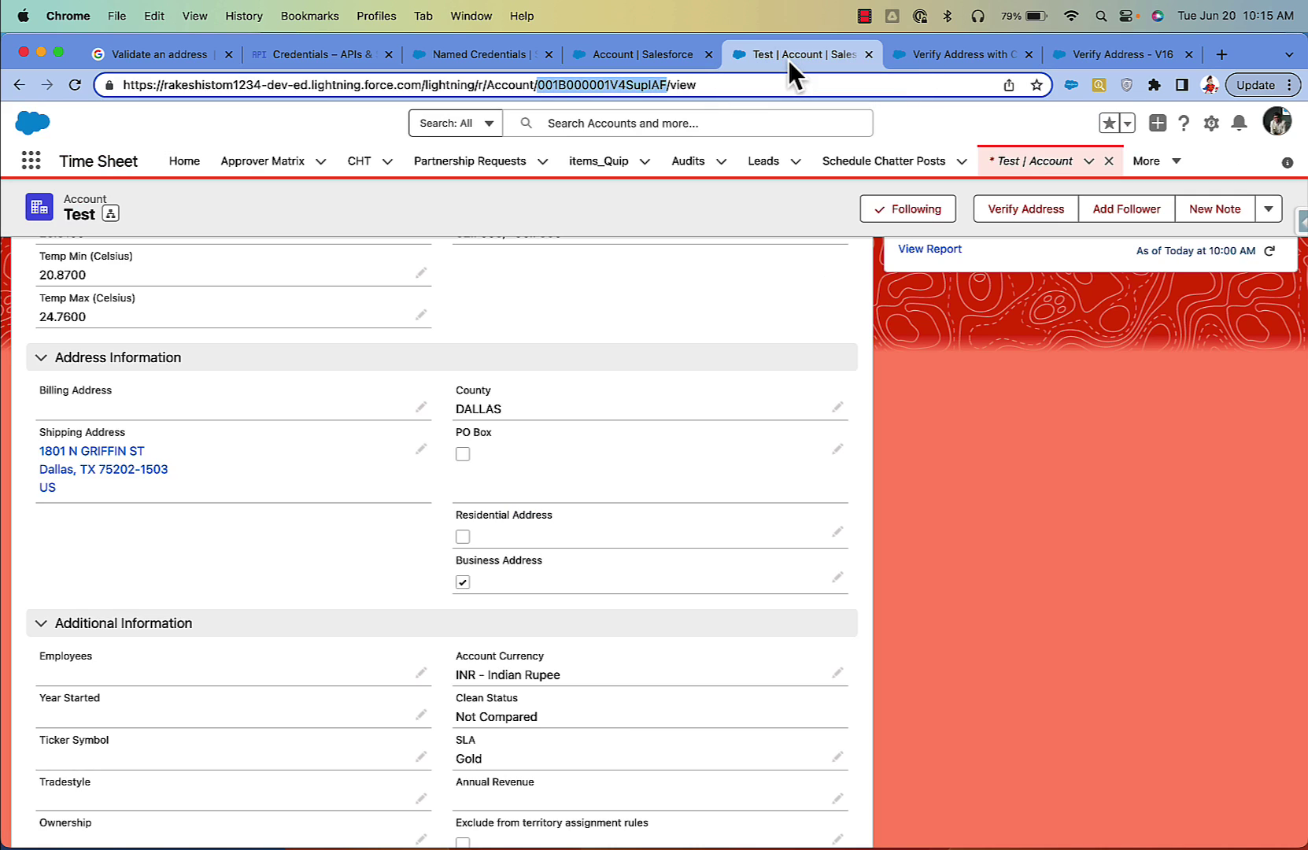
left_click(1016, 217)
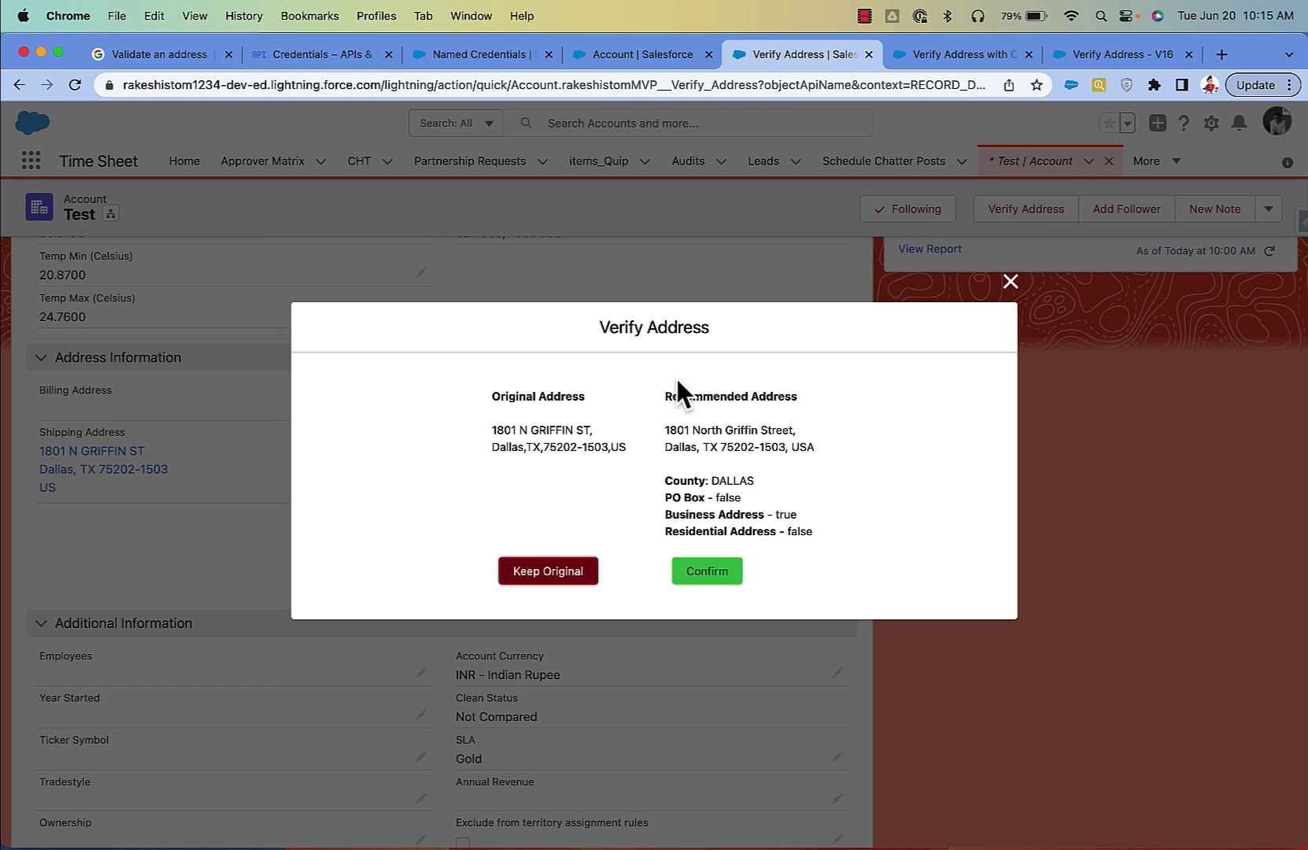
left_click(1010, 280)
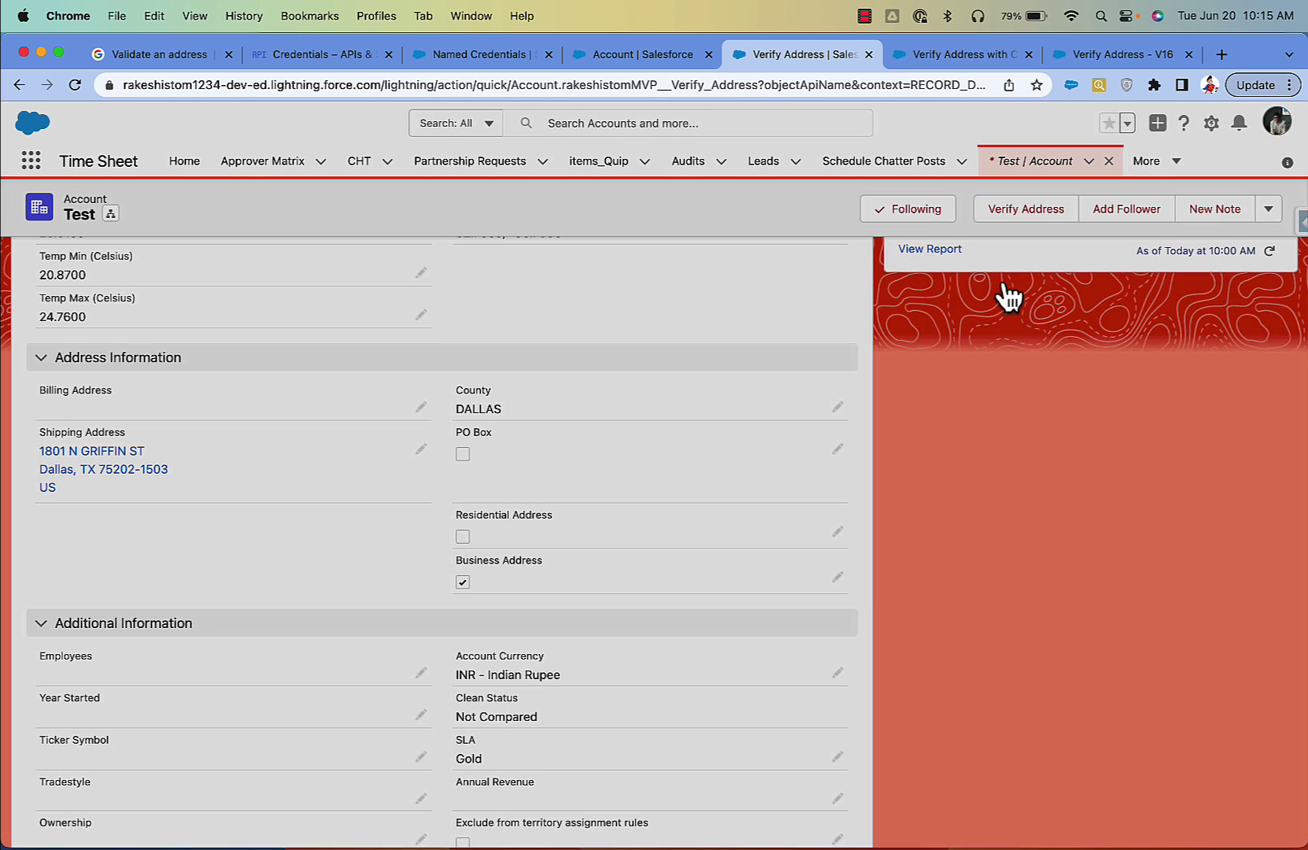
left_click(177, 54)
scroll(470, 458, "up", 20)
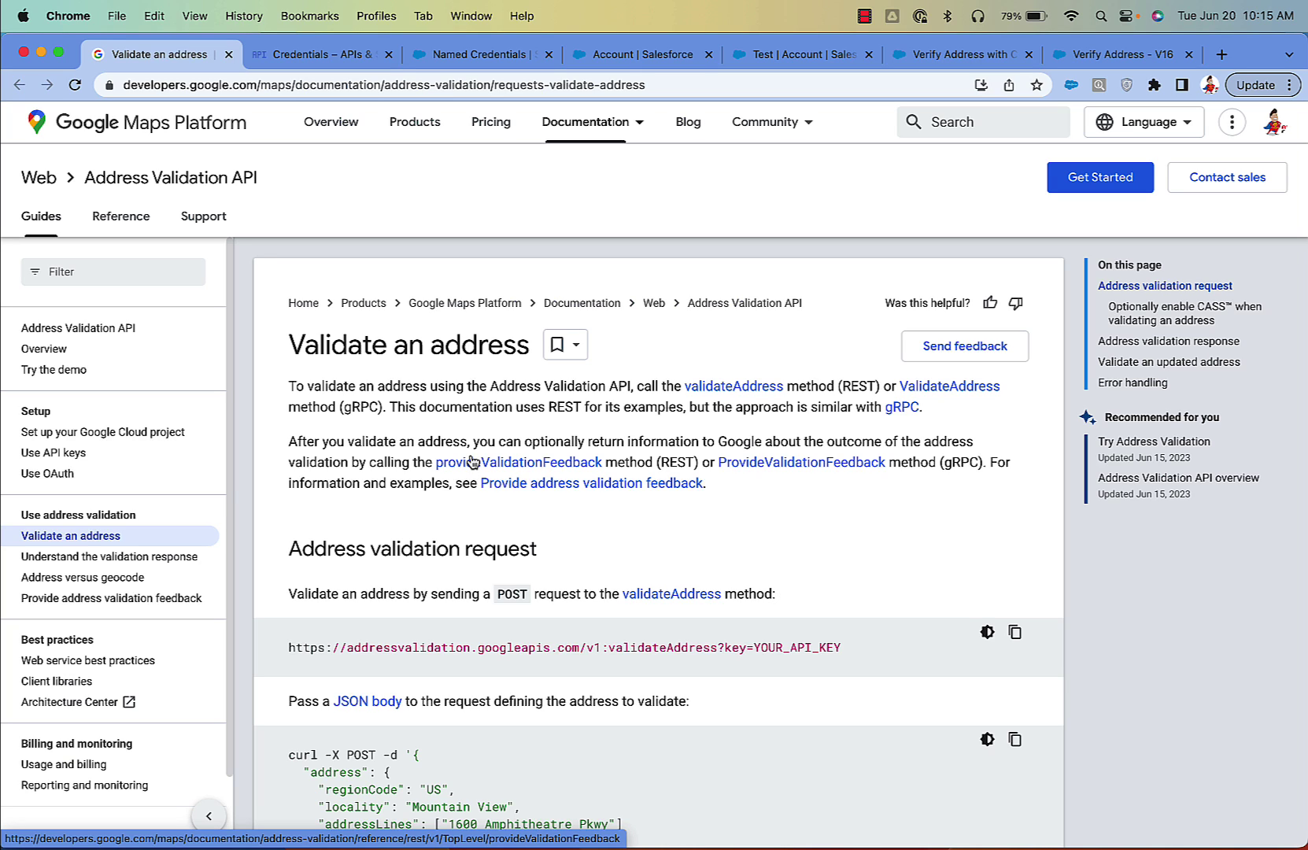
Step: Review the Credentials page and the CREATE CREDENTIALS options, then switch to Sublime Text
left_click(328, 59)
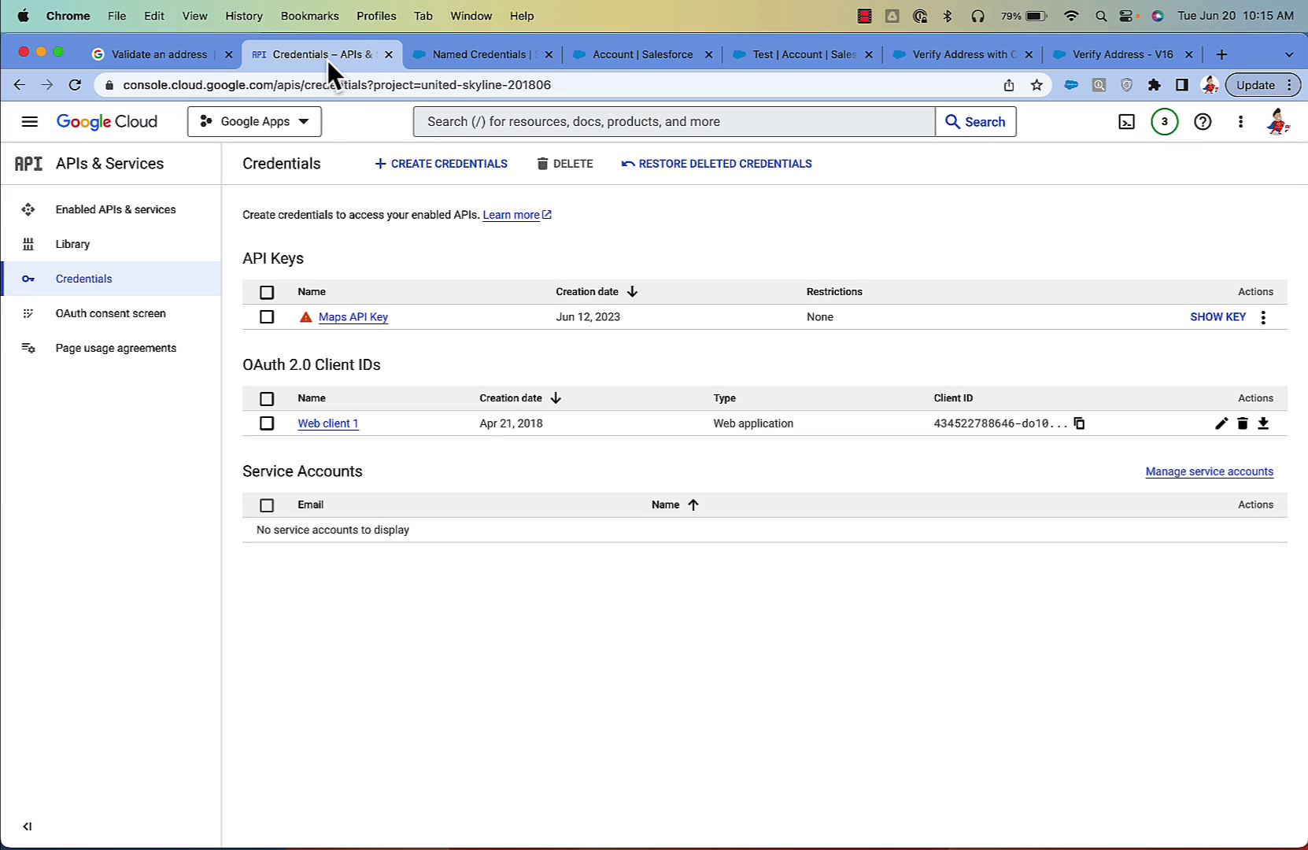
left_click(400, 163)
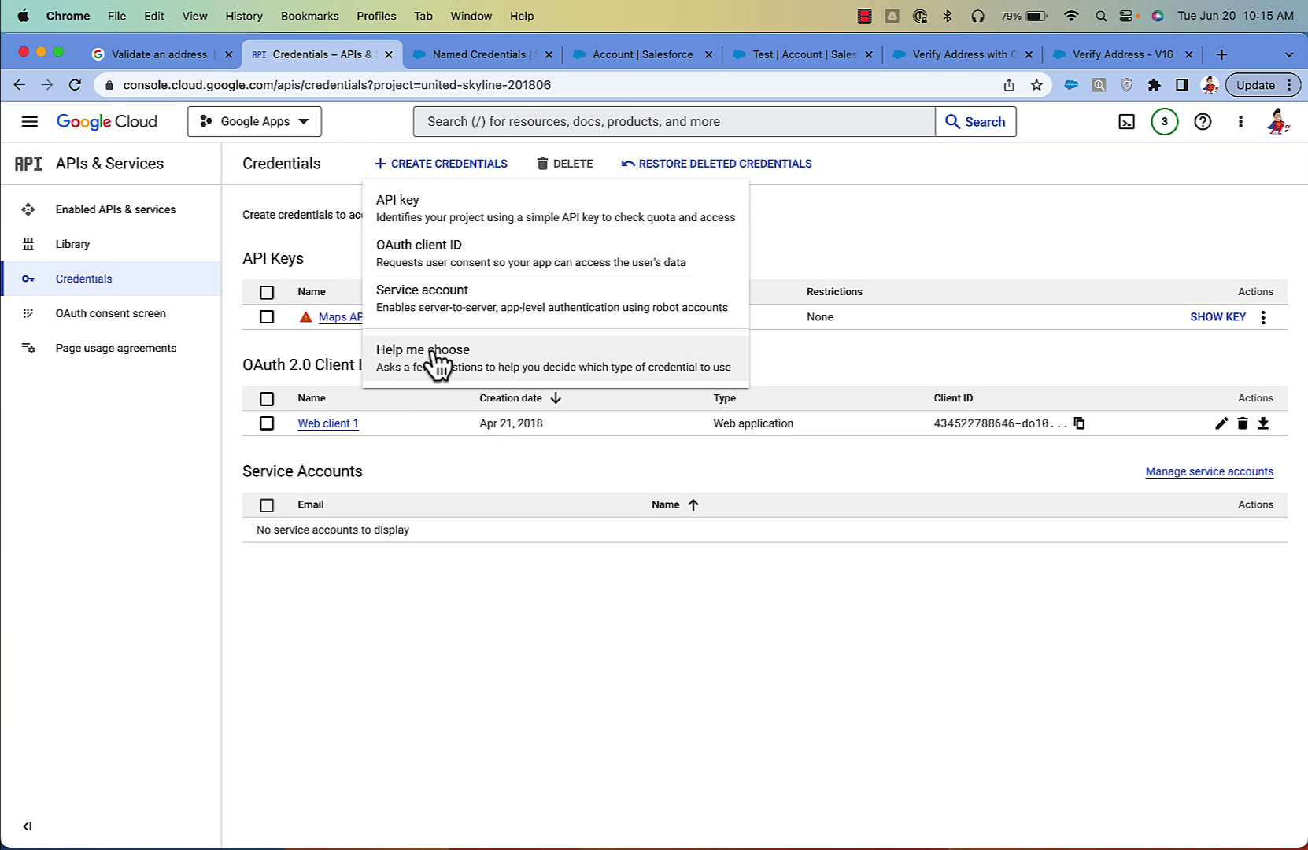
left_click(811, 263)
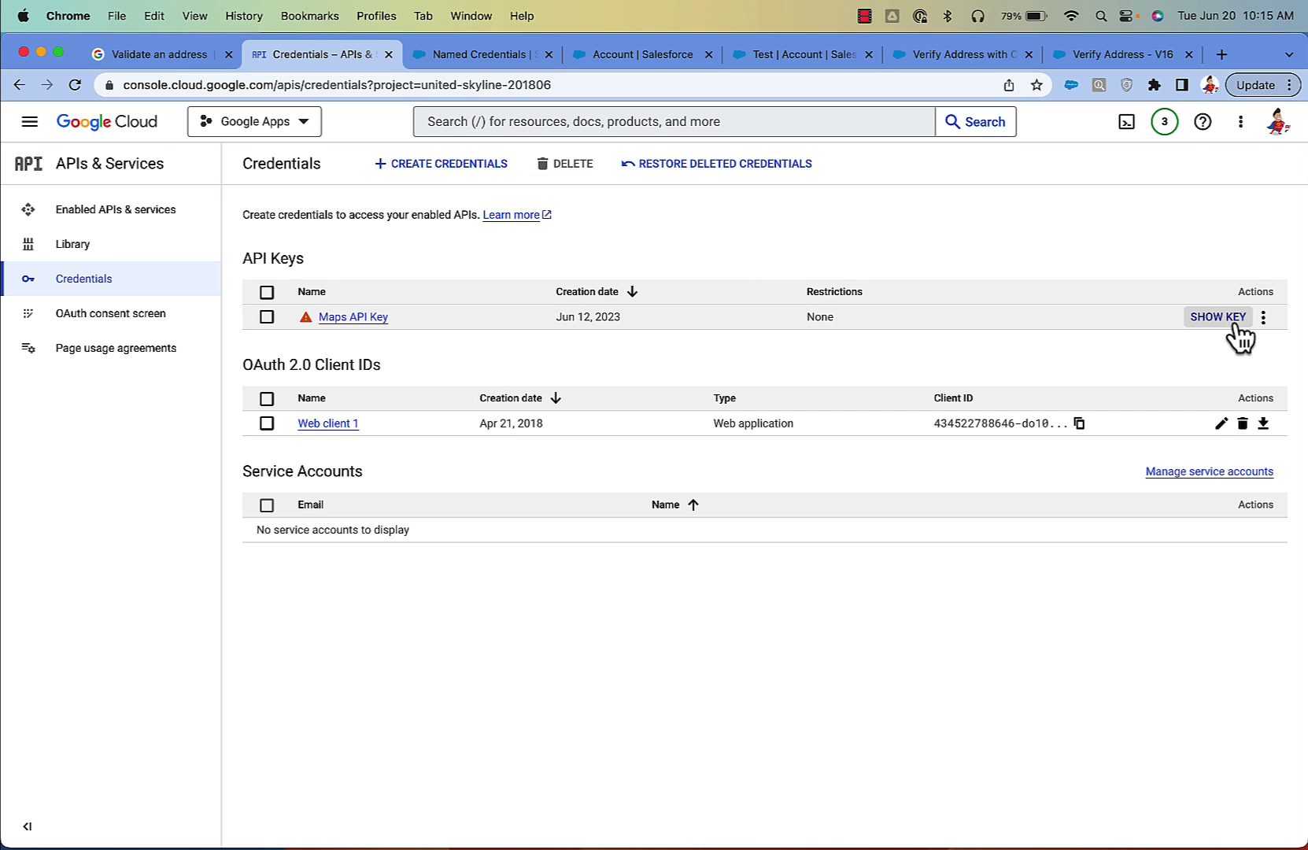
mouse_move(835, 842)
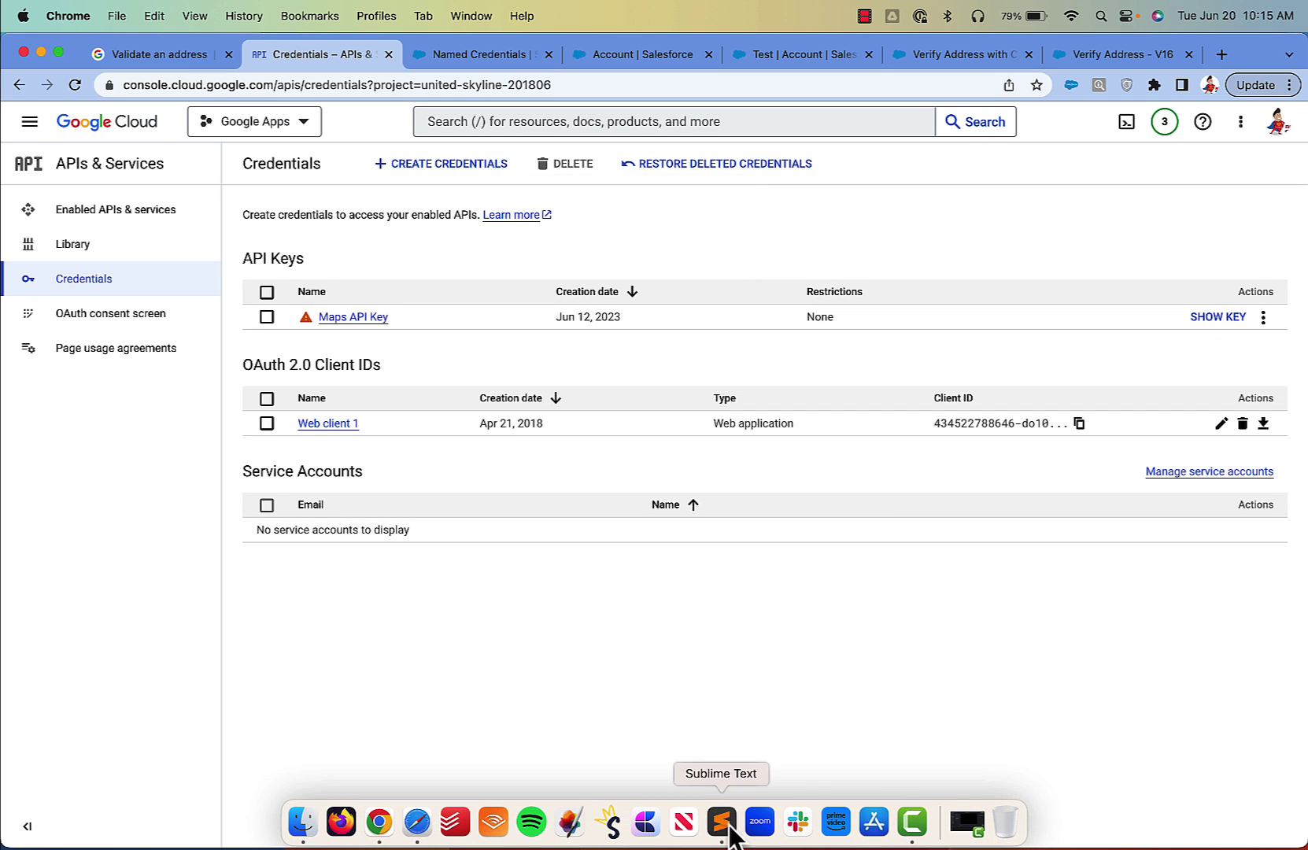
left_click(721, 821)
Step: Review the callout URL and the full Request Body notes in Sublime Text
left_click(626, 69)
left_click(746, 271)
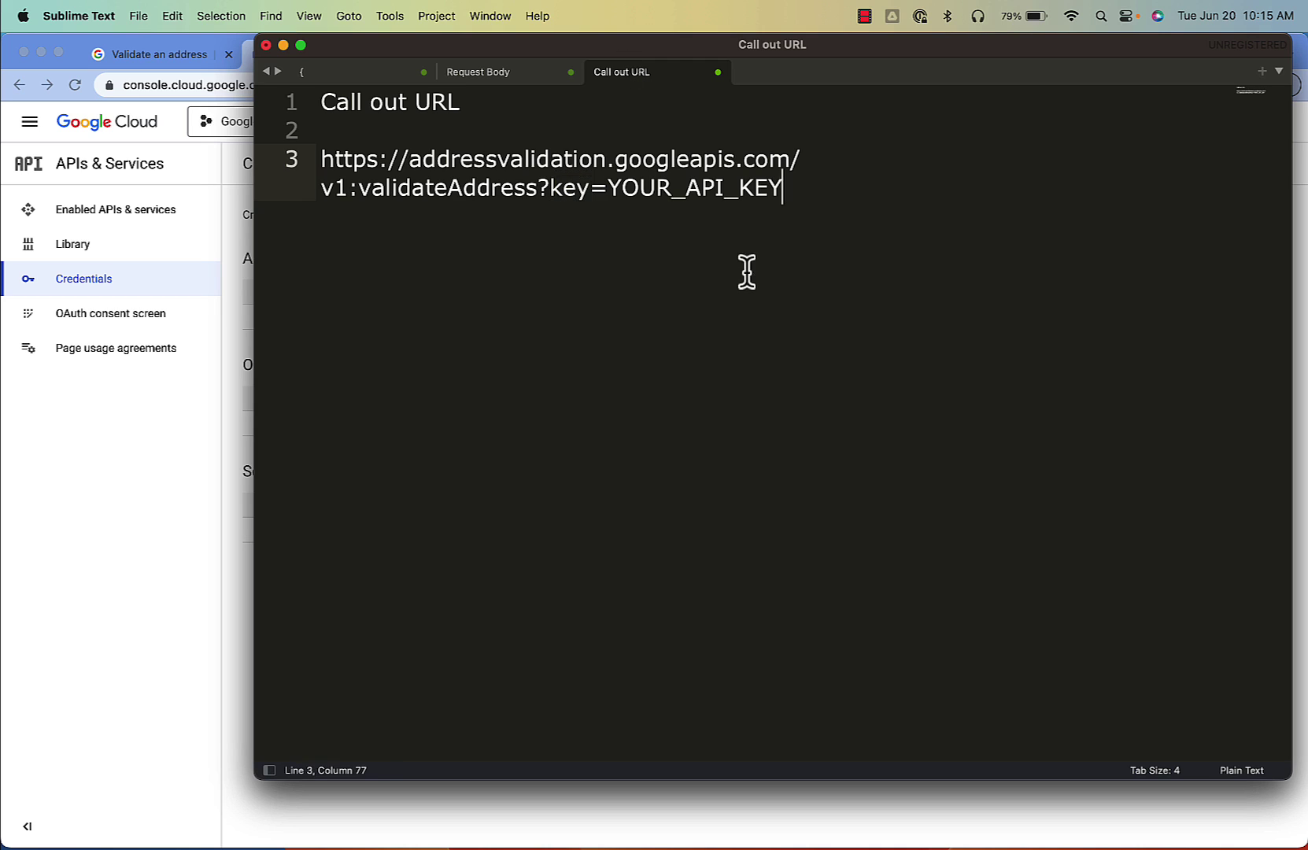
left_click_drag(770, 219, 279, 163)
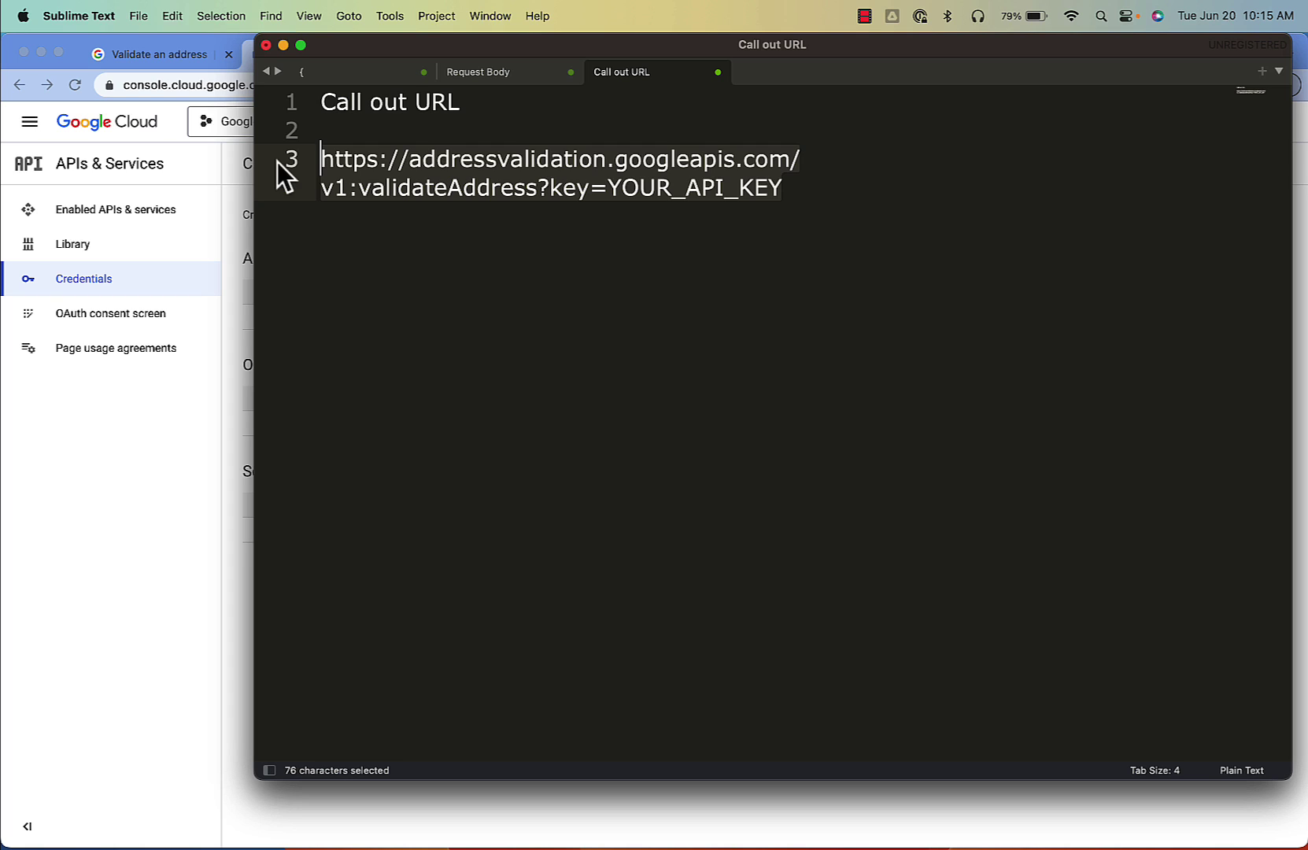
left_click(469, 73)
key("super+a")
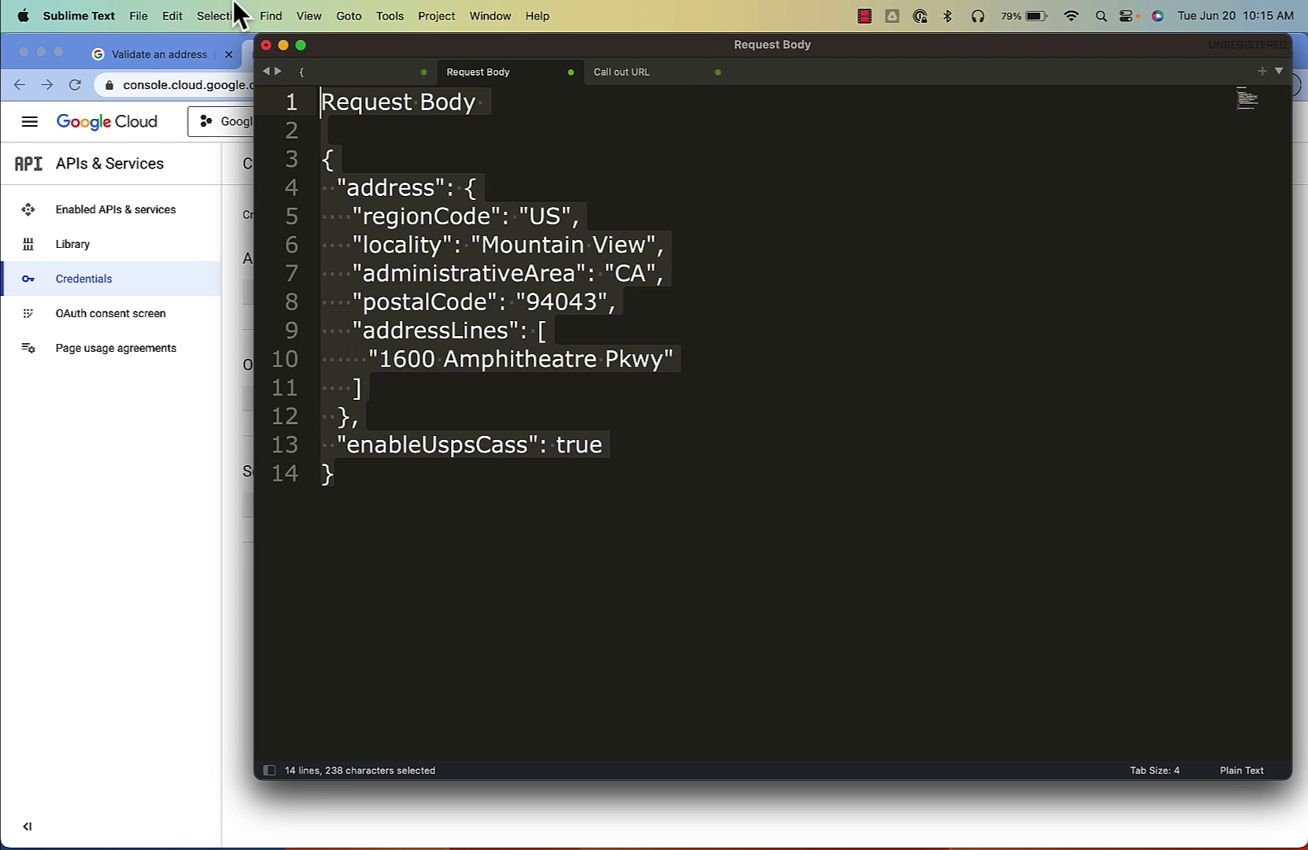
Step: Scroll through the sample JSON response to the poBox and residential fields
left_click(353, 72)
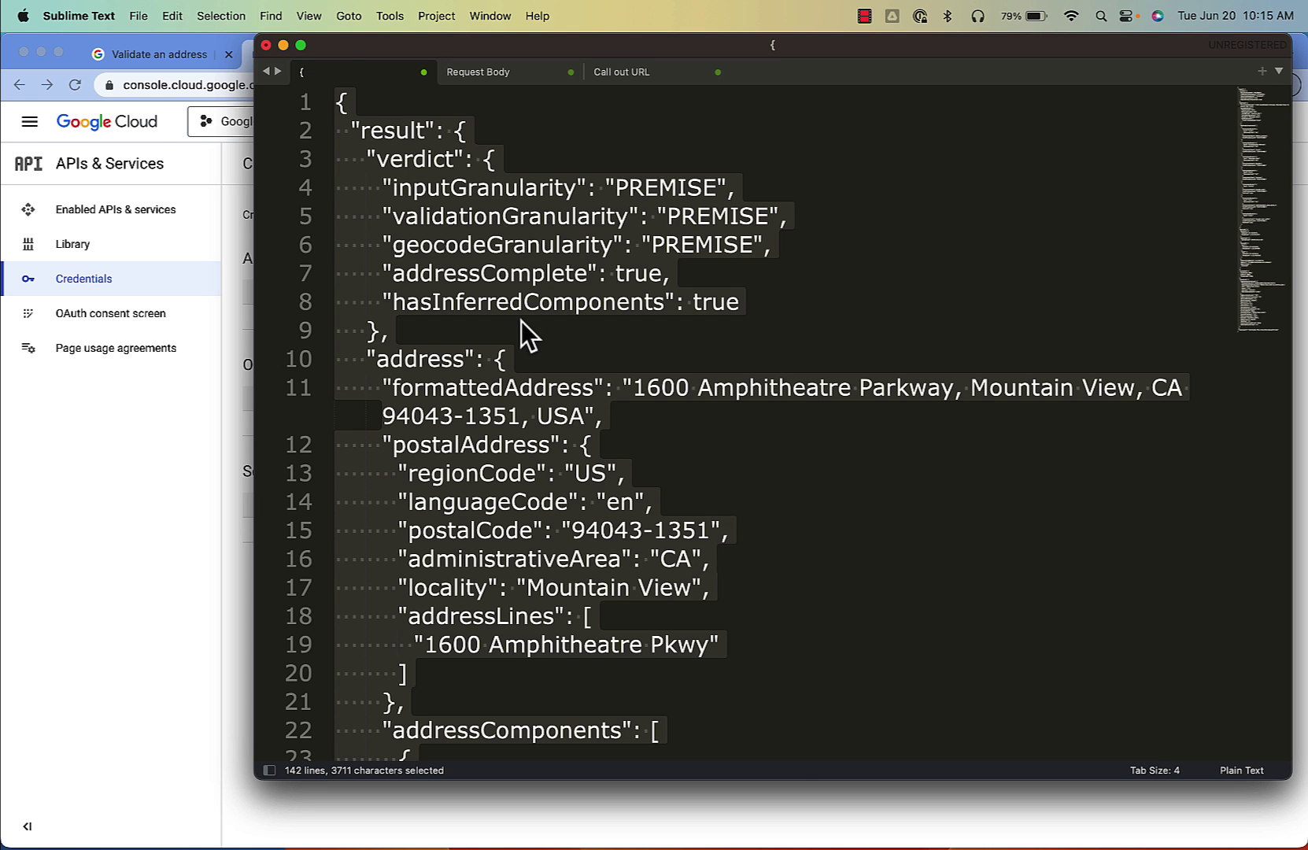
scroll(521, 321, "down", 10)
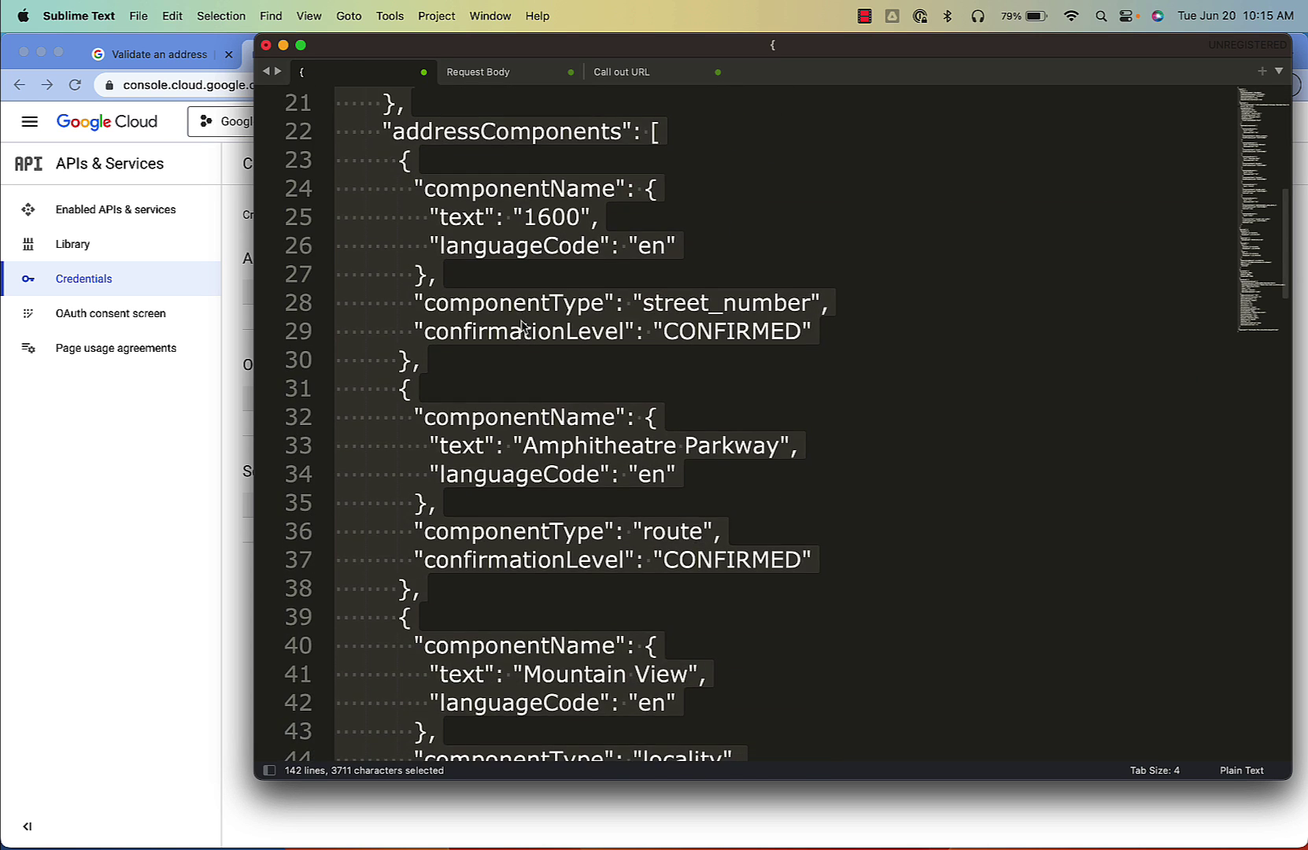
scroll(521, 324, "down", 11)
scroll(521, 324, "down", 5)
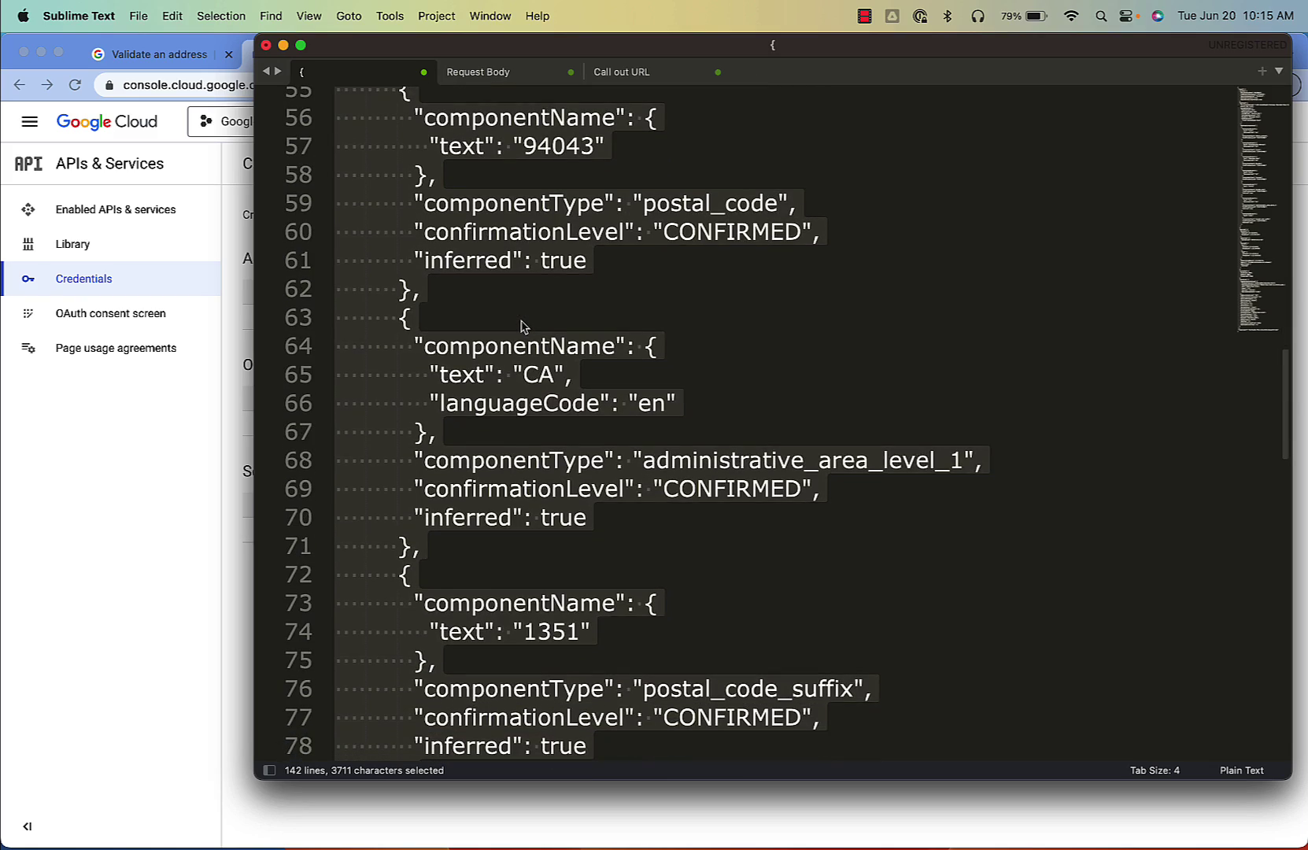
scroll(521, 326, "down", 15)
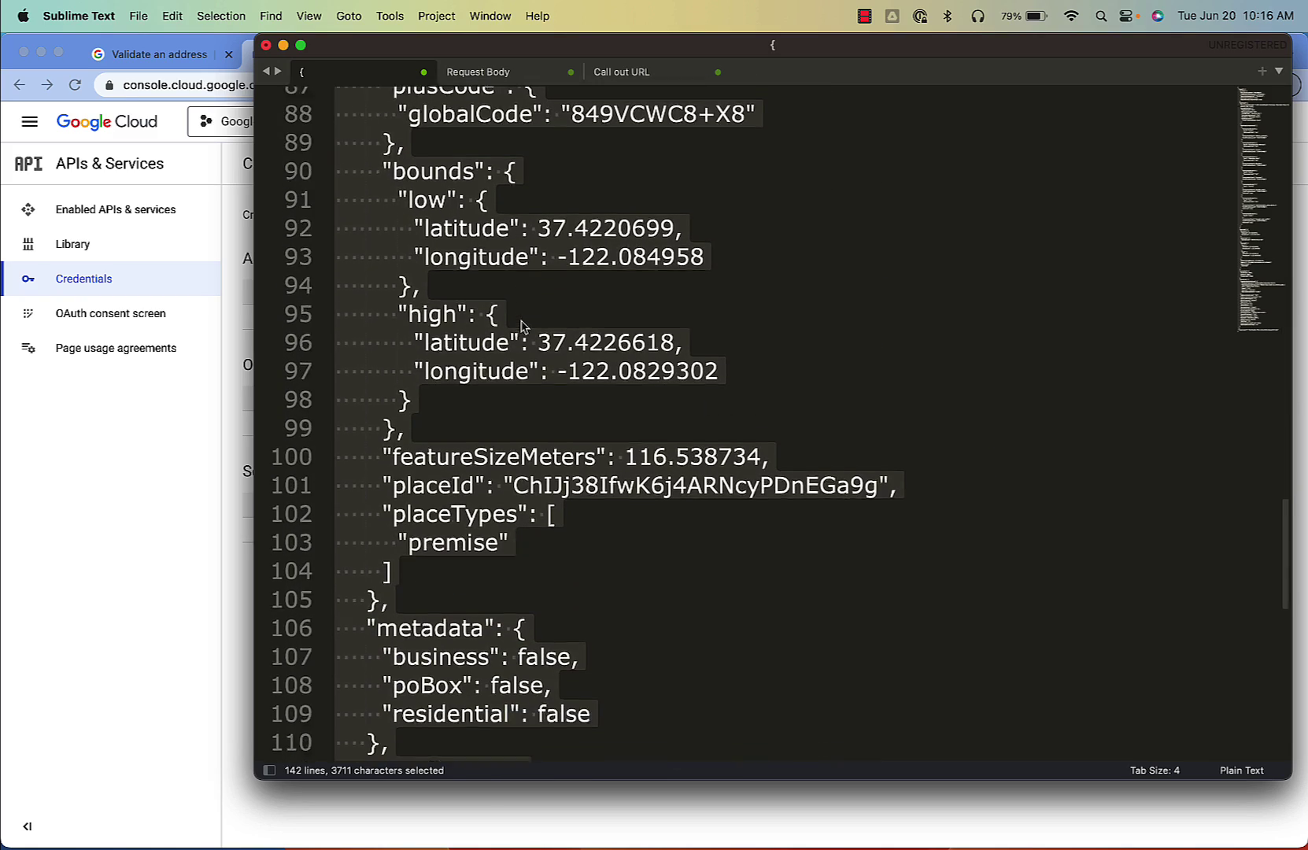
scroll(520, 326, "down", 5)
scroll(521, 326, "up", 1)
Step: Move the "residential": false line back under poBox, then return to the Test account in Chrome
left_click(568, 401)
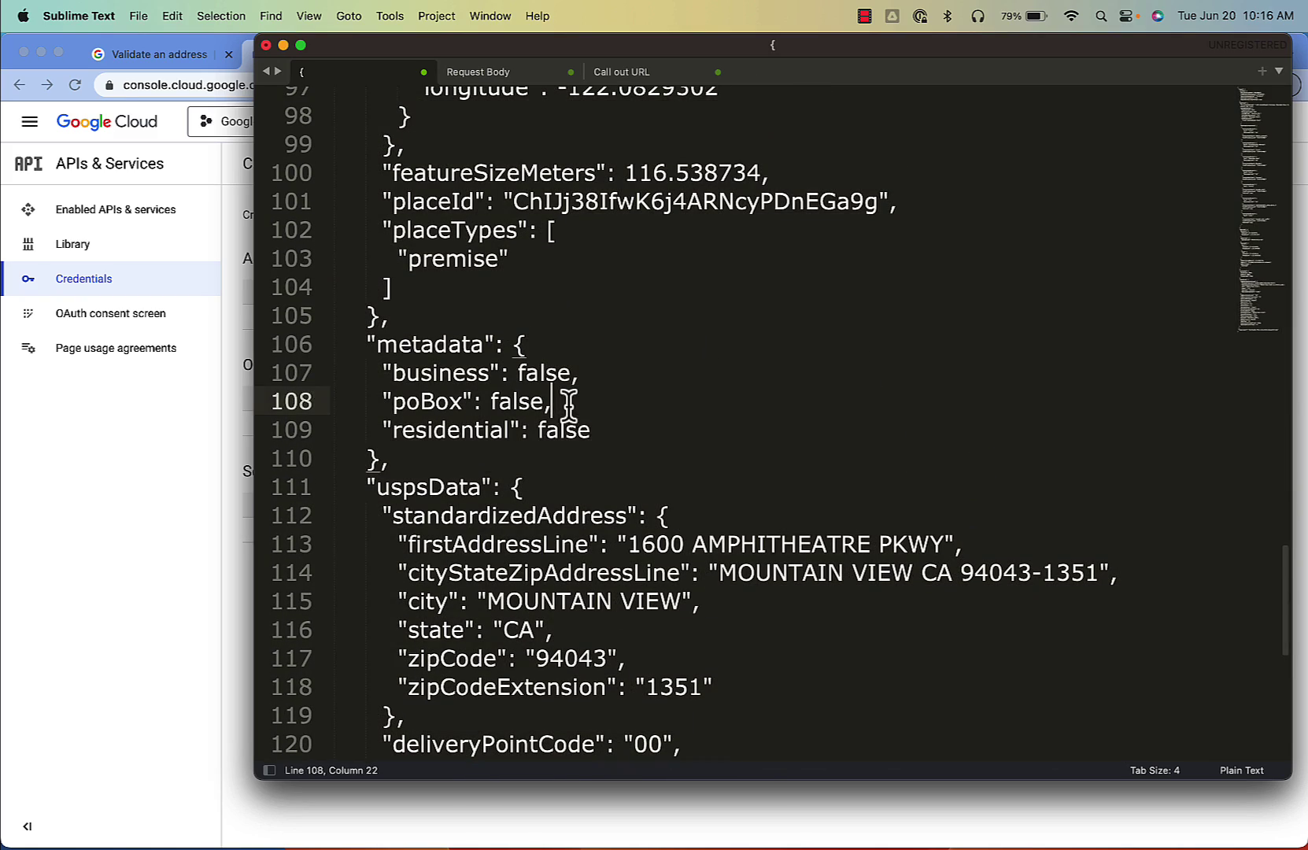
left_click_drag(619, 431, 305, 430)
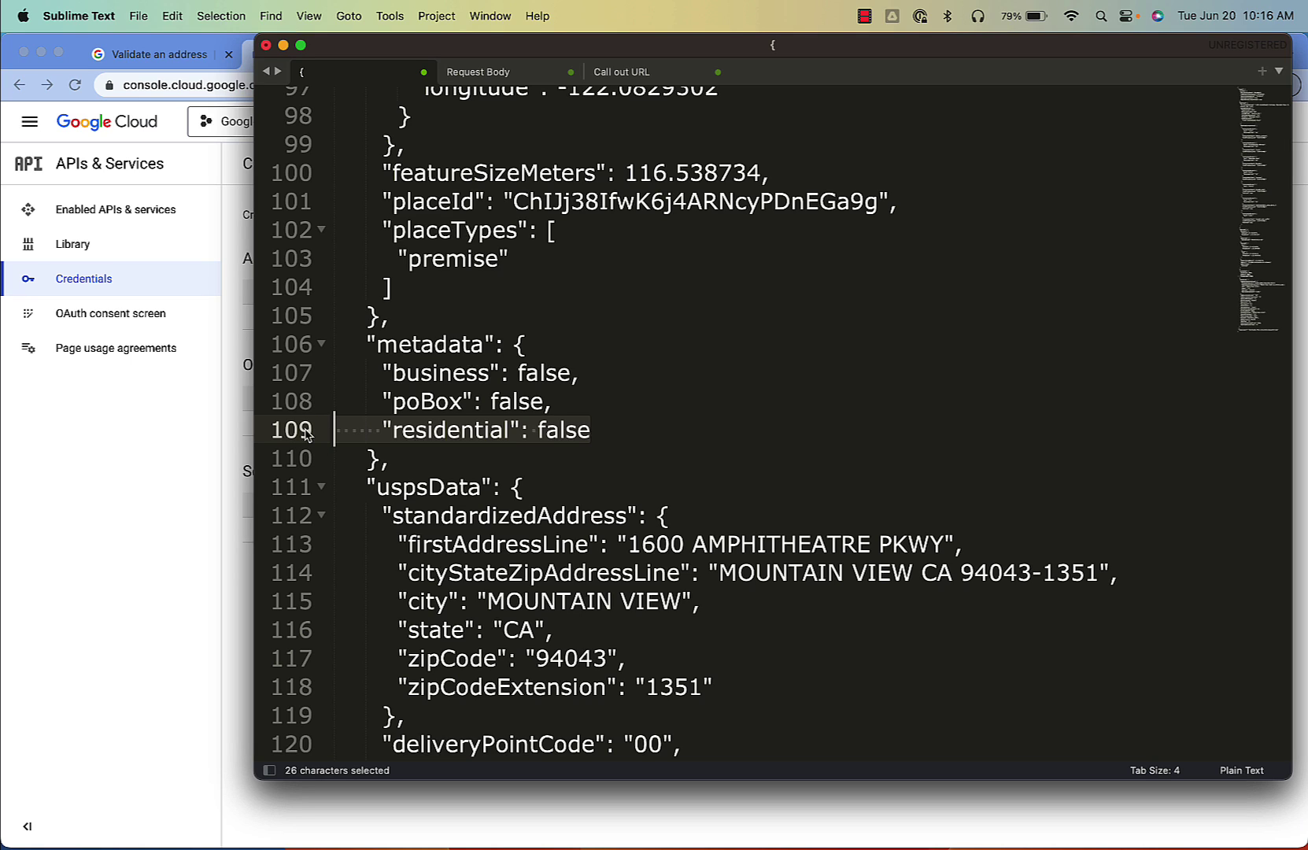
key("super+x")
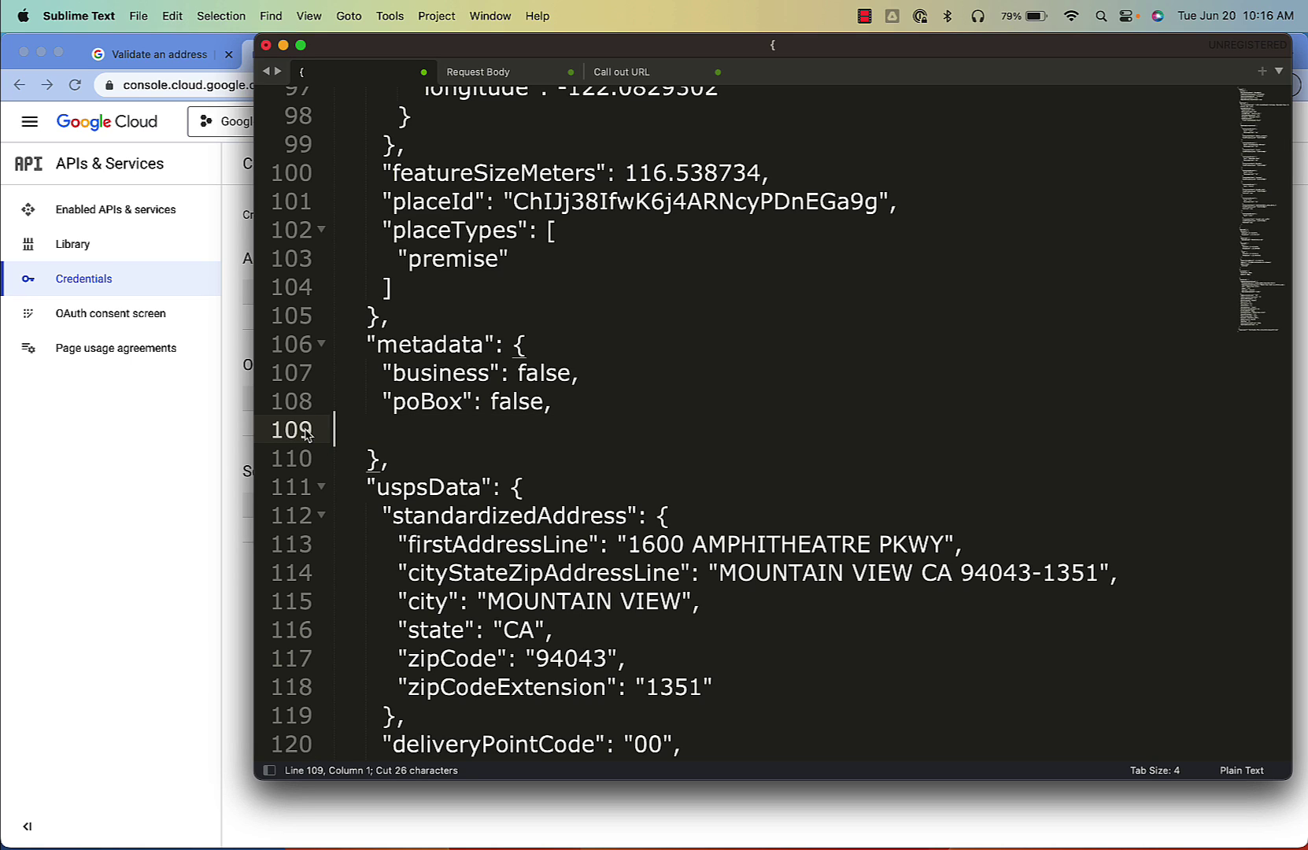
key("BackSpace")
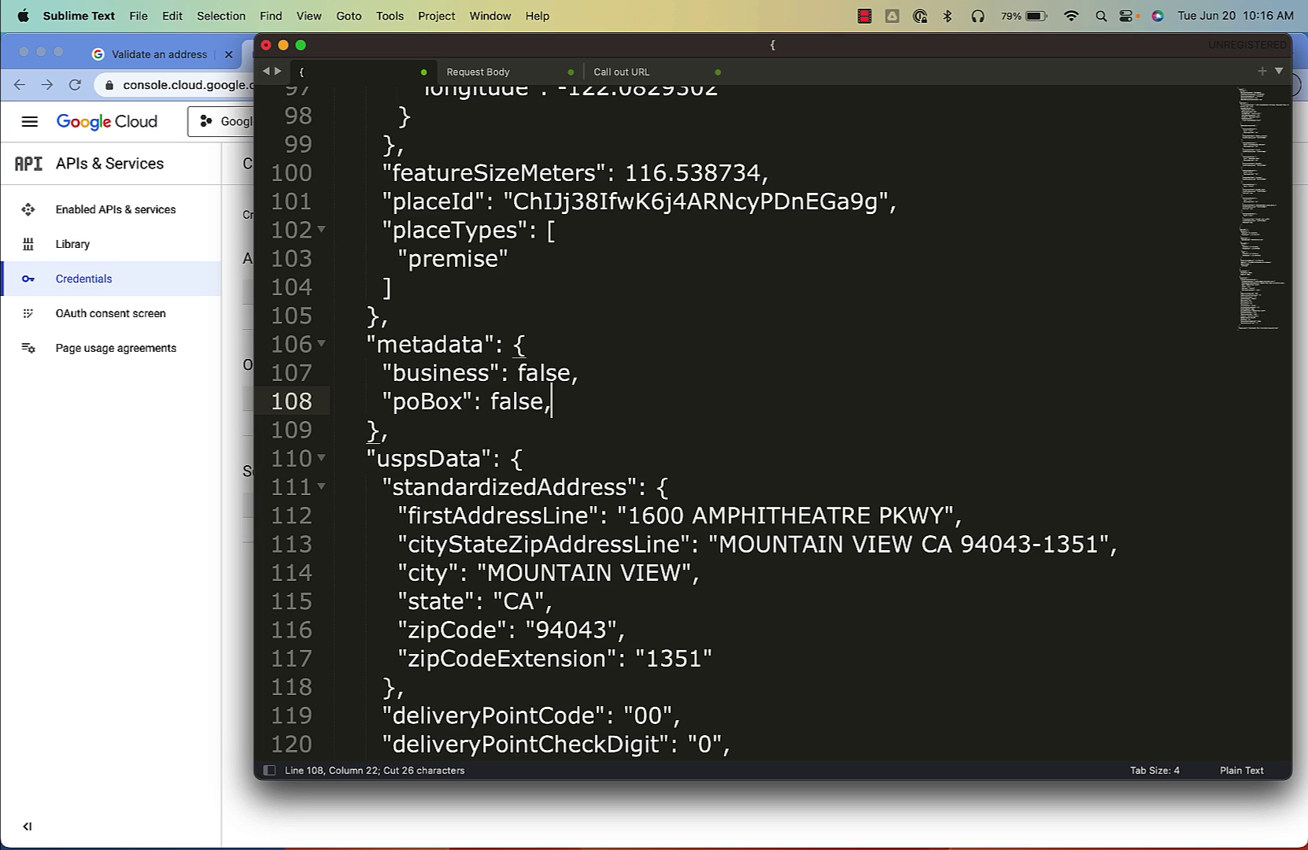
key("Return")
key("super+v")
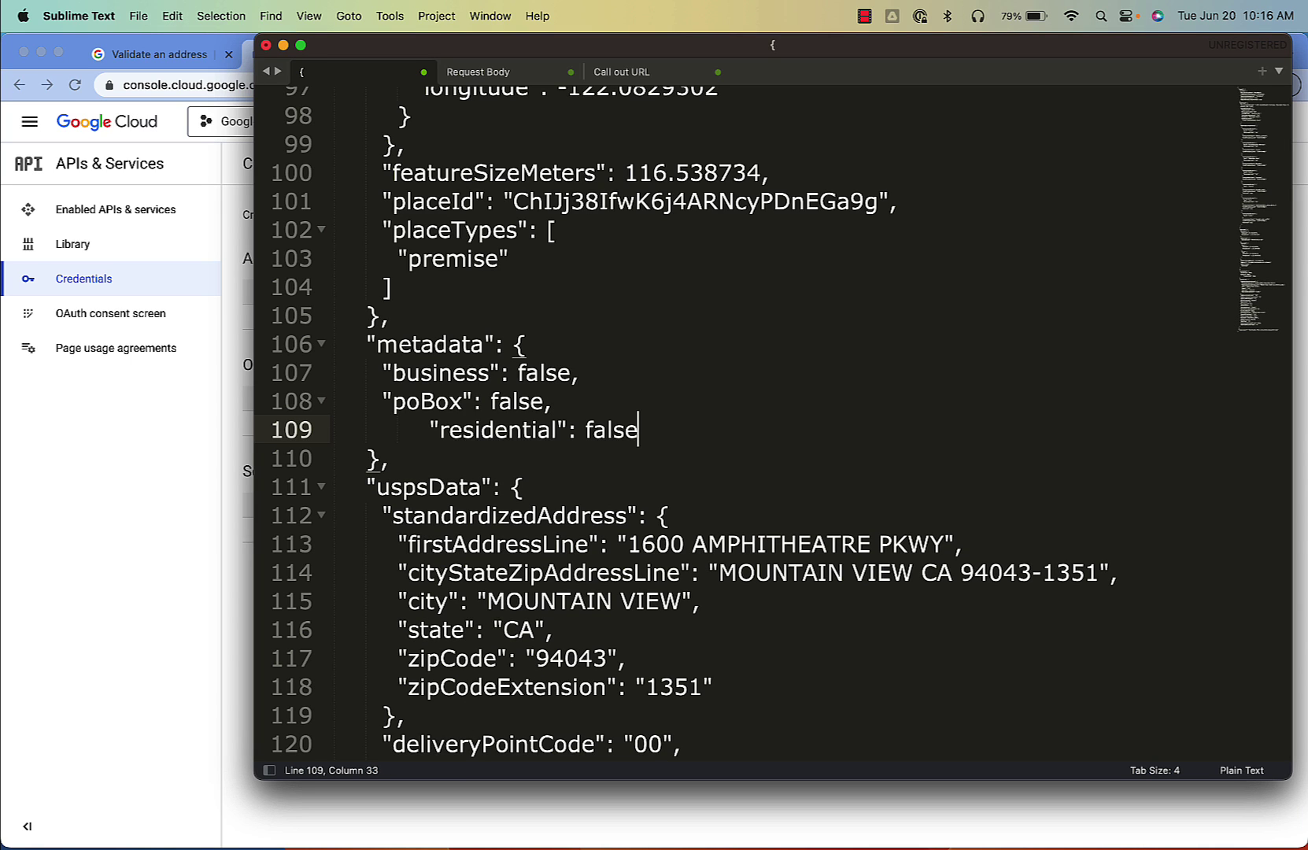
left_click(140, 512)
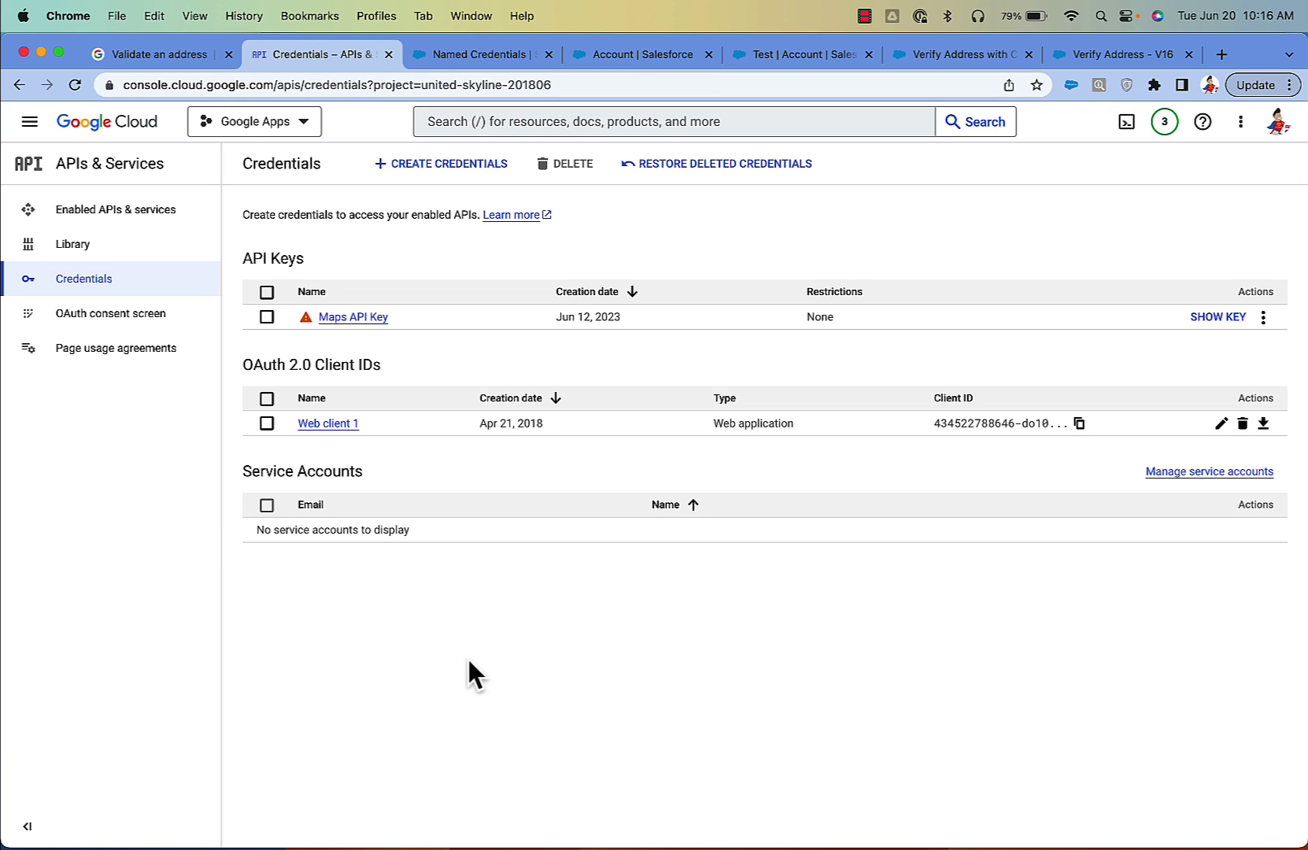
left_click(790, 55)
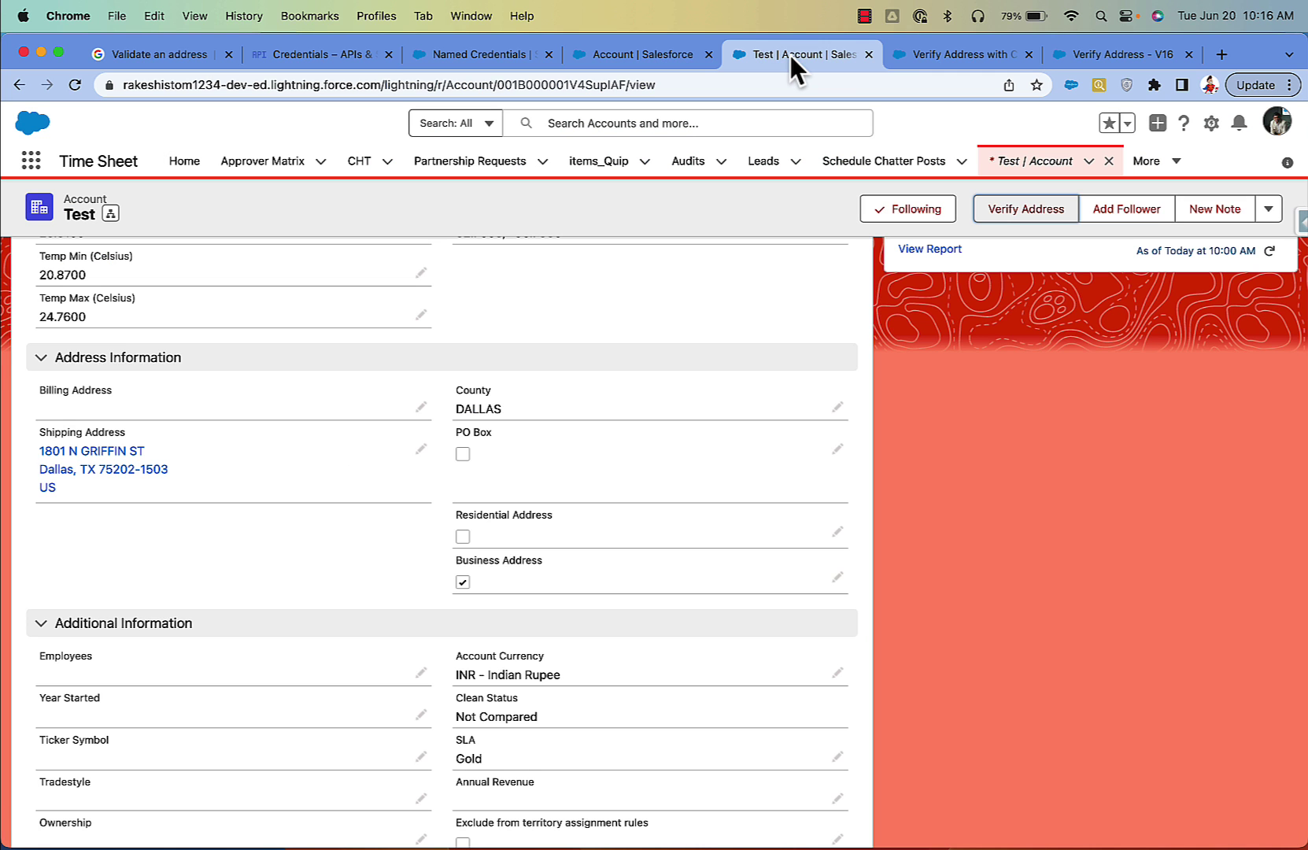